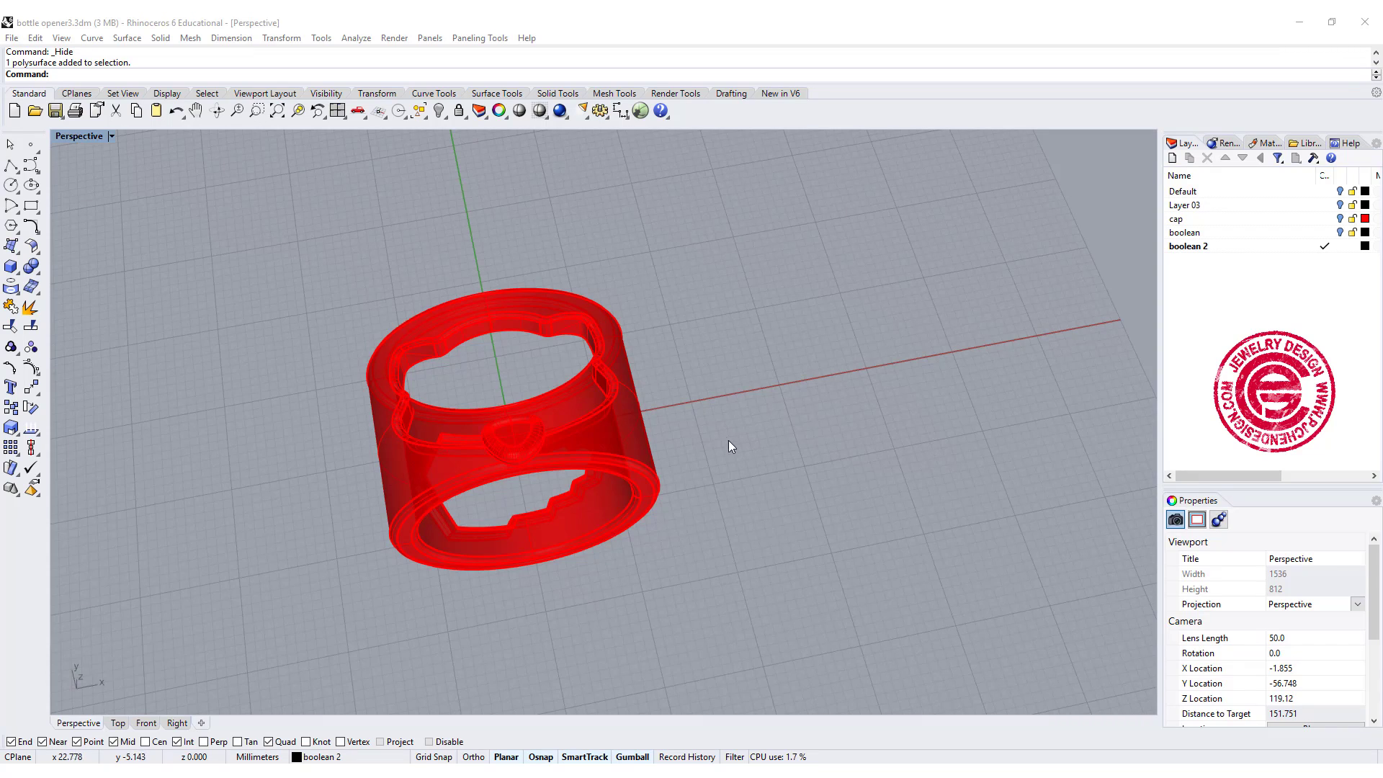
# Orbit the Perspective view so the red ring is side-on with its openings facing forward
pyautogui.moveTo(728, 441); pyautogui.dragTo(880, 477, button='right')
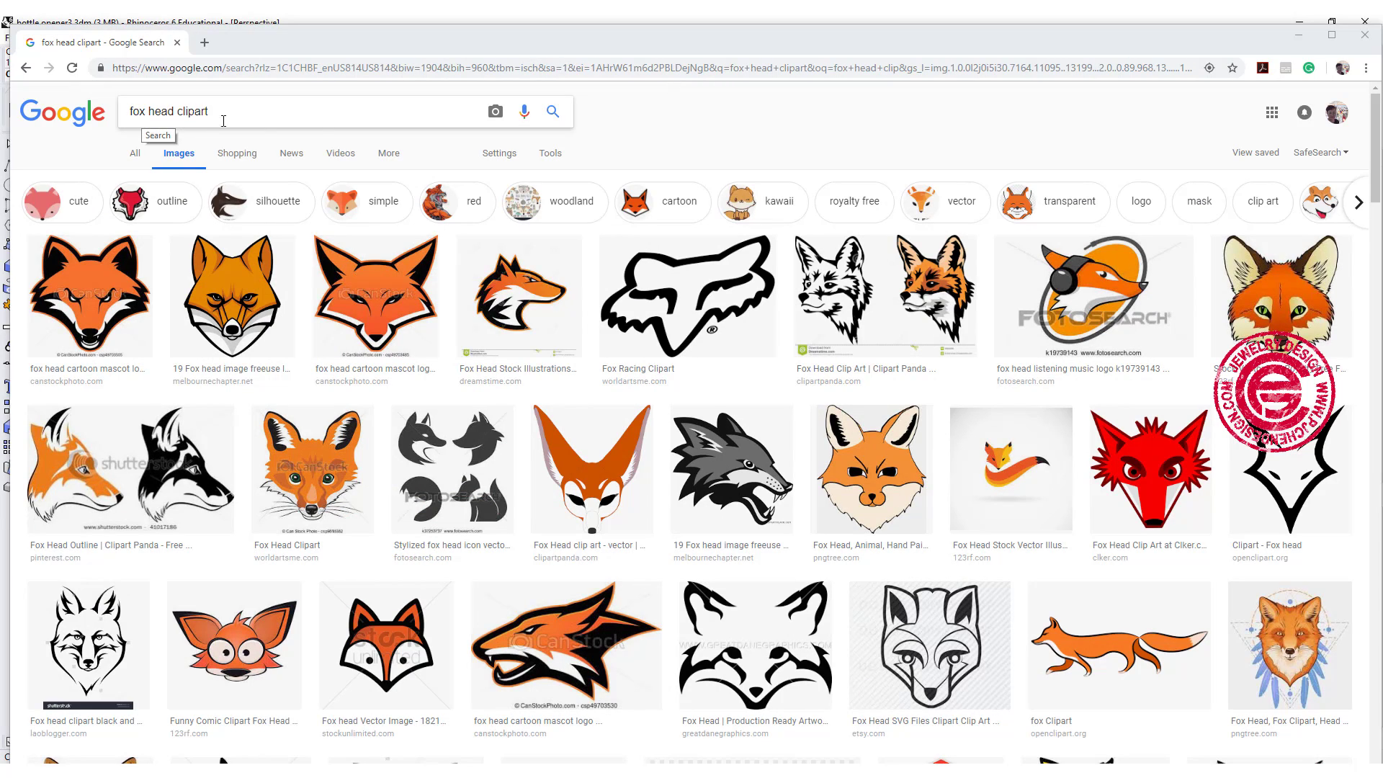
# Filter the 'fox head clipart' image results to 'simple' and scroll through the matches
pyautogui.click(385, 209)
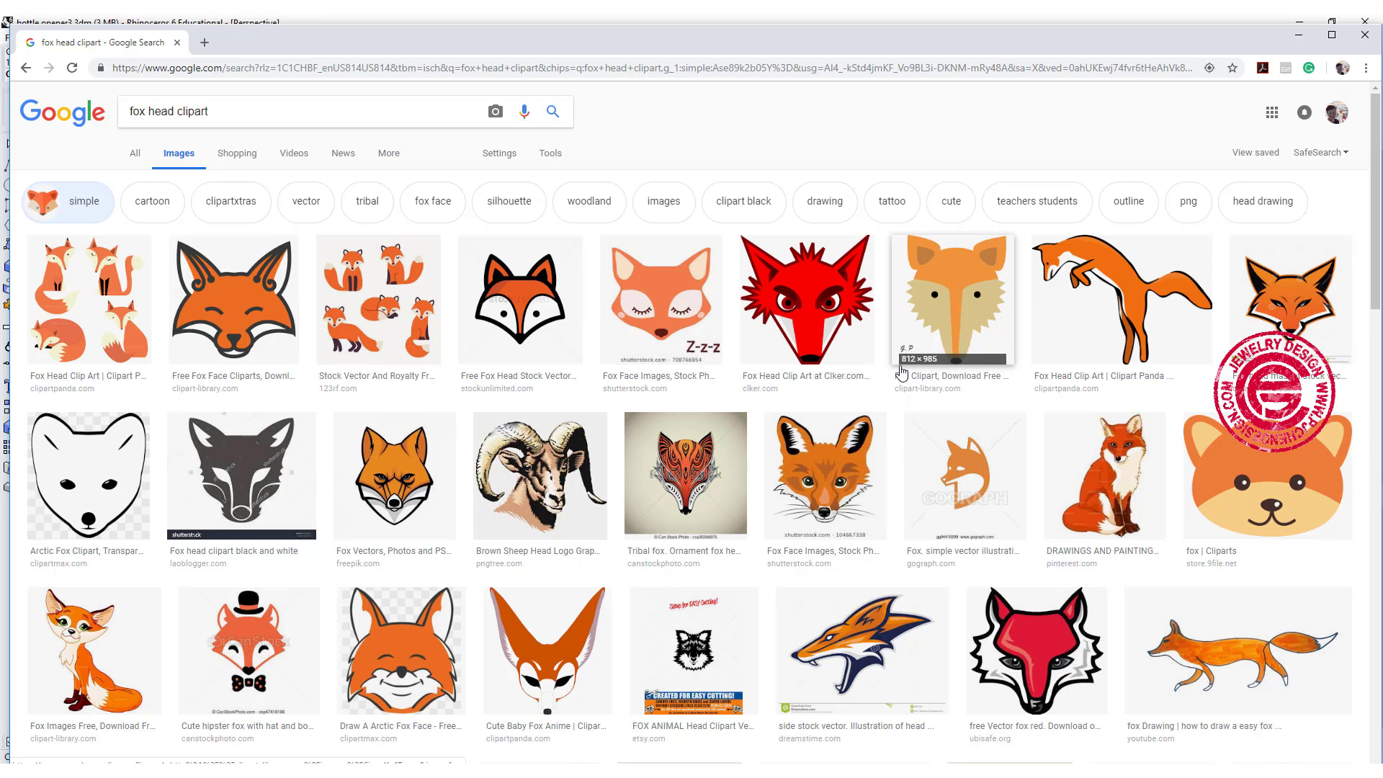
pyautogui.scroll(-1, 902, 372)
pyautogui.scroll(-10, 901, 372)
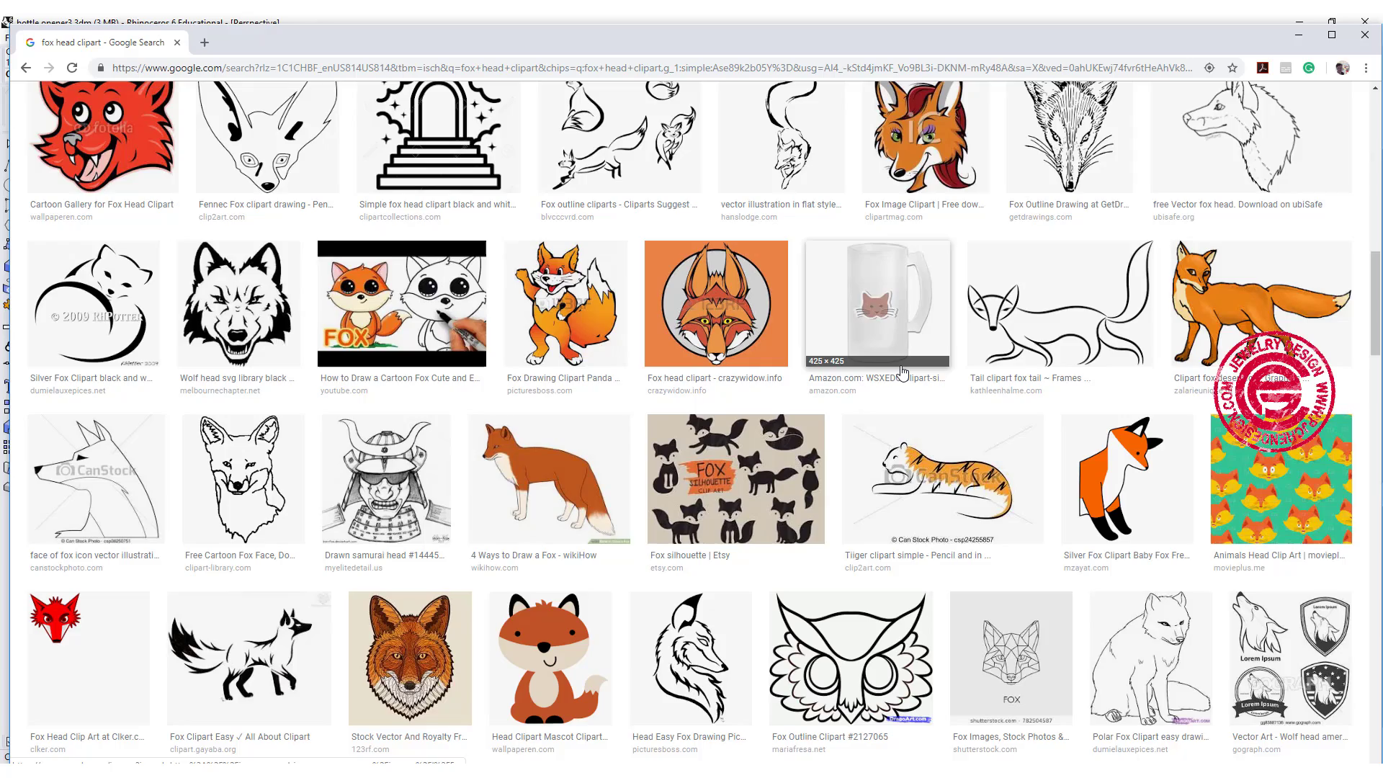
pyautogui.scroll(-3, 902, 372)
pyautogui.scroll(-3, 901, 373)
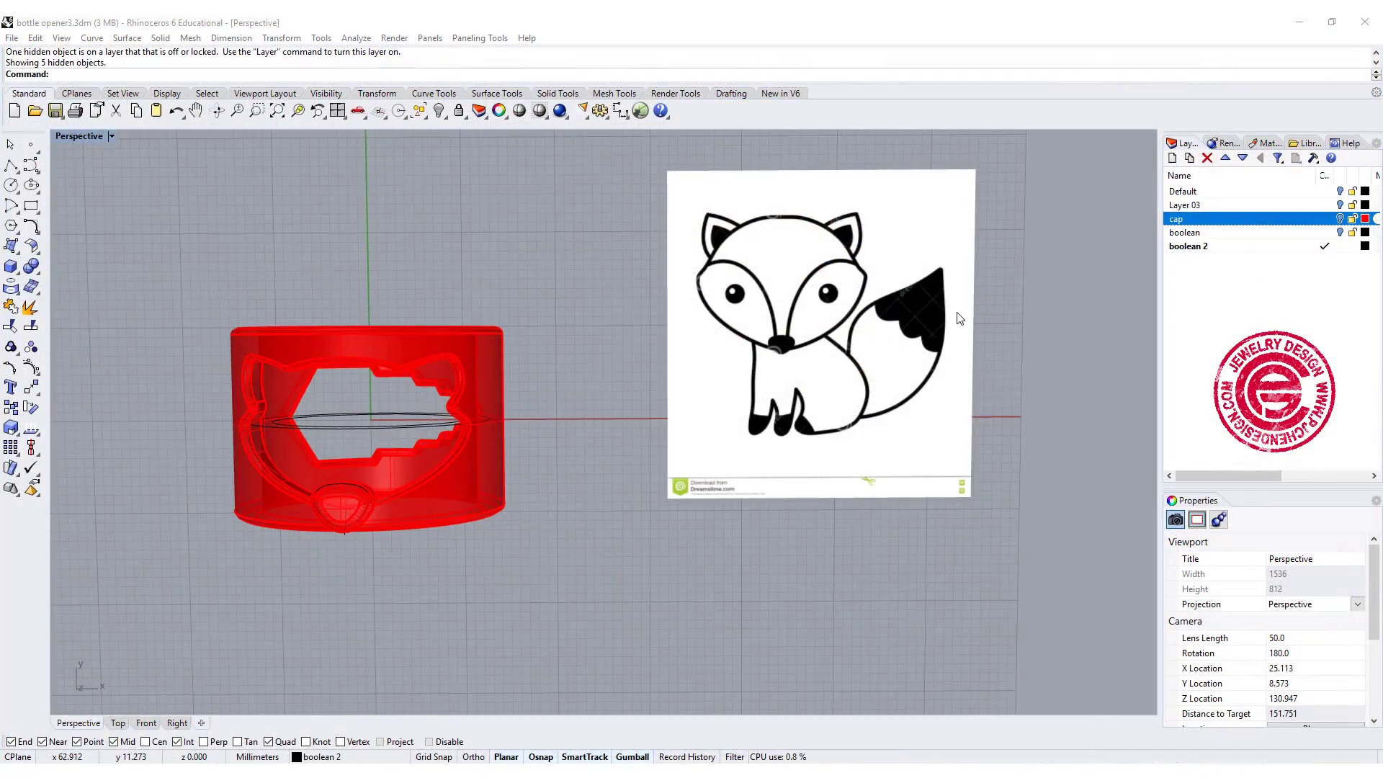
# Maximize the Top viewport, framed on the fox reference picture
pyautogui.moveTo(960, 318)
pyautogui.mouseDown(button='right')
pyautogui.moveTo(932, 329)
pyautogui.moveTo(950, 302)
pyautogui.mouseUp(button='right')
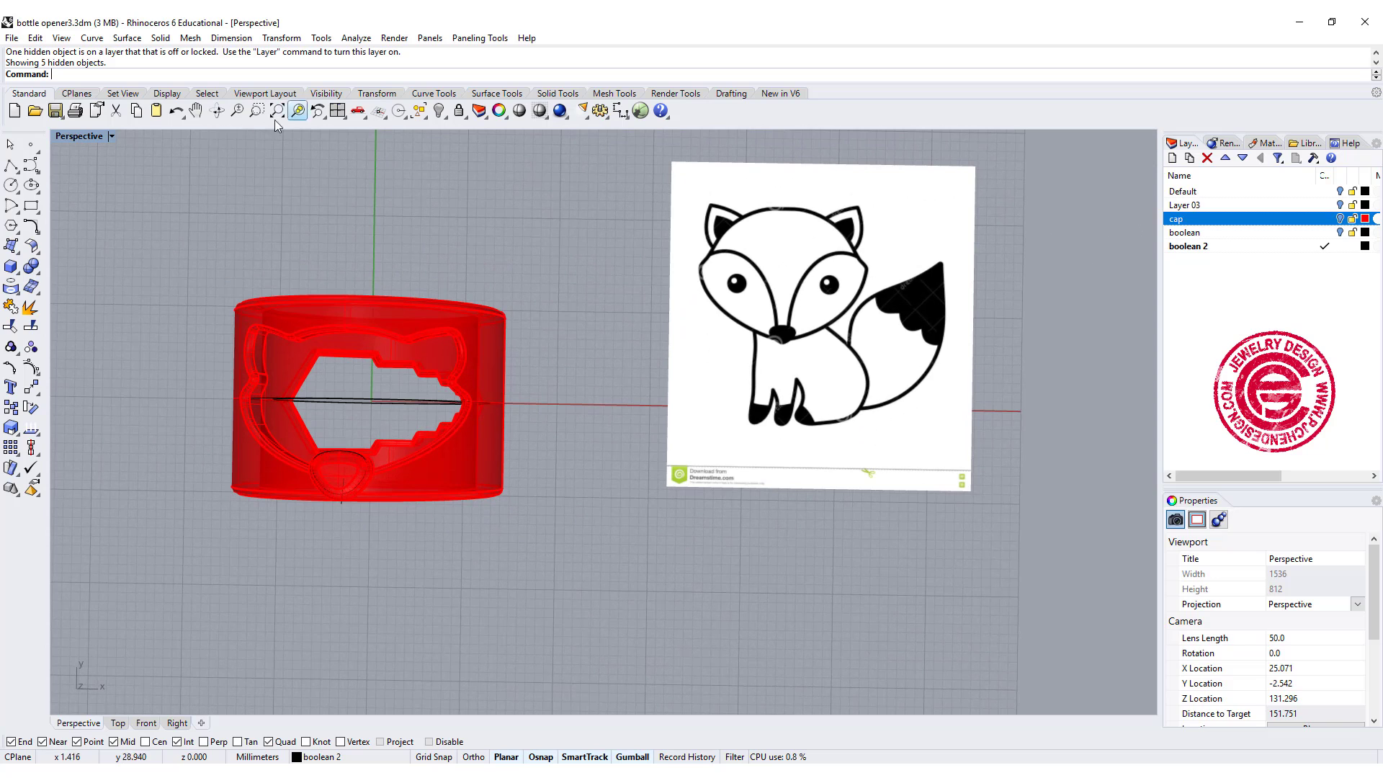
pyautogui.doubleClick(77, 136)
pyautogui.scroll(-5, 415, 253)
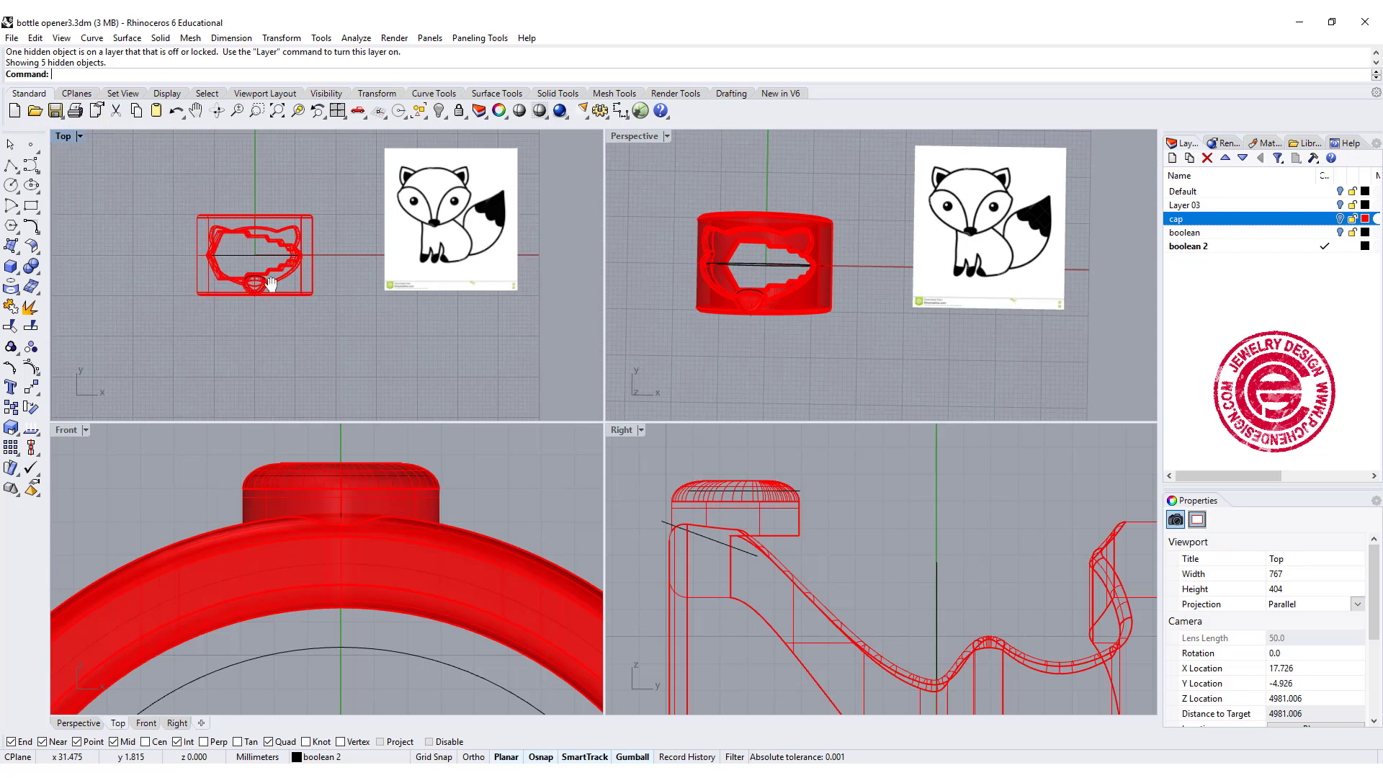
pyautogui.moveTo(415, 253); pyautogui.dragTo(242, 297, button='right')
pyautogui.doubleClick(68, 137)
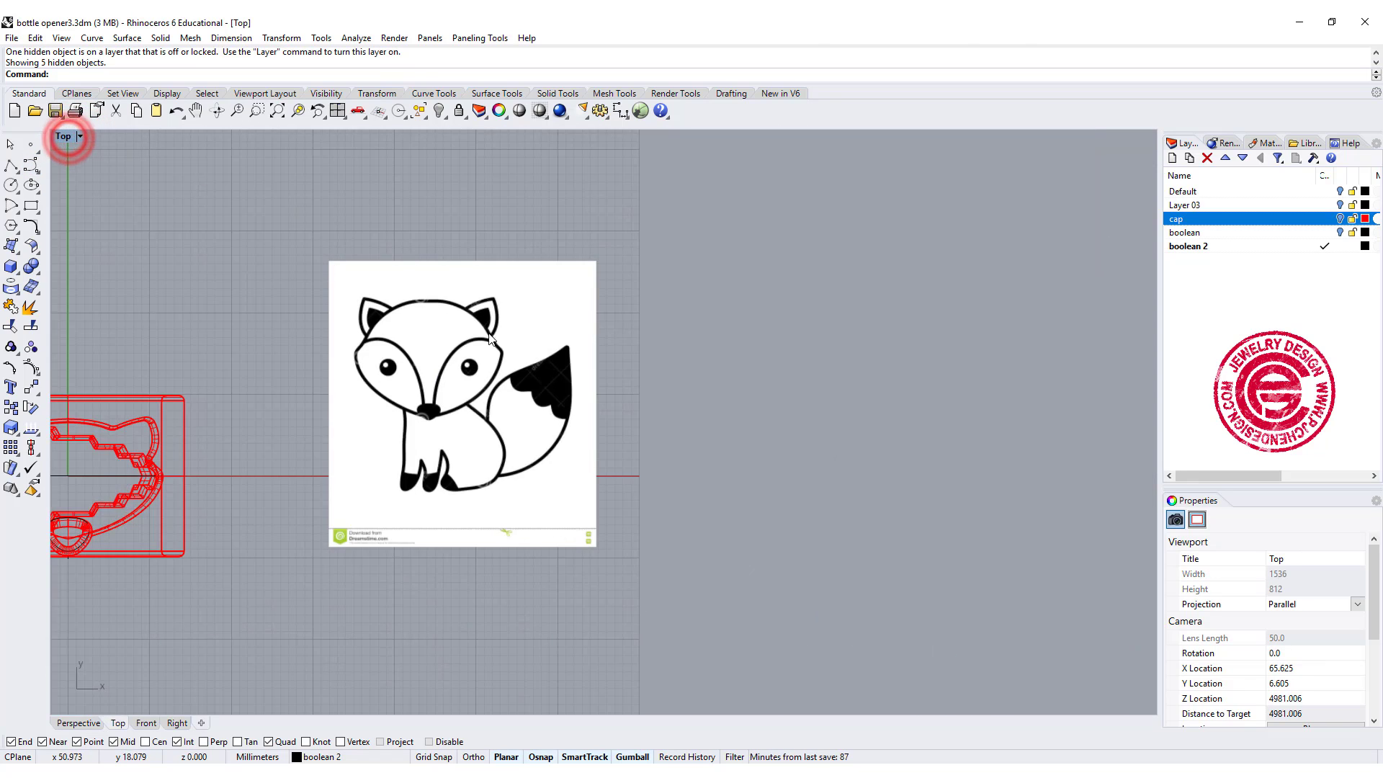
pyautogui.scroll(5, 461, 324)
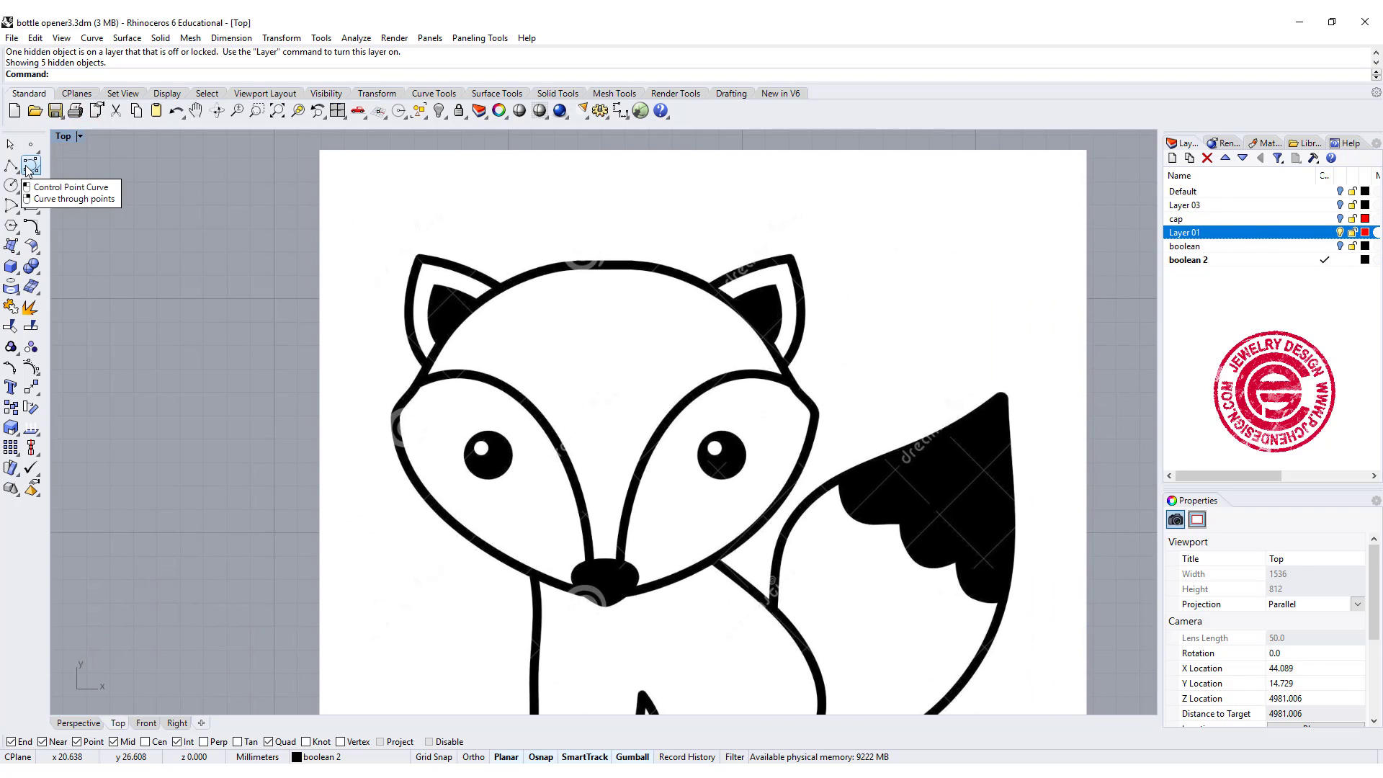
# Start a Control Point Curve at the fox's nose tip and make Layer 01 current
pyautogui.click(27, 168)
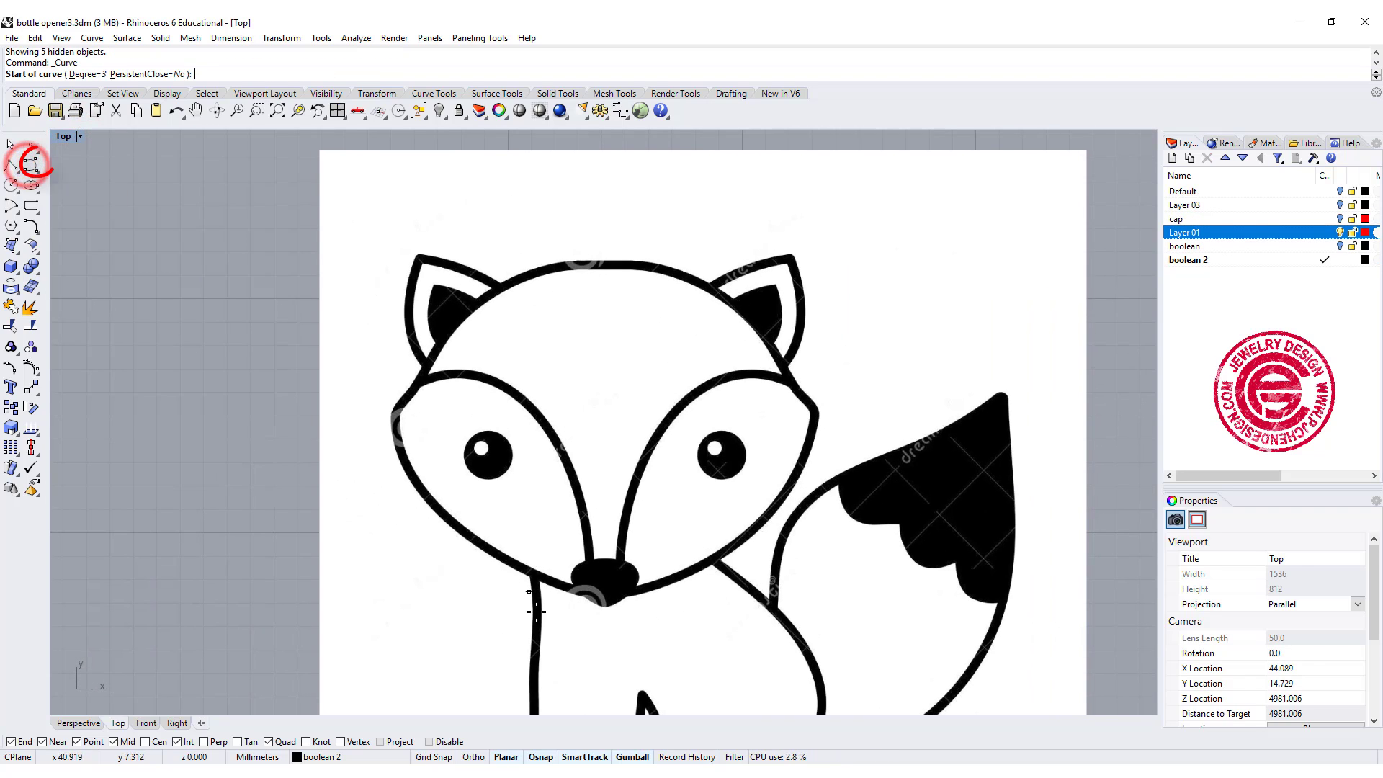
pyautogui.scroll(3, 540, 609)
pyautogui.scroll(-4, 656, 573)
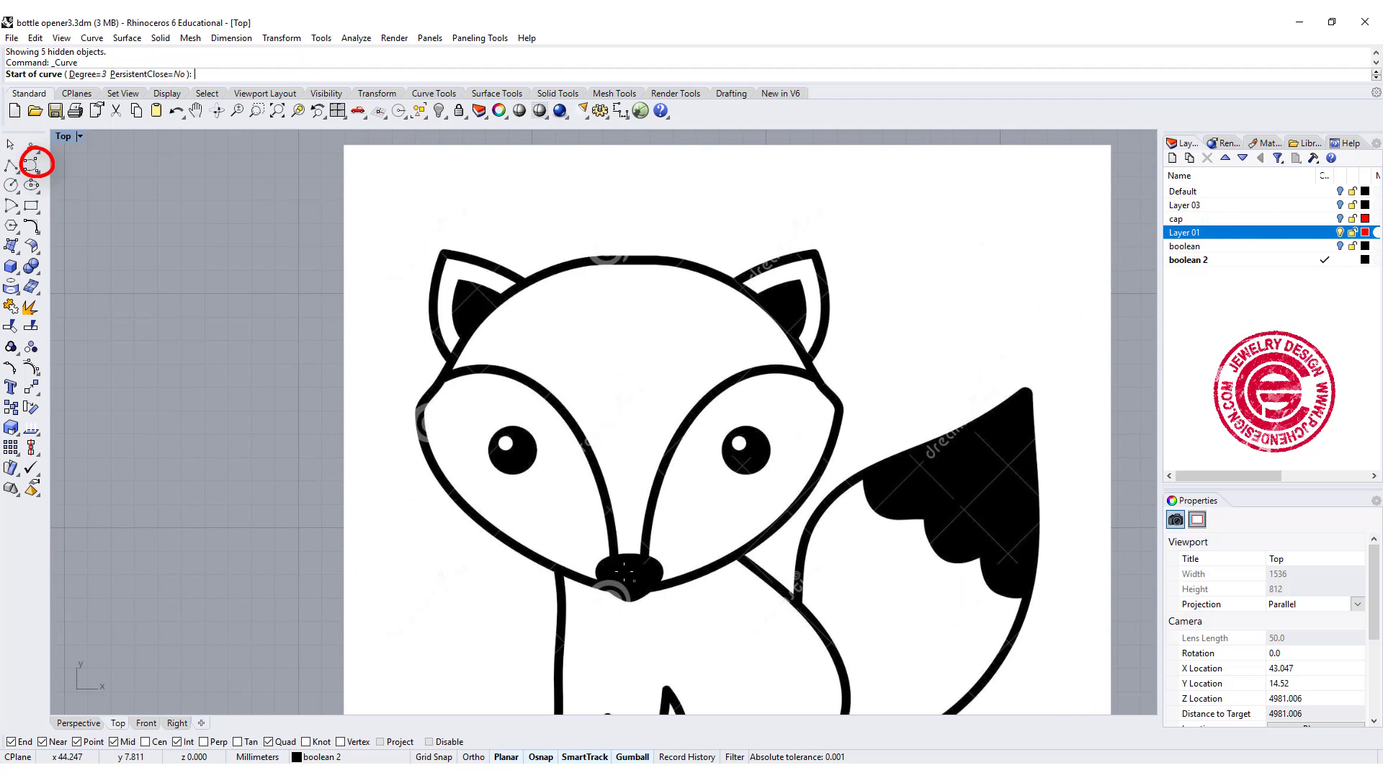
pyautogui.scroll(3, 626, 571)
pyautogui.scroll(-2, 562, 362)
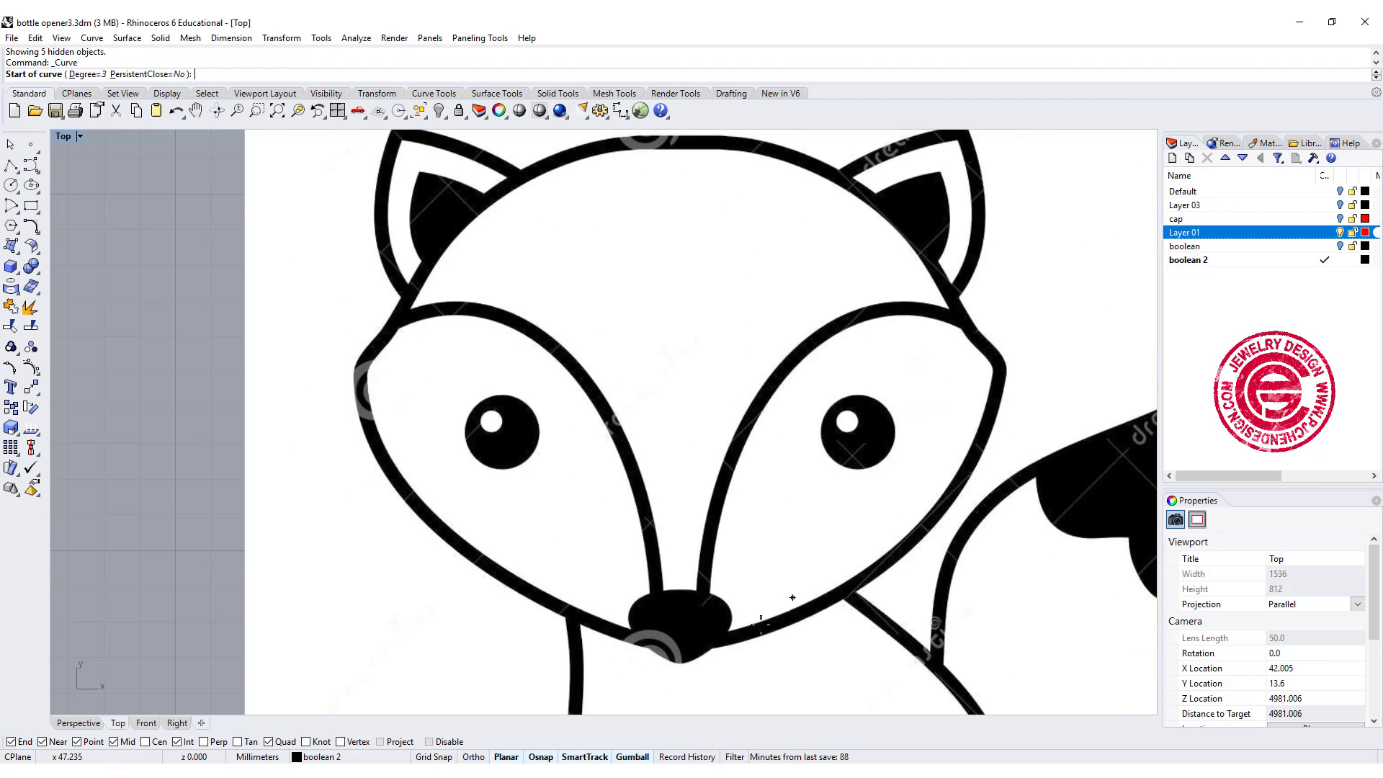
pyautogui.click(681, 653)
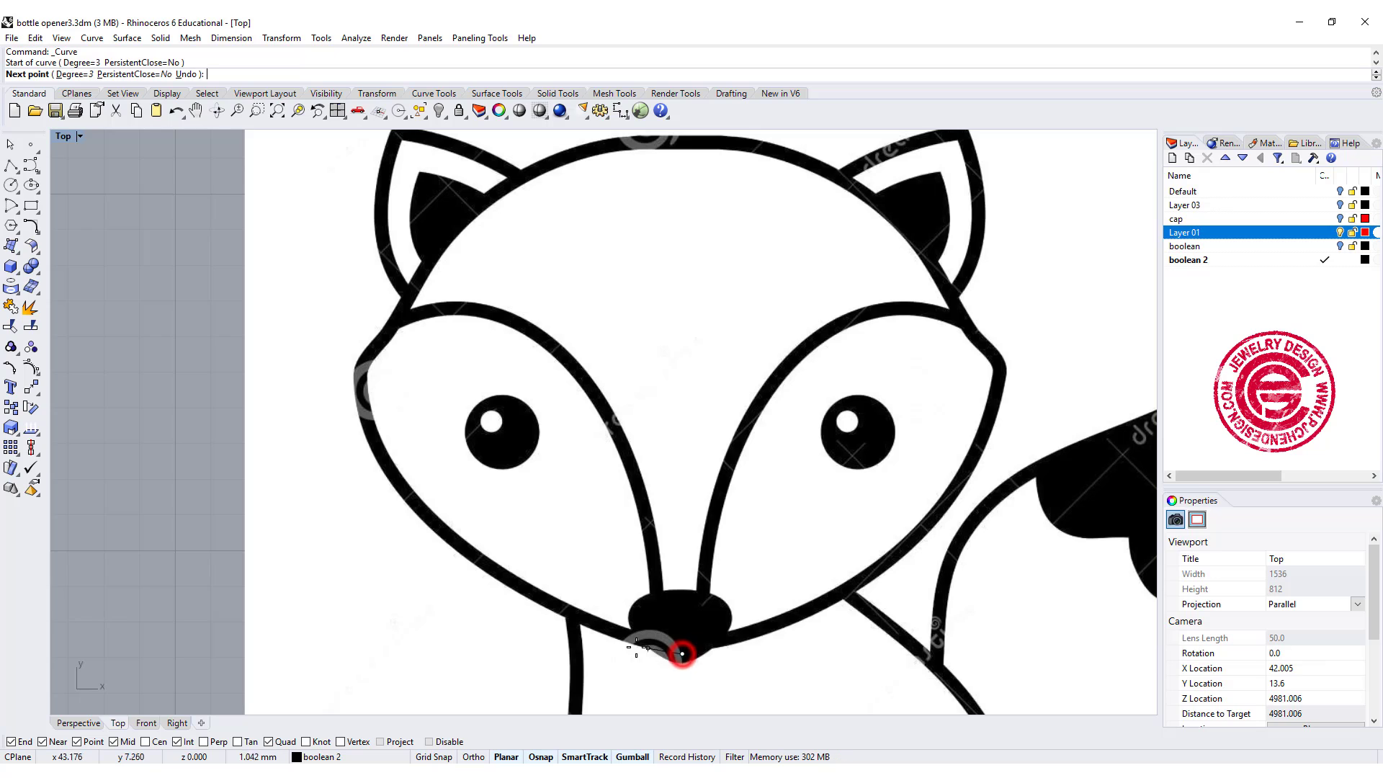
pyautogui.click(618, 636)
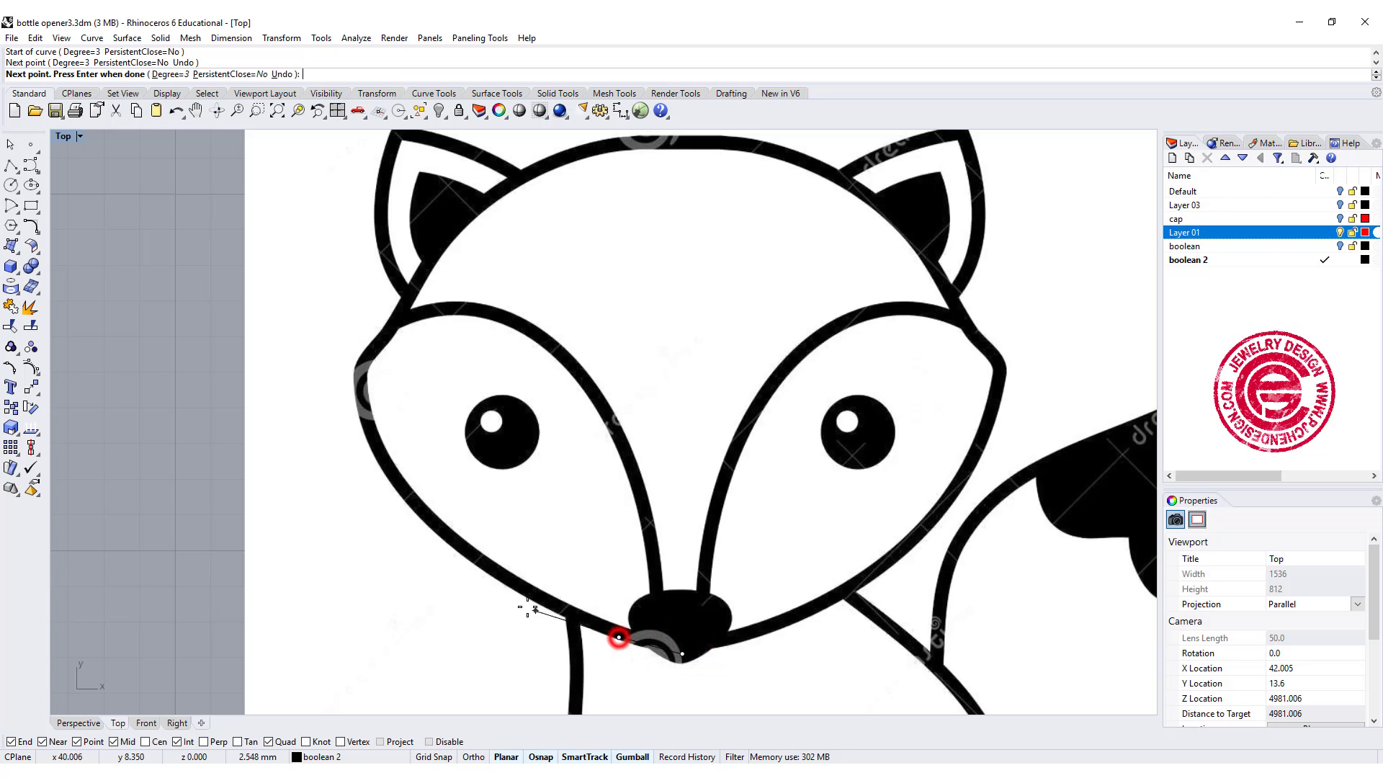
pyautogui.click(1314, 232)
# Continue the curve up the fox's left cheek to the ear and finish it
pyautogui.click(486, 585)
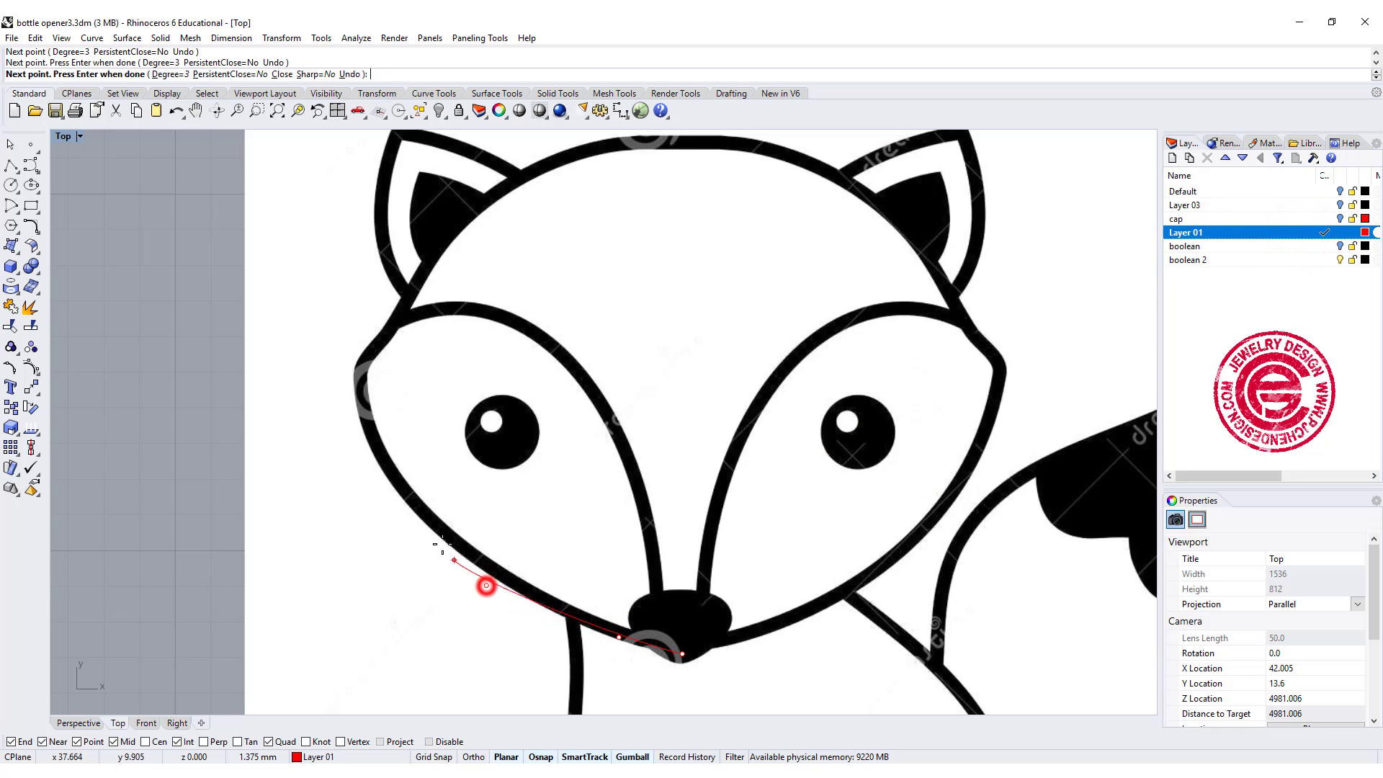
pyautogui.click(434, 526)
pyautogui.click(362, 429)
pyautogui.click(347, 382)
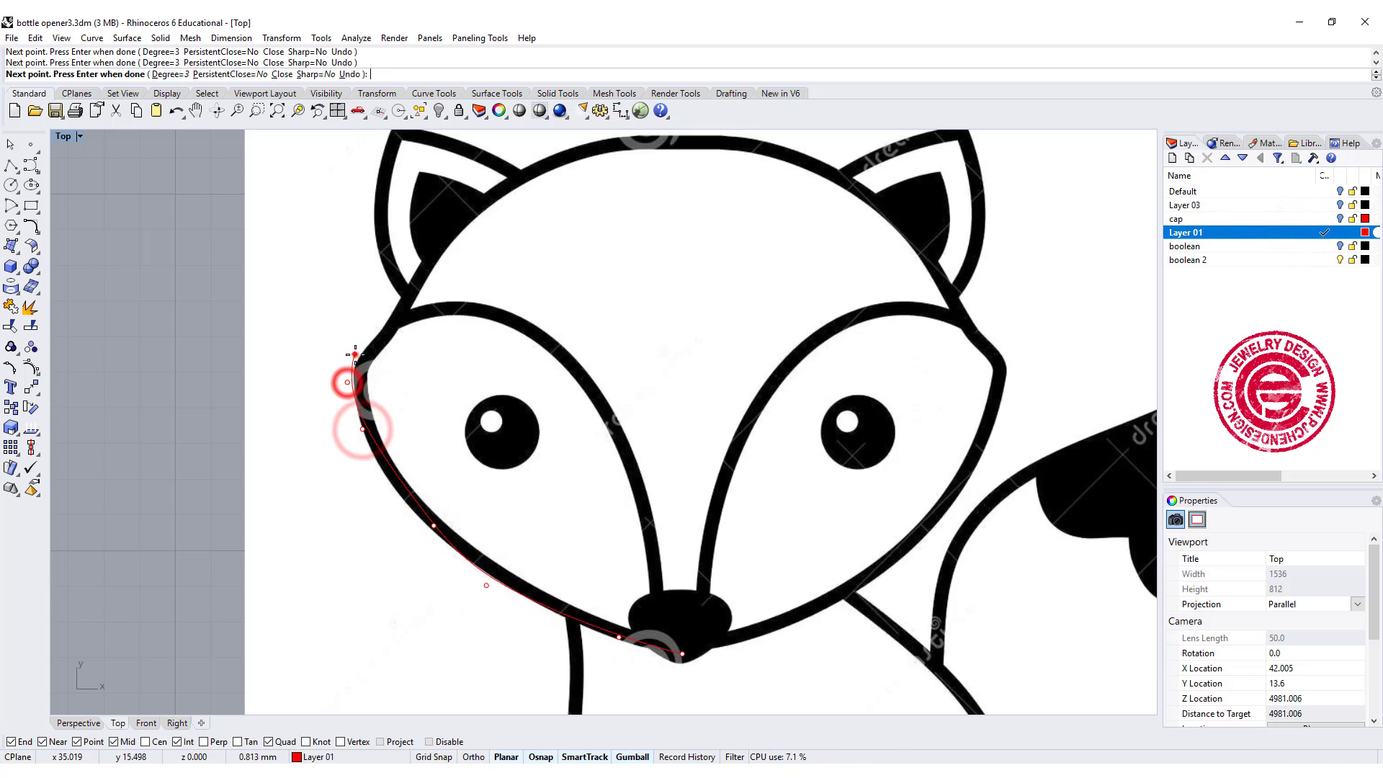
pyautogui.click(354, 354)
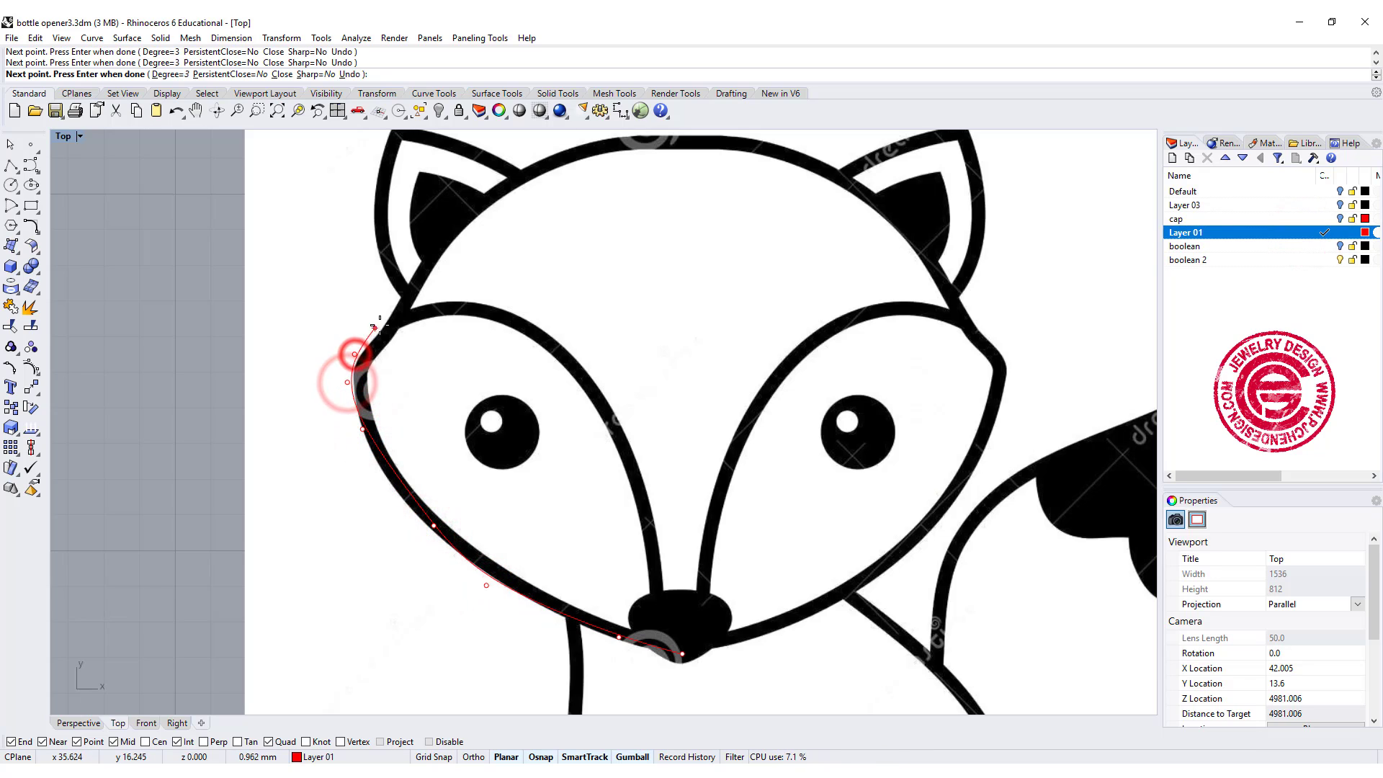
pyautogui.click(418, 267)
pyautogui.moveTo(484, 180); pyautogui.dragTo(475, 266, button='right')
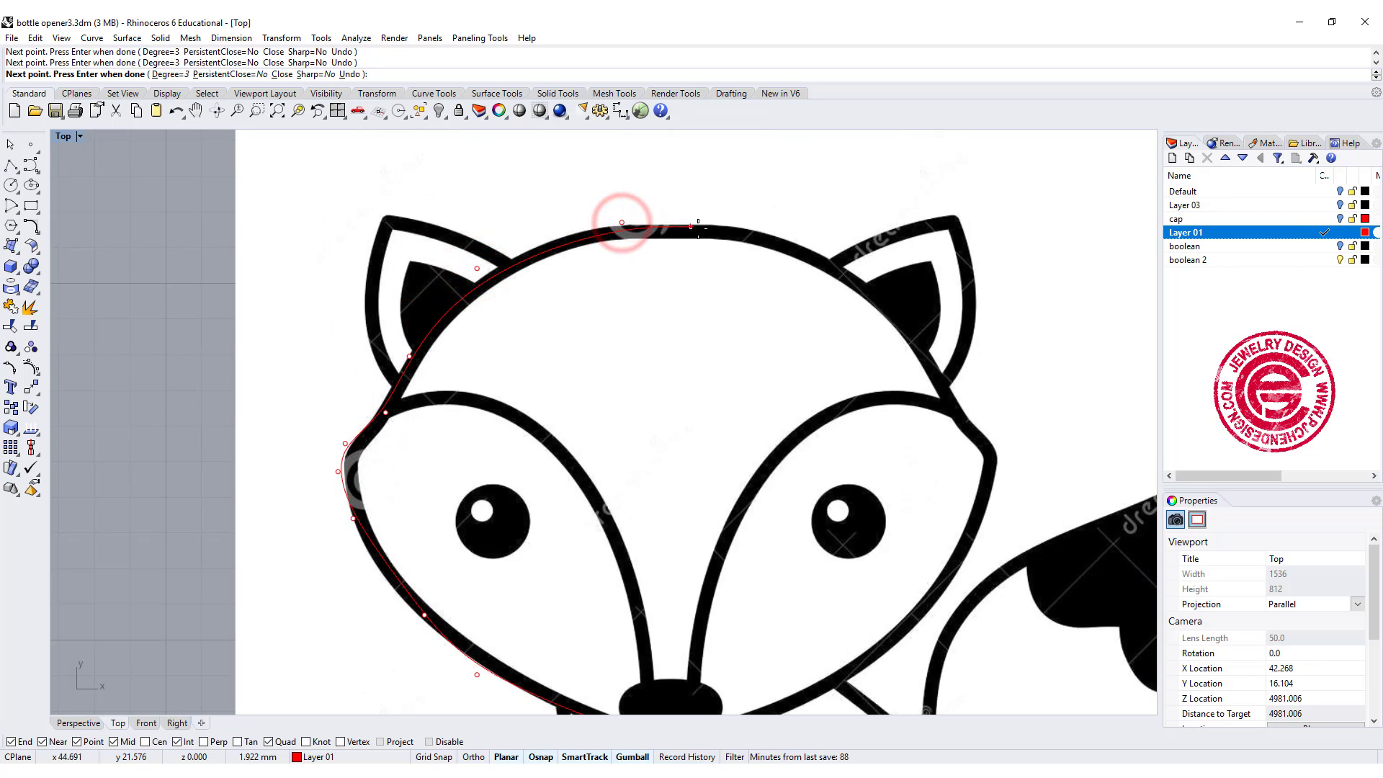
pyautogui.press('Return')
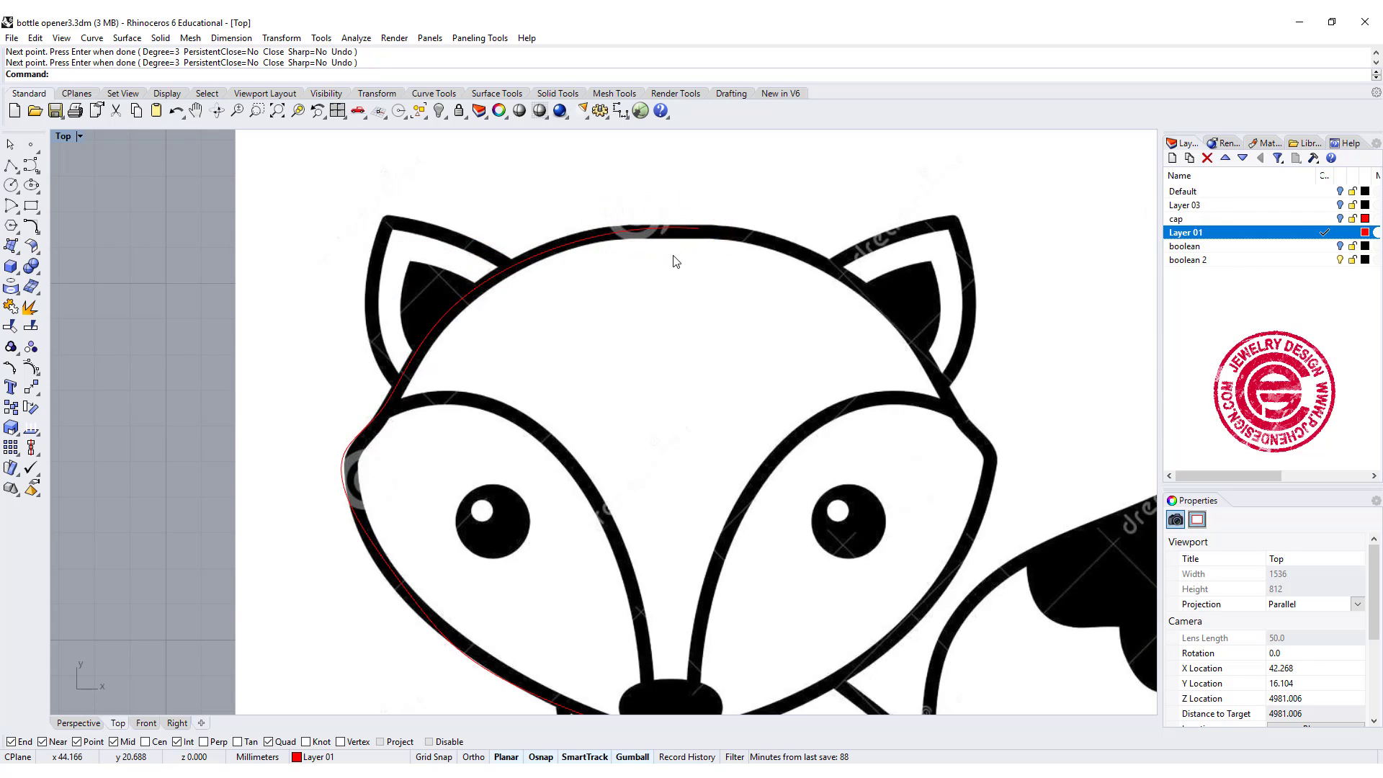
pyautogui.scroll(3, 358, 215)
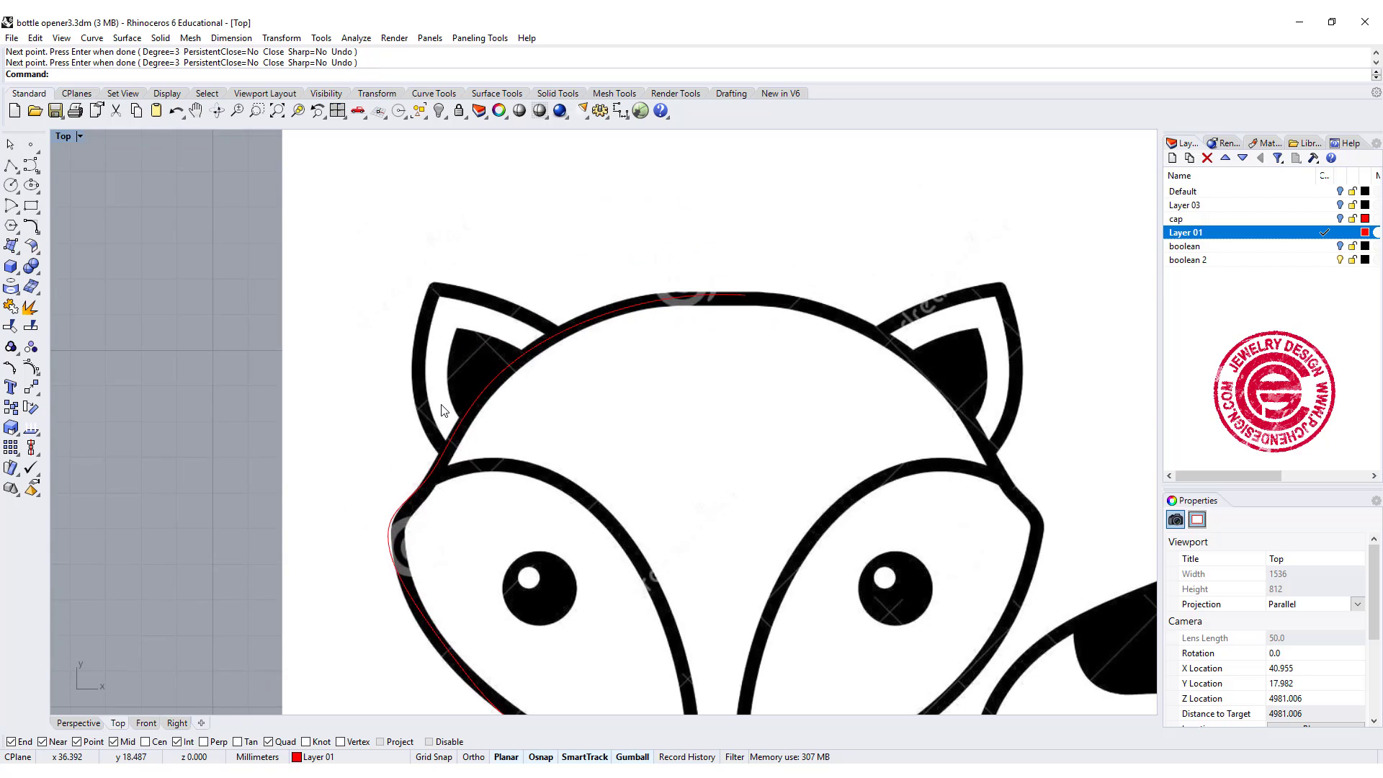
pyautogui.press('Return')
# Trace the ear's outer edge from its lower outline up to the tip
pyautogui.click(436, 545)
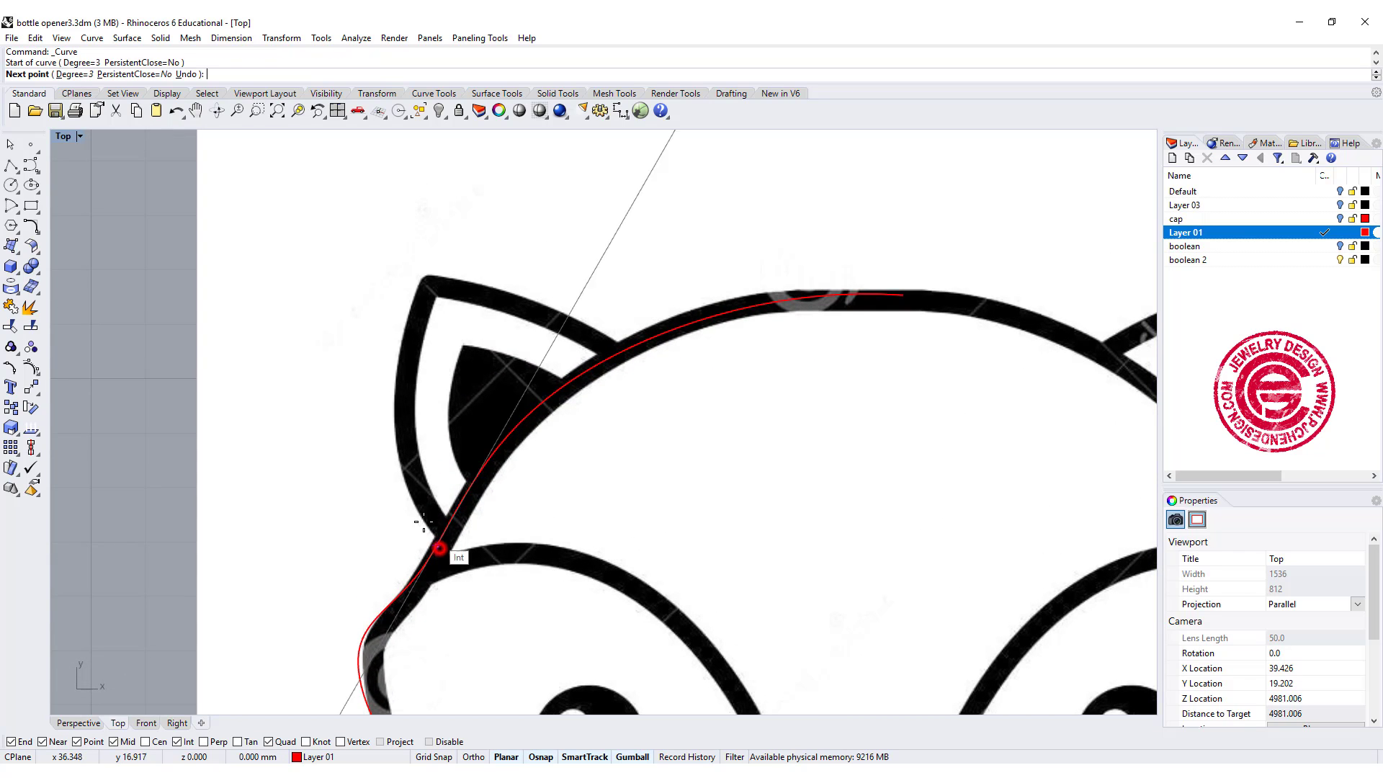
pyautogui.click(416, 512)
pyautogui.click(388, 441)
pyautogui.click(390, 363)
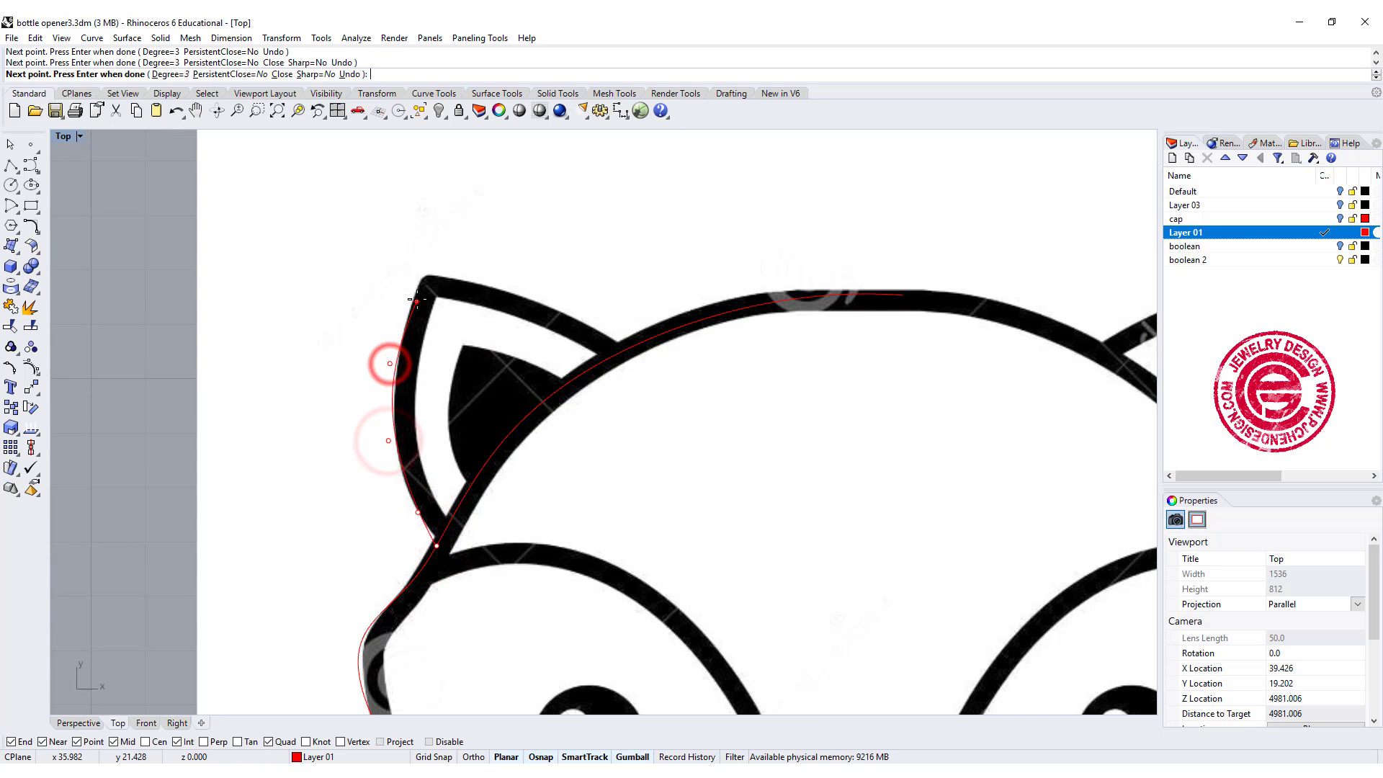
pyautogui.click(416, 298)
pyautogui.click(423, 274)
pyautogui.press('Return')
pyautogui.press('Return')
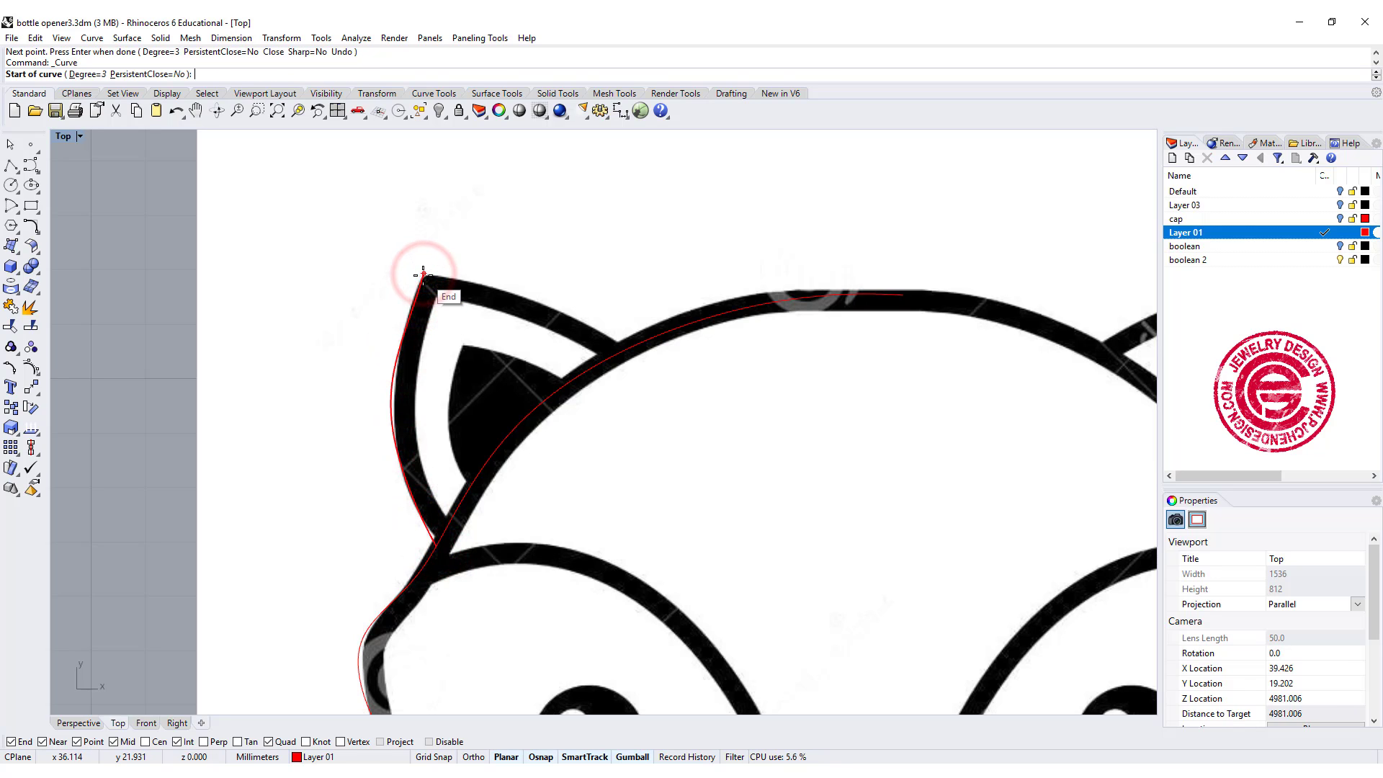
# Trace the ear's top edge from the tip to where it meets the head
pyautogui.click(423, 274)
pyautogui.click(487, 277)
pyautogui.click(571, 312)
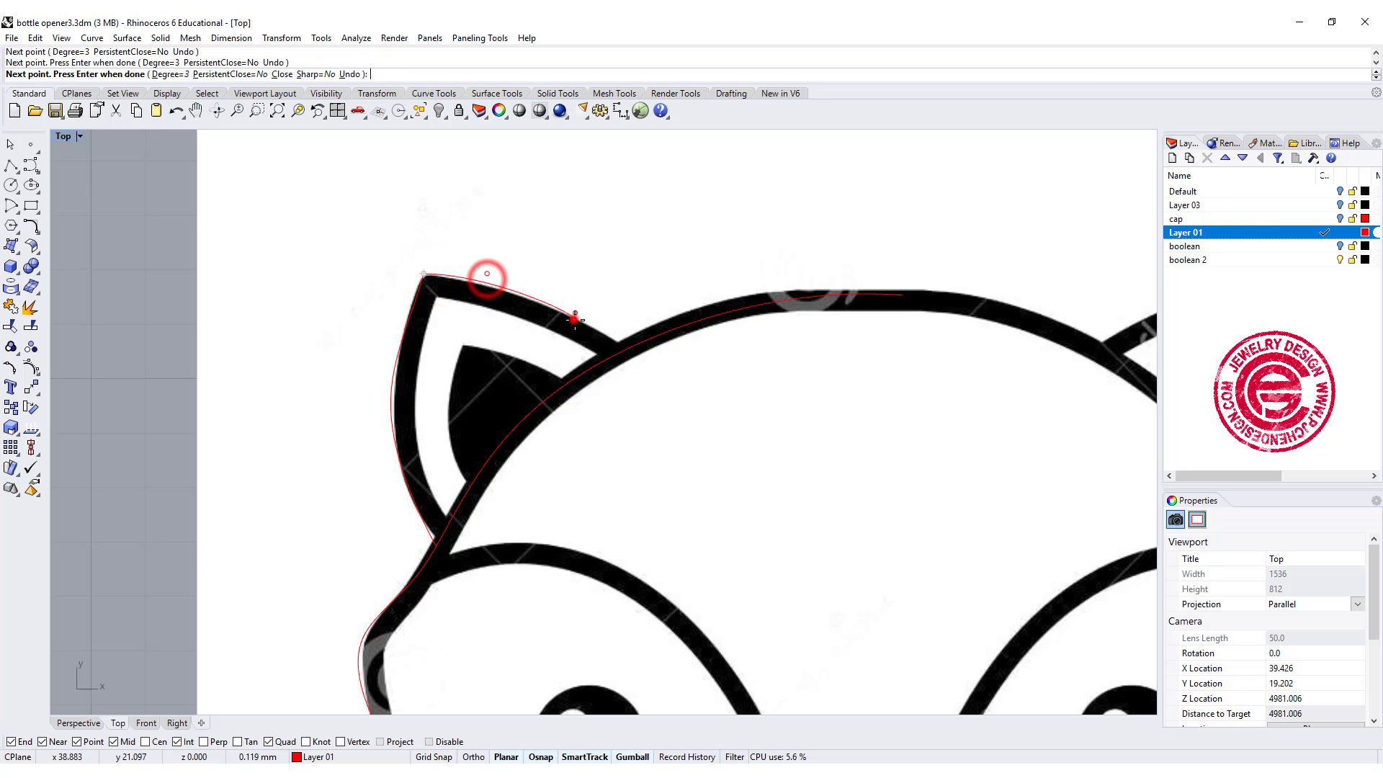
pyautogui.click(622, 352)
pyautogui.press('Return')
# Trace the nose outline from its lower tip up the left side and across the top
pyautogui.scroll(-5, 744, 577)
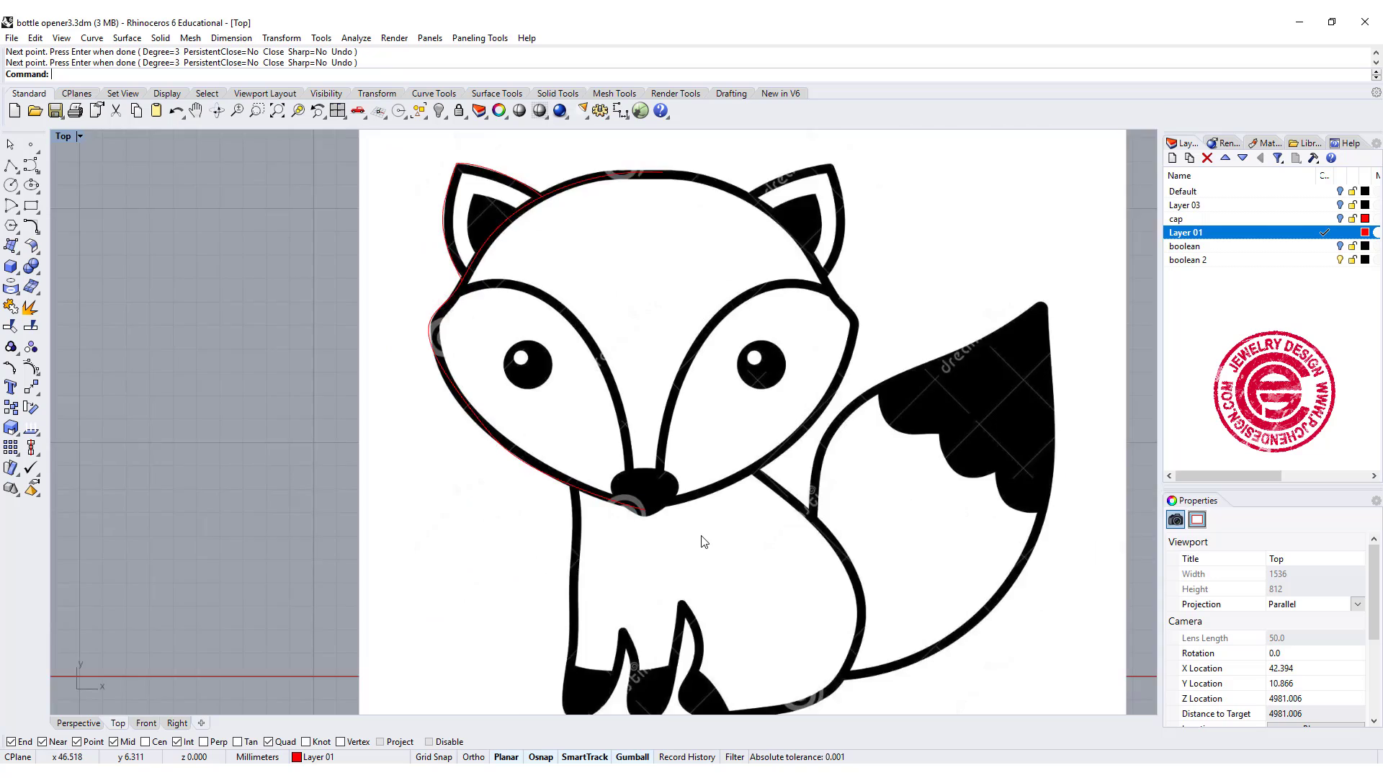
pyautogui.scroll(8, 646, 441)
pyautogui.moveTo(645, 441); pyautogui.dragTo(669, 492, button='right')
pyautogui.press('Return')
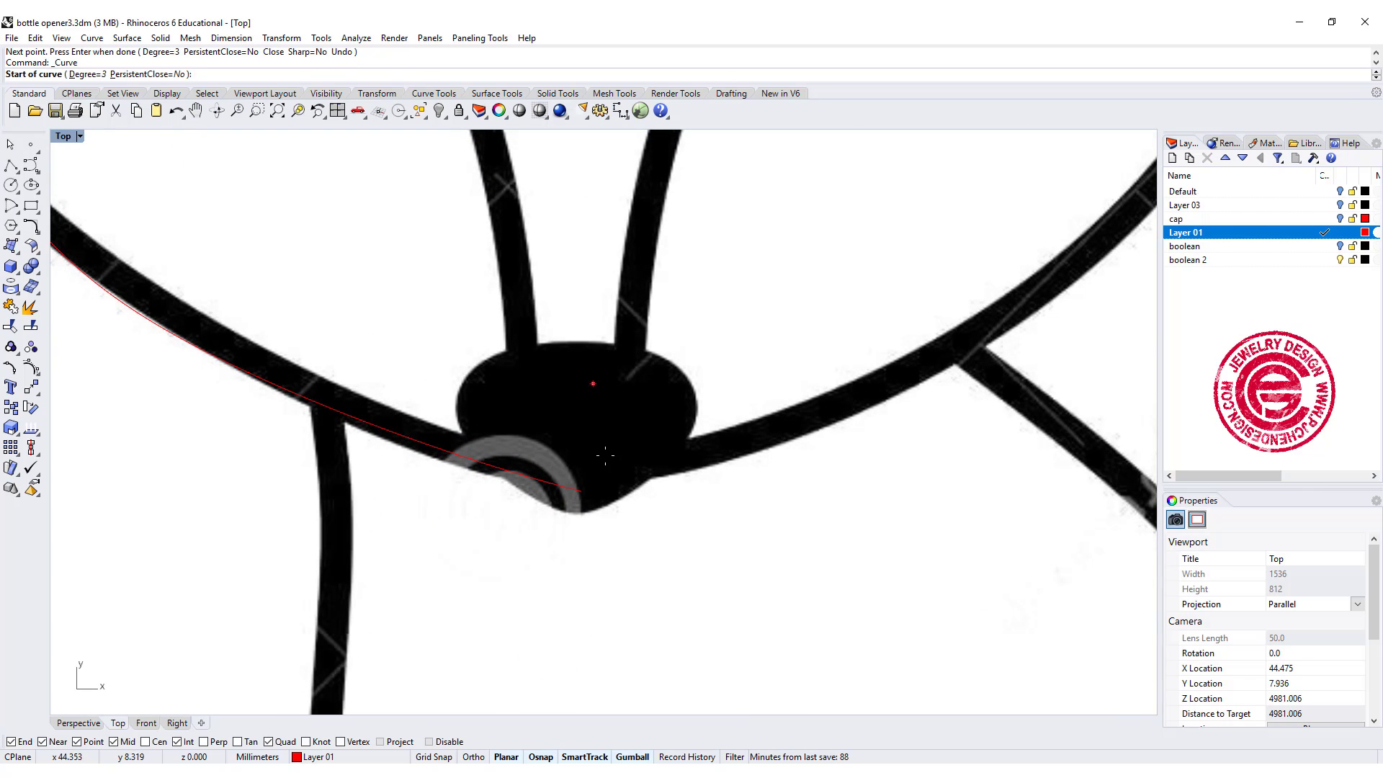
pyautogui.click(589, 516)
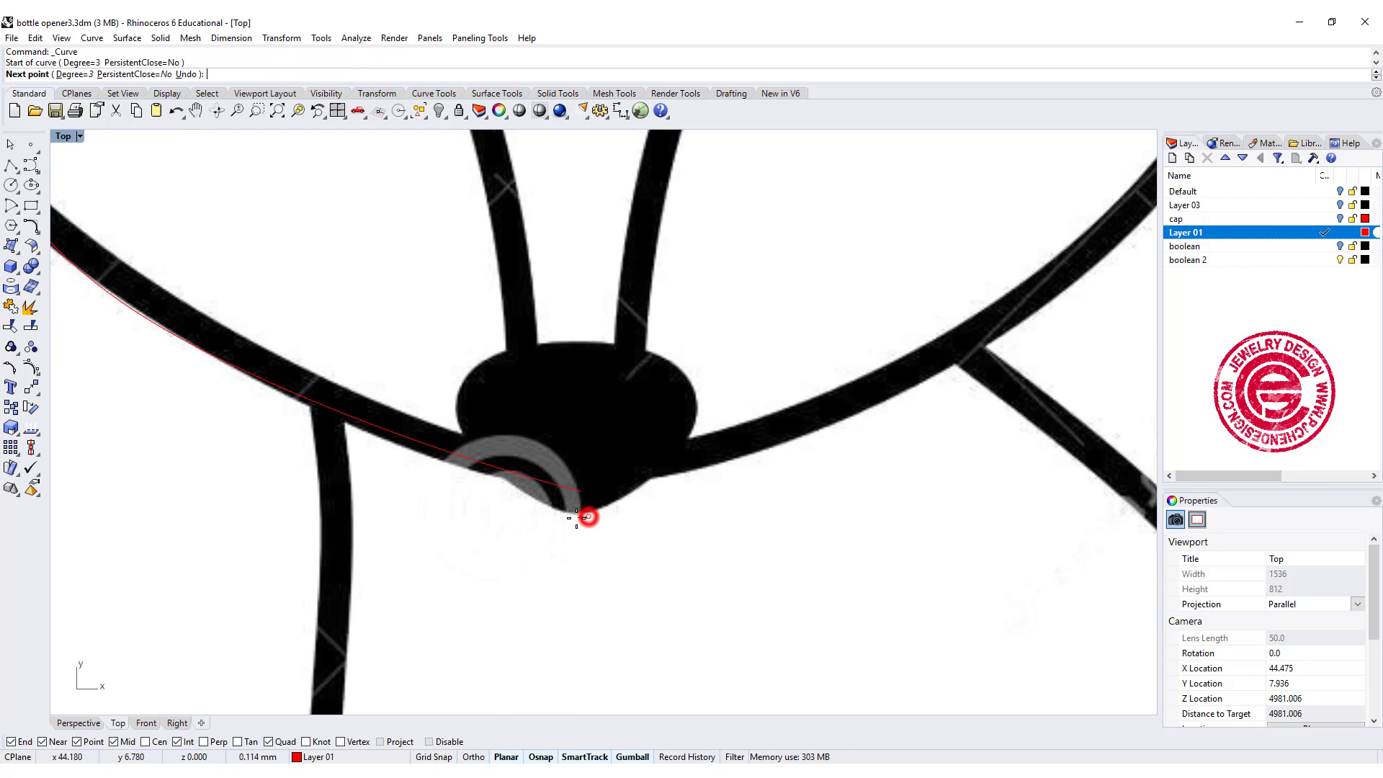
pyautogui.click(561, 513)
pyautogui.click(521, 497)
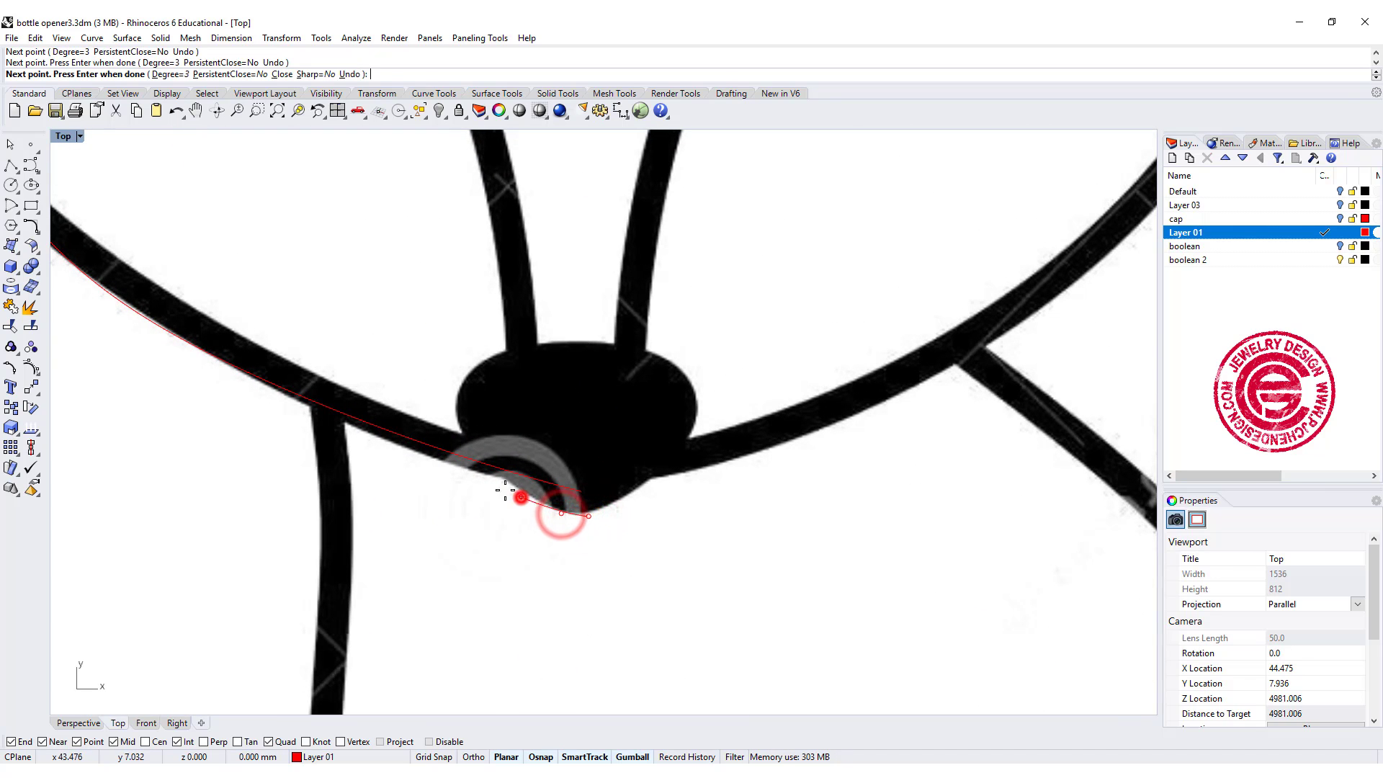
pyautogui.click(463, 455)
pyautogui.click(454, 393)
pyautogui.click(473, 362)
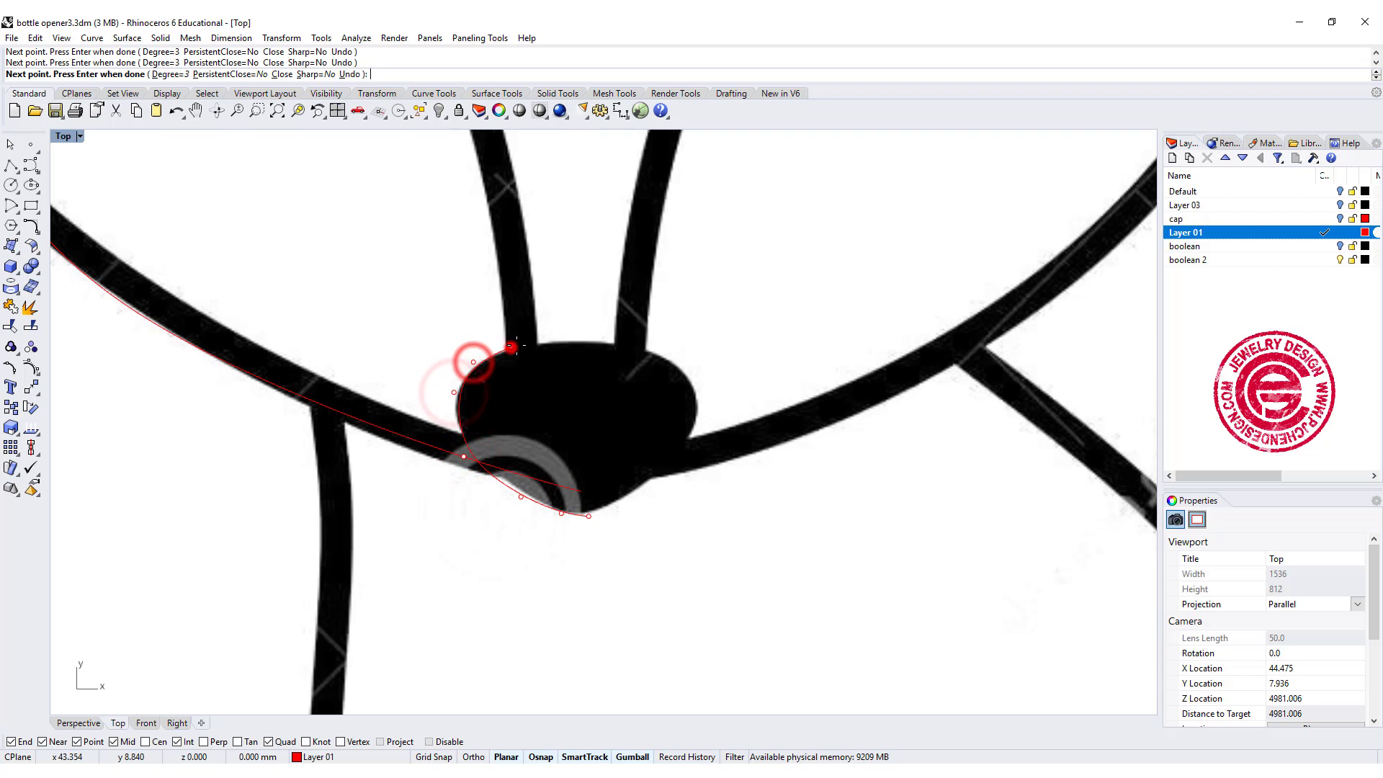
pyautogui.click(511, 346)
pyautogui.click(562, 335)
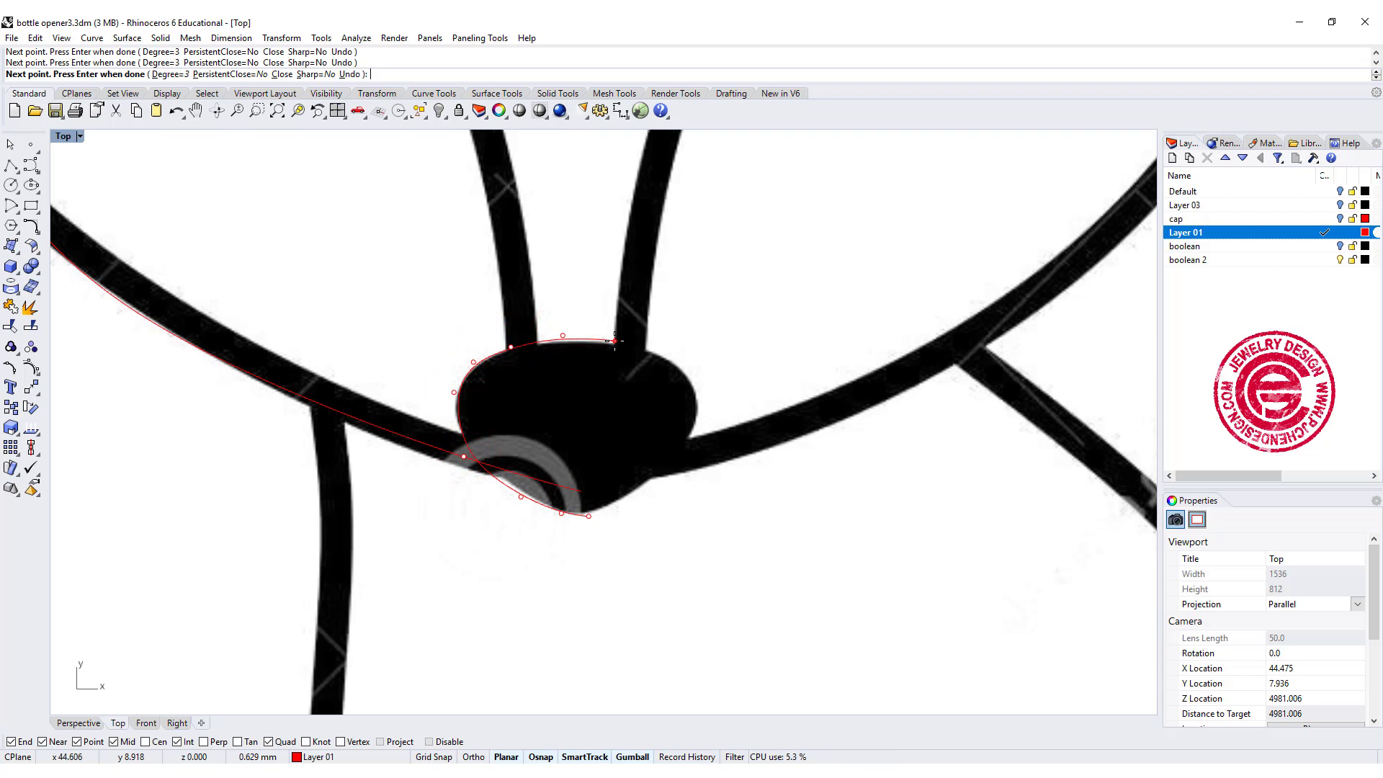
pyautogui.press('Return')
pyautogui.scroll(-6, 648, 375)
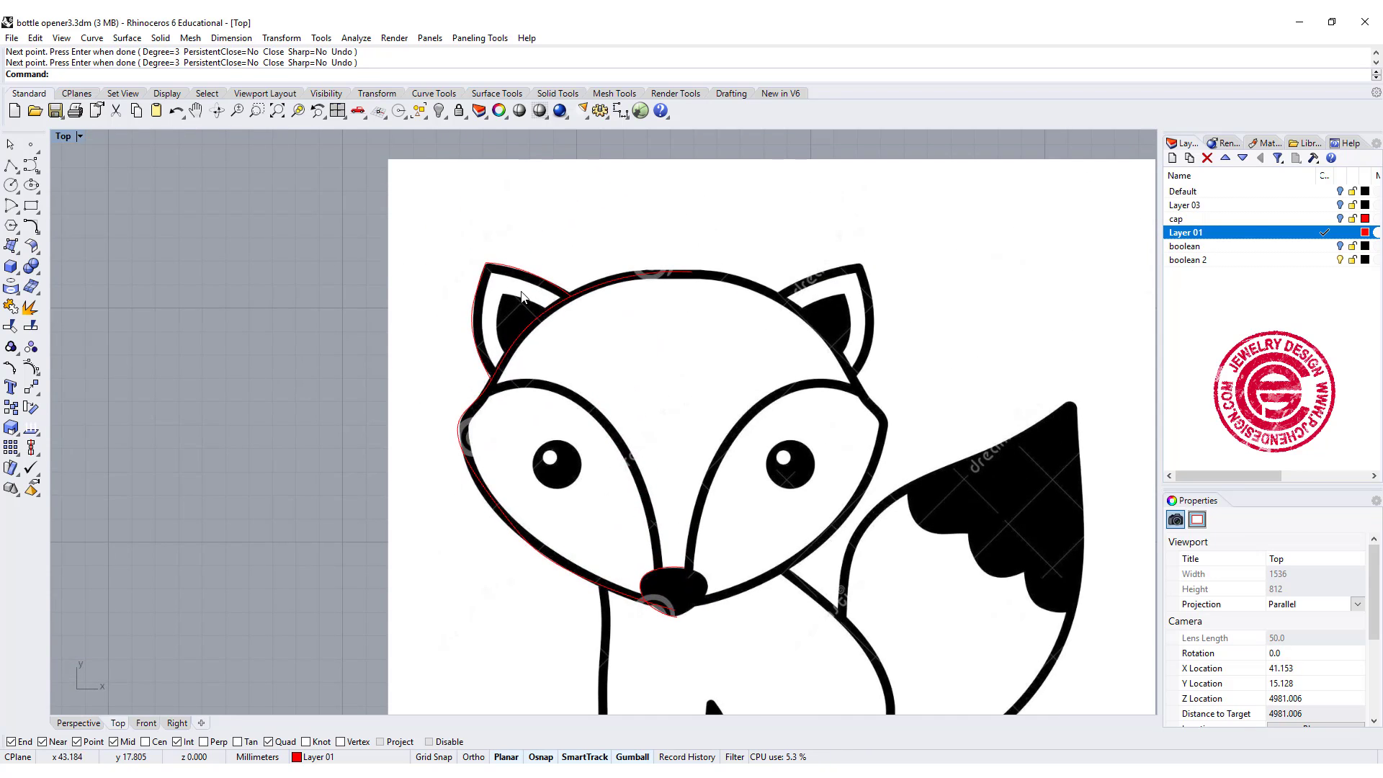
# Draw a vertical polyline from the nose tip straight up past the top of the head
pyautogui.click(12, 167)
pyautogui.scroll(5, 672, 661)
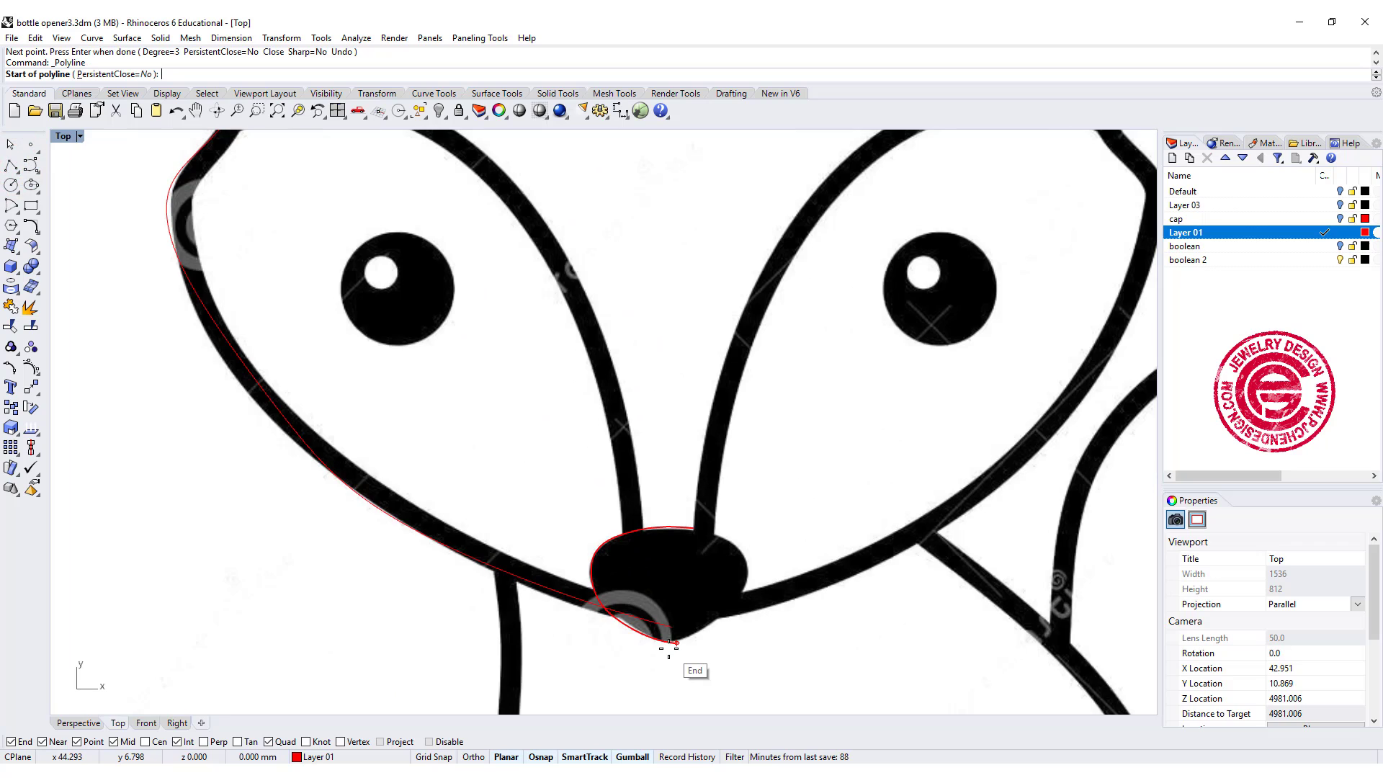
pyautogui.scroll(2, 669, 648)
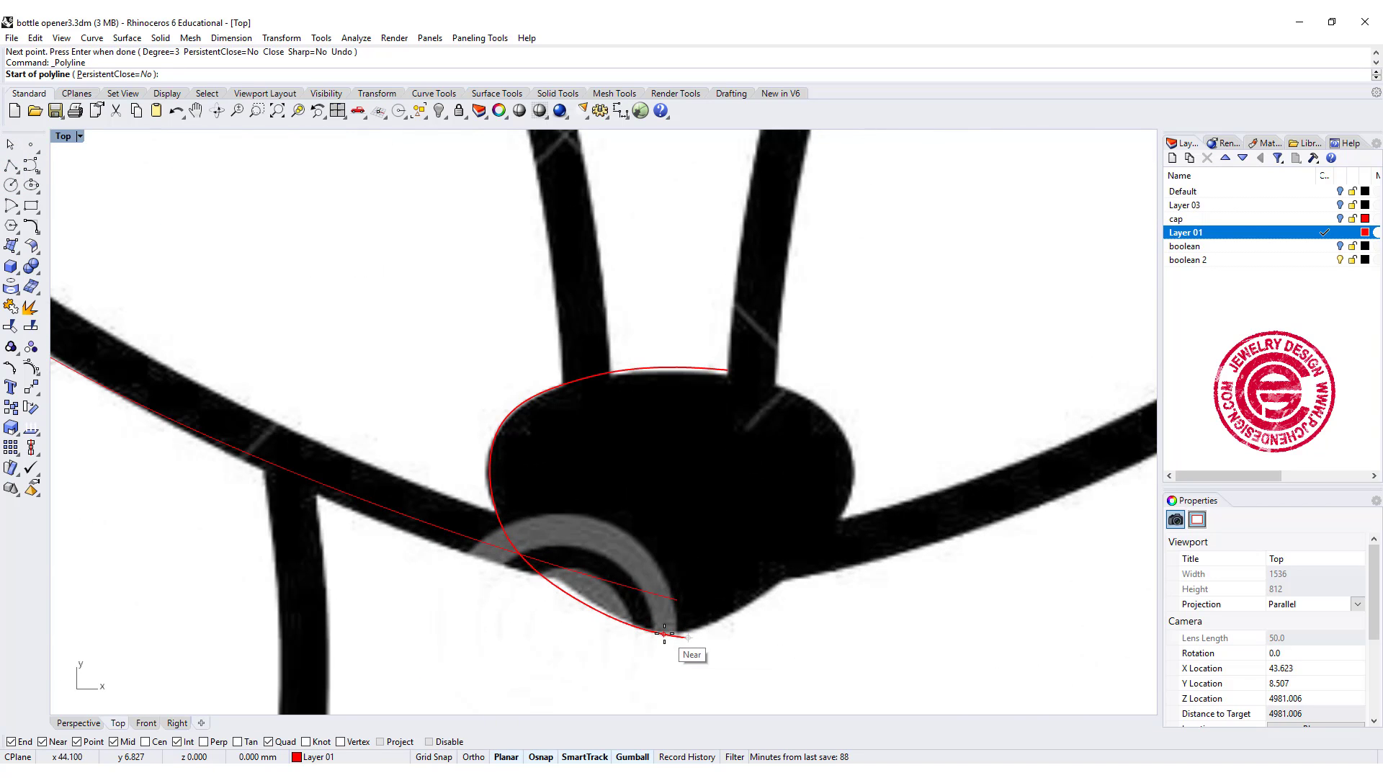
pyautogui.click(668, 635)
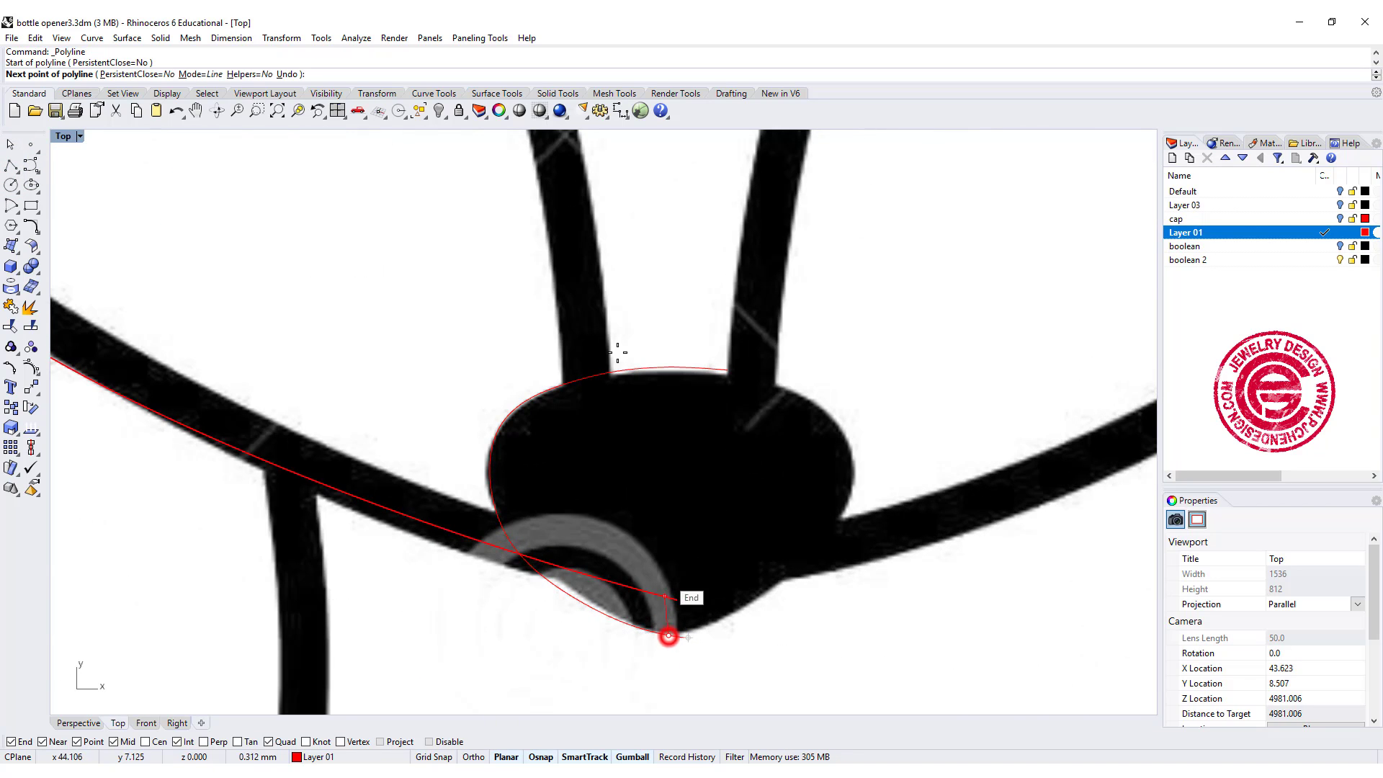
pyautogui.scroll(-7, 668, 635)
pyautogui.press('Up')
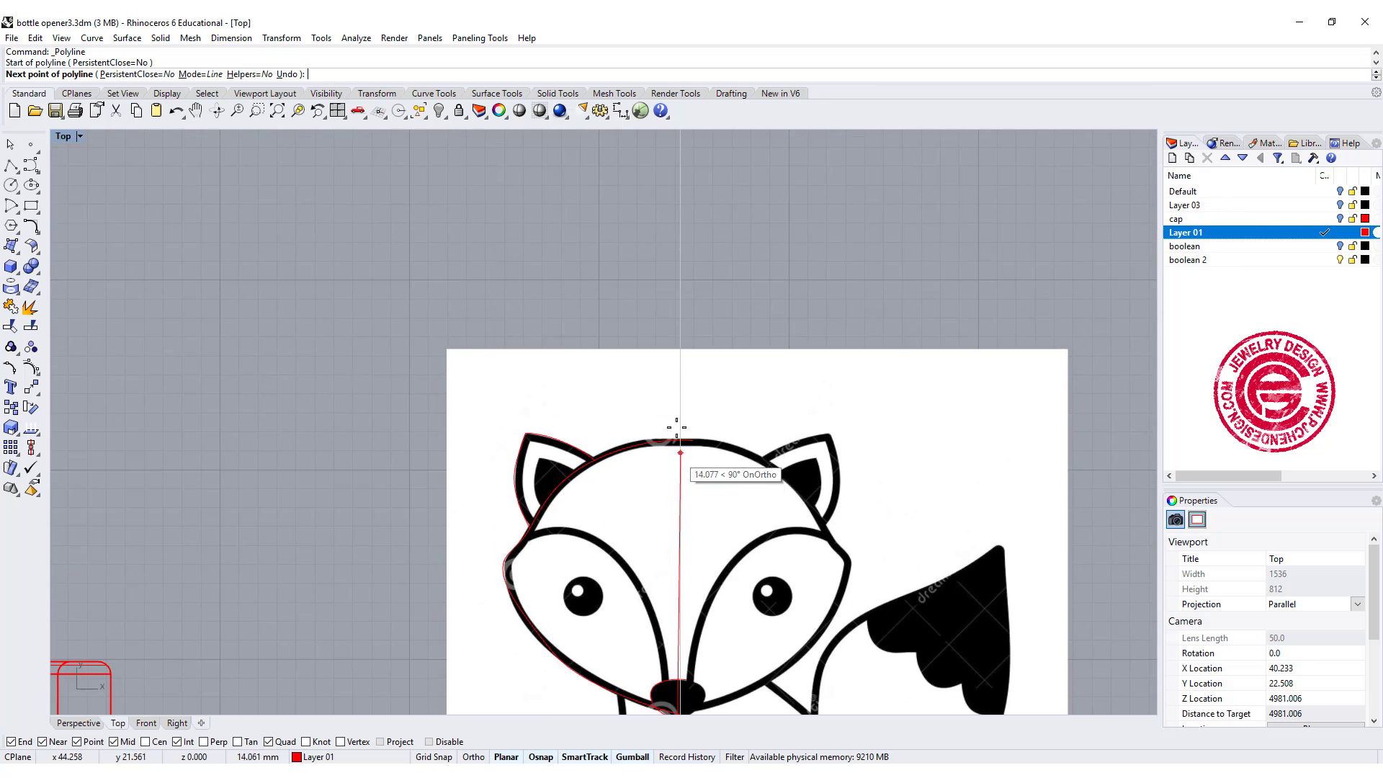
pyautogui.click(684, 296)
pyautogui.press('Return')
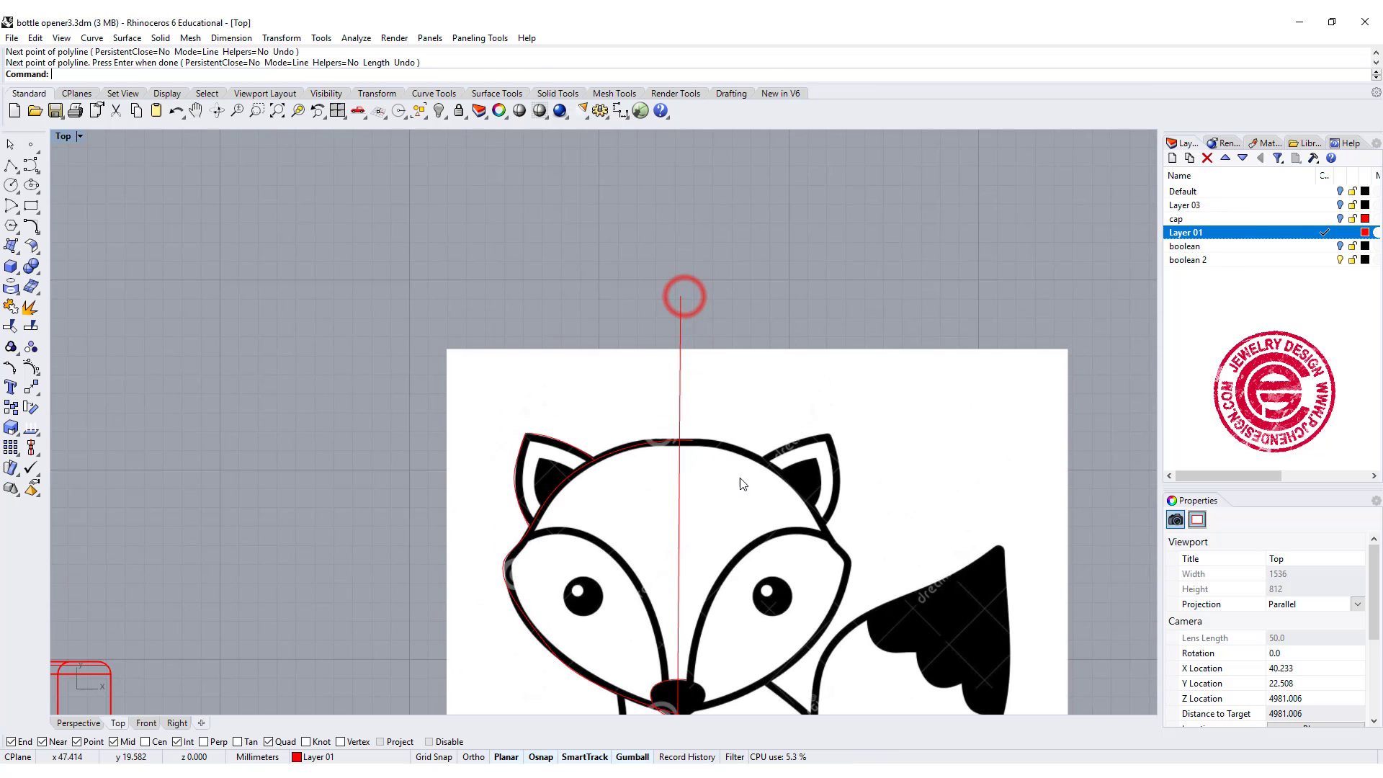
# Move the vertical centre line slightly lower with the gumball
pyautogui.click(680, 323)
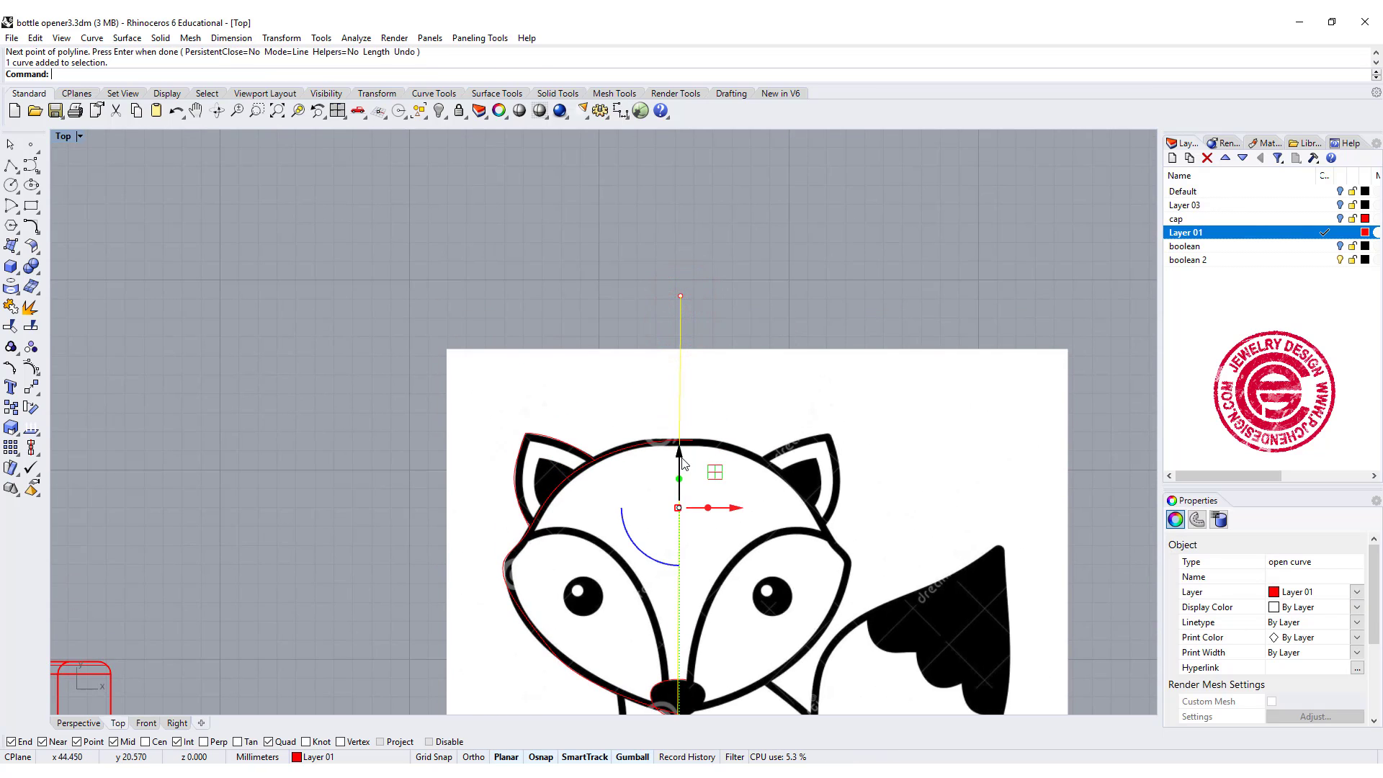
pyautogui.moveTo(715, 471); pyautogui.dragTo(717, 505)
pyautogui.scroll(3, 698, 456)
pyautogui.scroll(1, 698, 456)
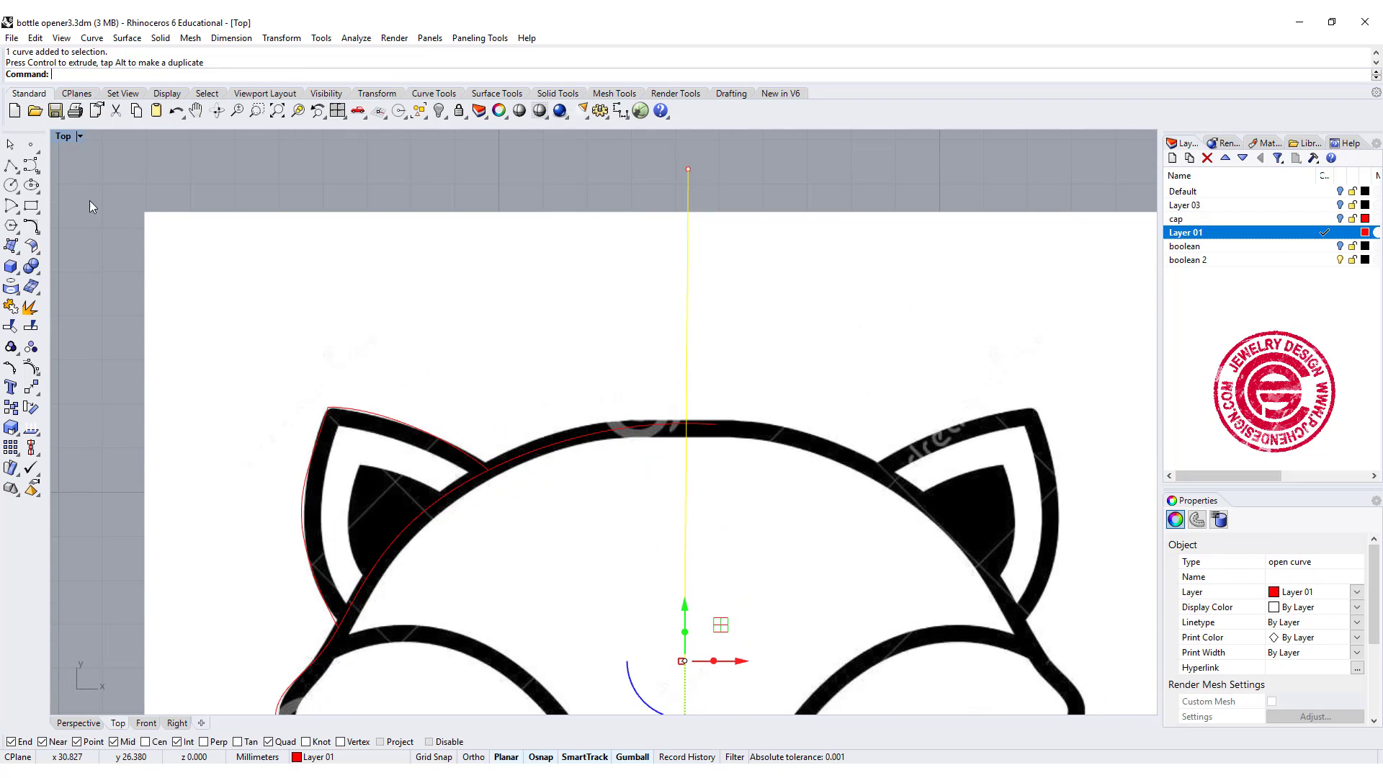
# Trim the head outline at the centre line, choosing the curve over the picture
pyautogui.click(10, 327)
pyautogui.click(695, 428)
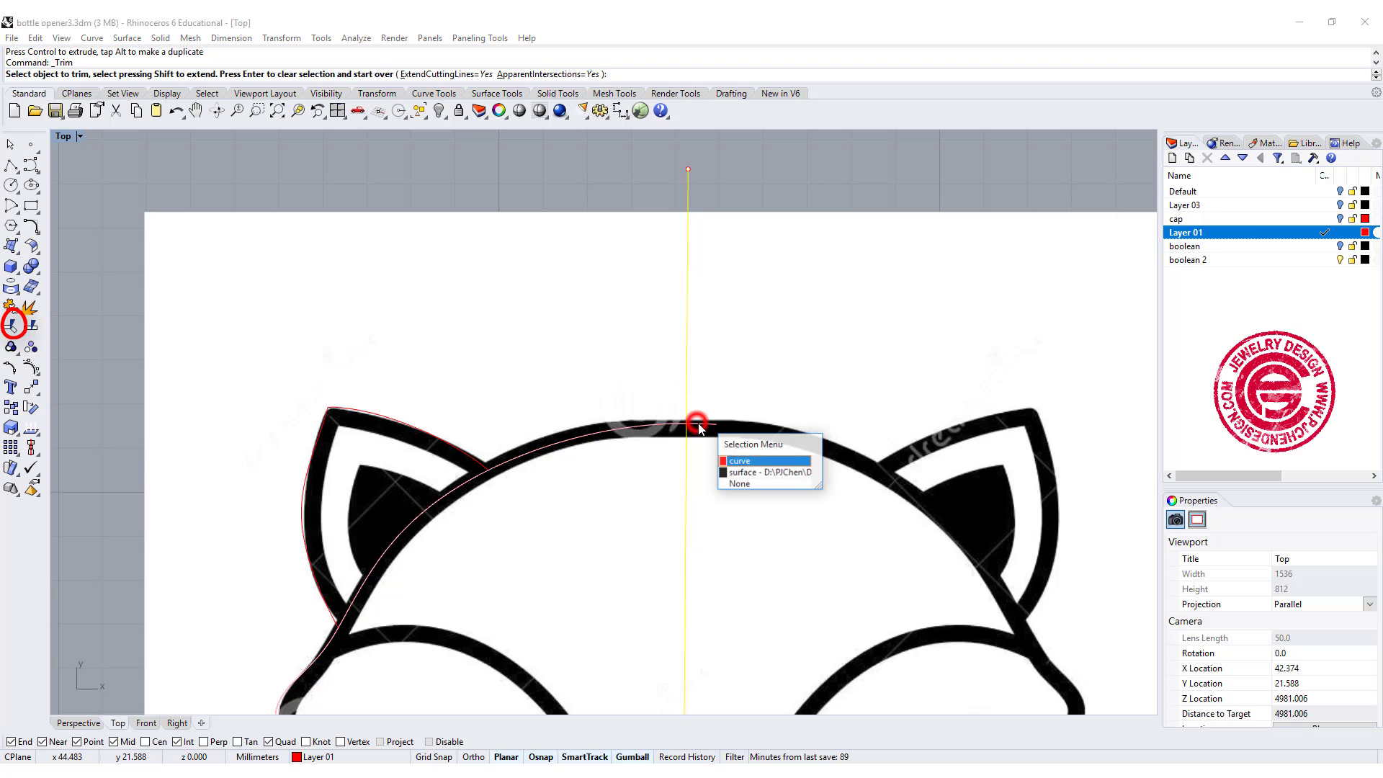
pyautogui.click(742, 461)
pyautogui.scroll(-3, 688, 461)
pyautogui.scroll(-2, 715, 517)
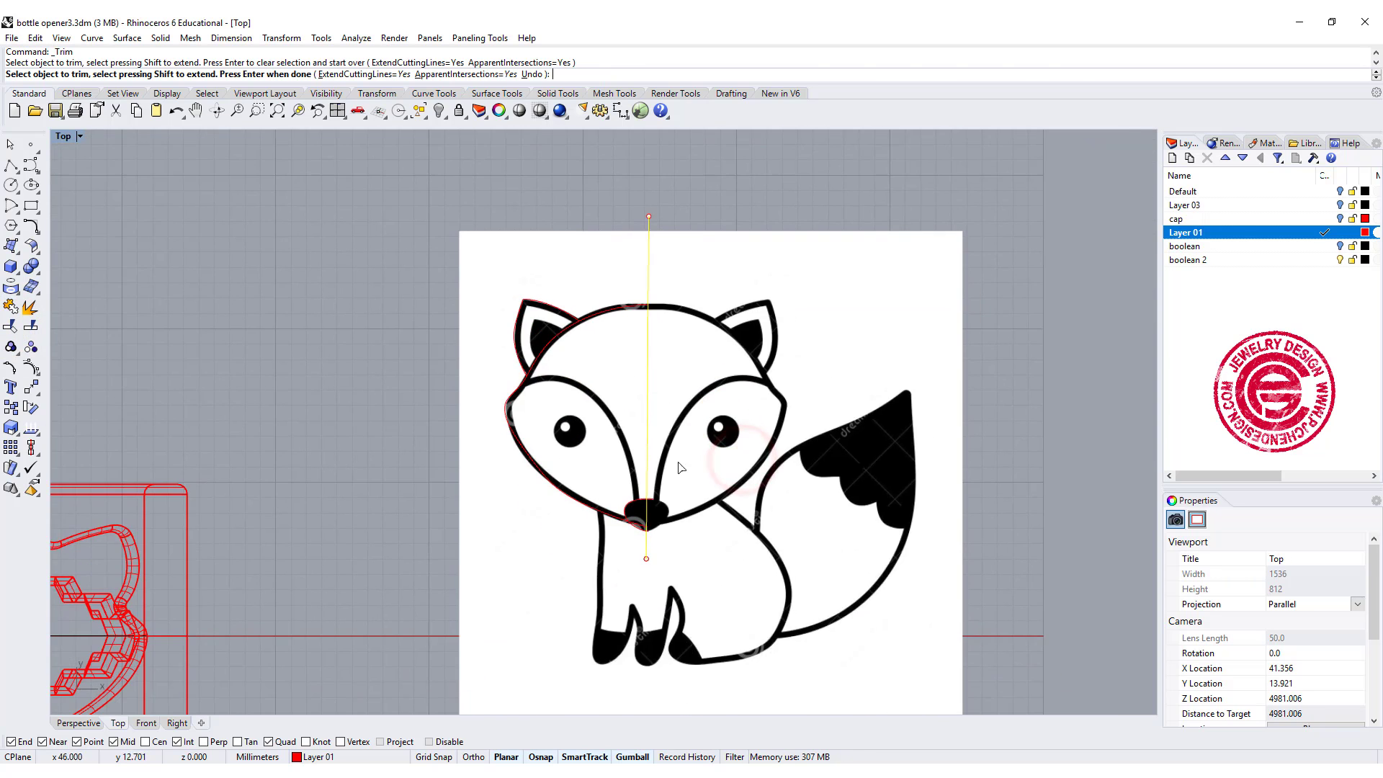
pyautogui.scroll(6, 584, 485)
# Trim the nose curves and lower nose arc back to the centre line
pyautogui.click(585, 508)
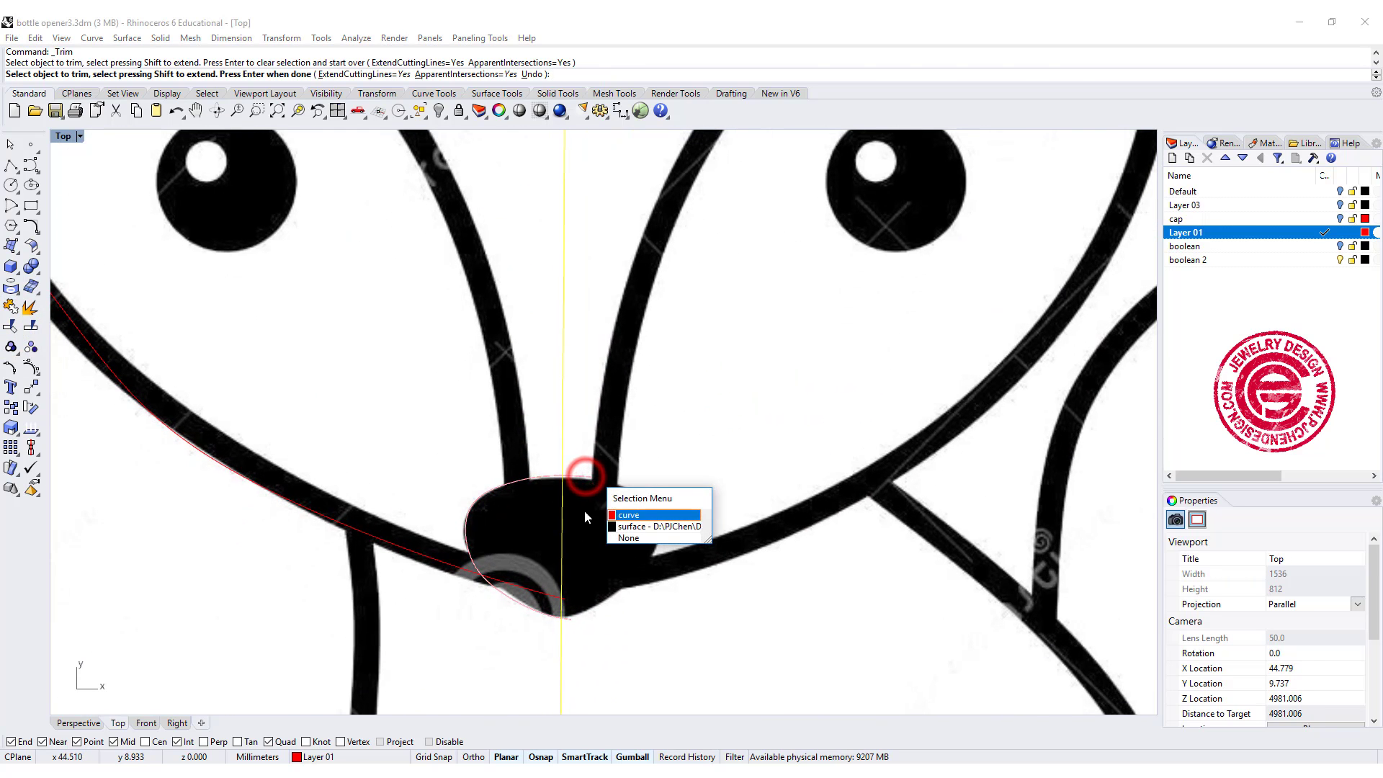
pyautogui.click(634, 520)
pyautogui.scroll(1, 569, 607)
pyautogui.scroll(2, 569, 607)
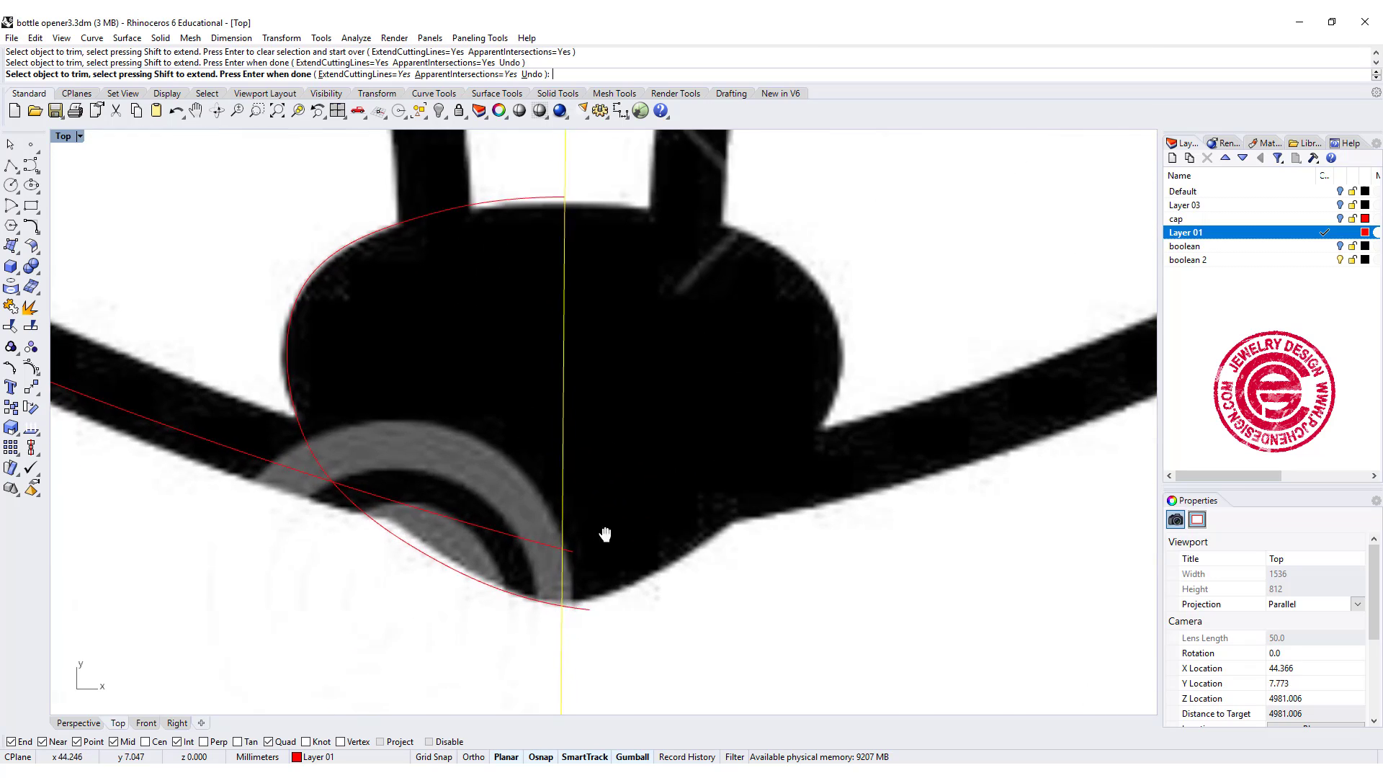
pyautogui.click(591, 508)
pyautogui.click(614, 546)
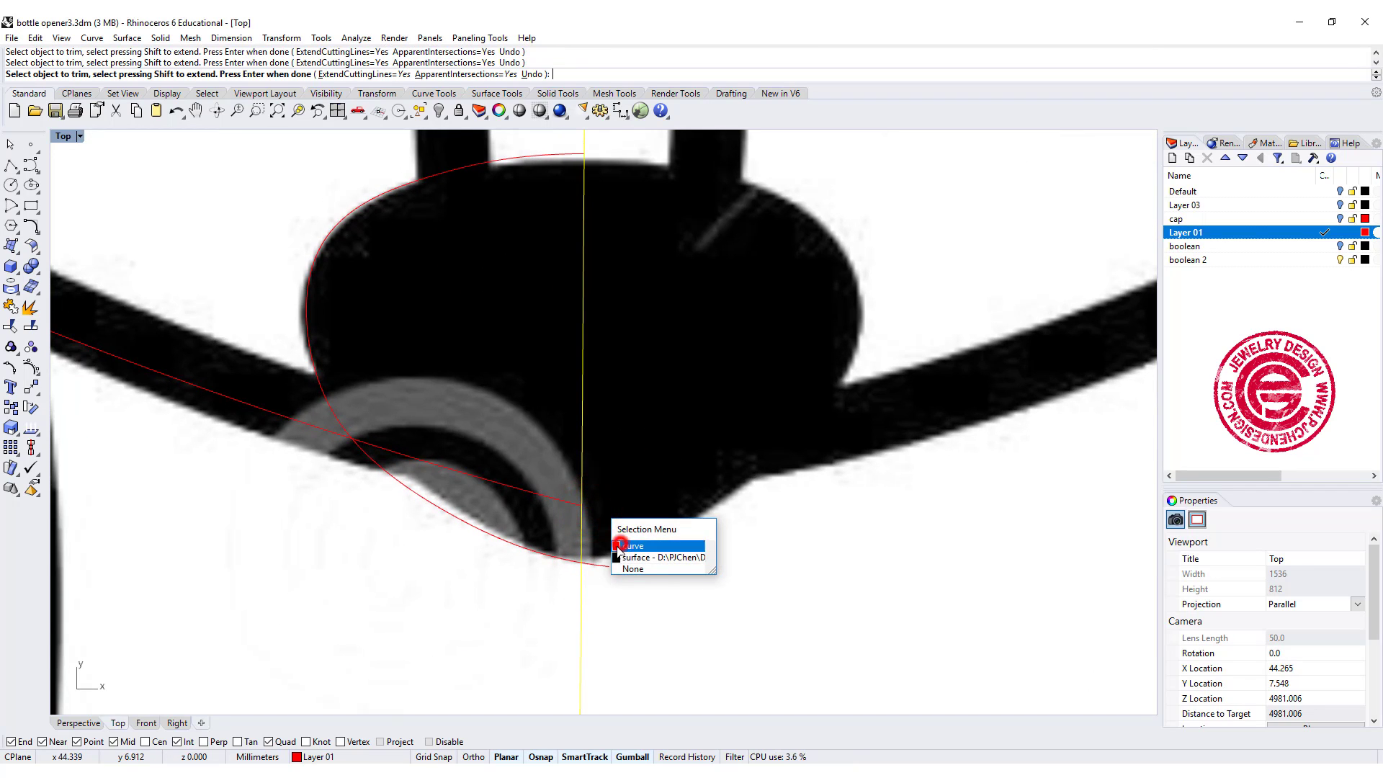
pyautogui.click(607, 566)
pyautogui.click(643, 607)
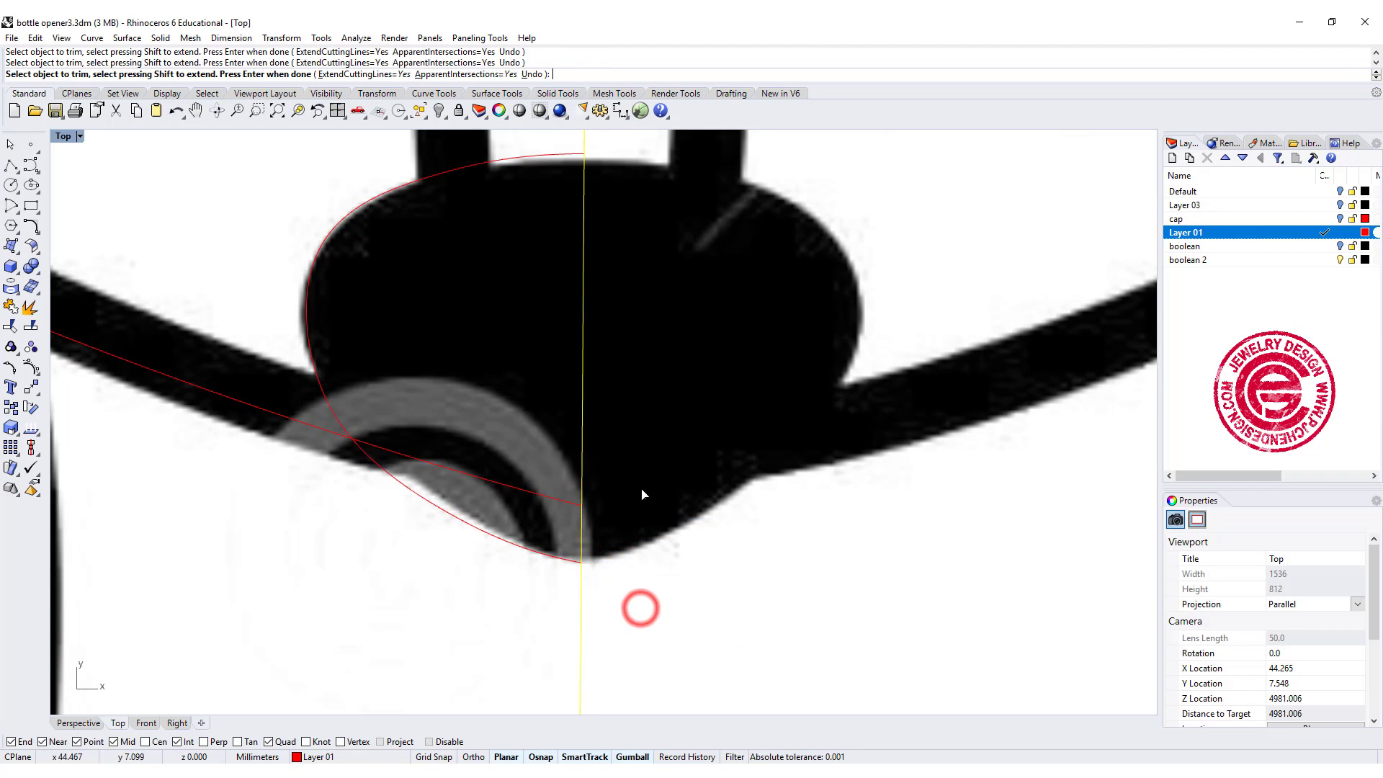
pyautogui.scroll(-5, 641, 494)
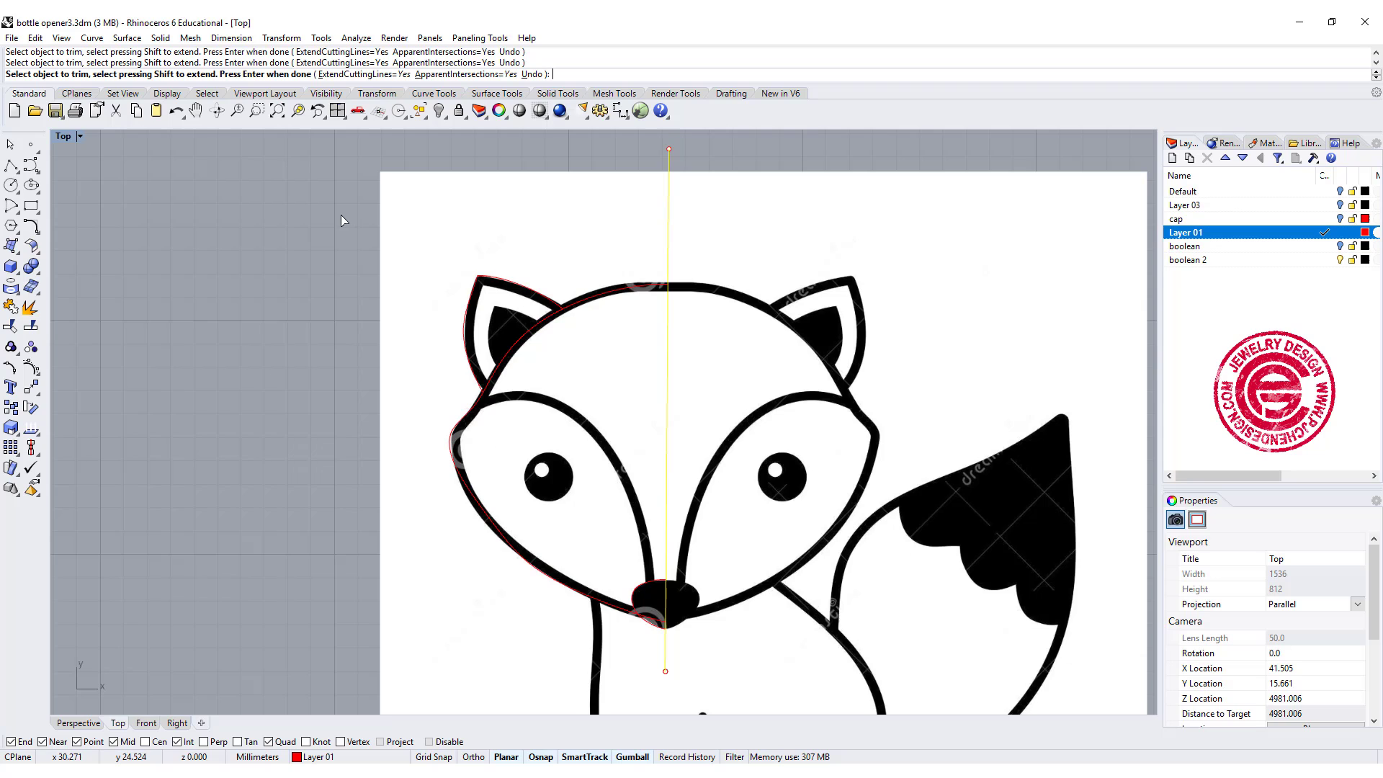
# Undo the accidental picture trim and hide the fox reference picture
pyautogui.click(458, 210)
pyautogui.press('Return')
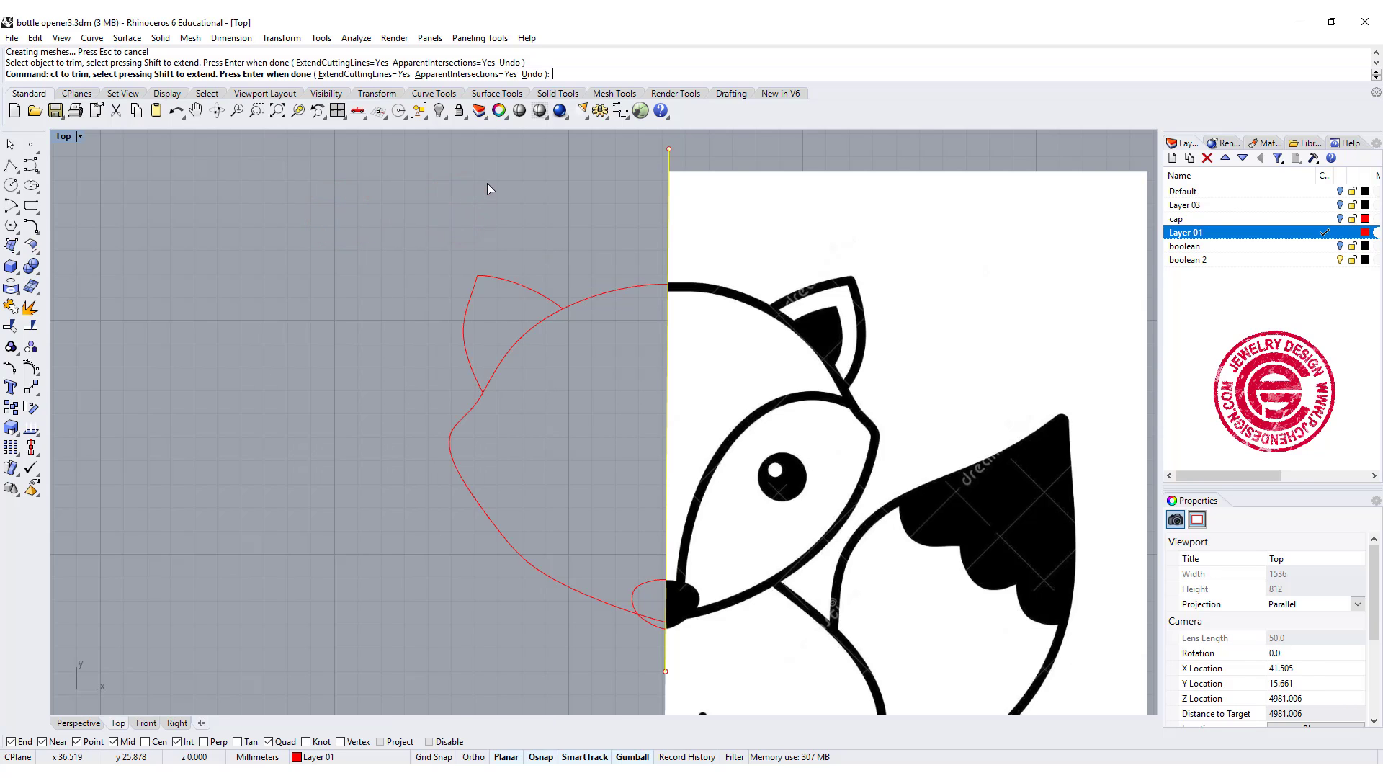
pyautogui.hotkey('ctrl', 'z')
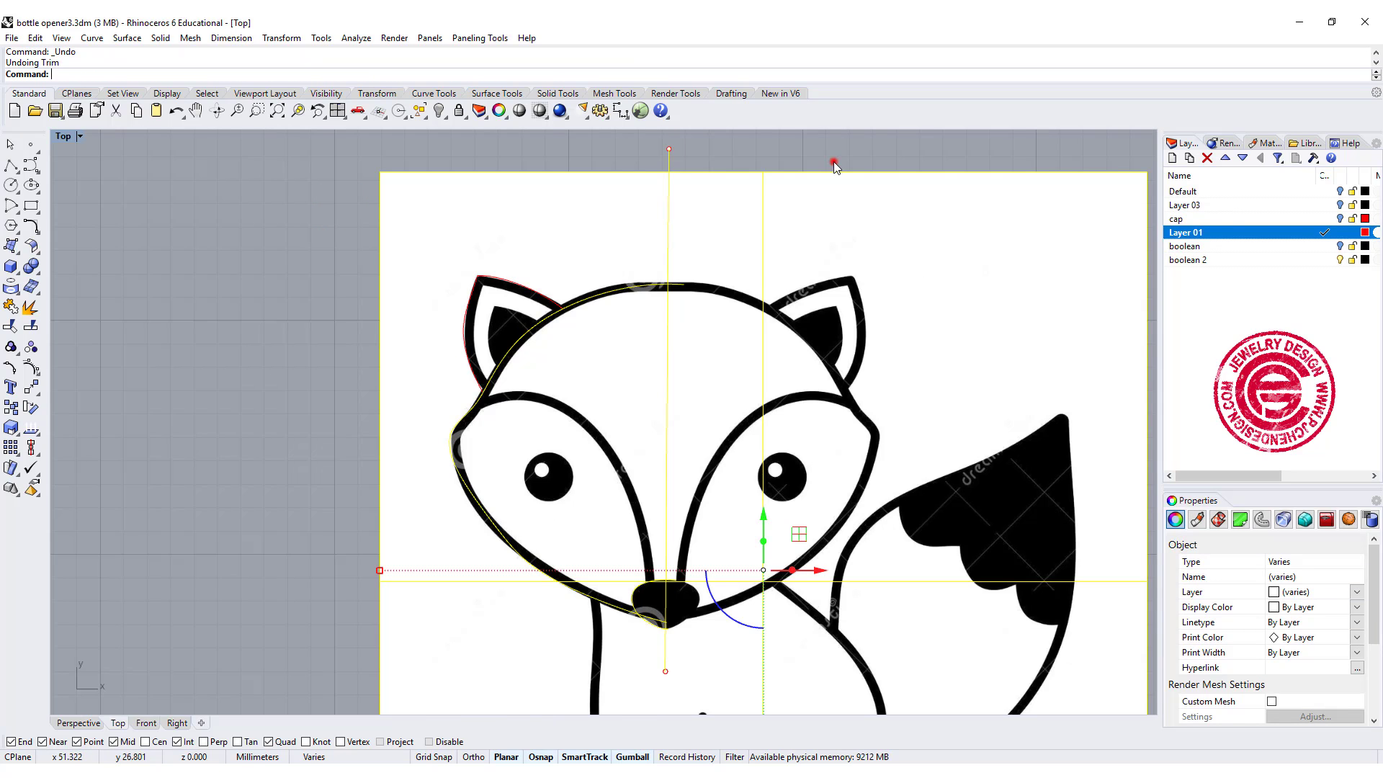
pyautogui.click(832, 161)
pyautogui.click(867, 231)
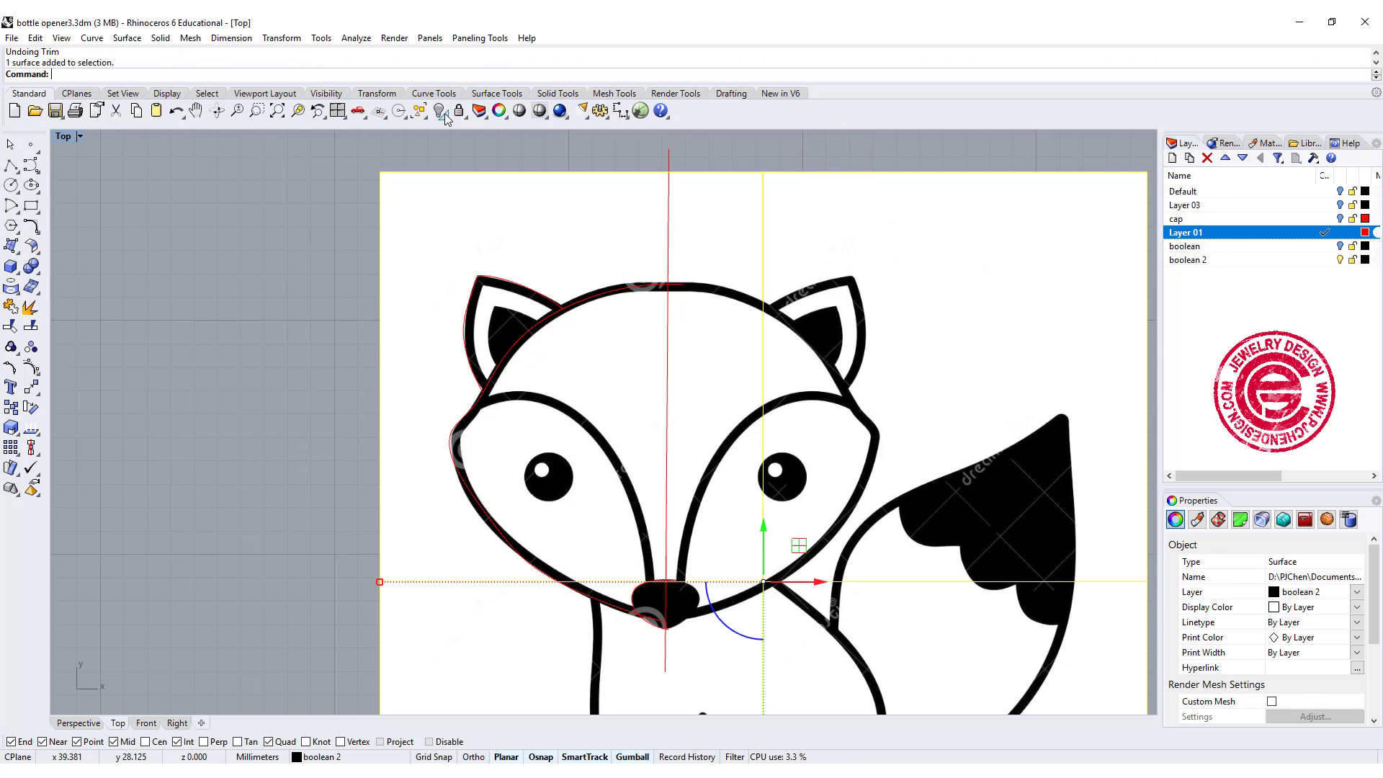
pyautogui.click(440, 111)
pyautogui.press('Return')
pyautogui.scroll(6, 611, 373)
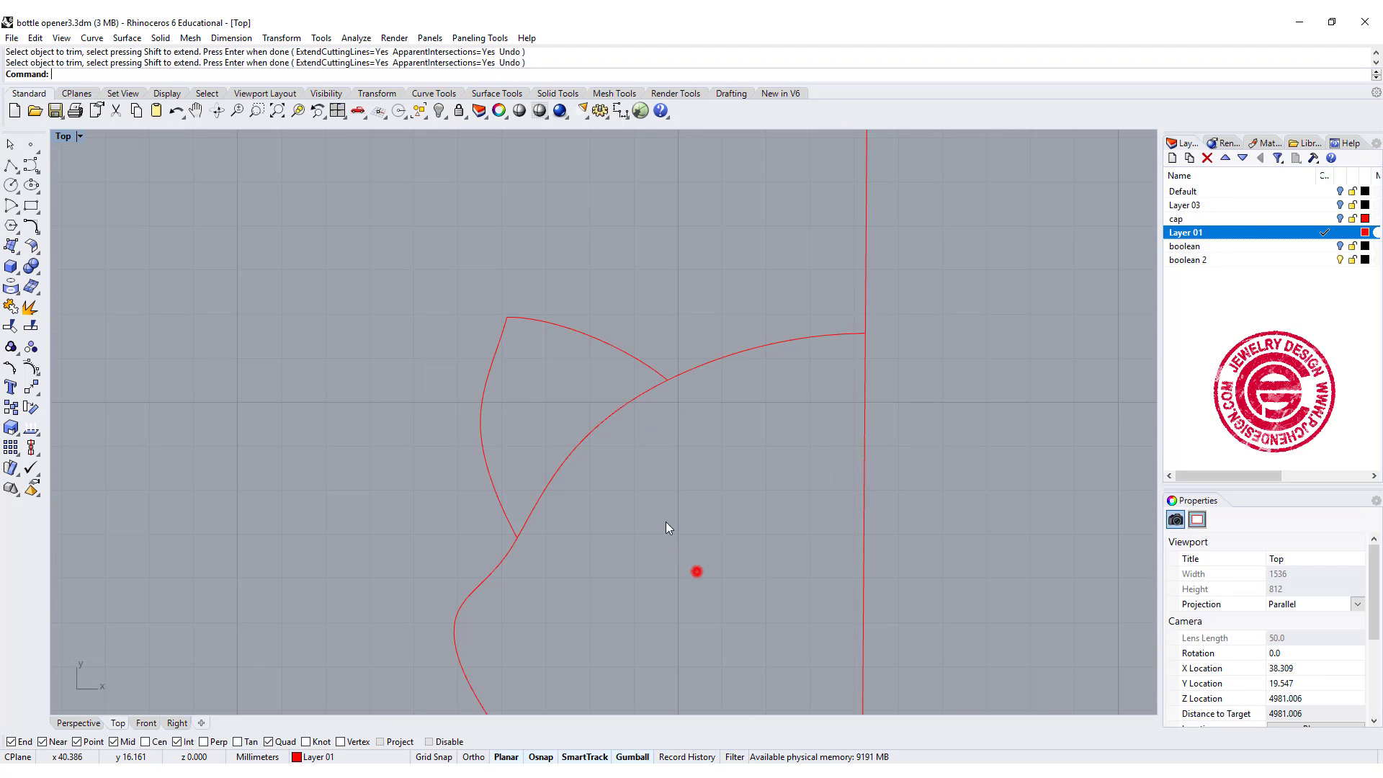
# Trim away the overlapping curve piece inside the ear using the three ear and head curves
pyautogui.moveTo(665, 521); pyautogui.dragTo(597, 396)
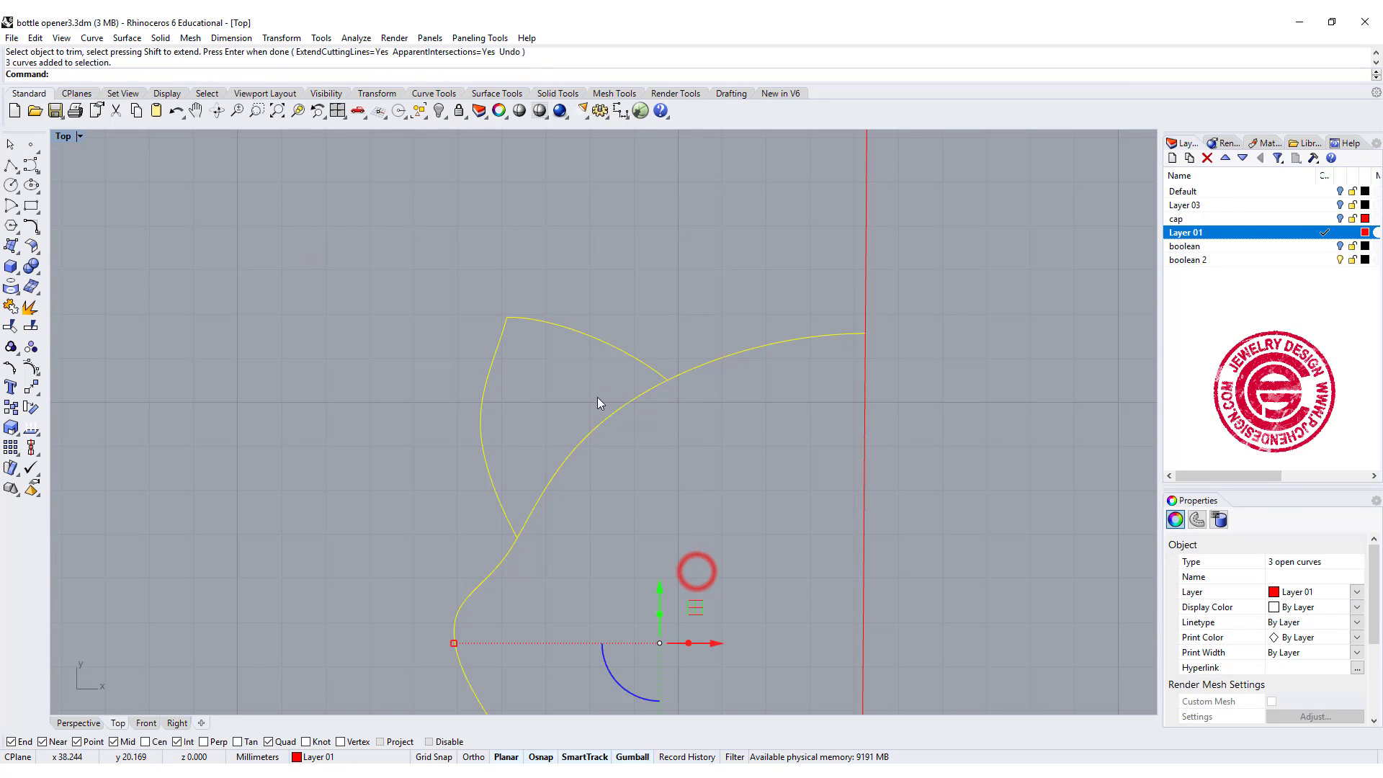
pyautogui.click(12, 309)
pyautogui.moveTo(587, 440); pyautogui.dragTo(612, 478)
pyautogui.scroll(-3, 645, 475)
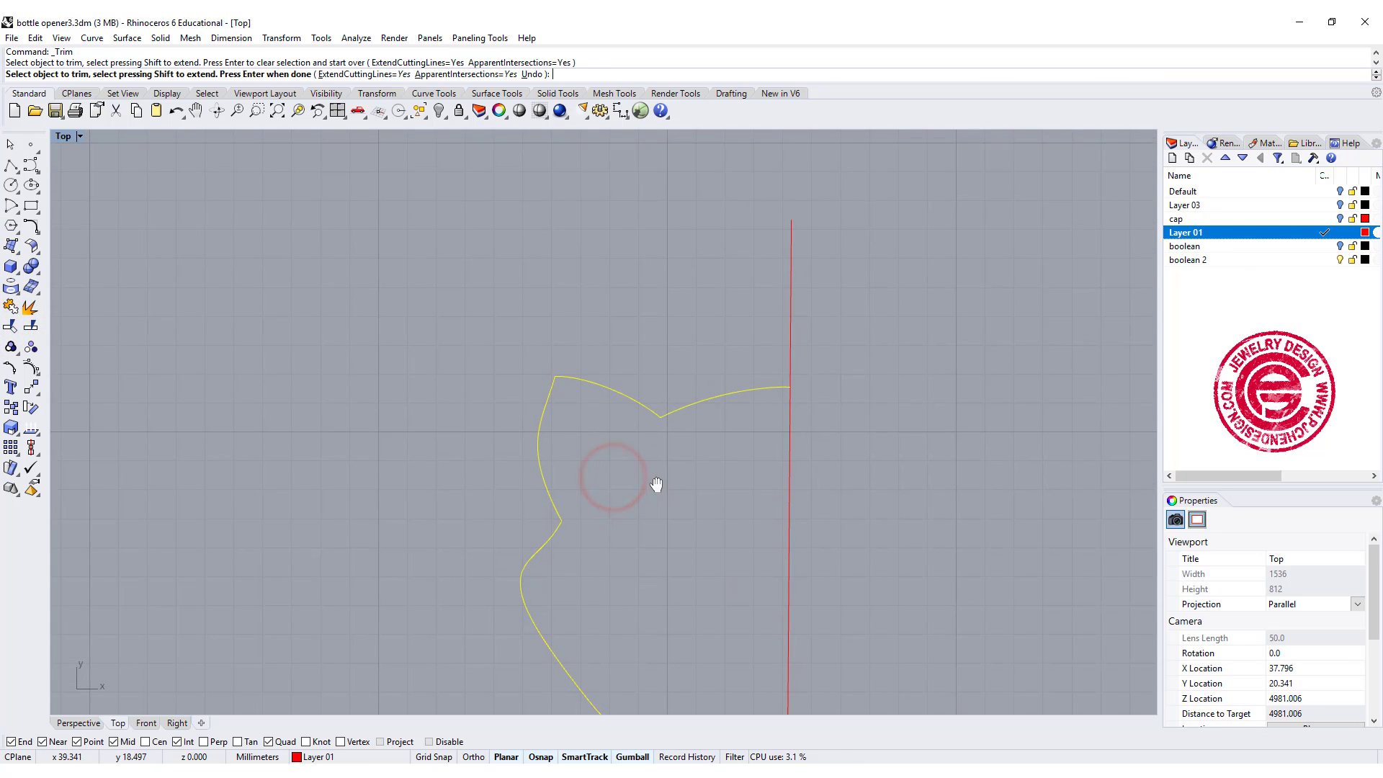
pyautogui.press('Return')
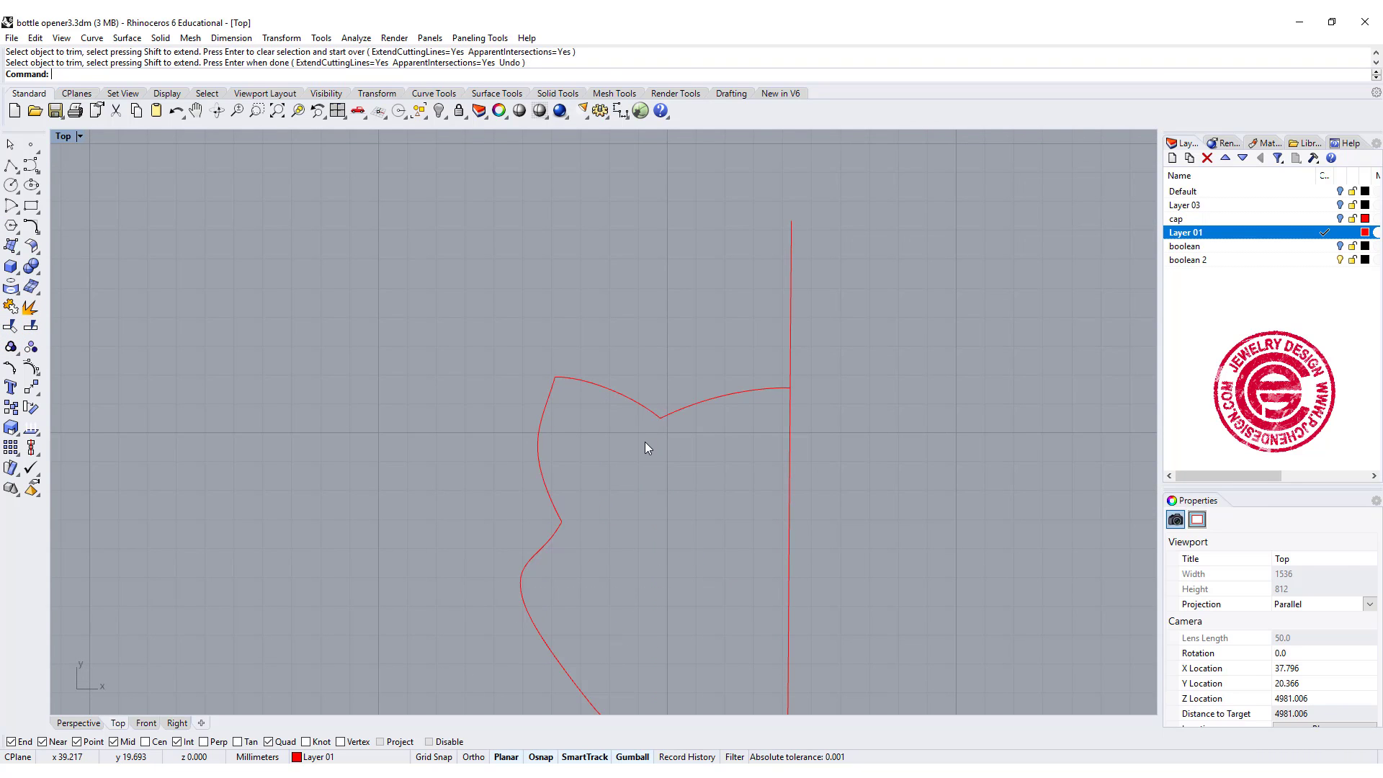
pyautogui.scroll(-4, 648, 432)
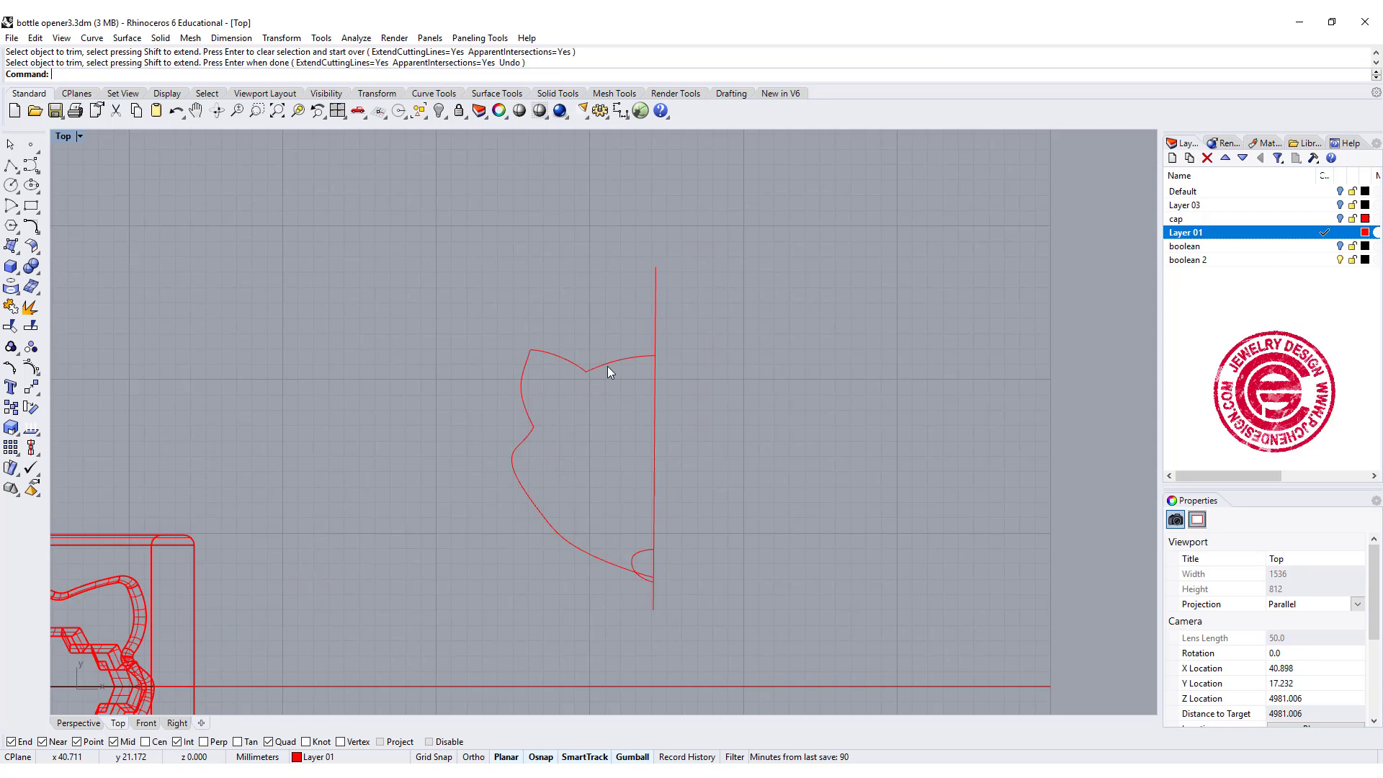
pyautogui.scroll(5, 634, 389)
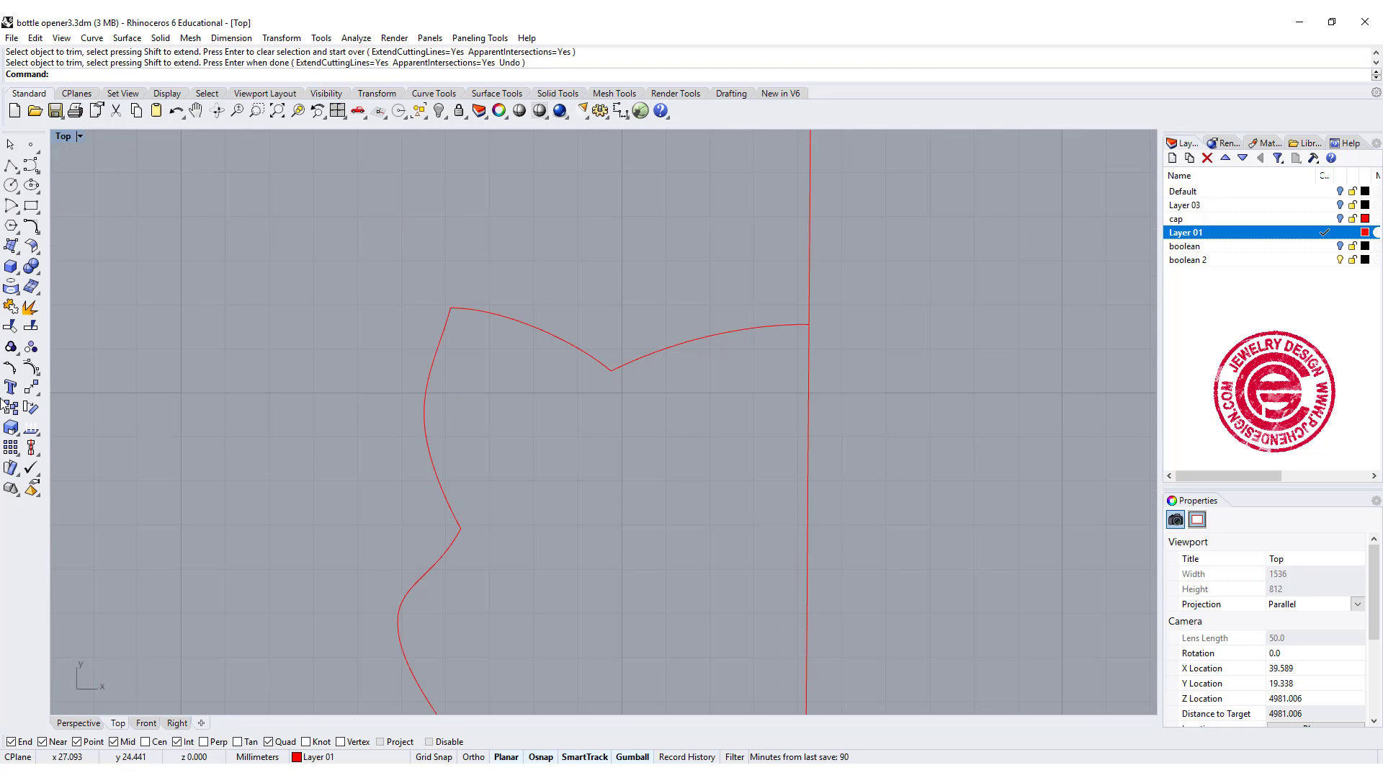
# Fillet the ear tip and the cheek corner with radius 1, then select the outline curves
pyautogui.click(32, 228)
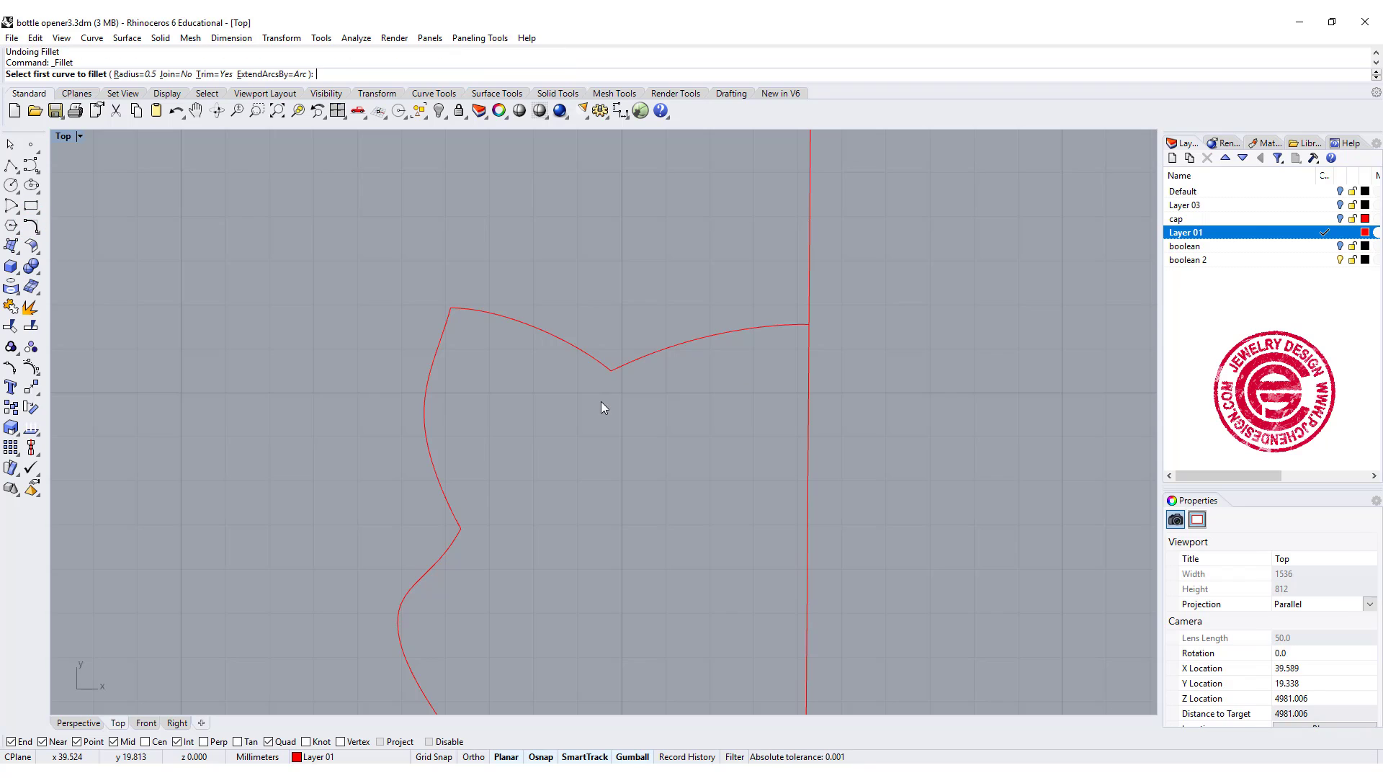
pyautogui.click(139, 73)
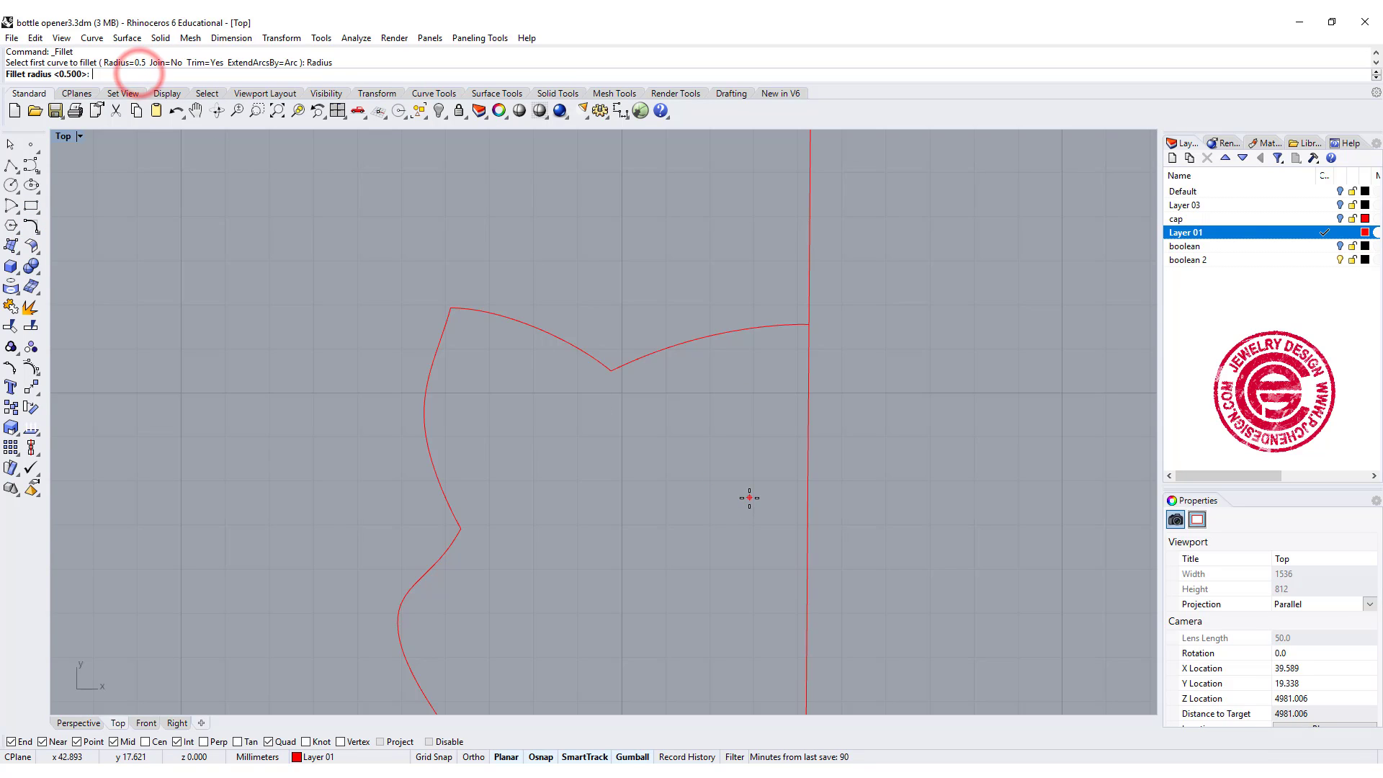
pyautogui.press('Return')
pyautogui.click(447, 317)
pyautogui.click(457, 311)
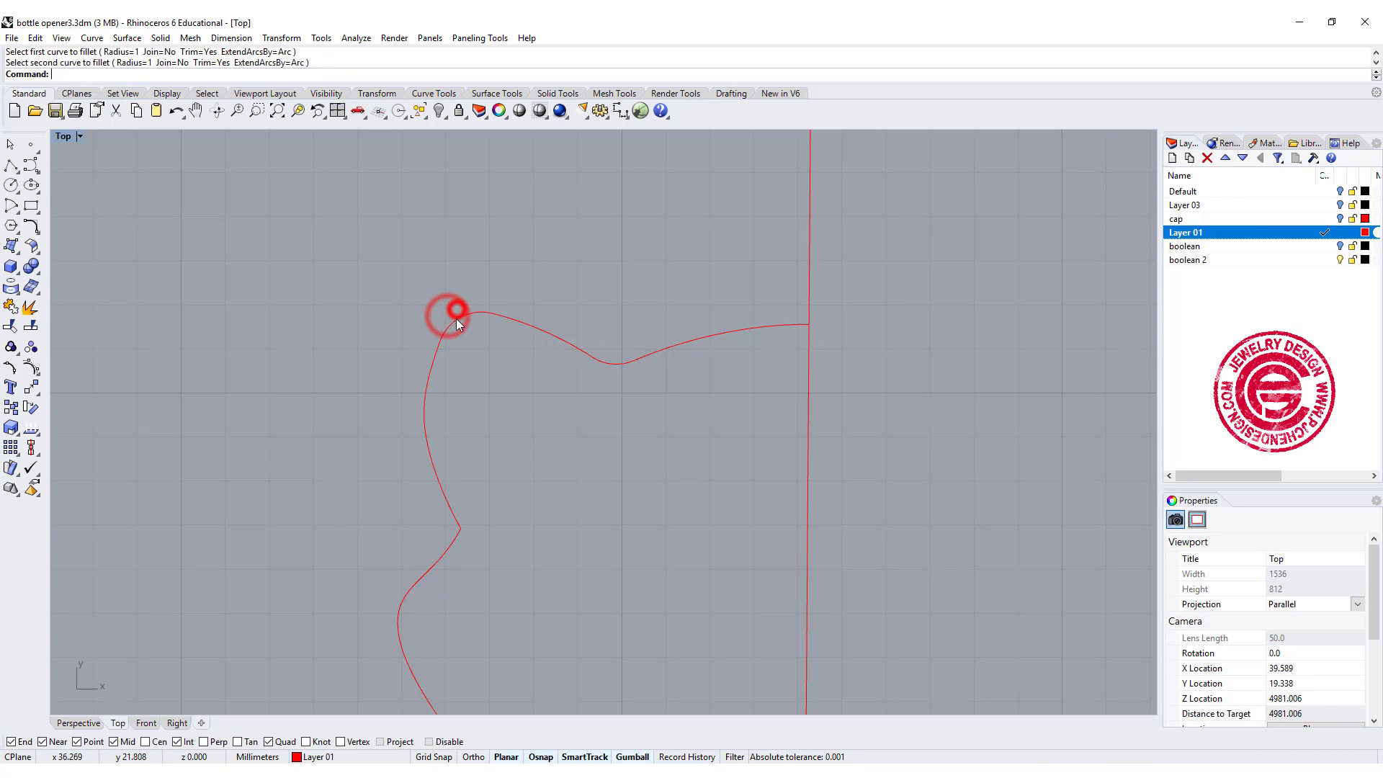
pyautogui.press('Return')
pyautogui.click(447, 508)
pyautogui.click(451, 534)
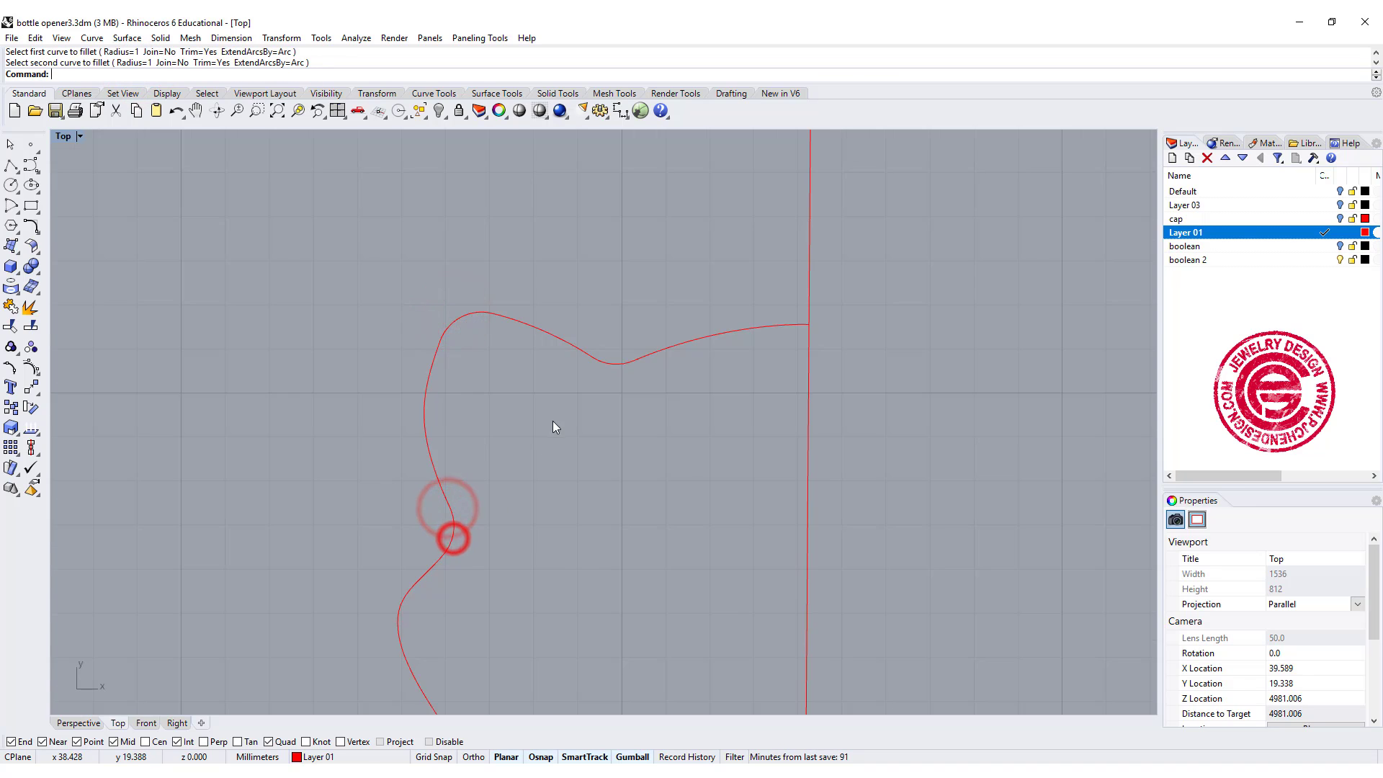
pyautogui.scroll(-4, 552, 421)
pyautogui.moveTo(578, 482); pyautogui.dragTo(573, 483, button='right')
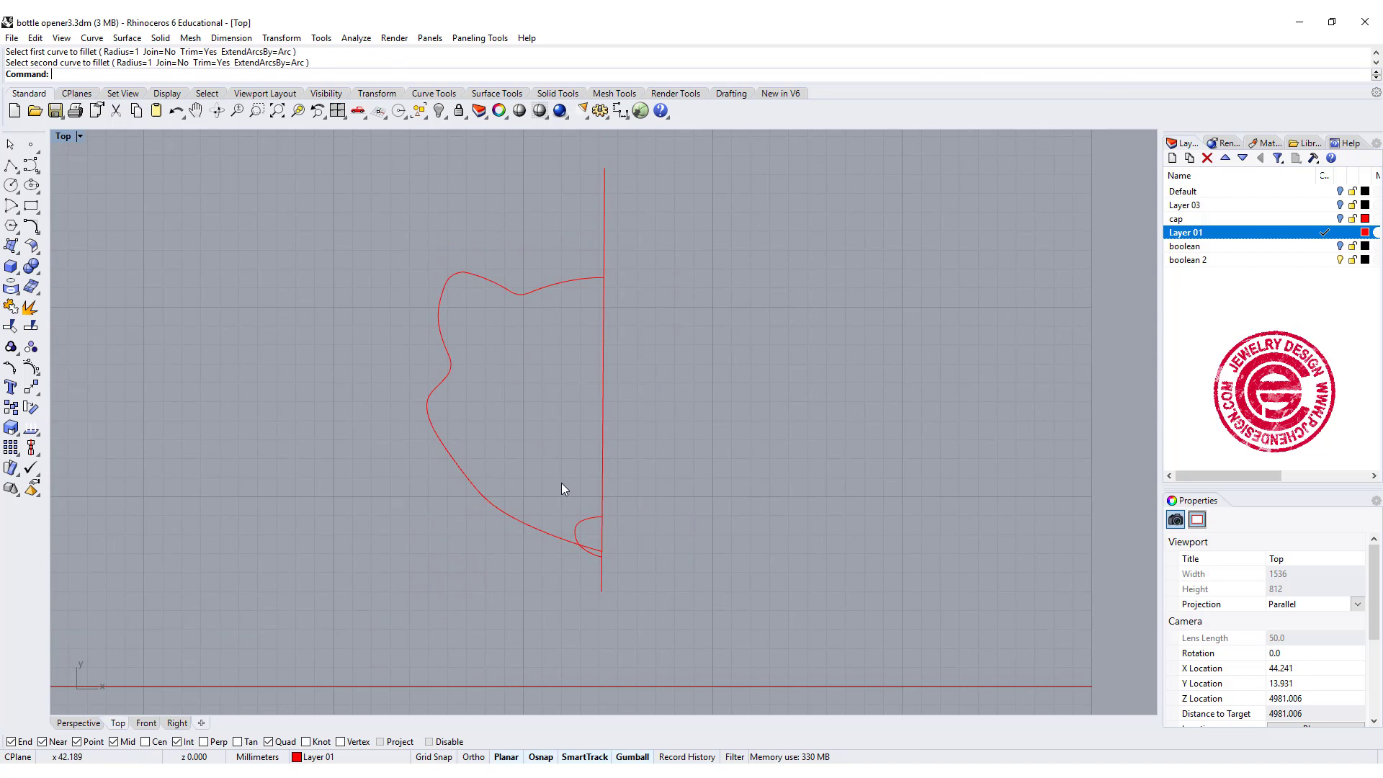
pyautogui.moveTo(562, 384); pyautogui.dragTo(411, 334)
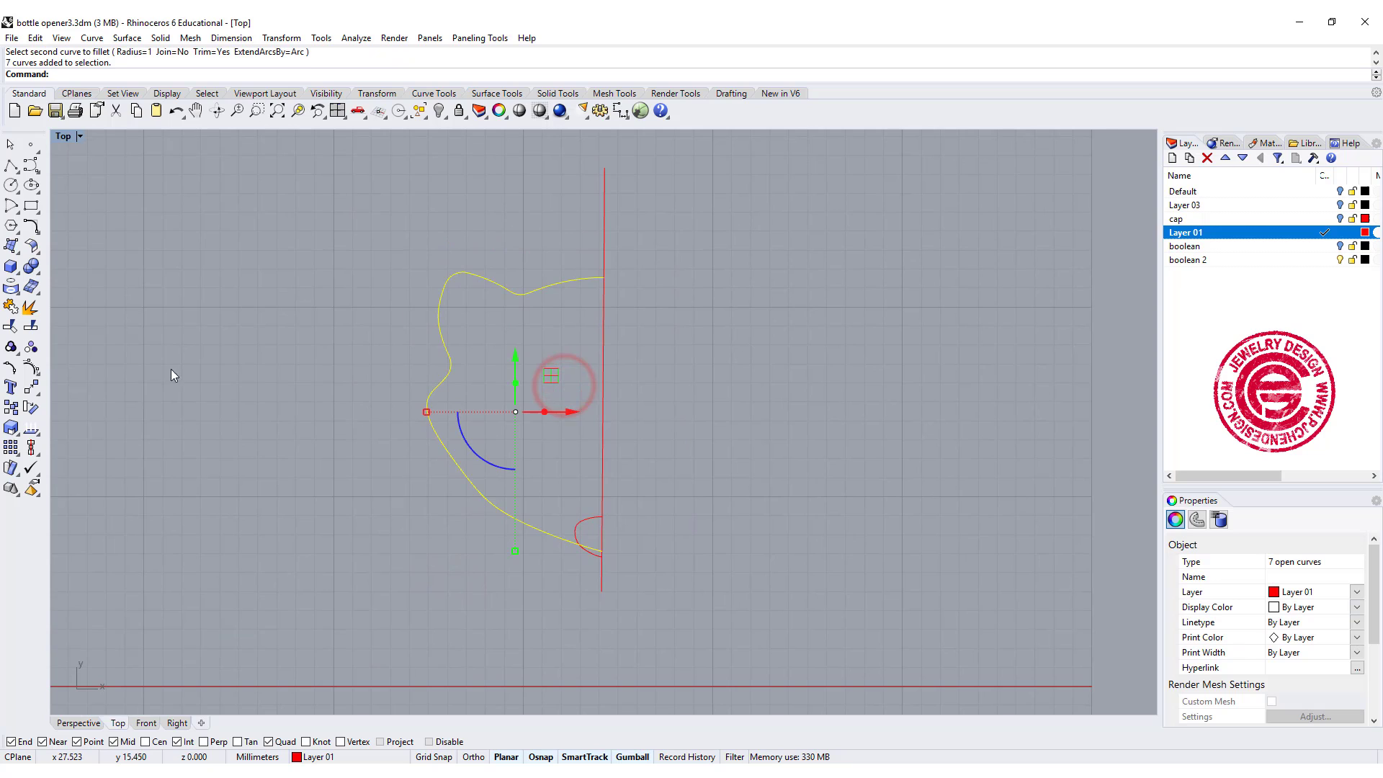
# Mirror the half head outline across the vertical centre axis
pyautogui.click(32, 389)
pyautogui.click(153, 393)
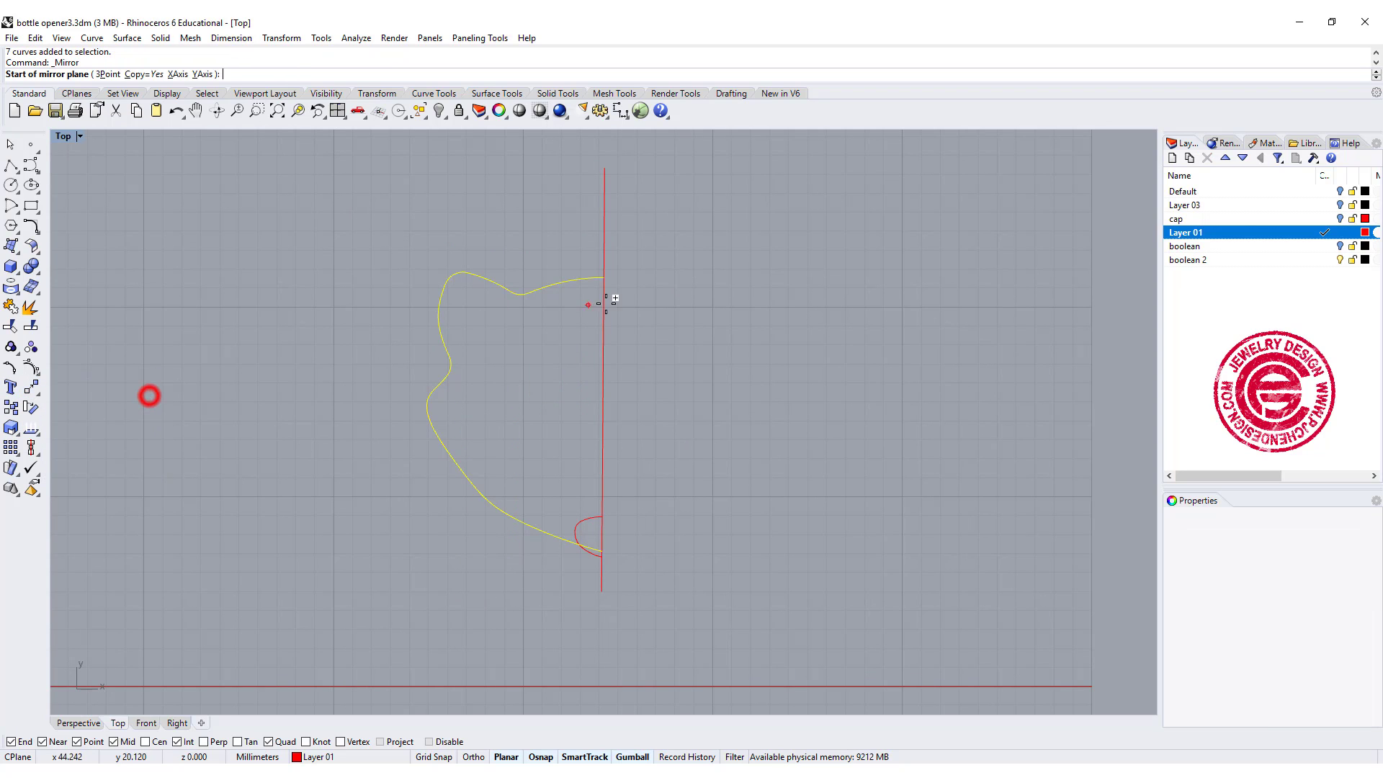
pyautogui.click(604, 278)
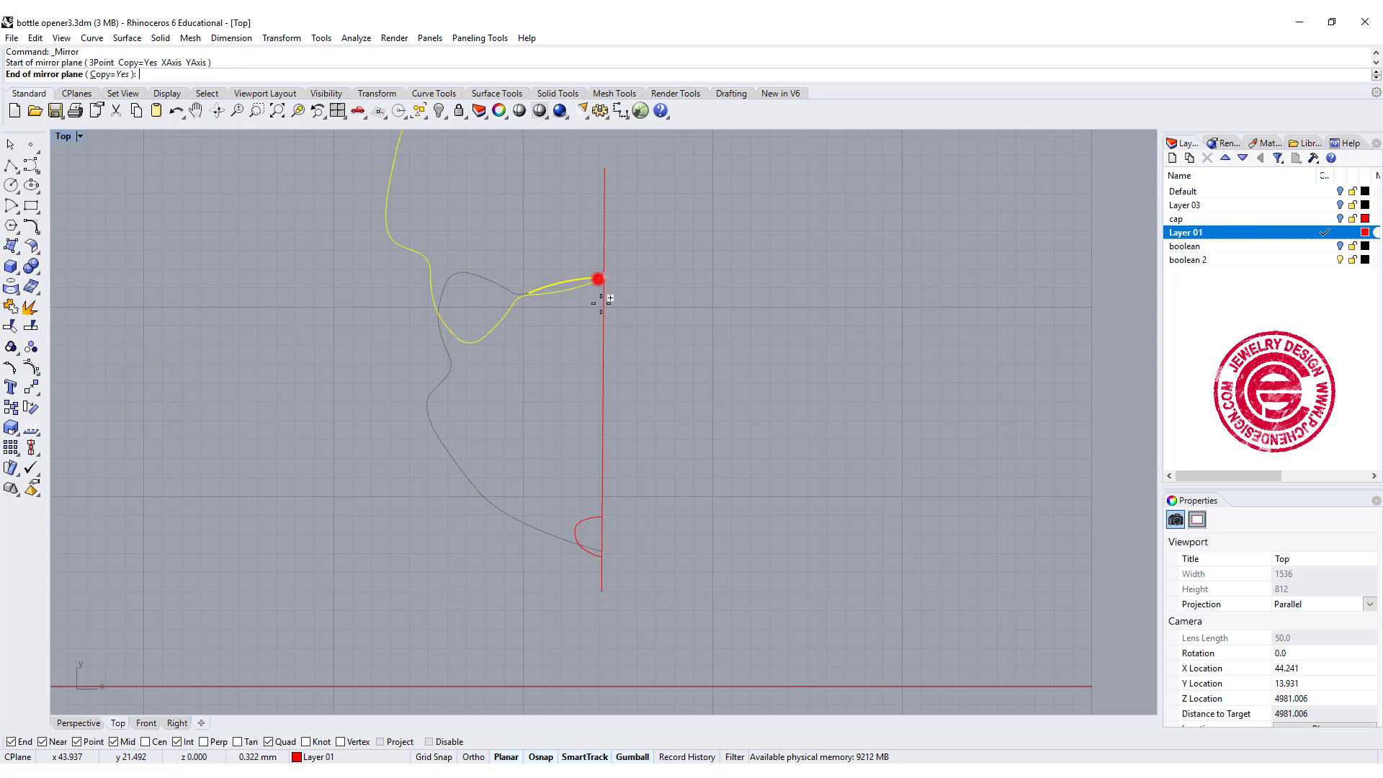
pyautogui.click(602, 550)
pyautogui.click(636, 542)
pyautogui.click(610, 391)
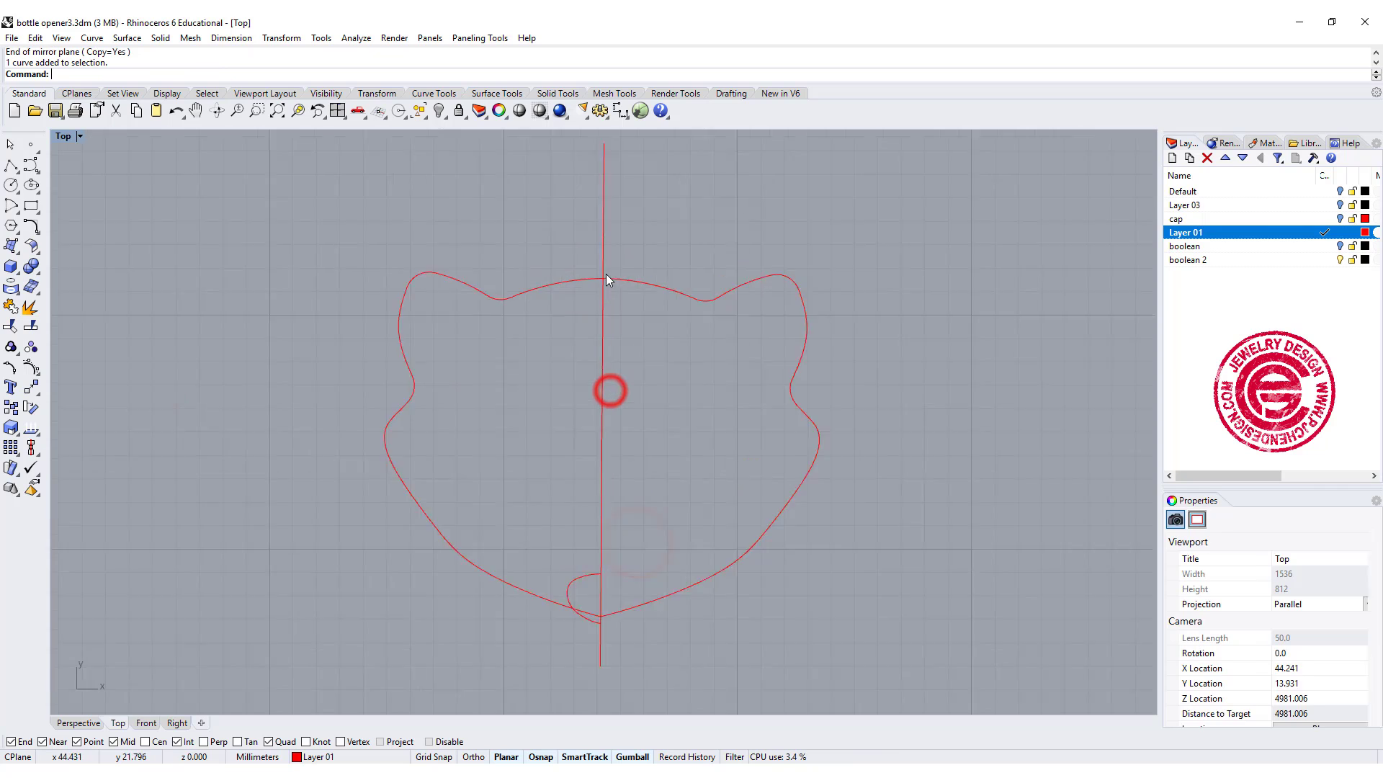
pyautogui.scroll(5, 603, 285)
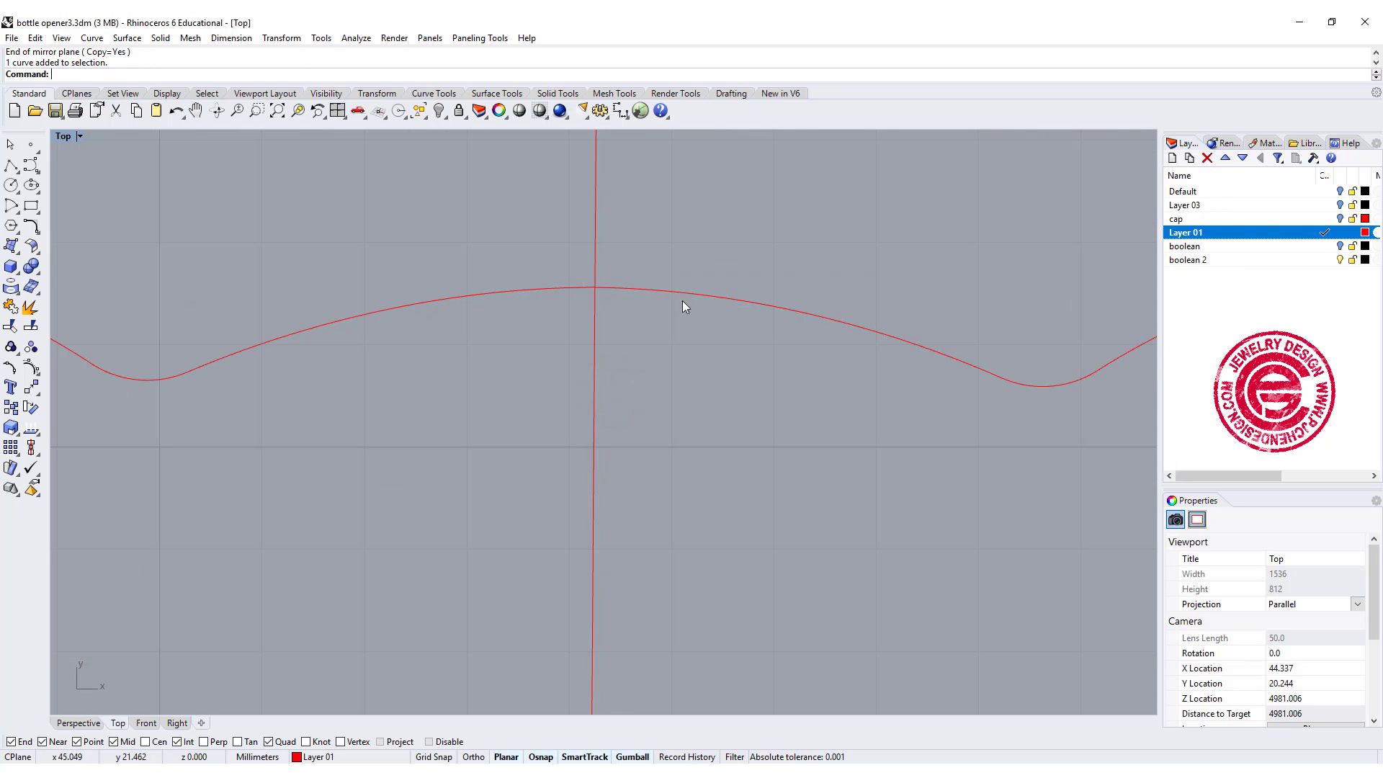
pyautogui.scroll(-5, 732, 603)
pyautogui.scroll(4, 638, 409)
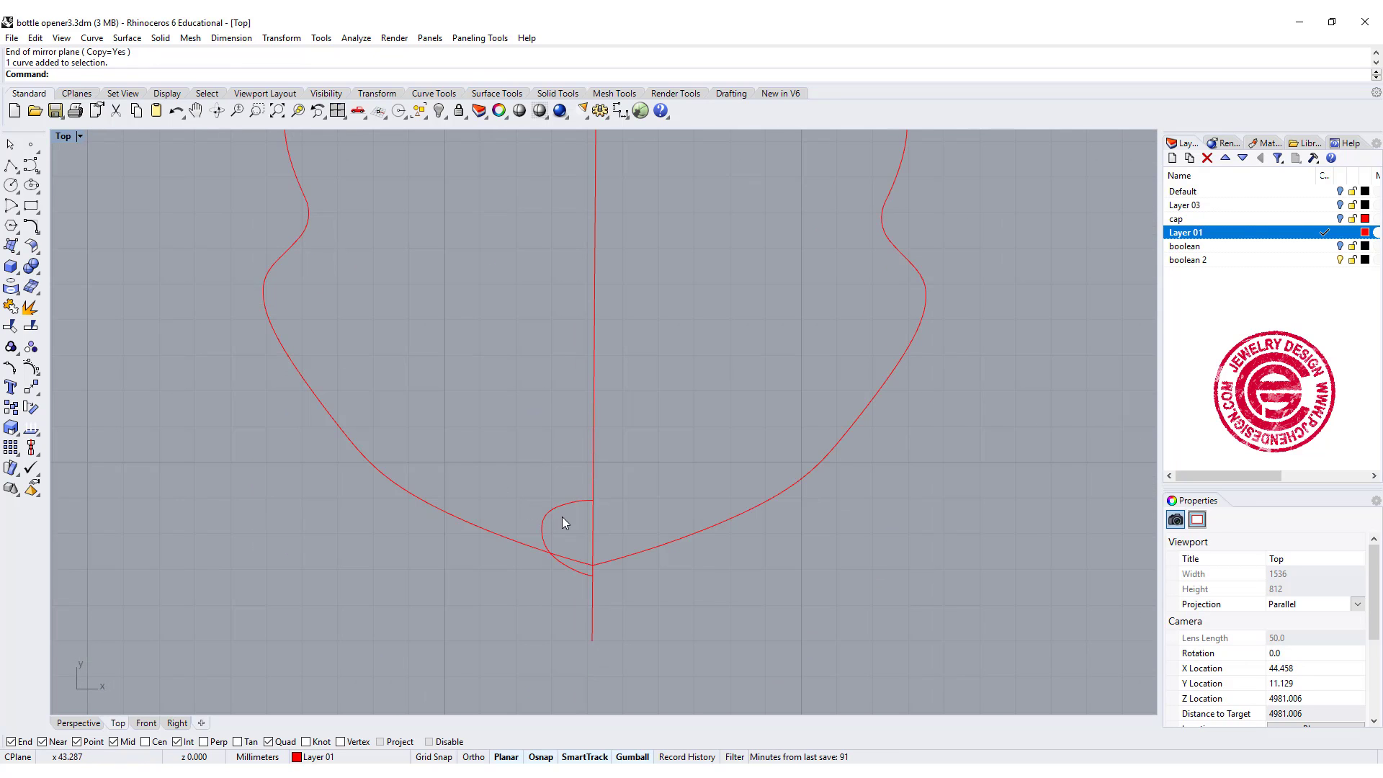
# Mirror the small bottom catch loop across the axis and select the whole head outline
pyautogui.click(559, 507)
pyautogui.press('Return')
pyautogui.click(593, 500)
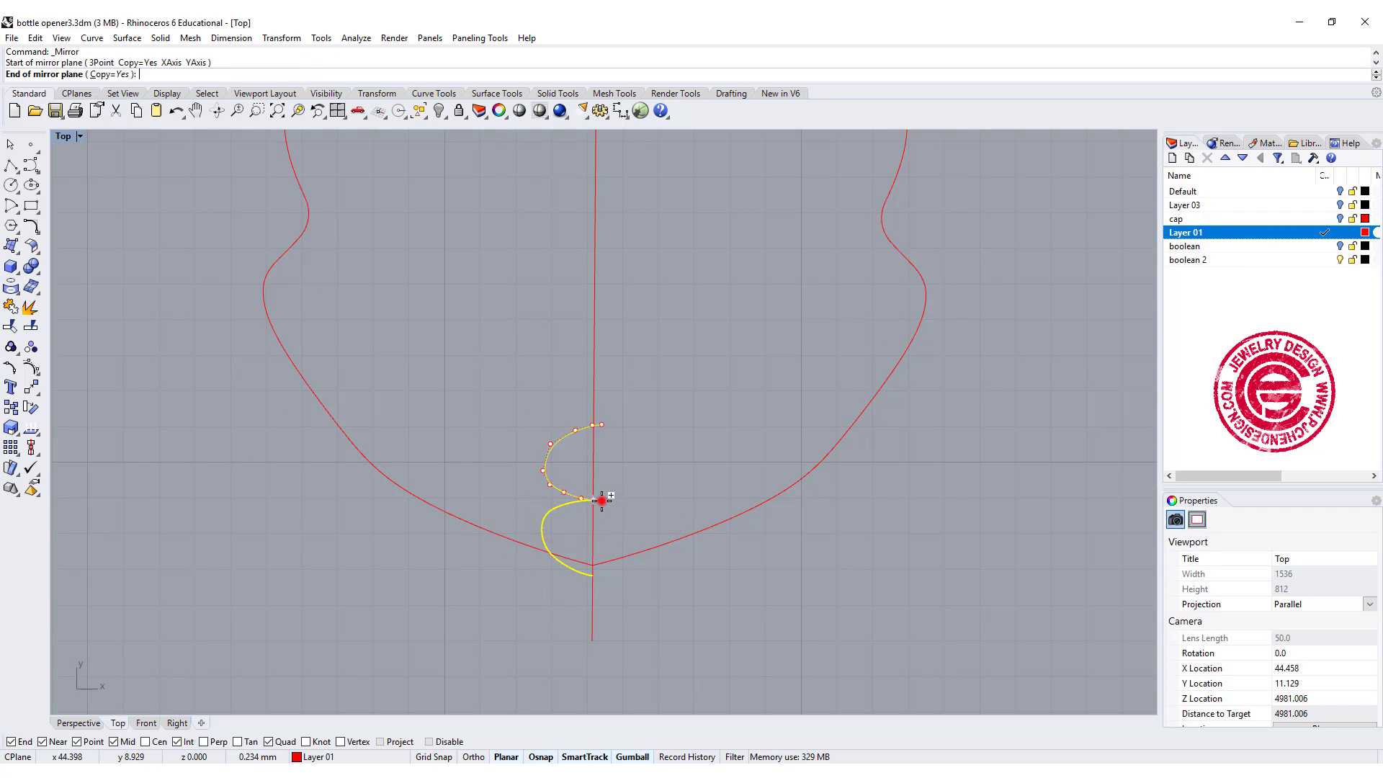
pyautogui.click(618, 575)
pyautogui.click(638, 583)
pyautogui.scroll(3, 610, 511)
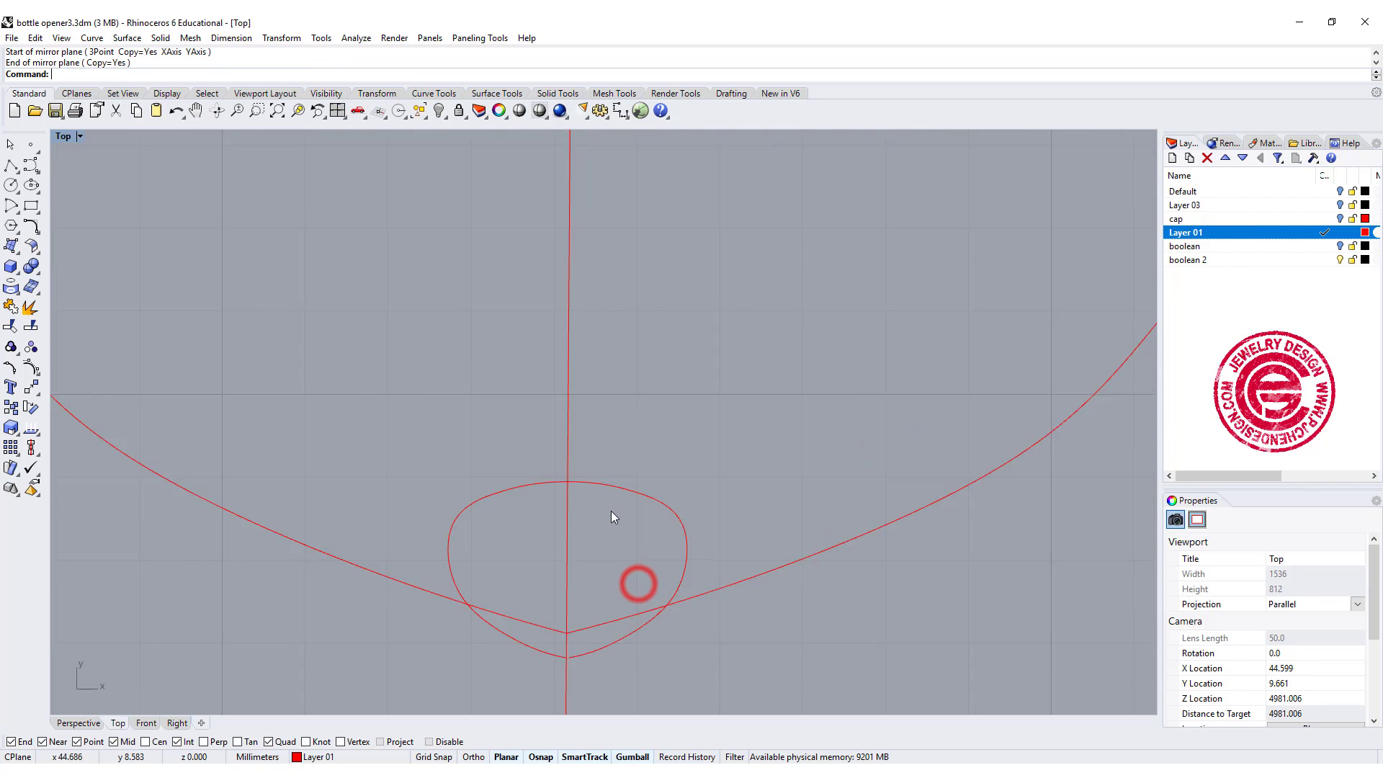
pyautogui.scroll(2, 558, 479)
pyautogui.scroll(-3, 710, 533)
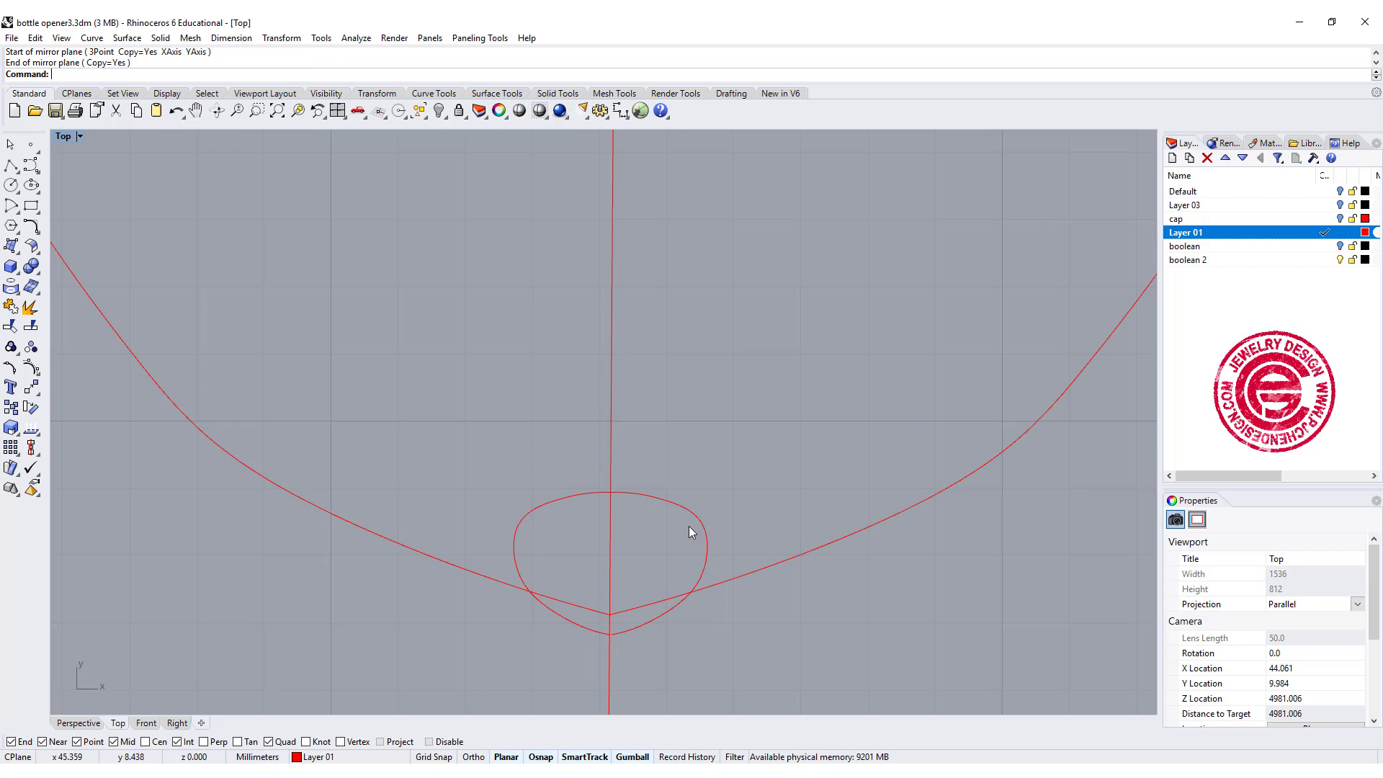
pyautogui.scroll(-4, 594, 324)
pyautogui.moveTo(380, 214); pyautogui.dragTo(851, 553)
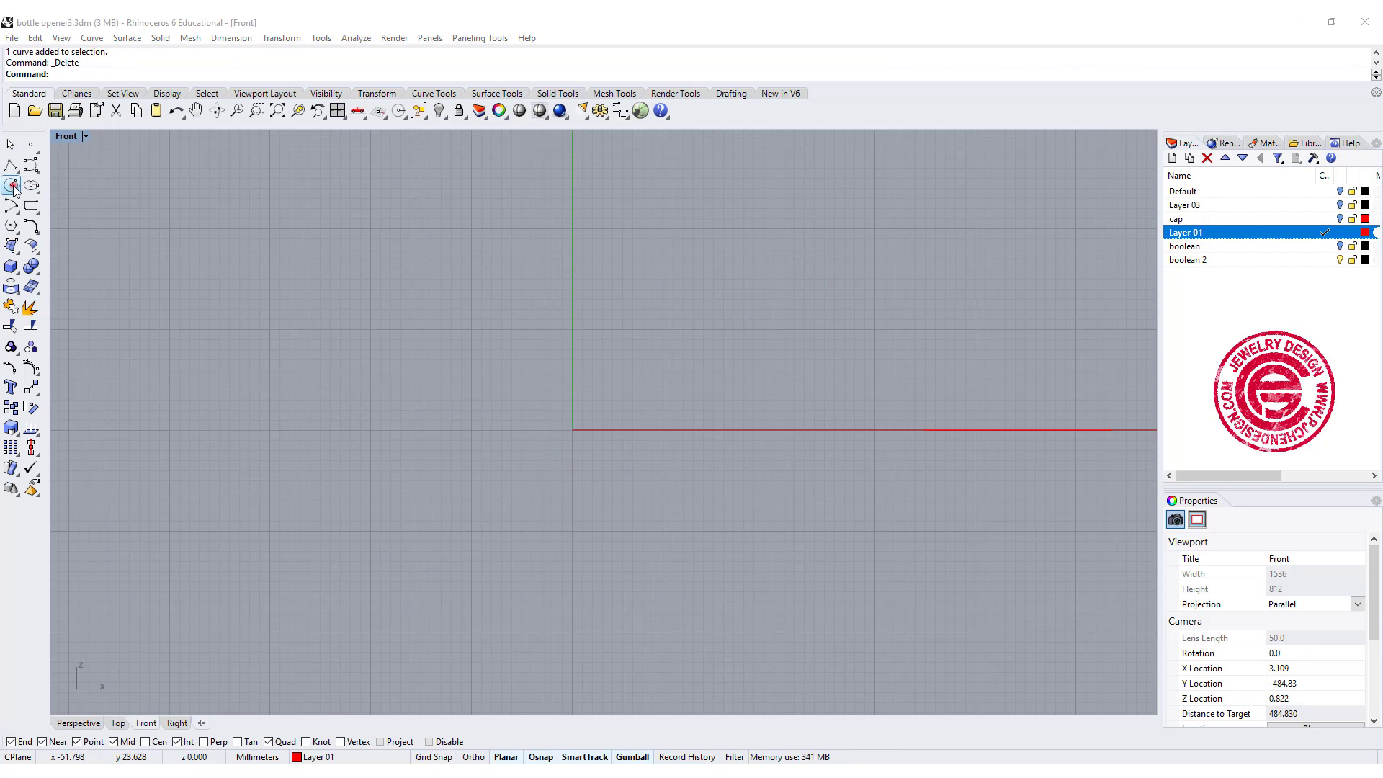
# Draw a circle centred at the origin (0) with a 22.2 mm diameter
pyautogui.click(11, 185)
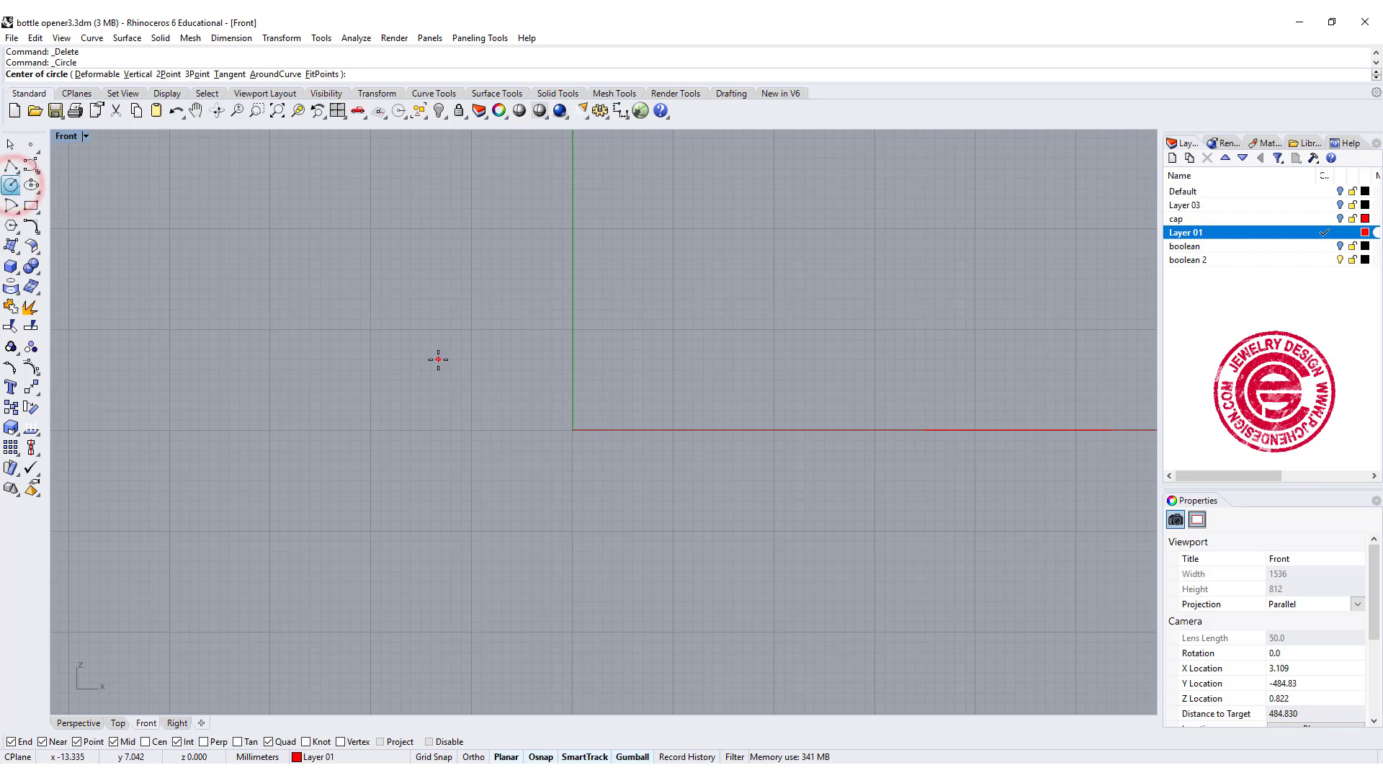
pyautogui.write('0')
pyautogui.press('Return')
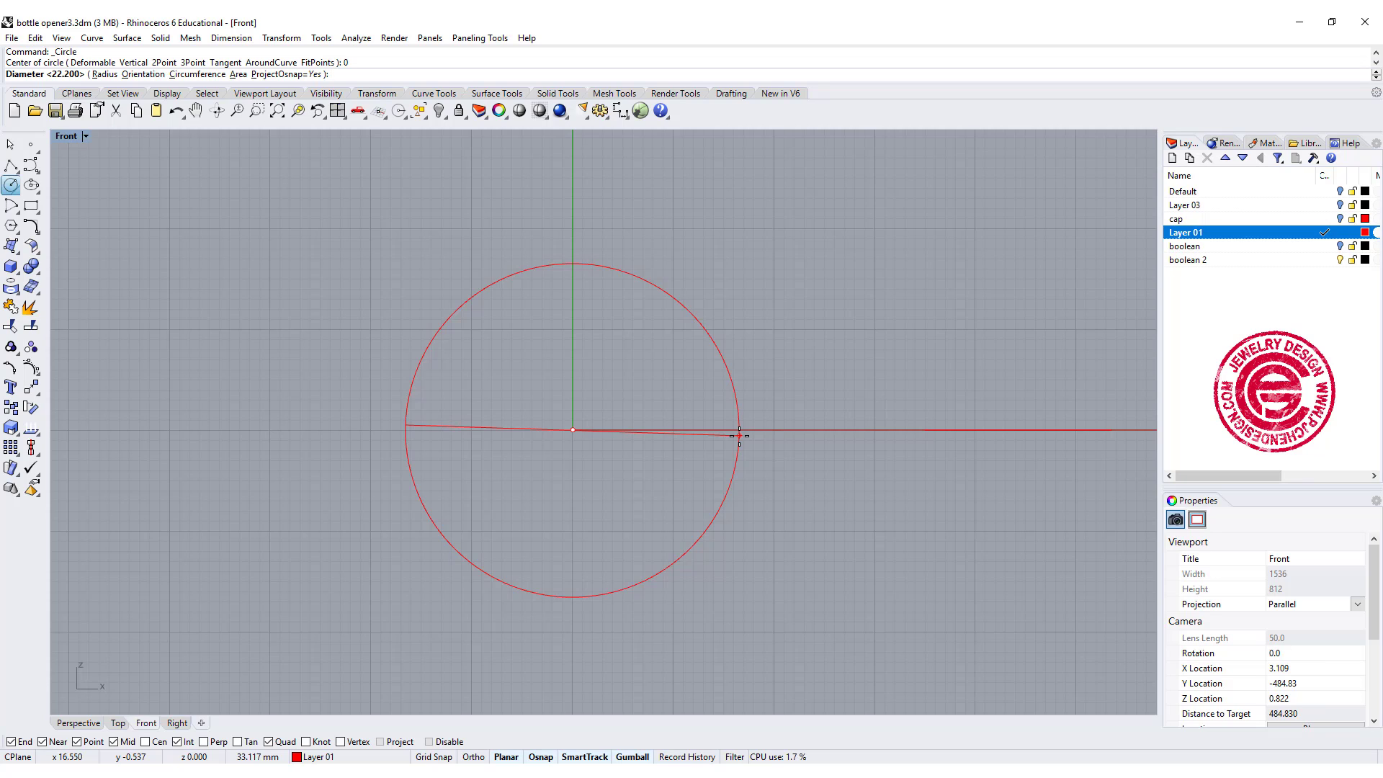
pyautogui.write('22.2')
pyautogui.press('Return')
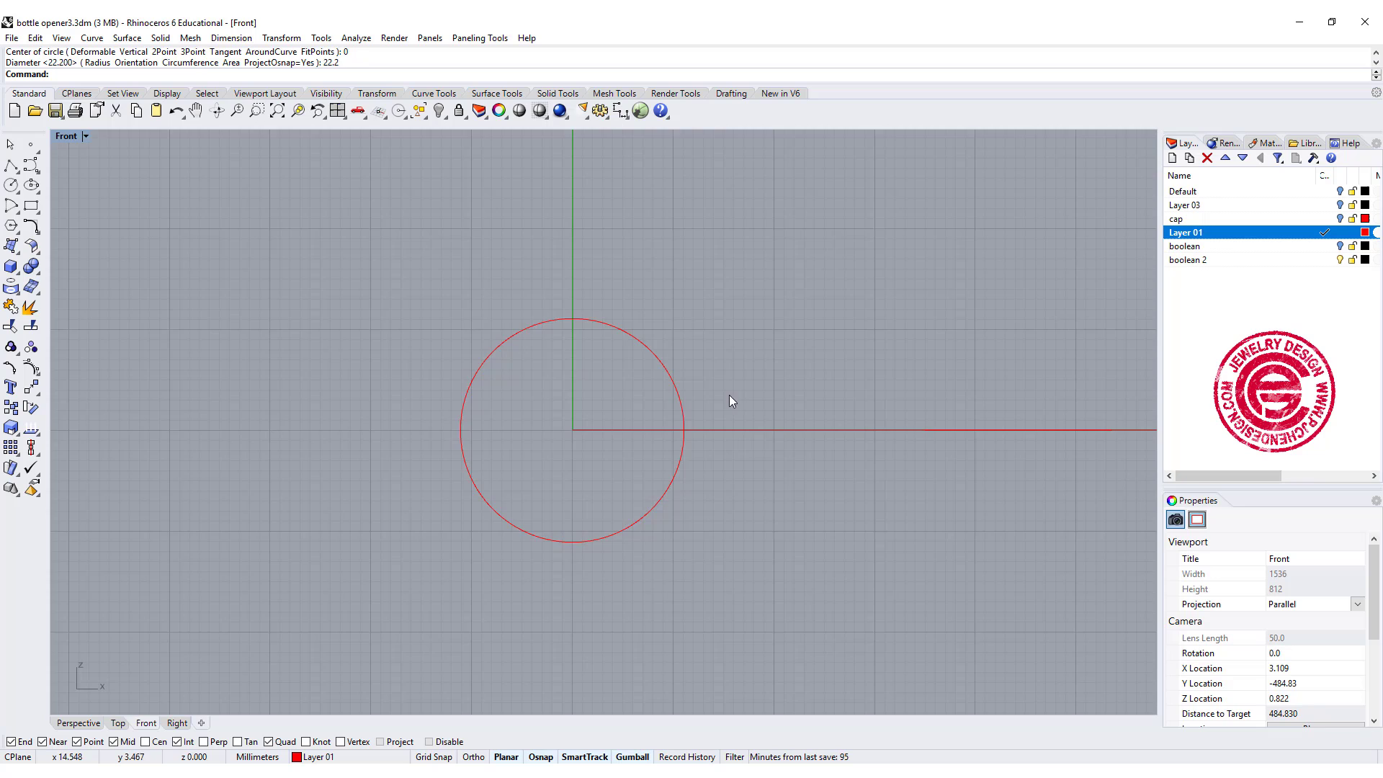
# Recentre the circle in the Front view and restore the four-view layout
pyautogui.moveTo(729, 401); pyautogui.dragTo(708, 414, button='right')
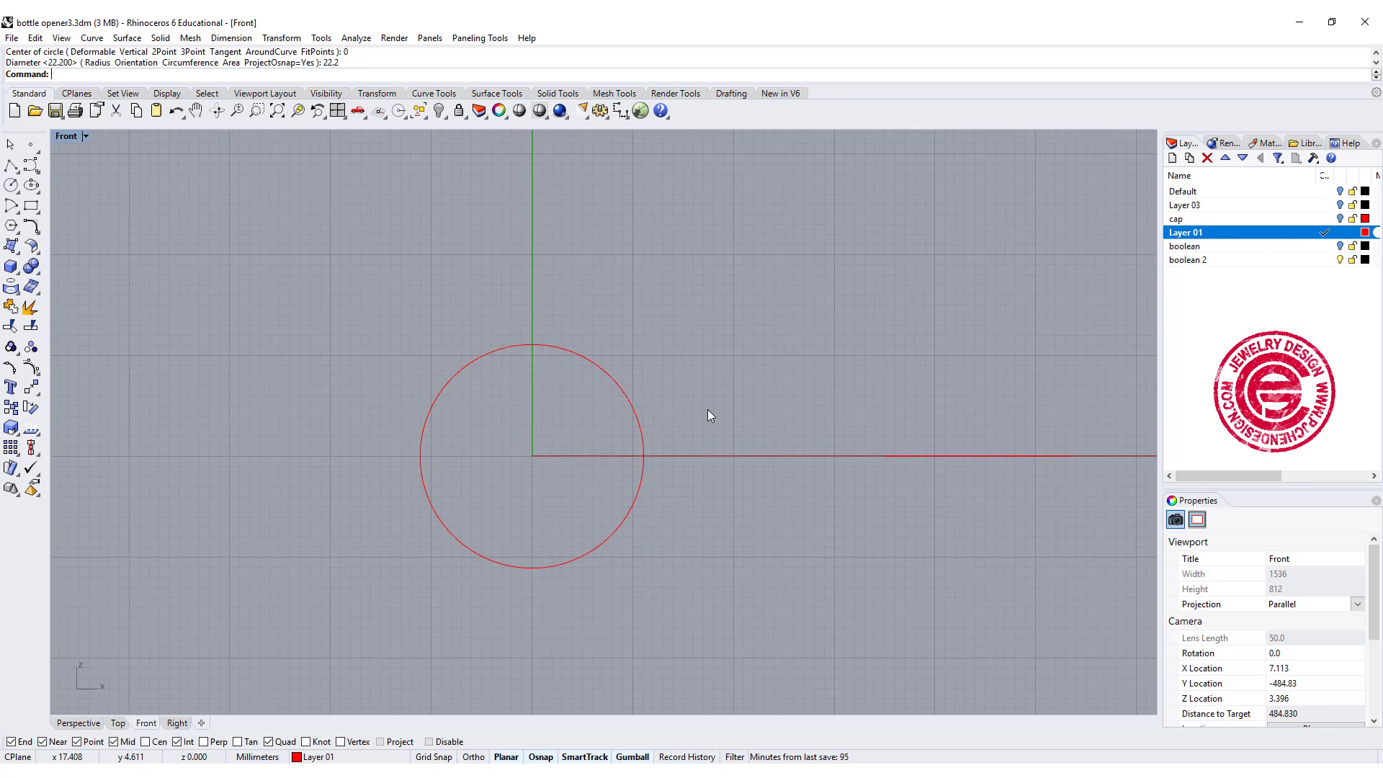
pyautogui.click(631, 396)
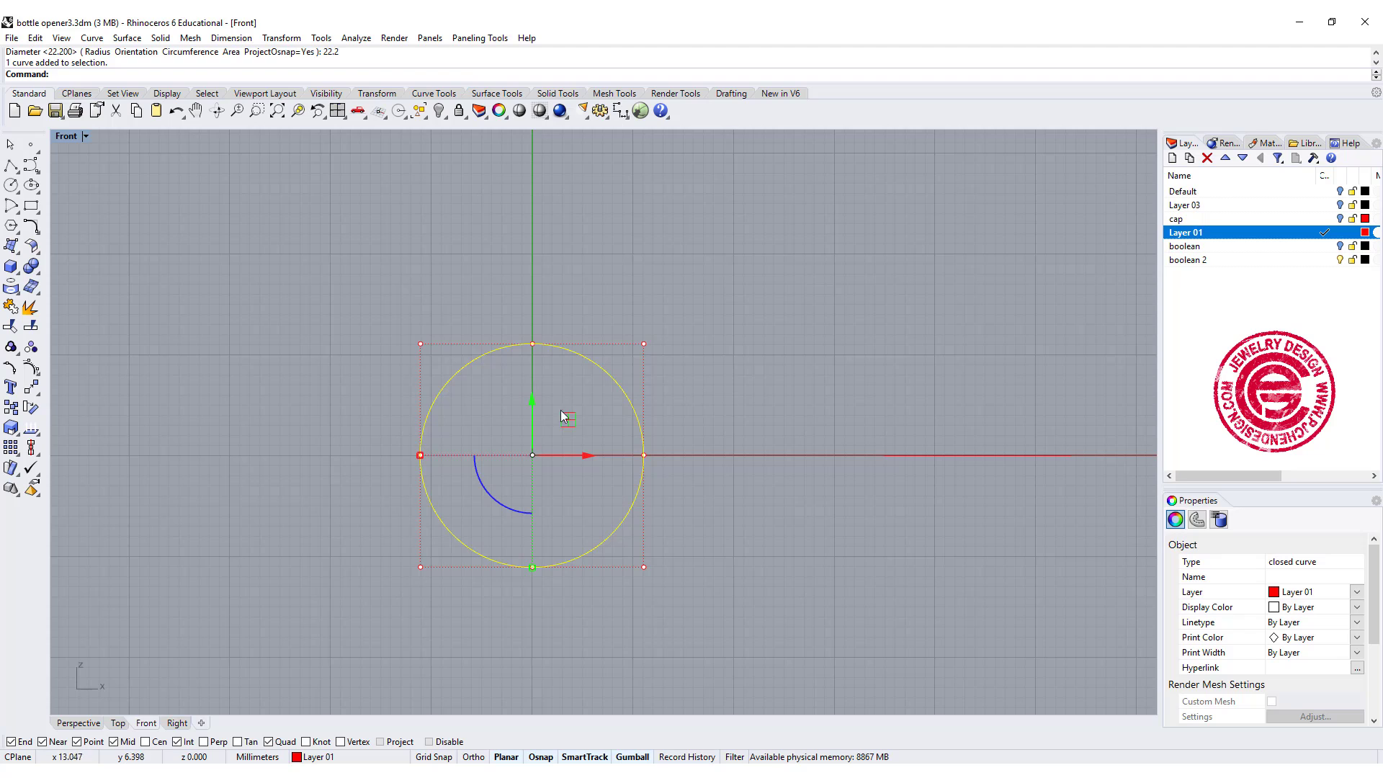
pyautogui.click(690, 434)
pyautogui.moveTo(703, 432); pyautogui.dragTo(717, 359, button='right')
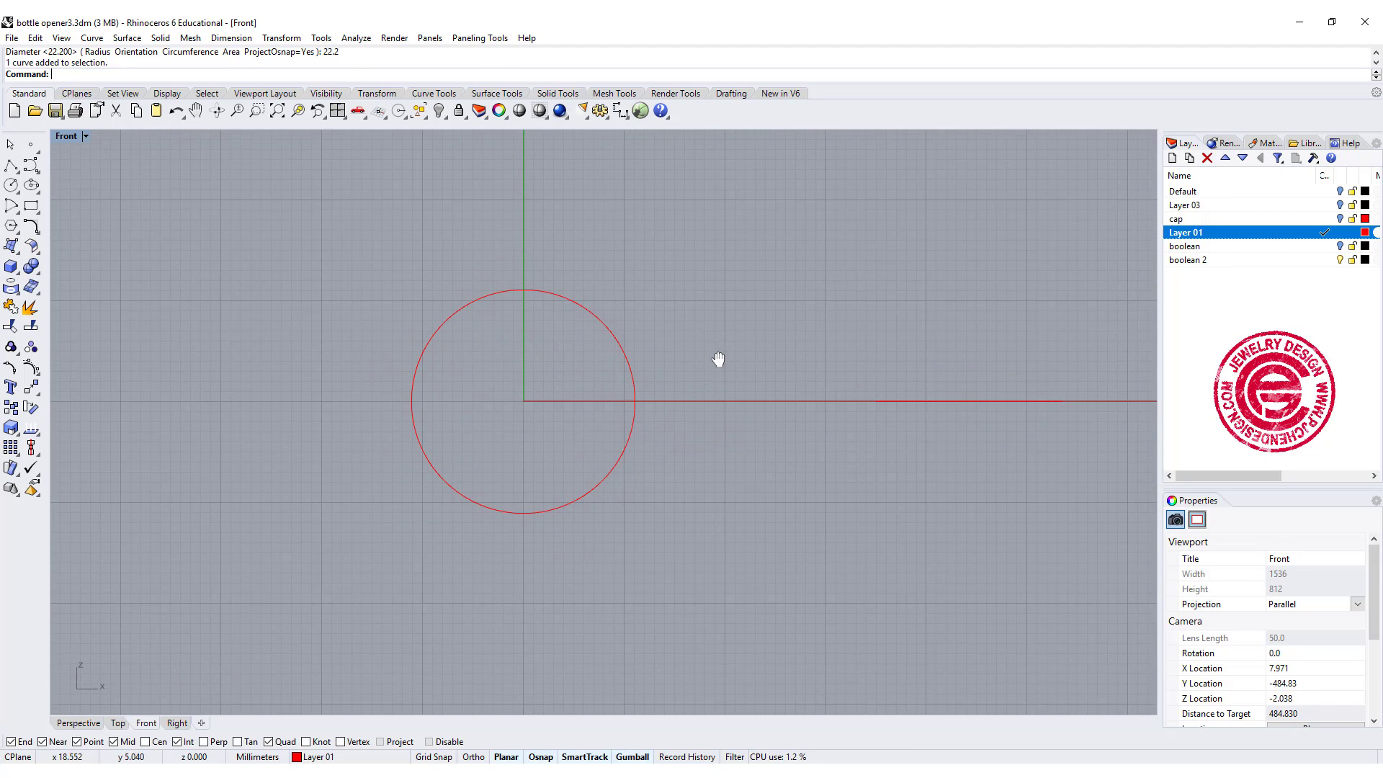
pyautogui.click(469, 324)
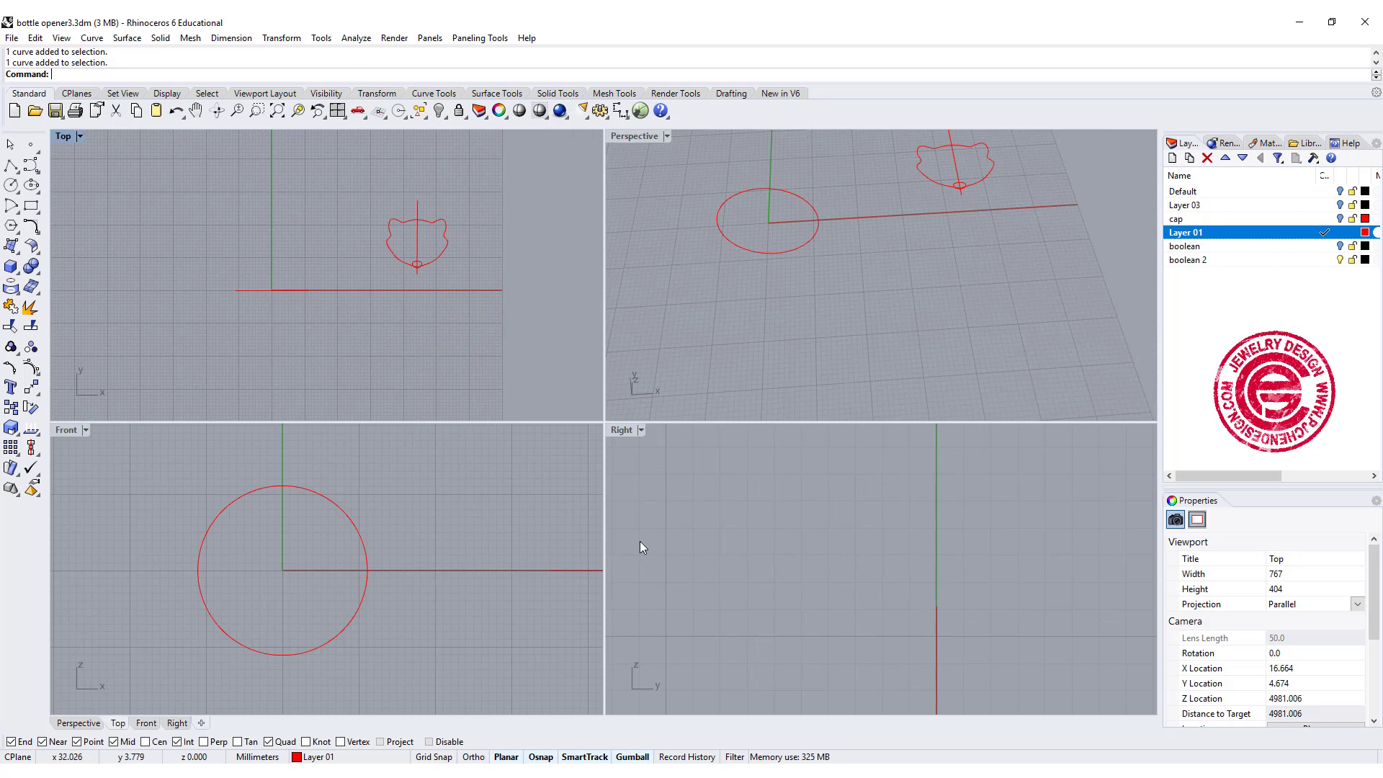
# In the maximized Right view, draw a 19 × 2.85 mm rectangle with one corner at the origin
pyautogui.moveTo(933, 598); pyautogui.dragTo(852, 537, button='right')
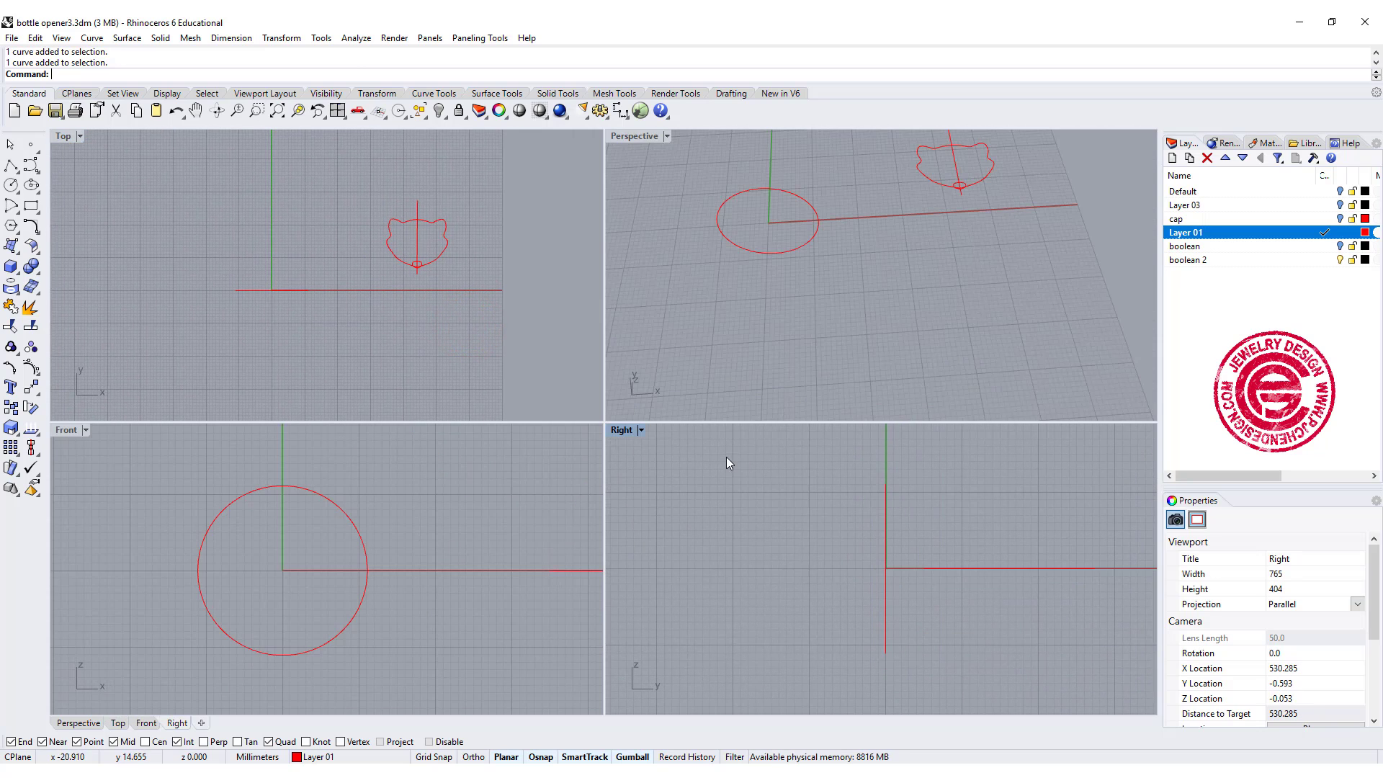
pyautogui.doubleClick(621, 429)
pyautogui.click(31, 205)
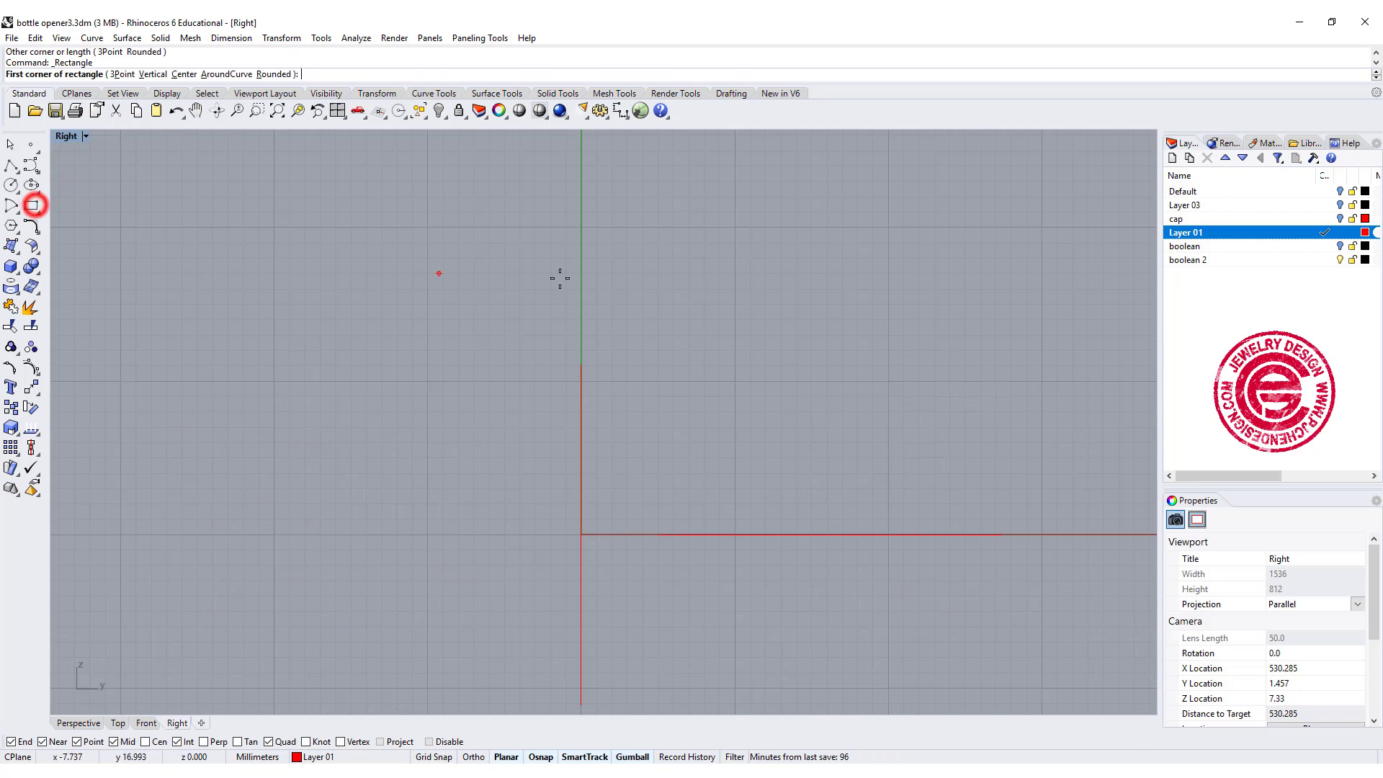
pyautogui.click(580, 364)
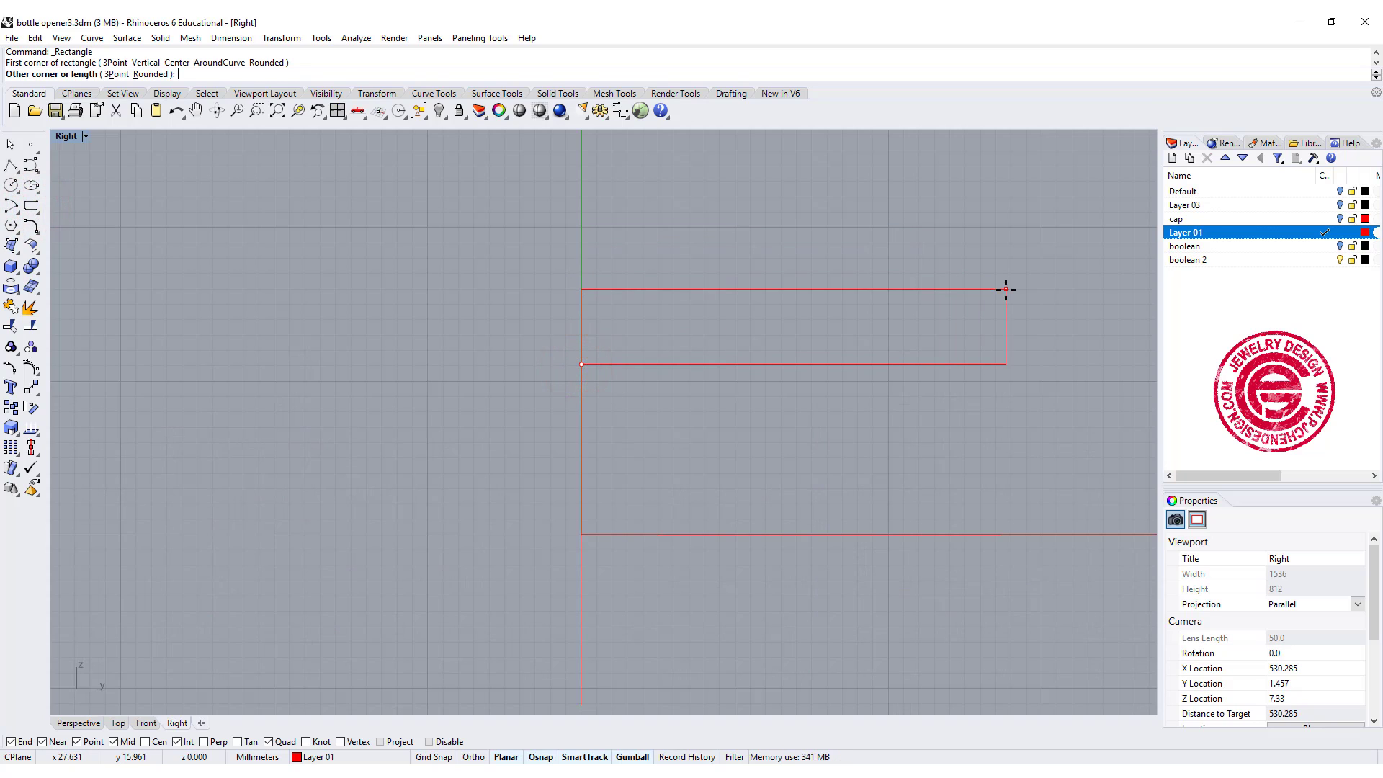
pyautogui.write('19')
pyautogui.press('Return')
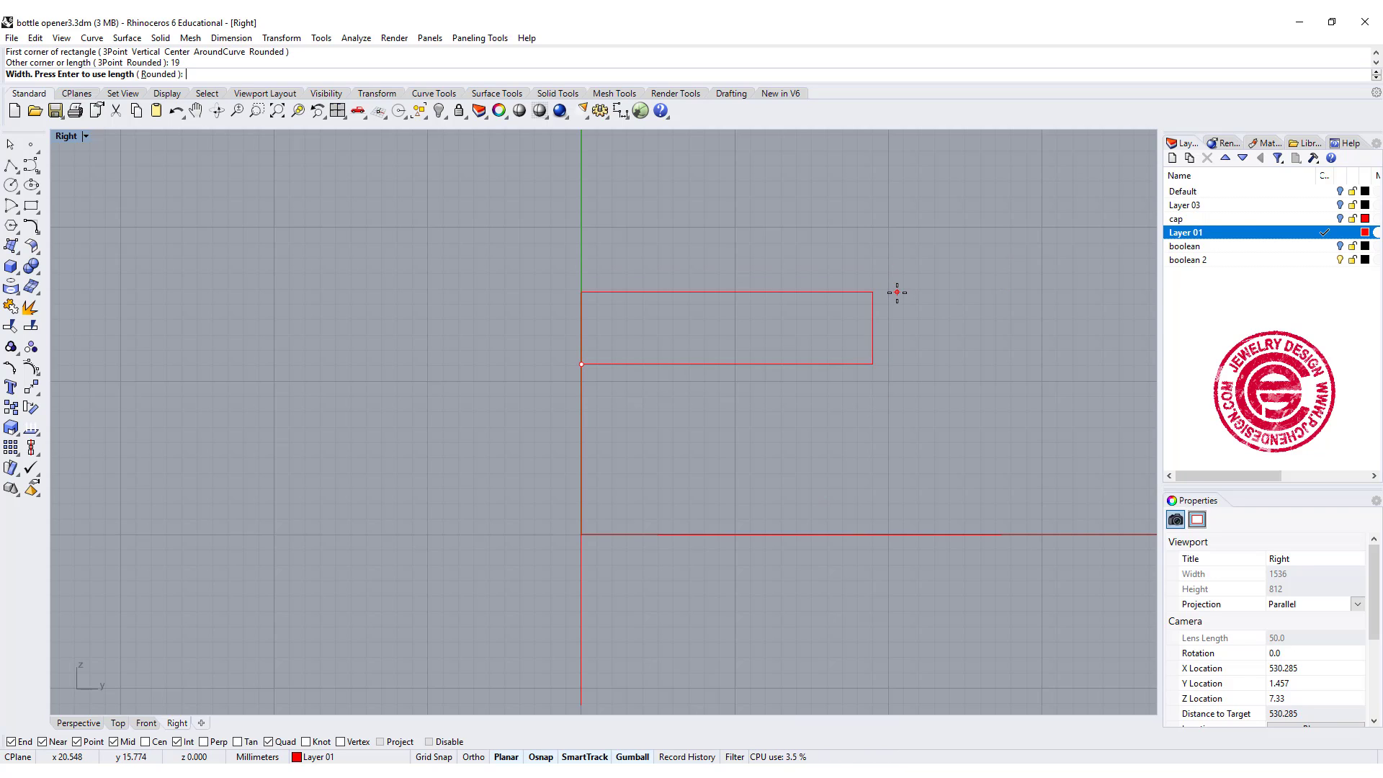
pyautogui.write('2.')
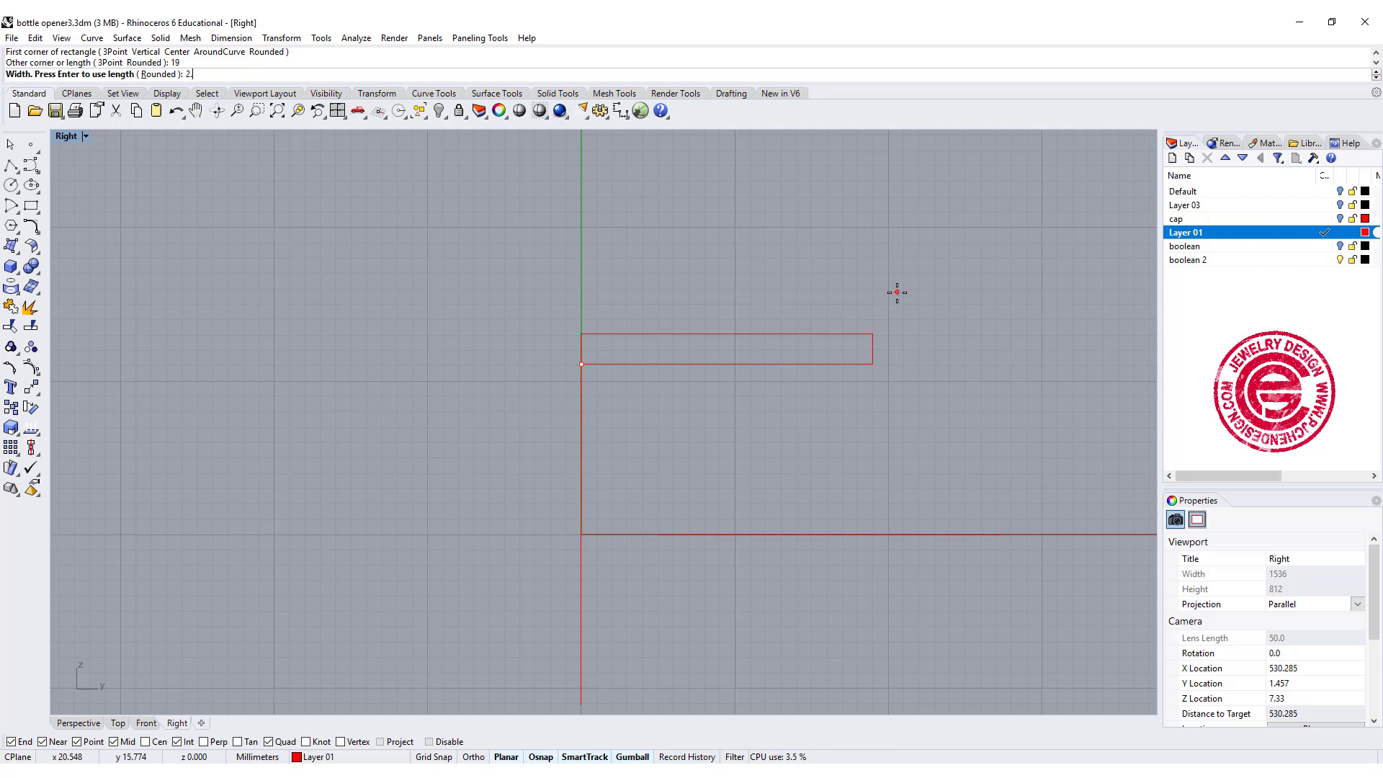
pyautogui.write('8')
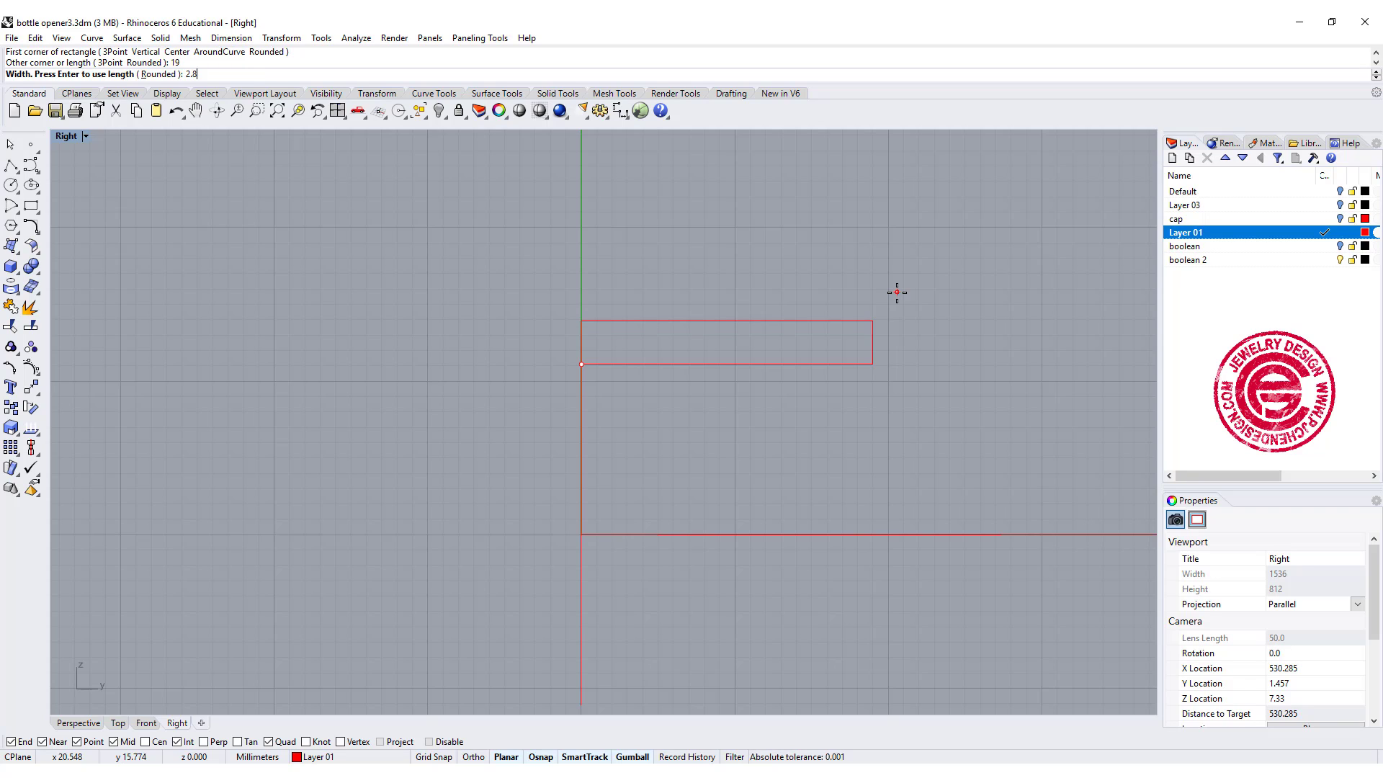
pyautogui.write('5')
pyautogui.press('Return')
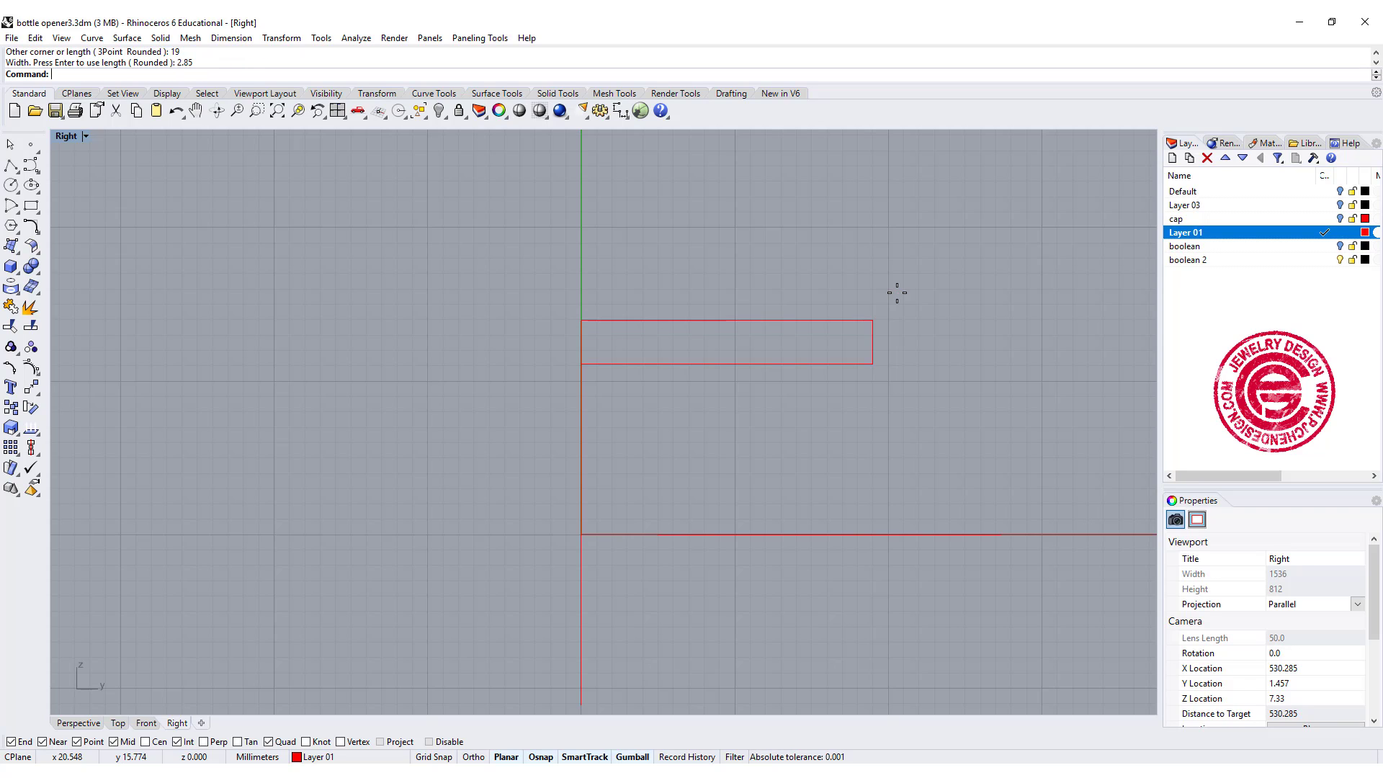
pyautogui.click(874, 366)
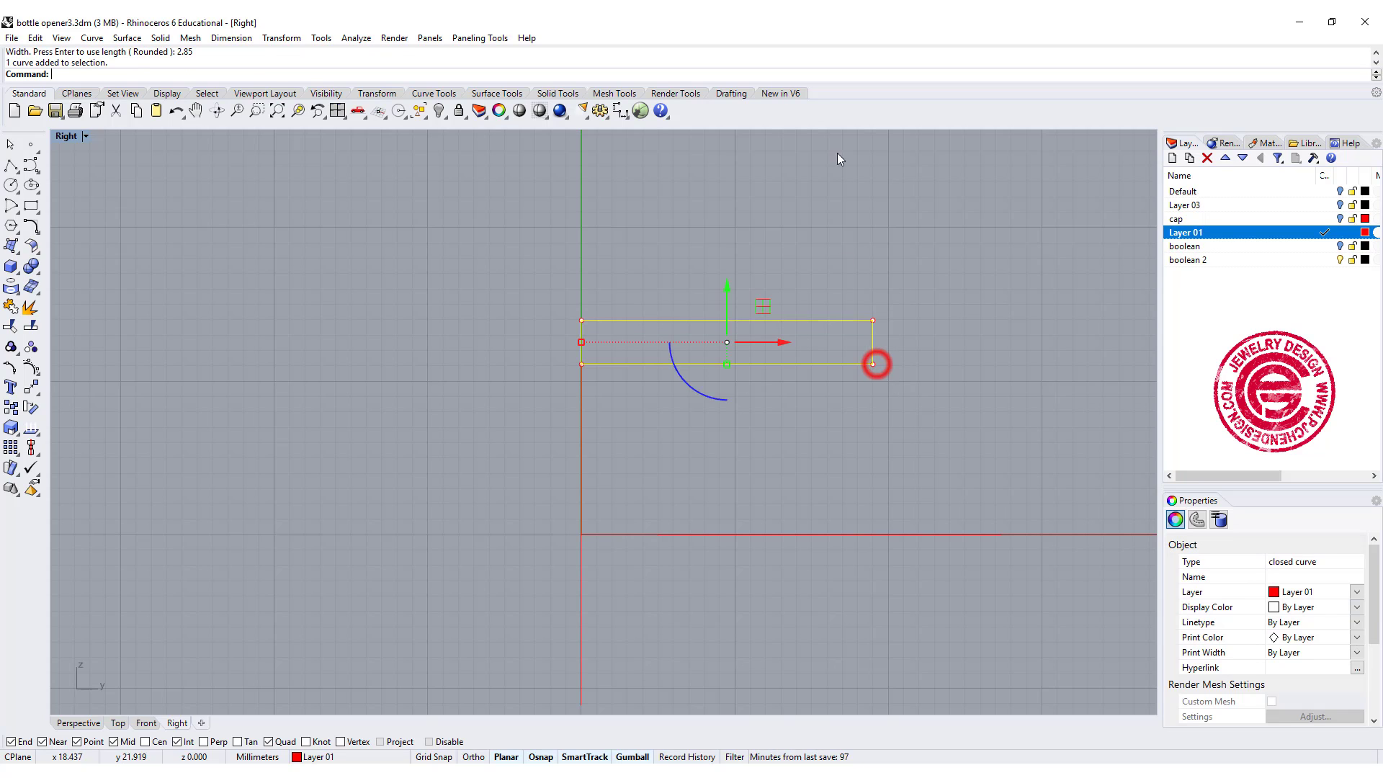
# Move the rectangle from its bottom midpoint to centre it on the vertical axis
pyautogui.click(33, 388)
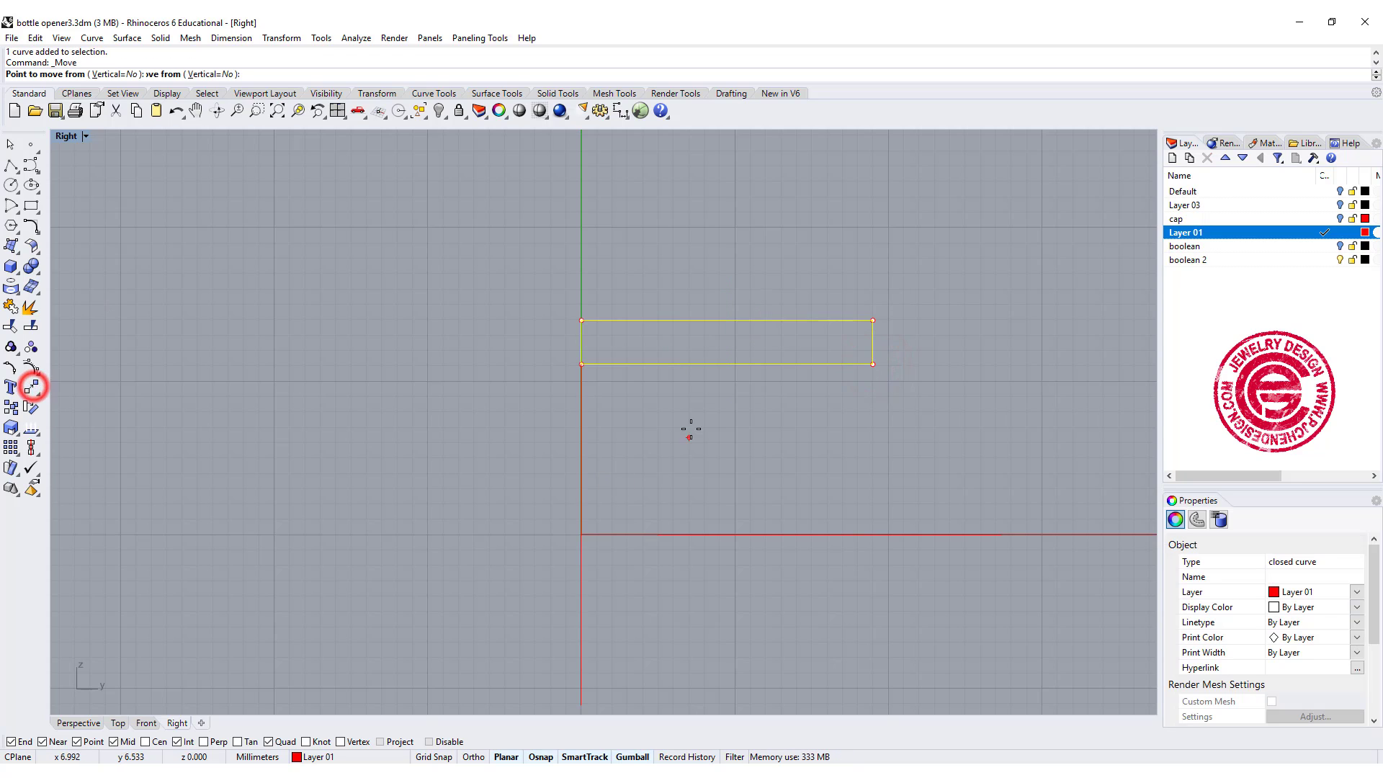
pyautogui.click(727, 364)
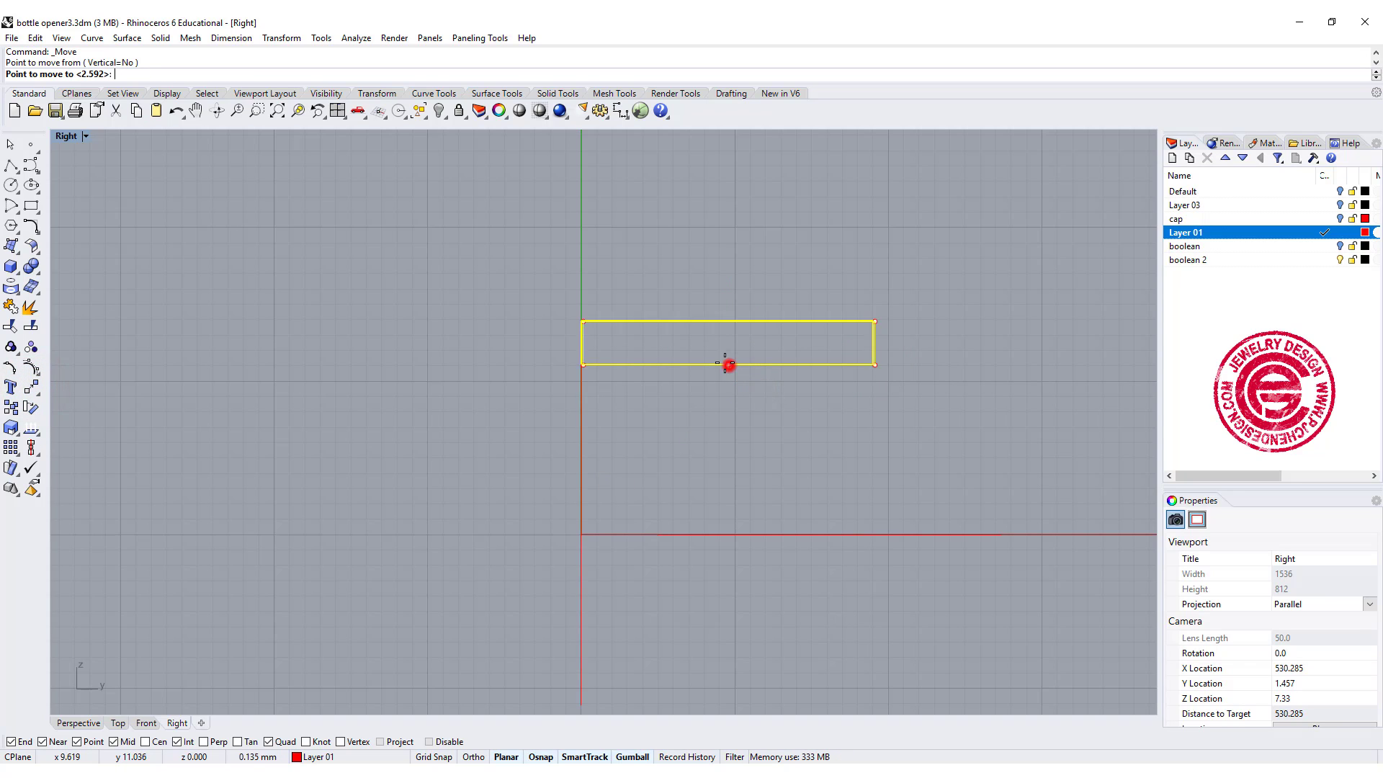
pyautogui.click(576, 360)
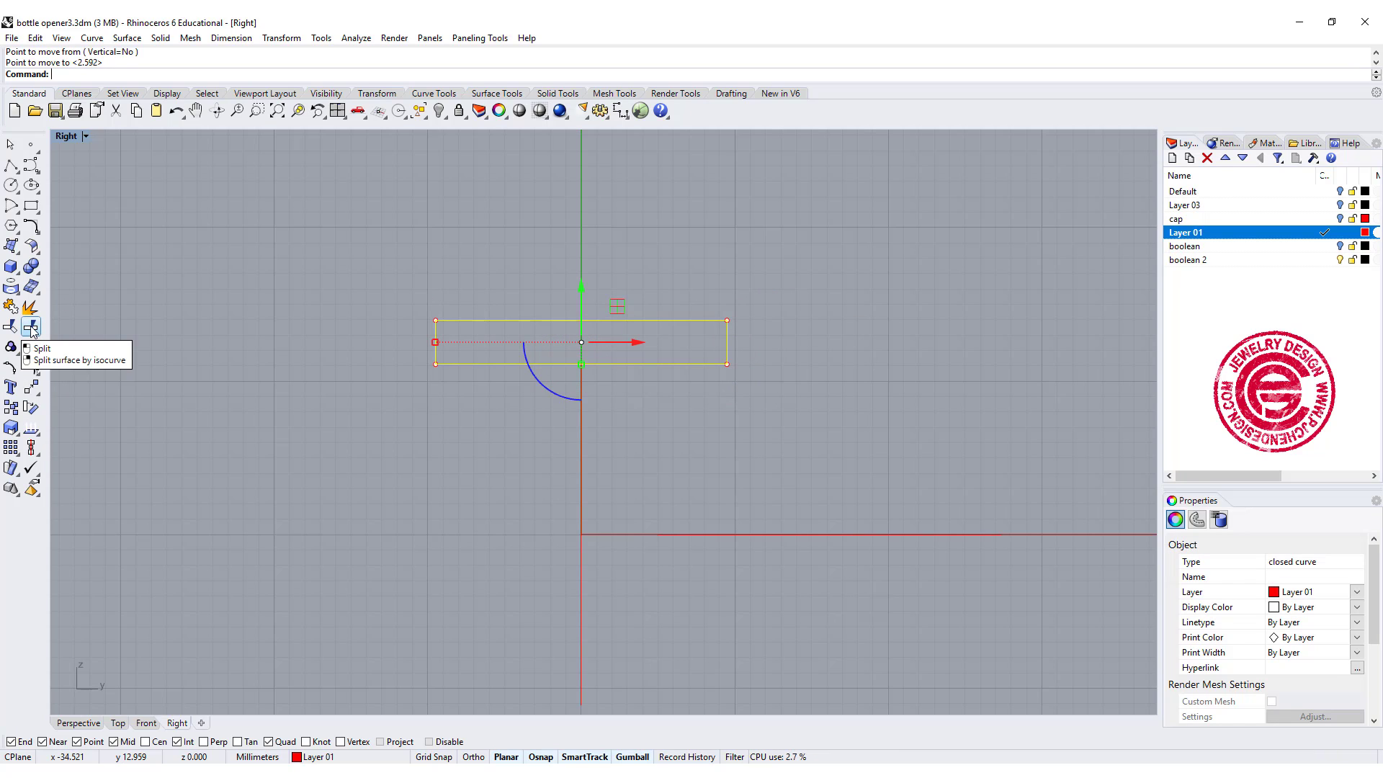
# Round all the rectangle's corners with a 0.65 mm fillet radius
pyautogui.click(37, 232)
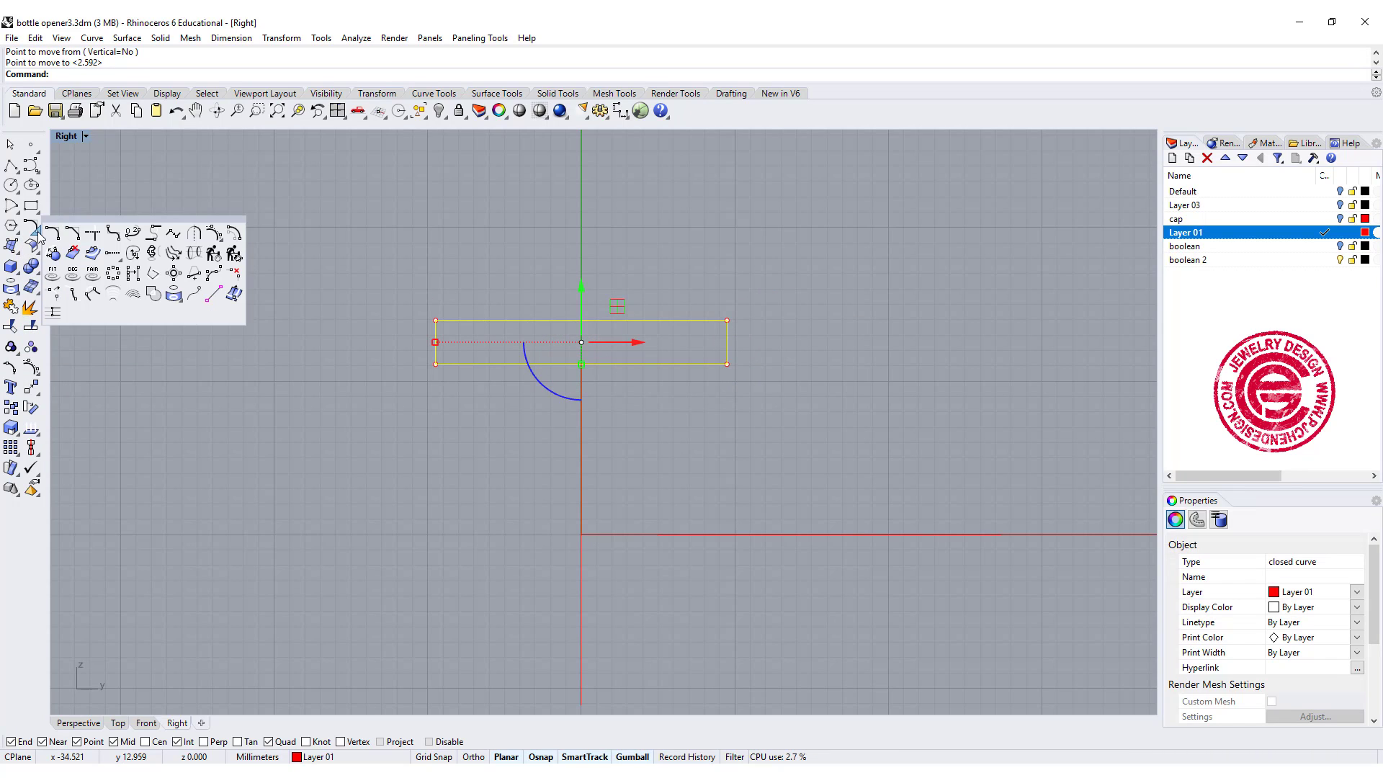
pyautogui.click(113, 235)
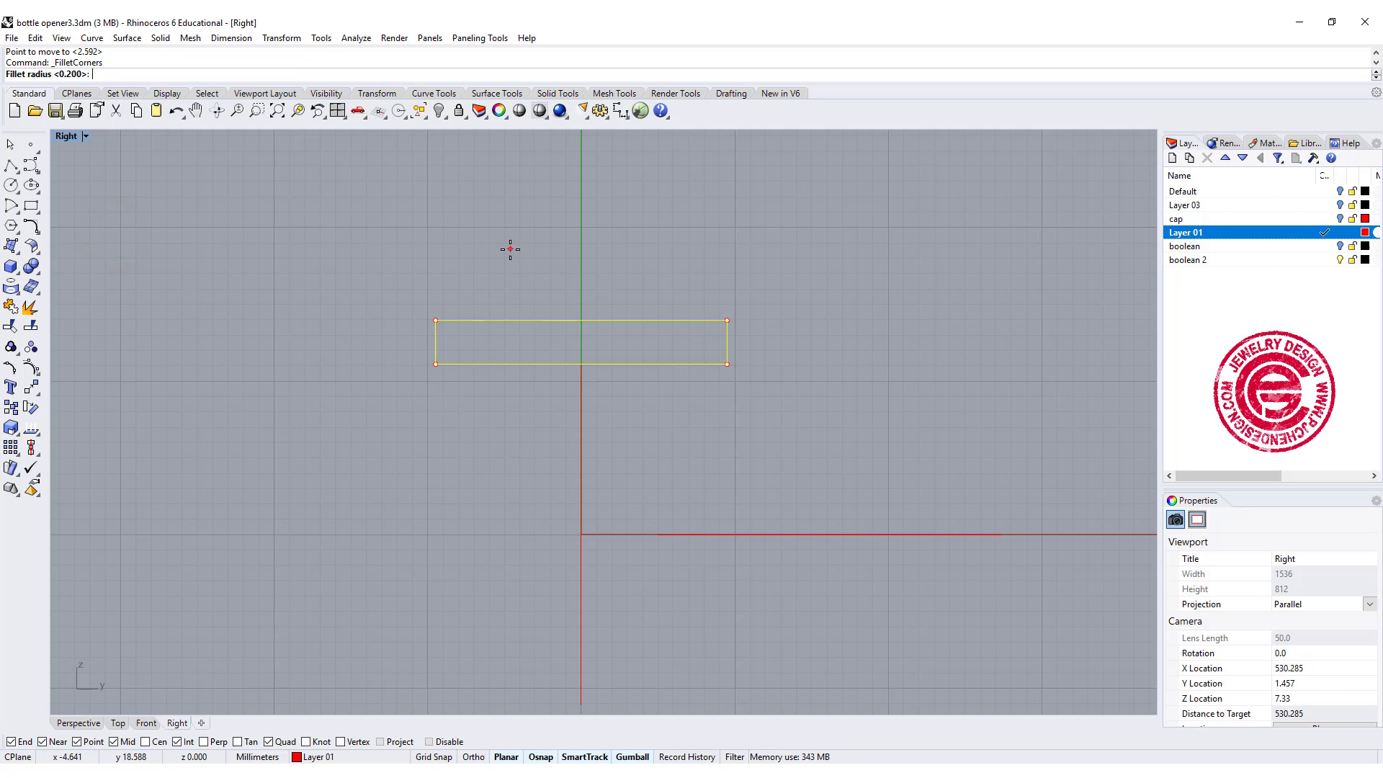
pyautogui.write('0.65')
pyautogui.press('Return')
# Sweep the rounded profile along the 22.2 mm circle rail with Sweep 1 Rail to form the red band
pyautogui.doubleClick(66, 136)
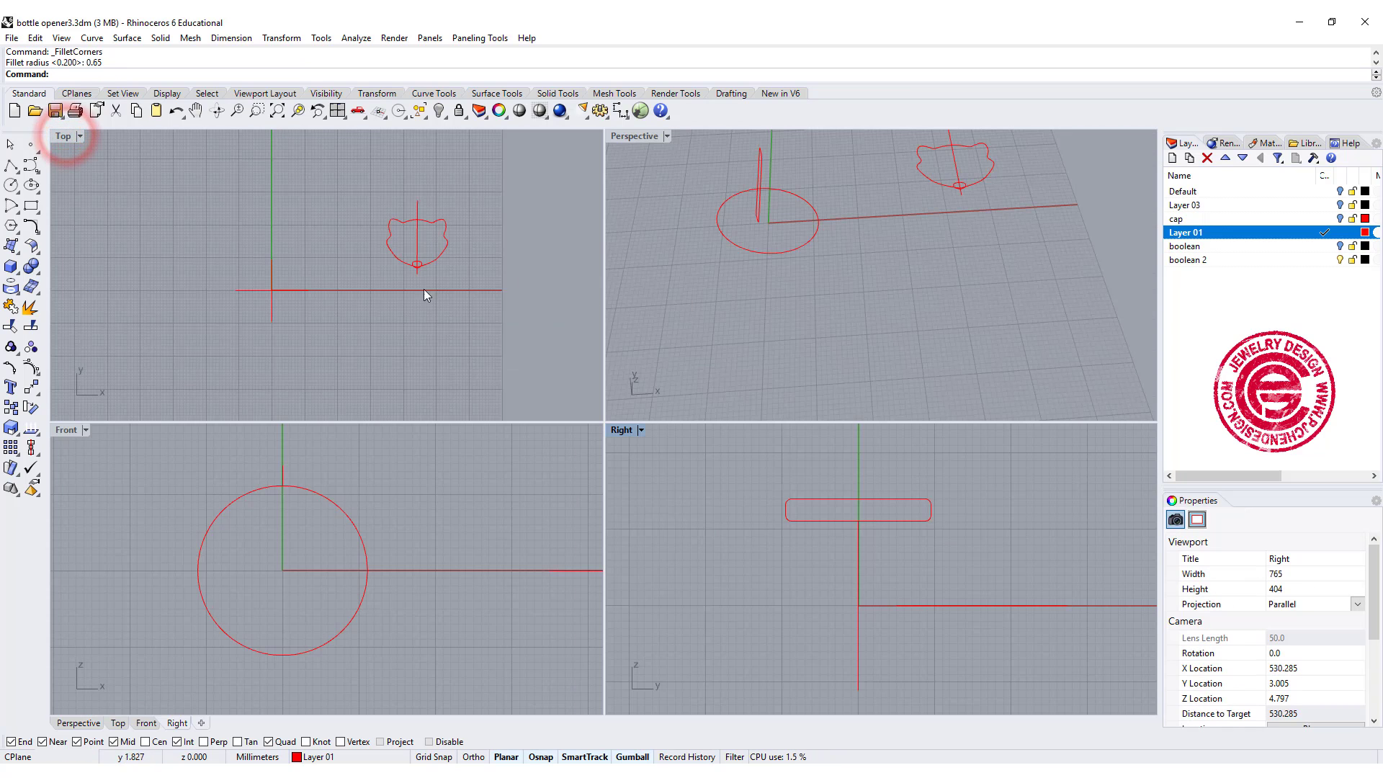
pyautogui.moveTo(362, 280); pyautogui.dragTo(364, 280, button='right')
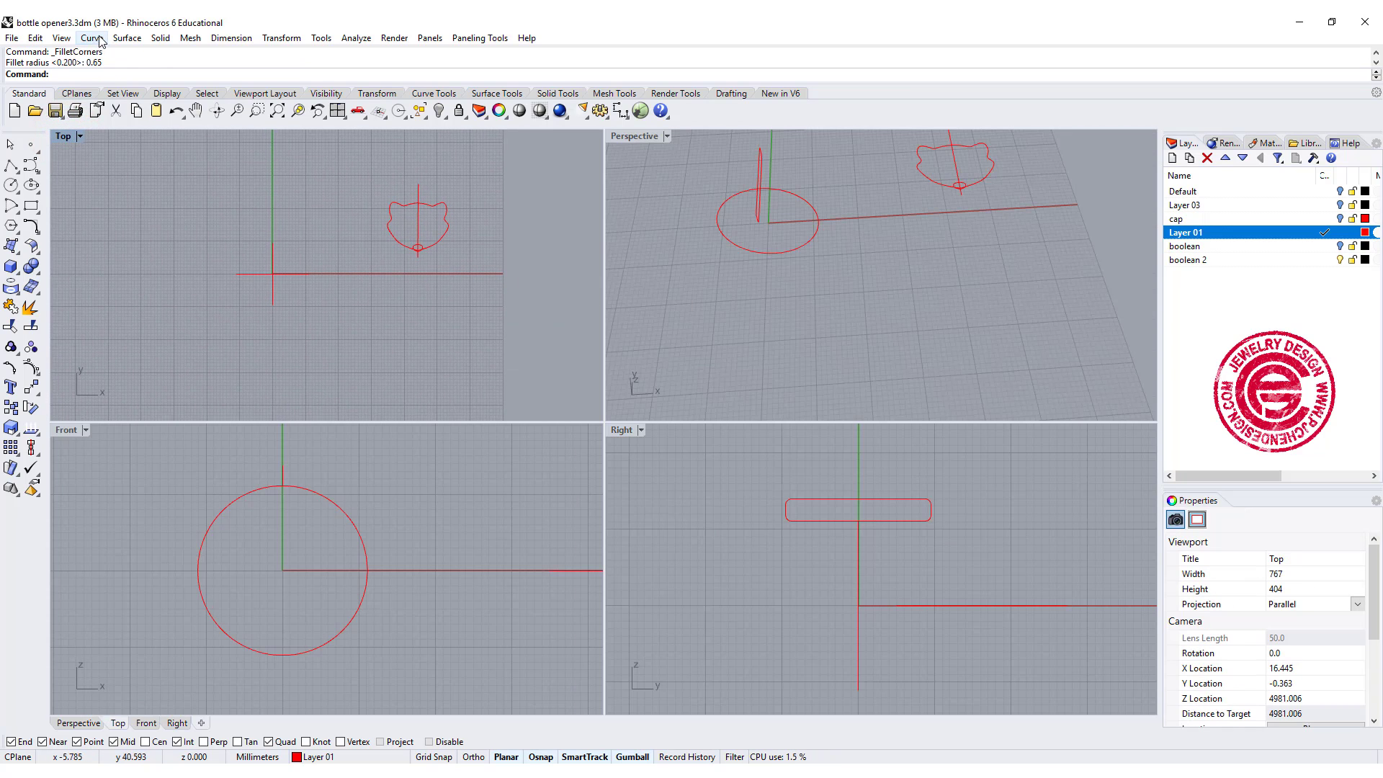
pyautogui.click(132, 44)
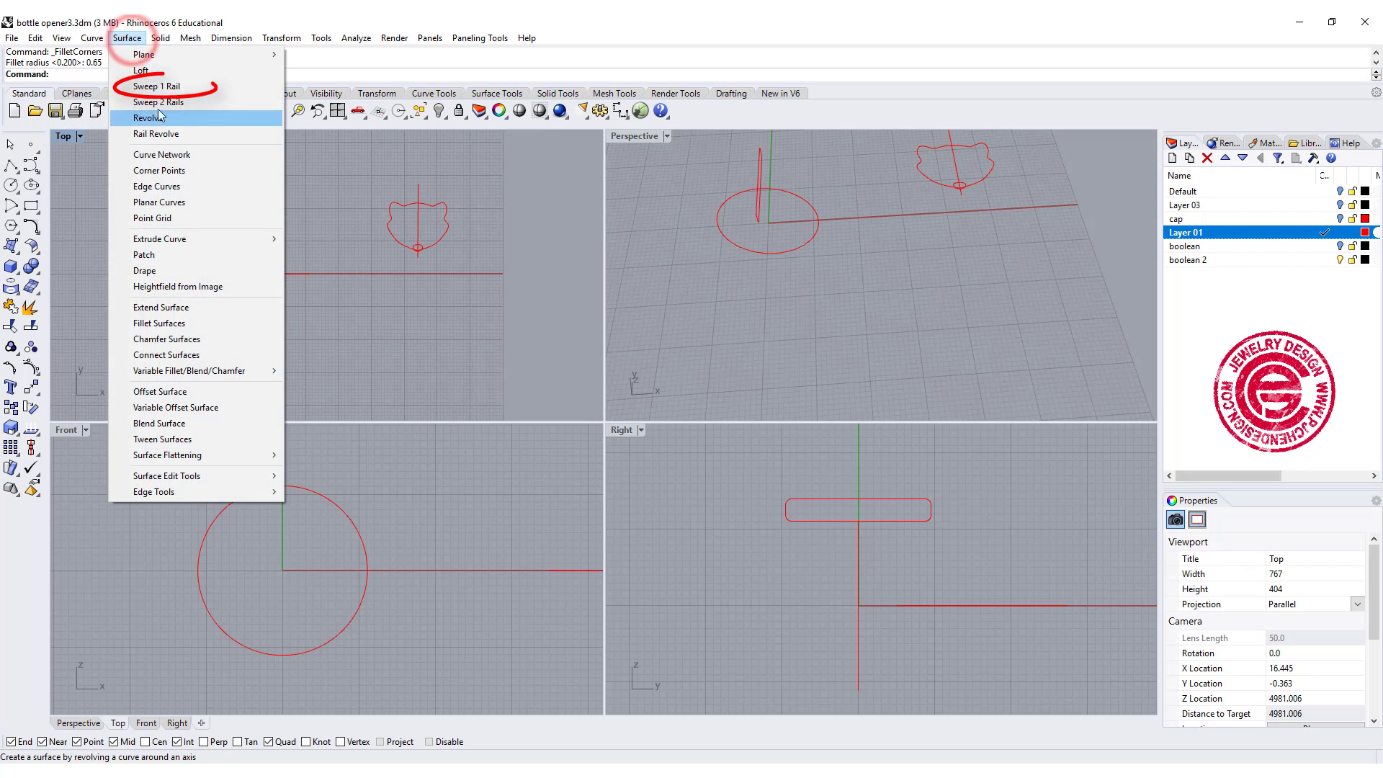
pyautogui.click(166, 87)
pyautogui.scroll(-3, 844, 209)
pyautogui.moveTo(844, 209); pyautogui.dragTo(771, 256, button='right')
pyautogui.click(754, 251)
pyautogui.scroll(8, 752, 248)
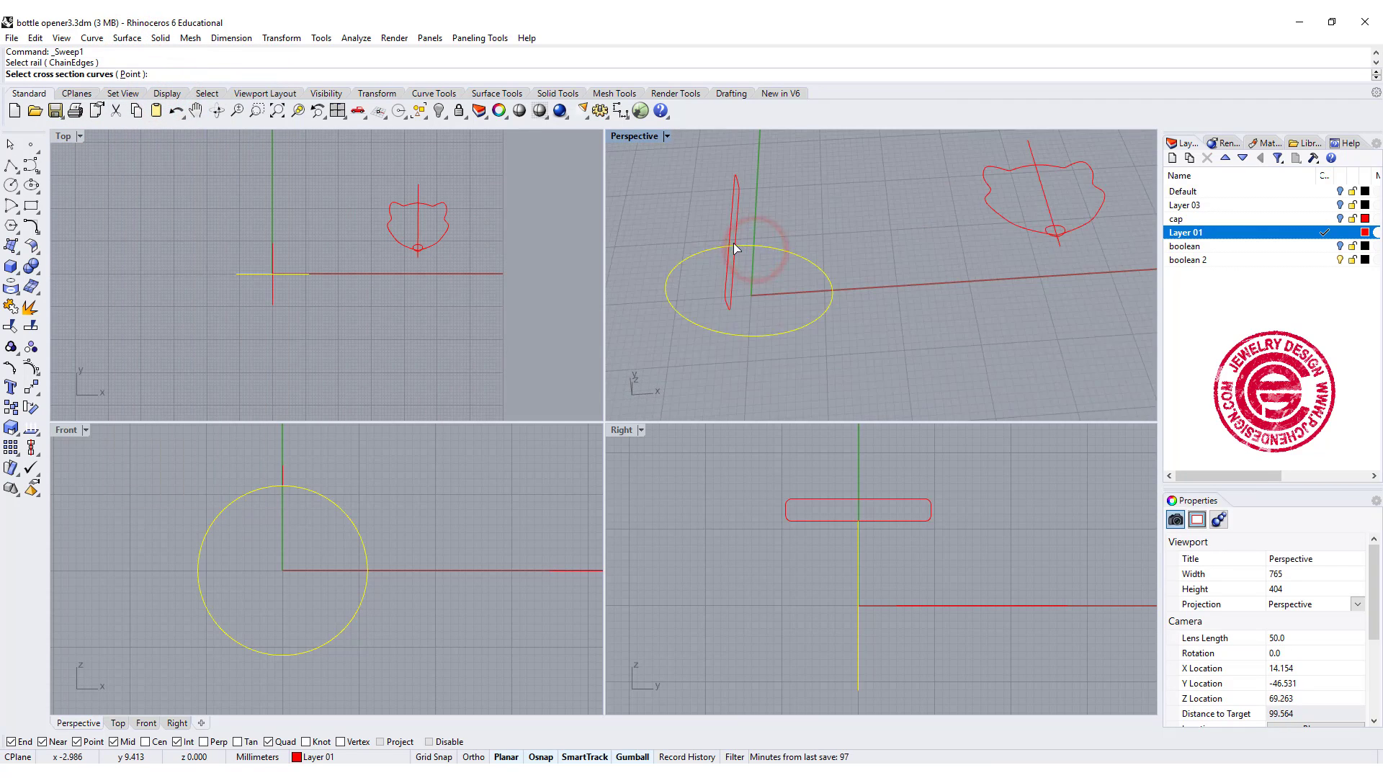
pyautogui.click(729, 229)
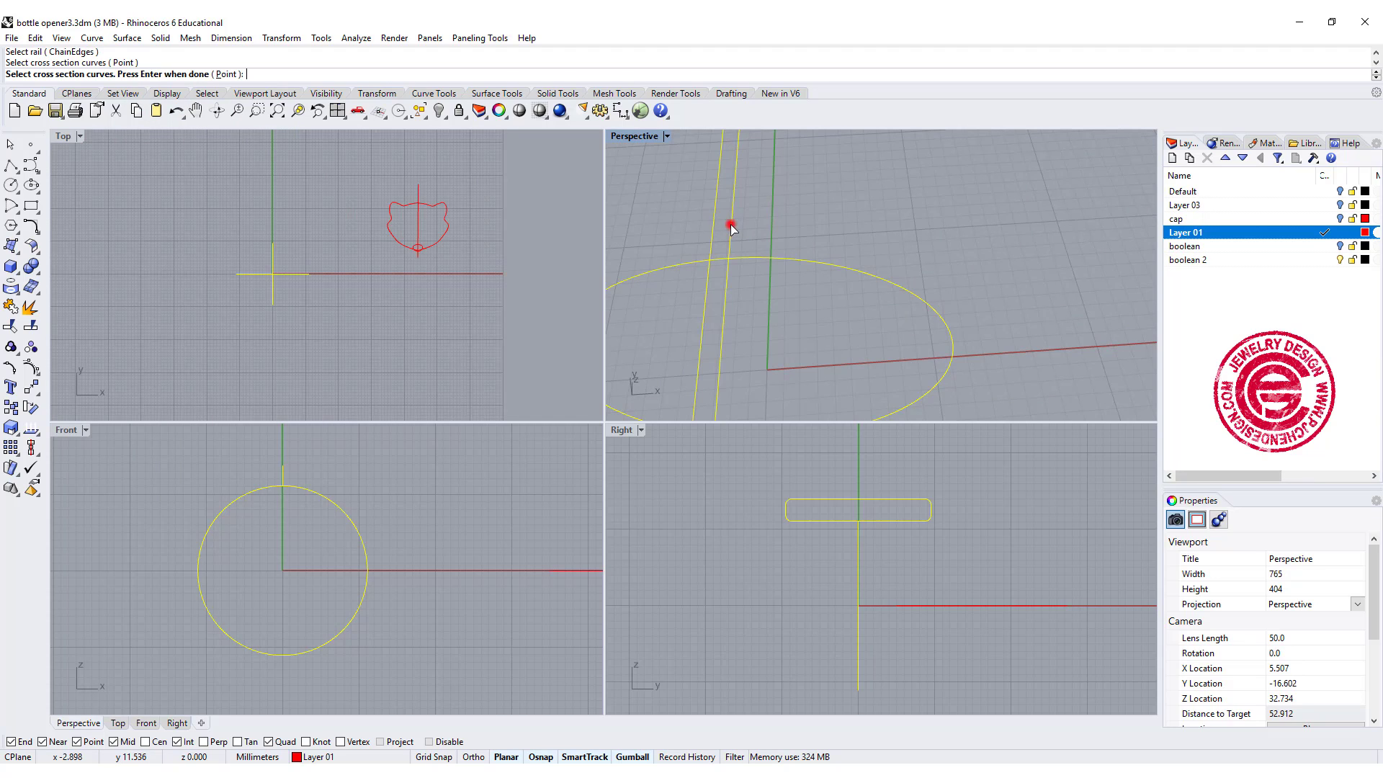
pyautogui.press('Return')
pyautogui.press('Return')
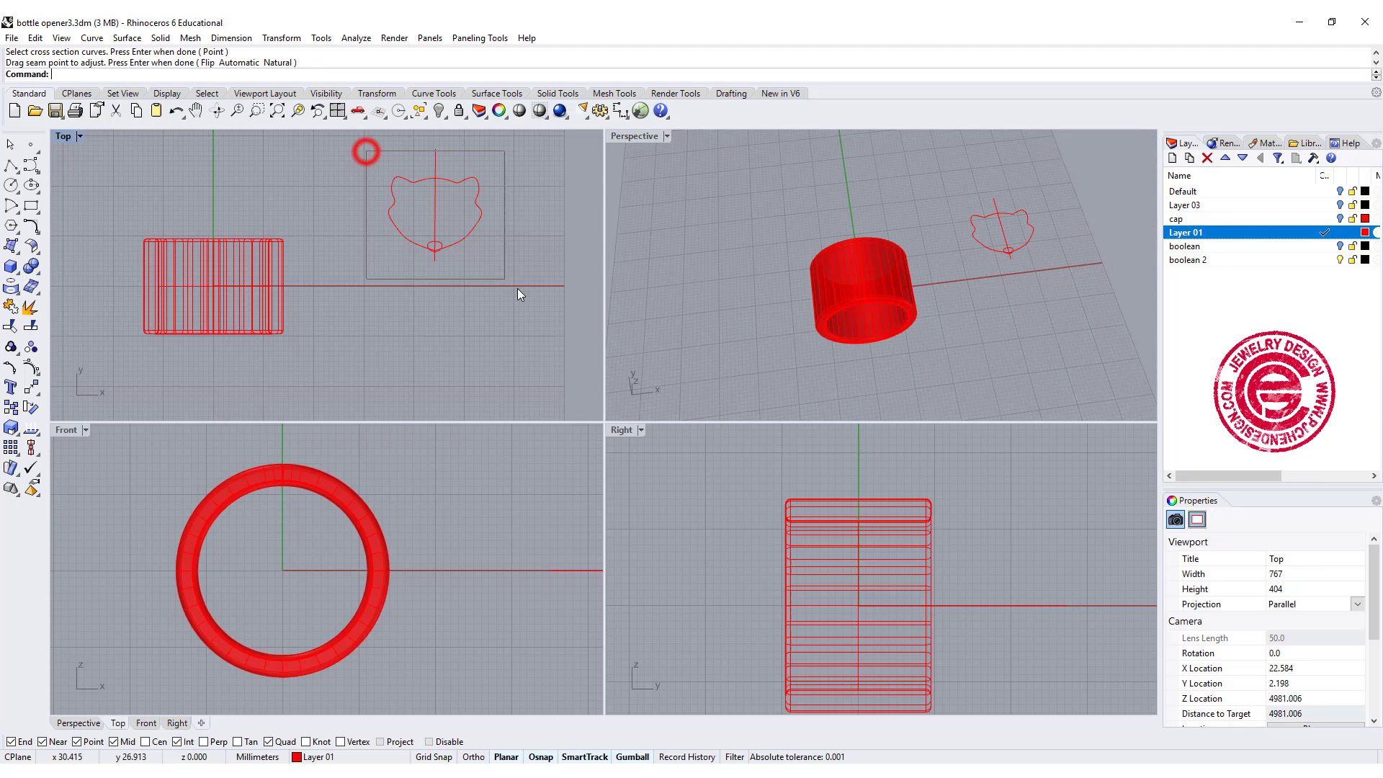
pyautogui.moveTo(517, 288); pyautogui.dragTo(520, 289)
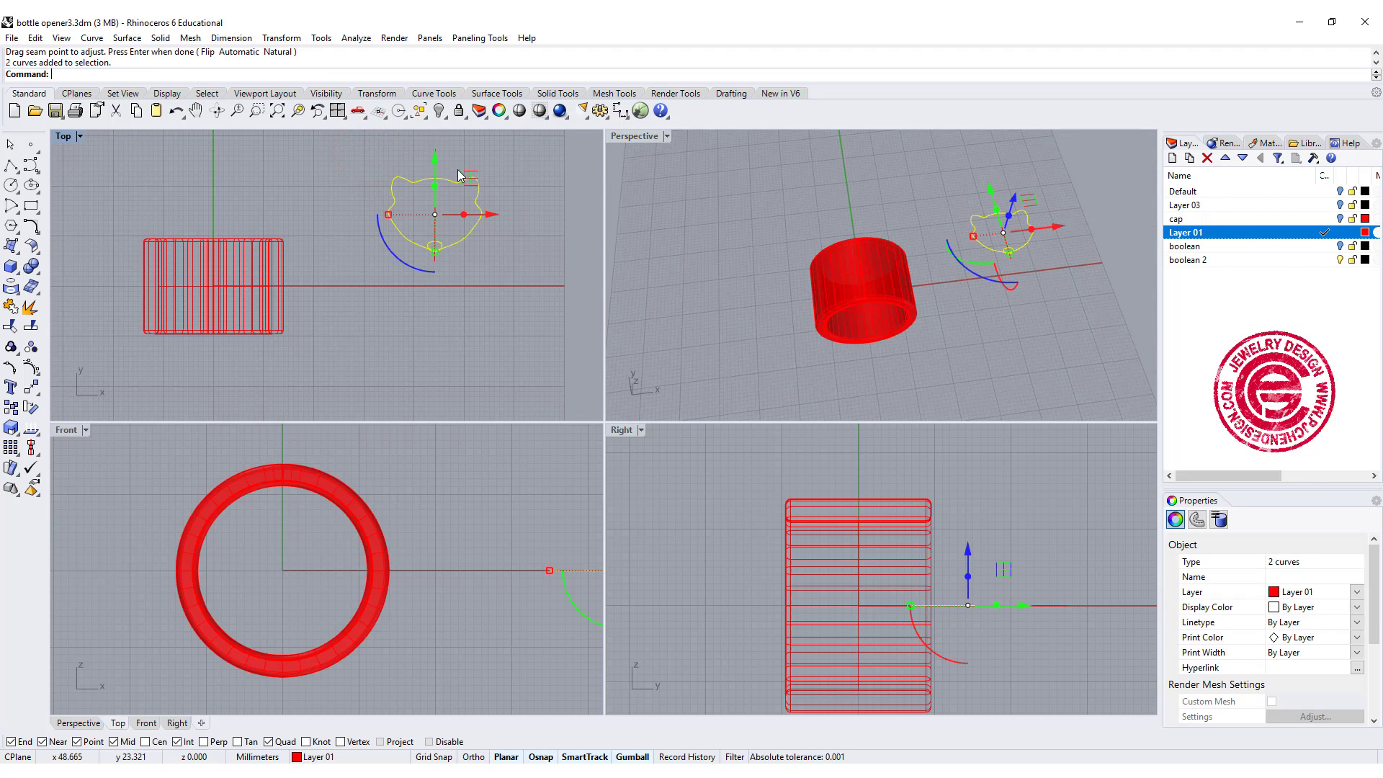
pyautogui.click(31, 388)
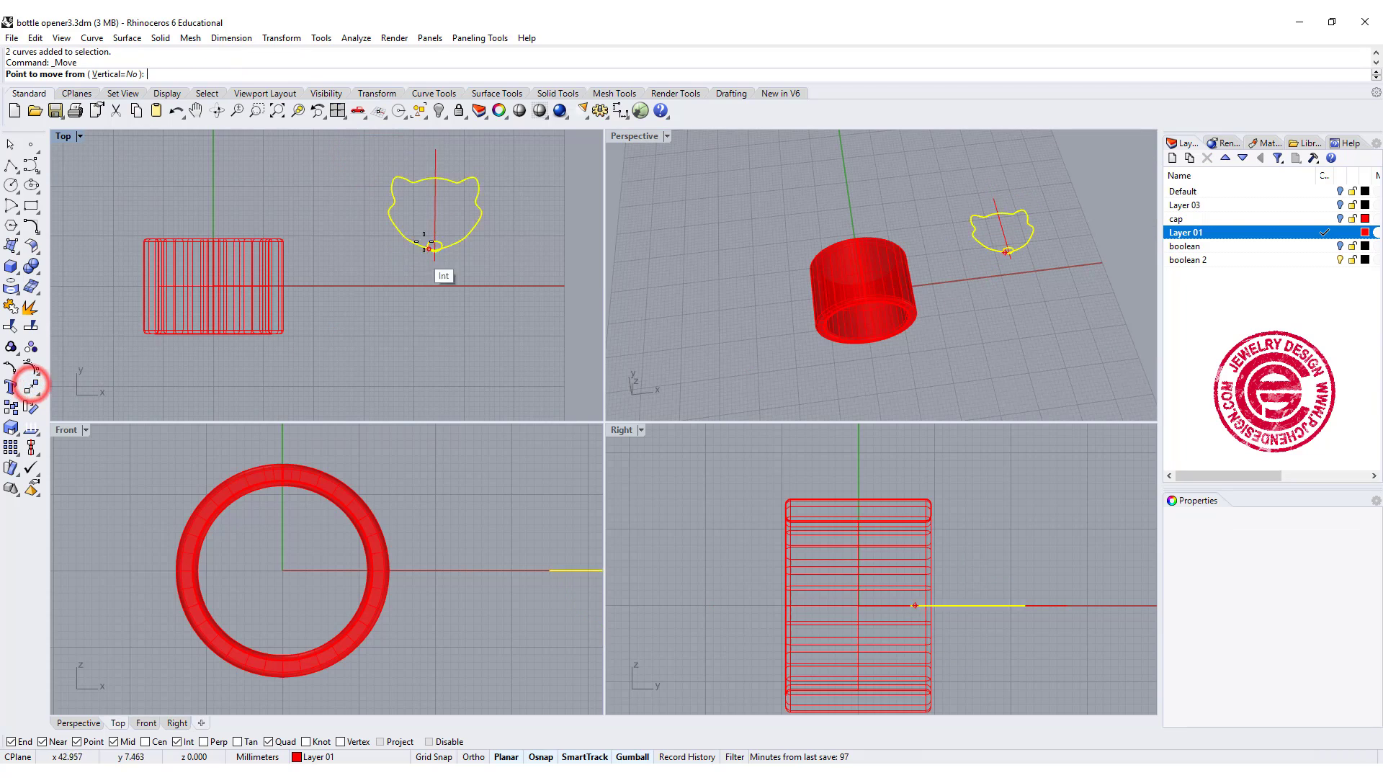
# Move the fox-head curves from their midpoint to the origin, then nudge them slightly along Y
pyautogui.click(435, 214)
pyautogui.write('0')
pyautogui.press('Return')
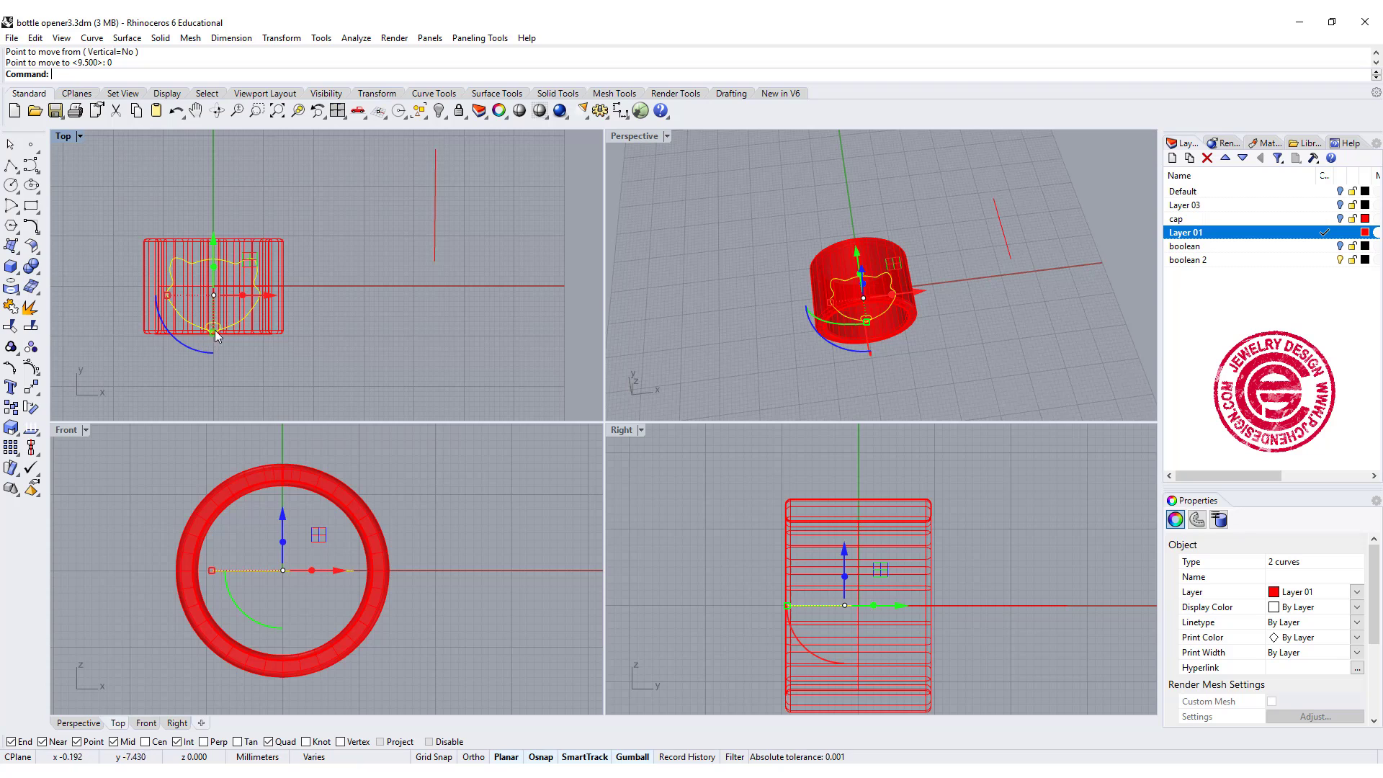
pyautogui.moveTo(214, 241); pyautogui.dragTo(214, 234)
pyautogui.click(420, 305)
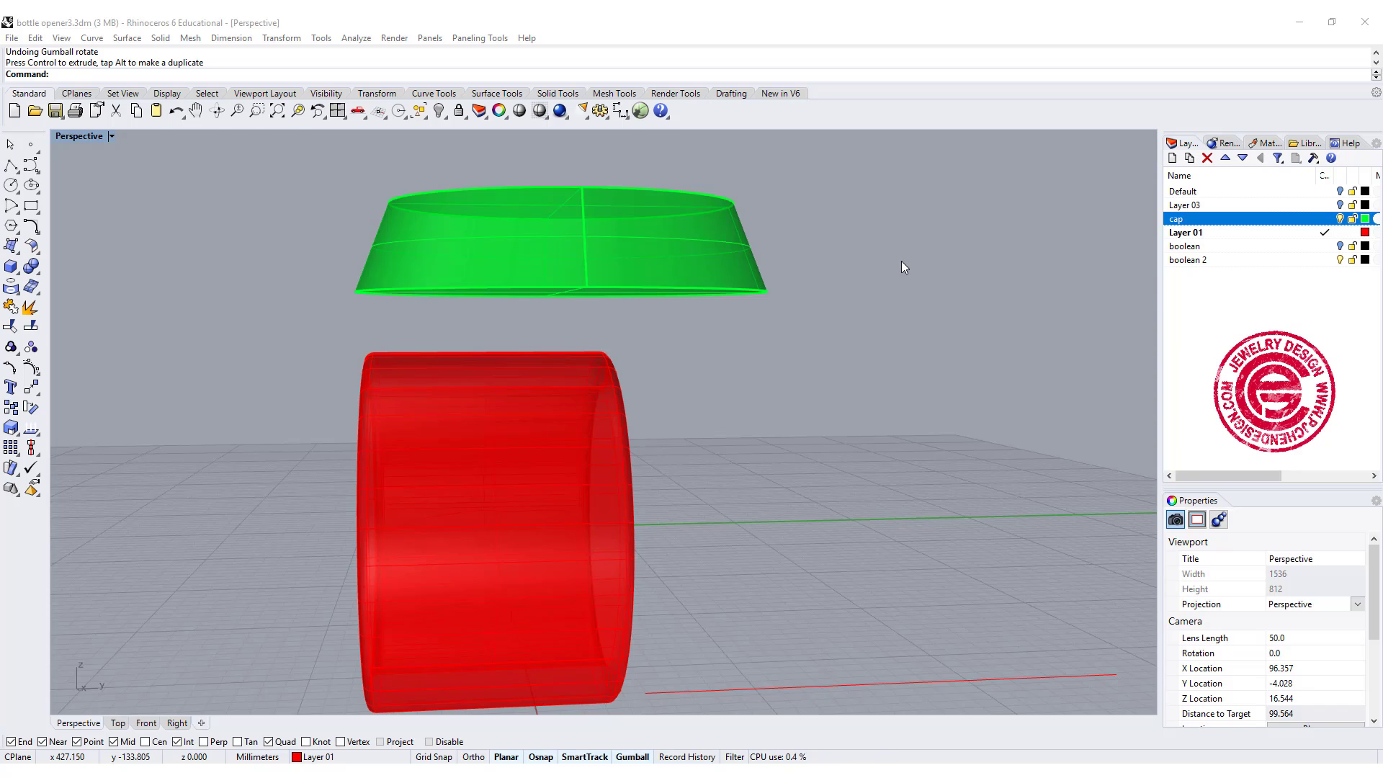
pyautogui.moveTo(765, 286); pyautogui.dragTo(809, 297, button='right')
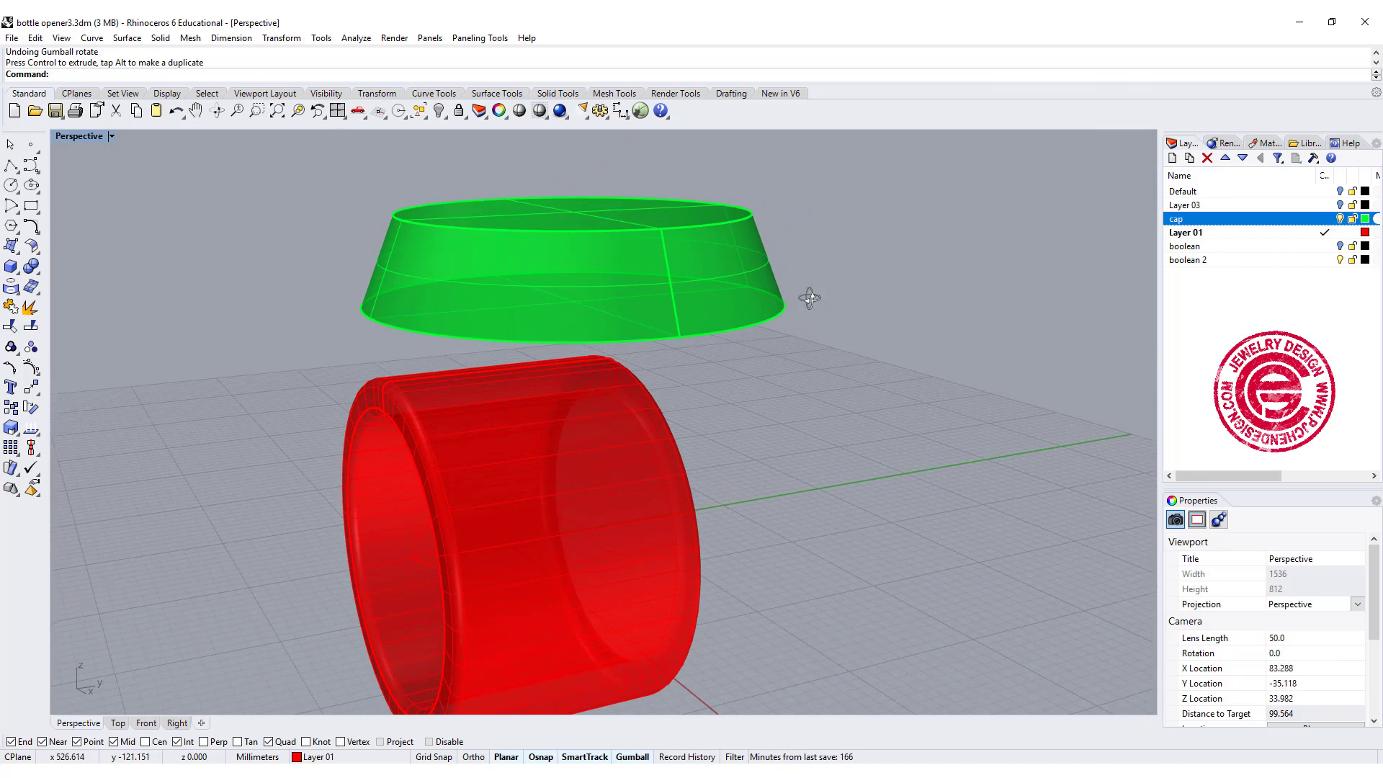
pyautogui.click(720, 282)
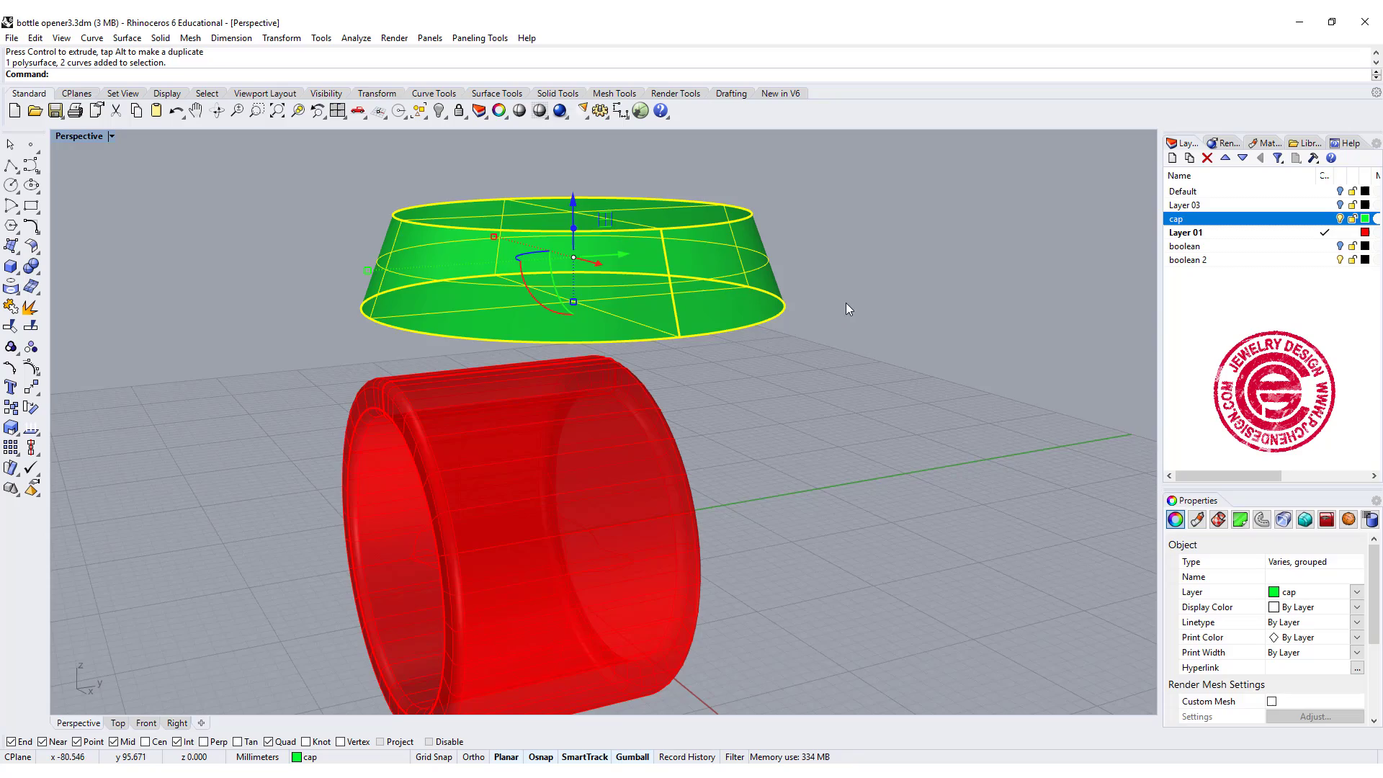
pyautogui.moveTo(857, 295); pyautogui.dragTo(641, 570, button='right')
pyautogui.click(641, 571)
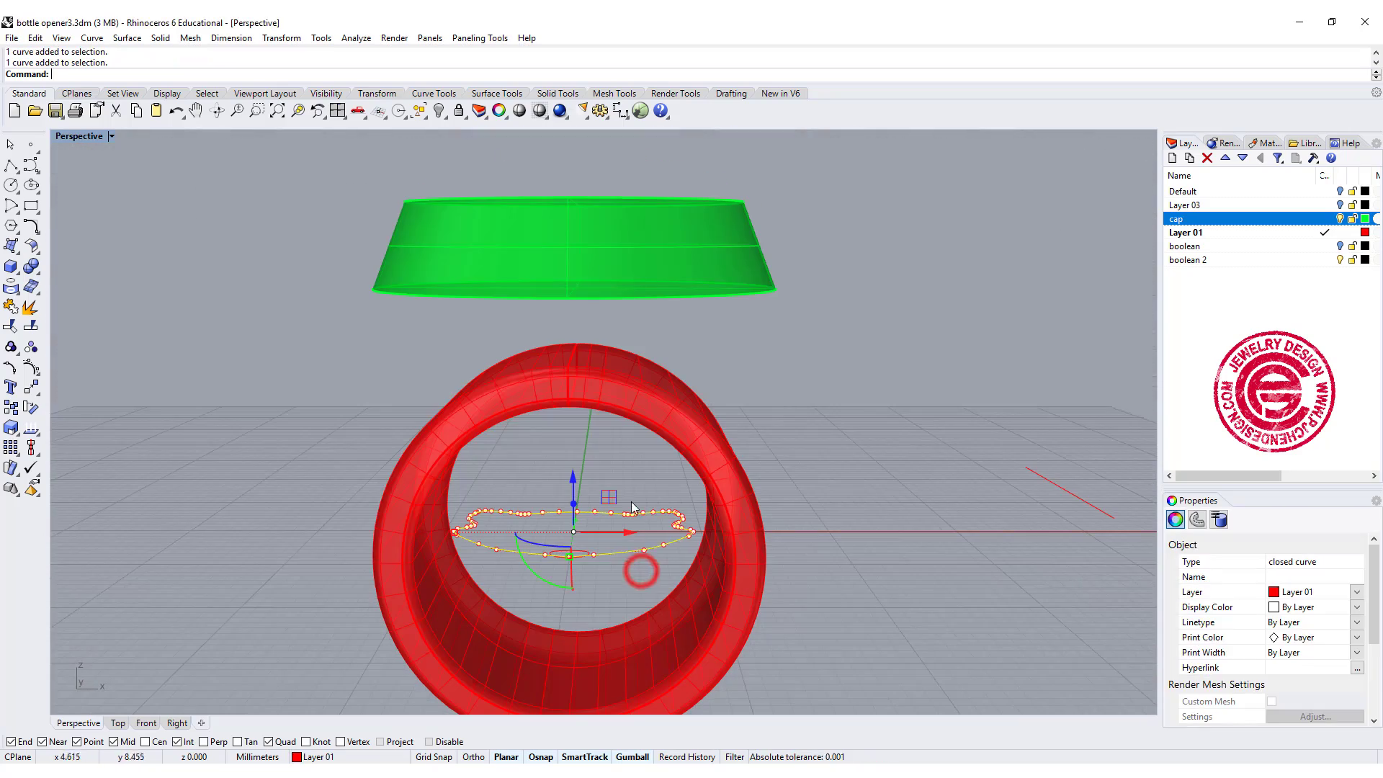
pyautogui.click(160, 37)
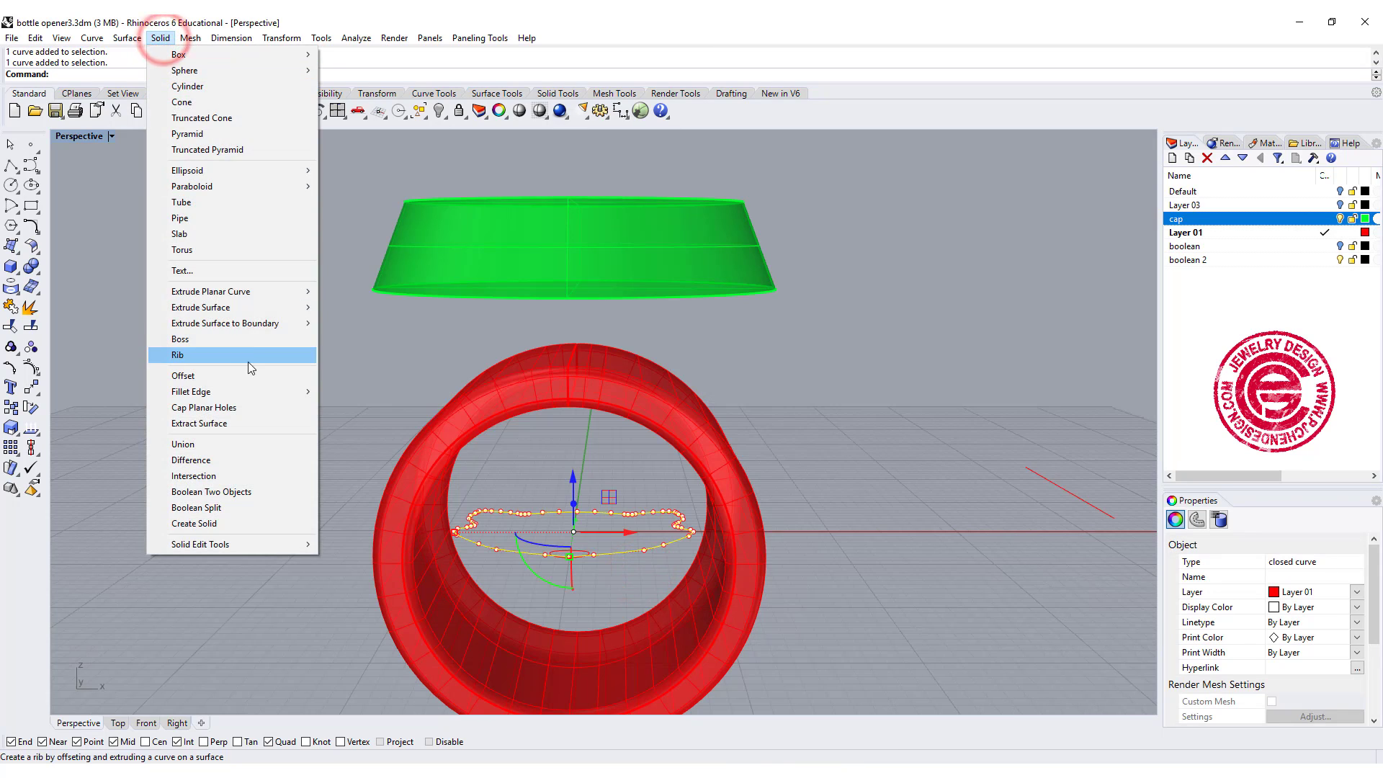
pyautogui.moveTo(258, 293)
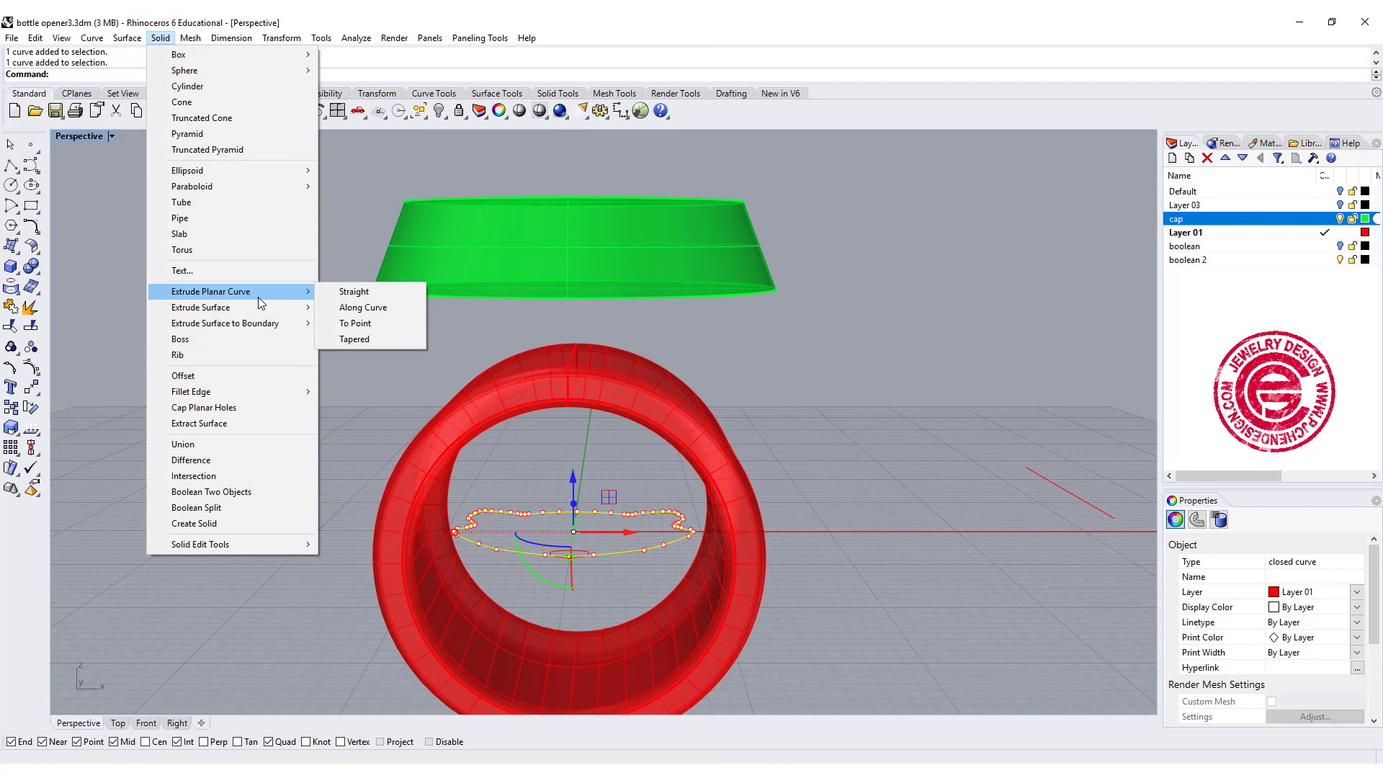
pyautogui.click(378, 294)
pyautogui.click(441, 239)
pyautogui.moveTo(915, 351); pyautogui.dragTo(798, 435, button='right')
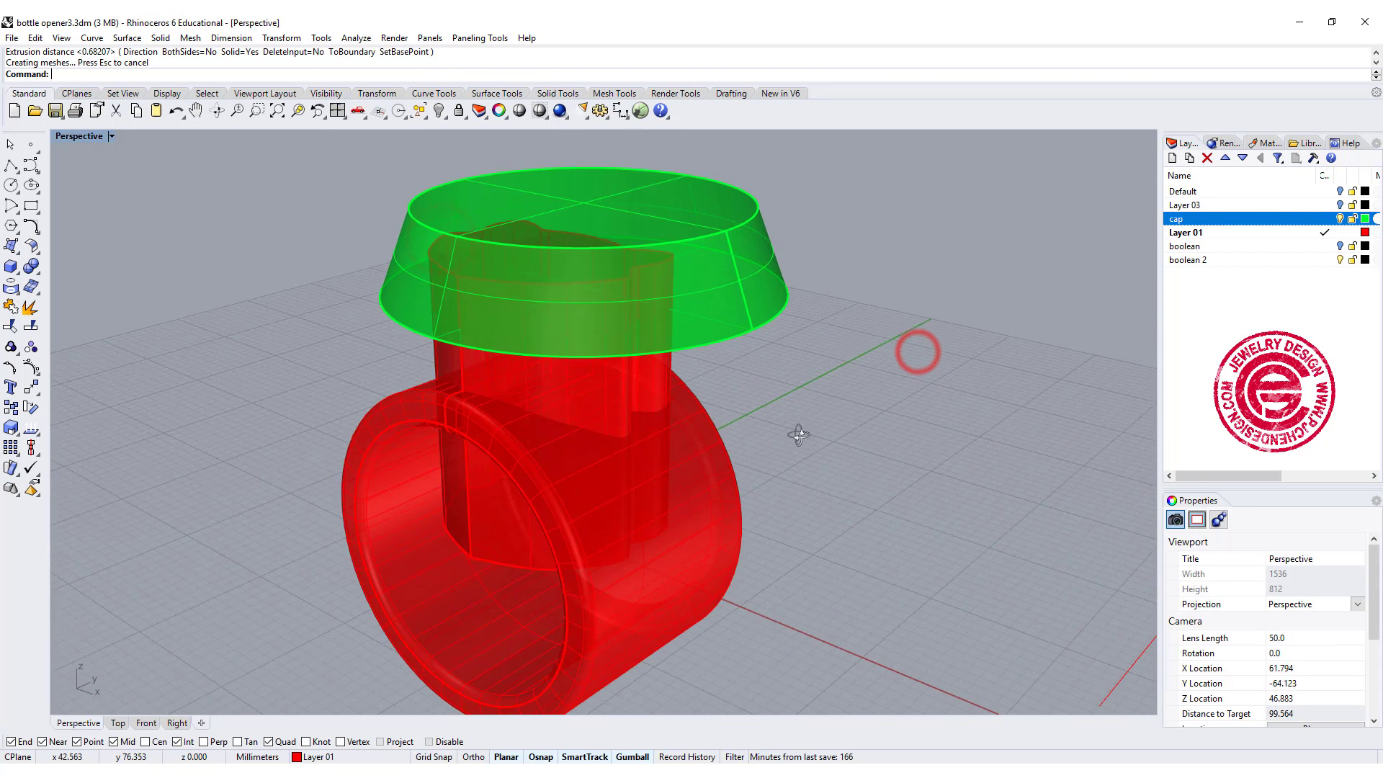
pyautogui.scroll(5, 798, 435)
pyautogui.moveTo(639, 426); pyautogui.dragTo(798, 383, button='right')
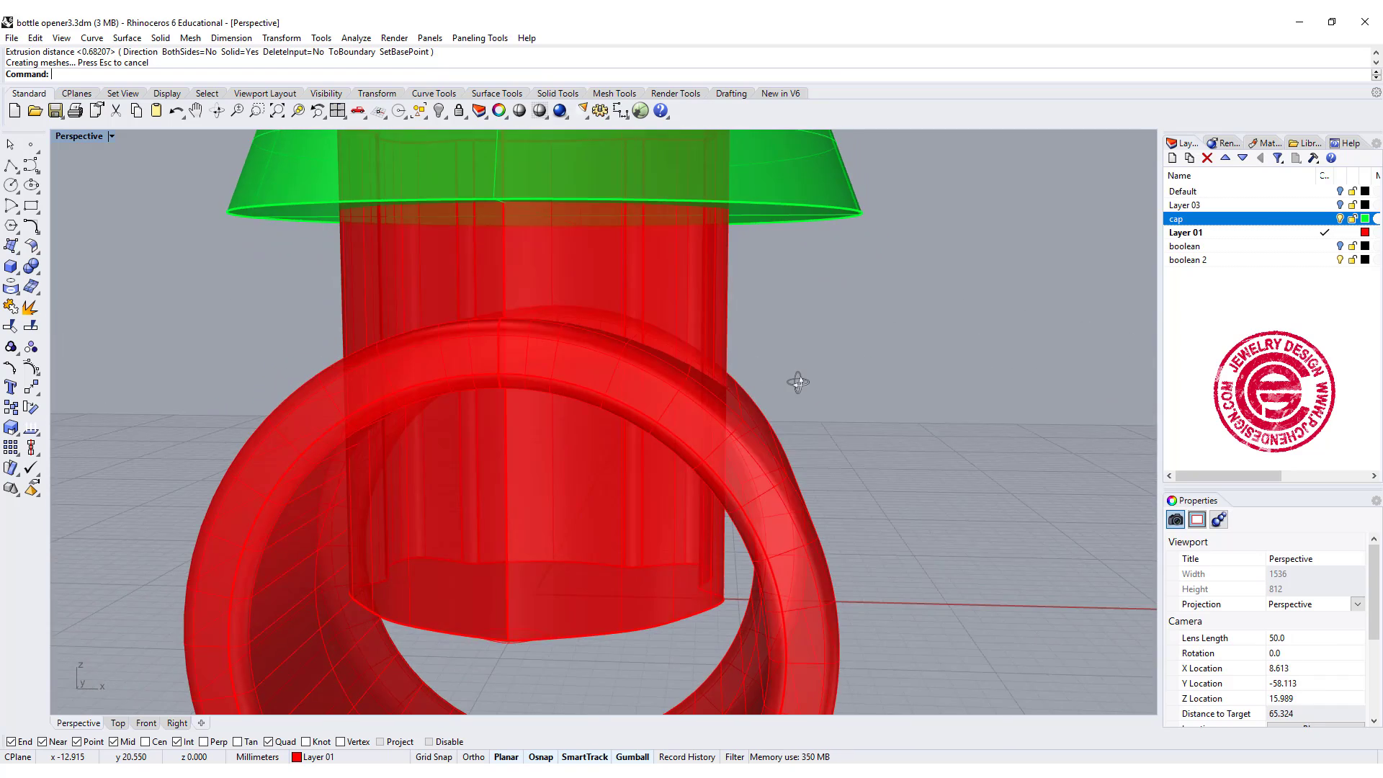
pyautogui.scroll(5, 797, 382)
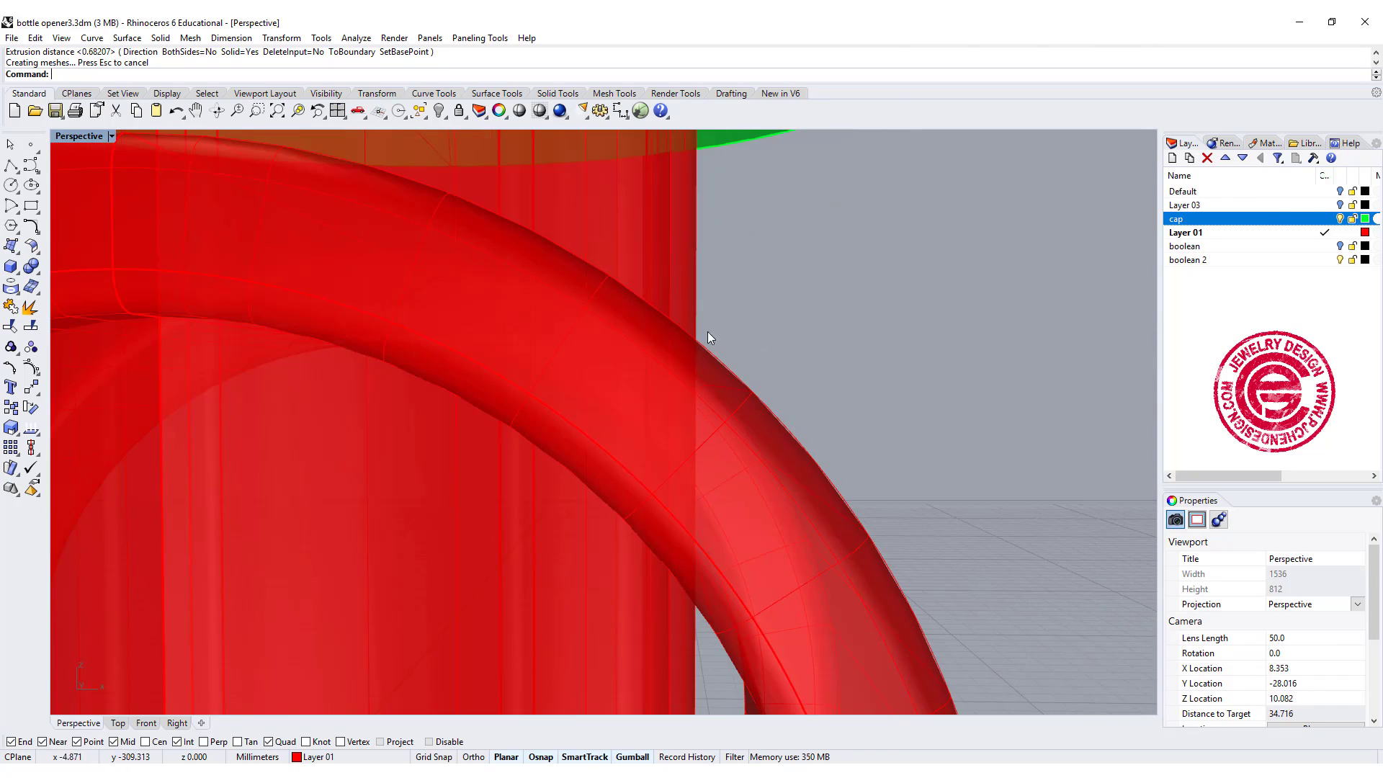
pyautogui.click(652, 258)
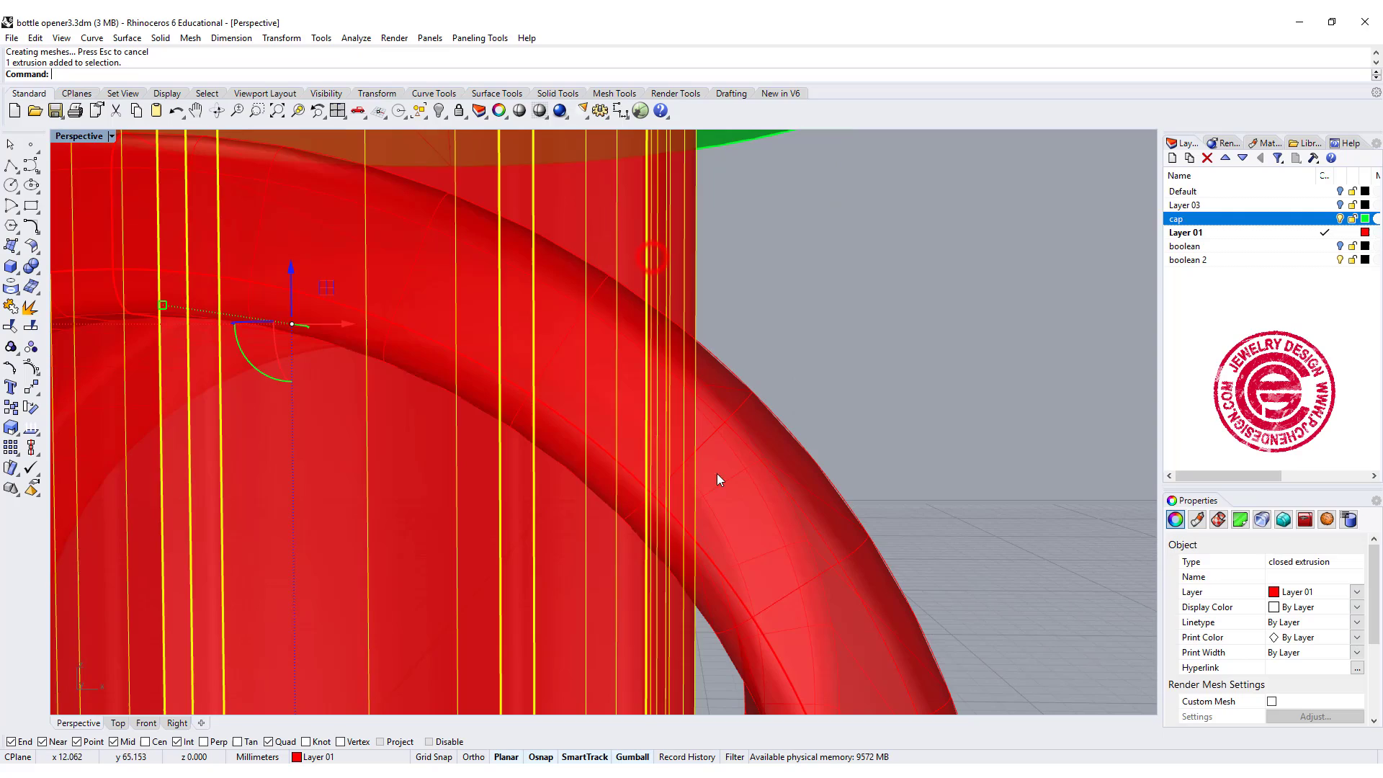
pyautogui.click(728, 429)
pyautogui.click(636, 261)
pyautogui.click(852, 308)
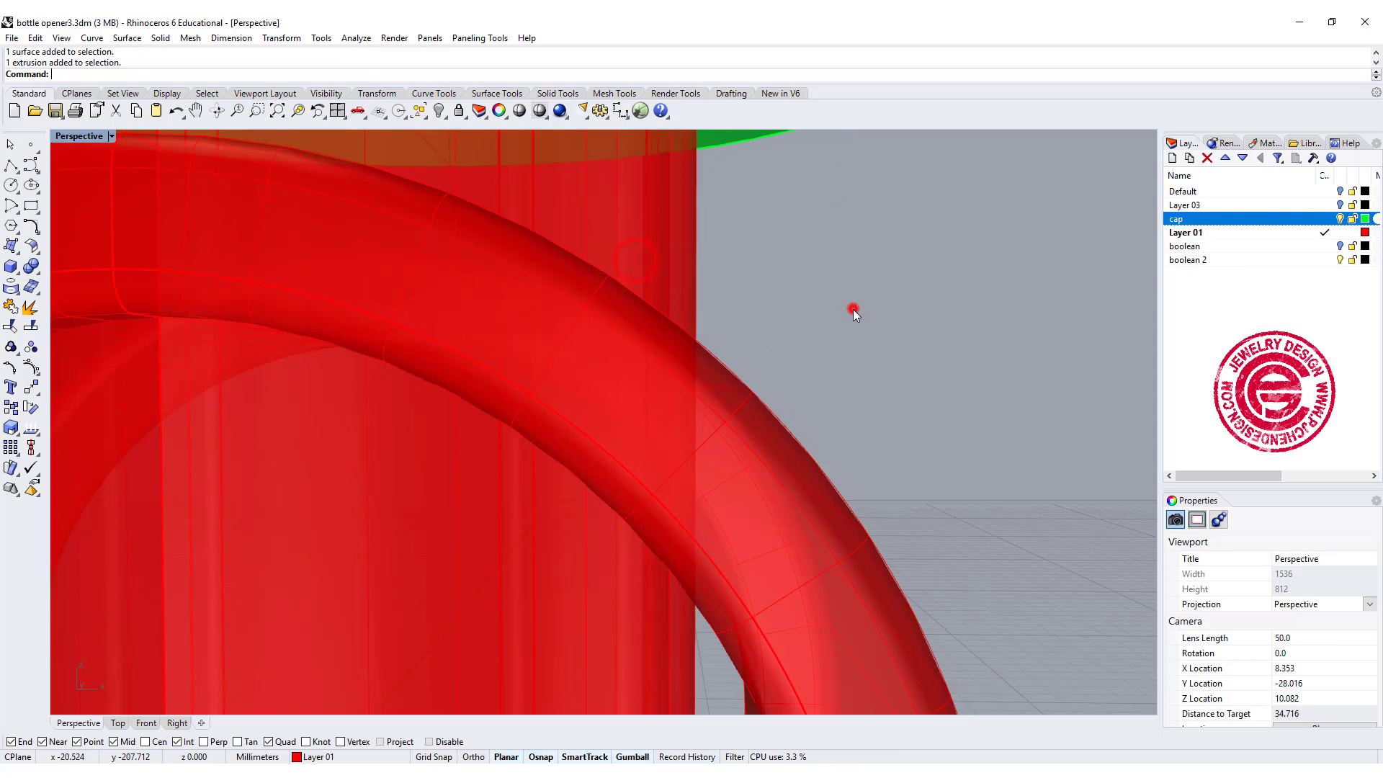
pyautogui.scroll(-5, 852, 309)
pyautogui.scroll(2, 861, 325)
pyautogui.moveTo(860, 325)
pyautogui.mouseDown(button='right')
pyautogui.moveTo(828, 343)
pyautogui.moveTo(879, 307)
pyautogui.mouseUp(button='right')
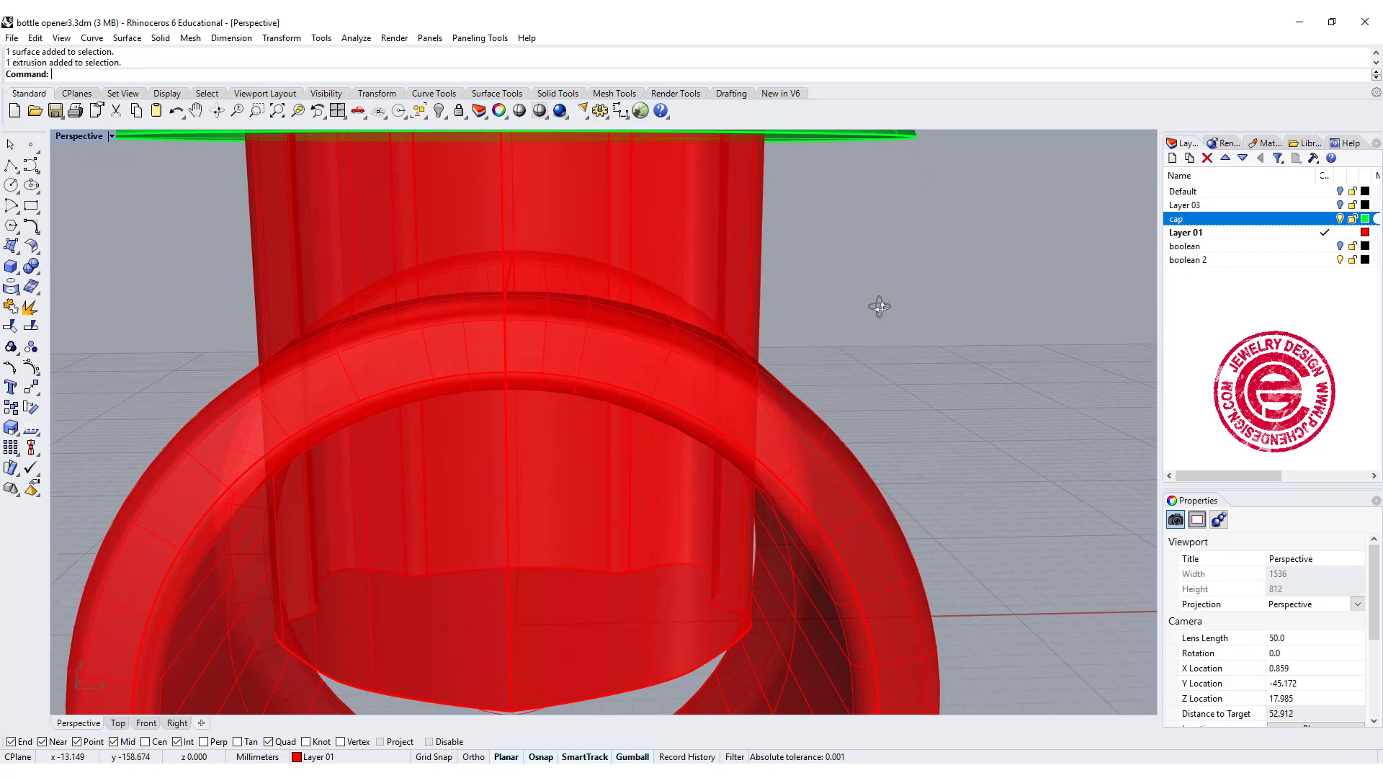
pyautogui.click(726, 236)
pyautogui.press('Delete')
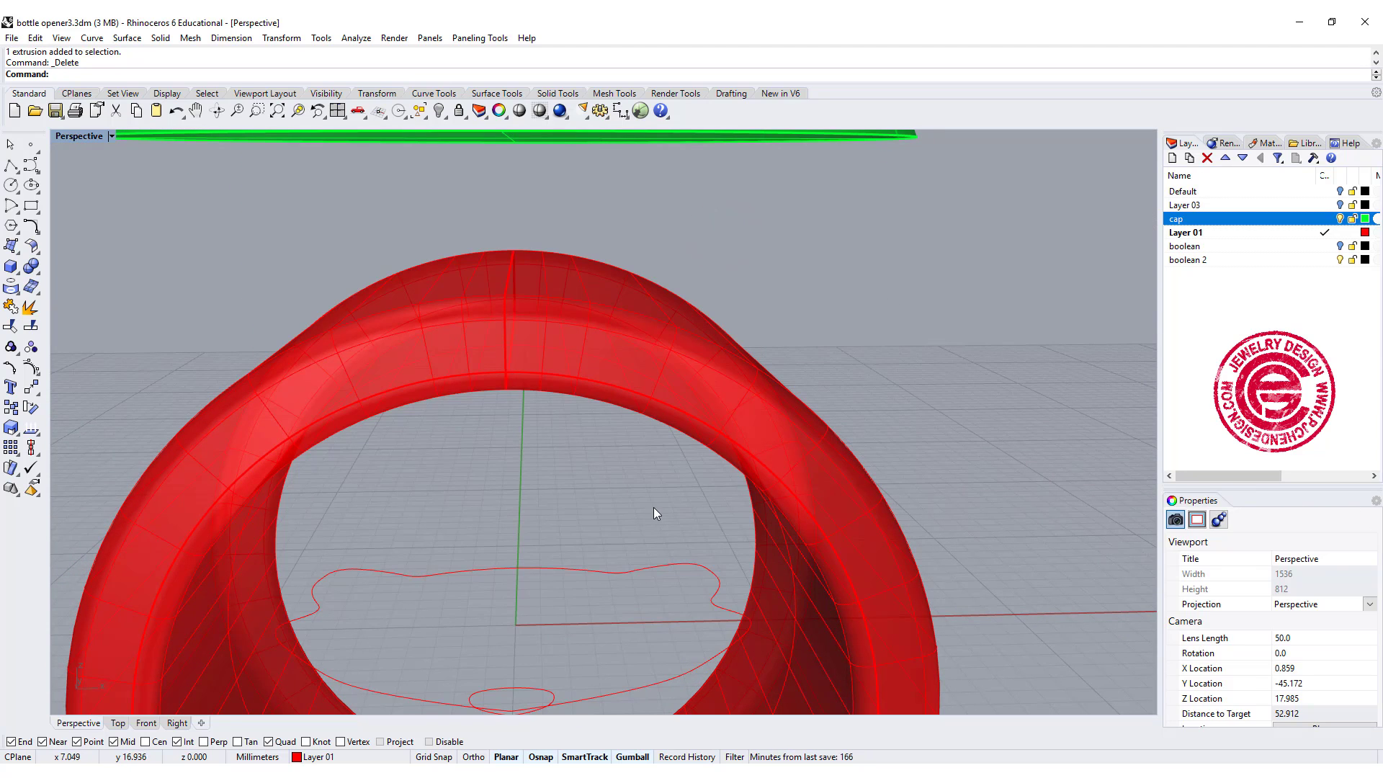
pyautogui.scroll(-4, 654, 507)
# Start a tapered extrusion of the fox outline with a 30° draft angle
pyautogui.click(642, 551)
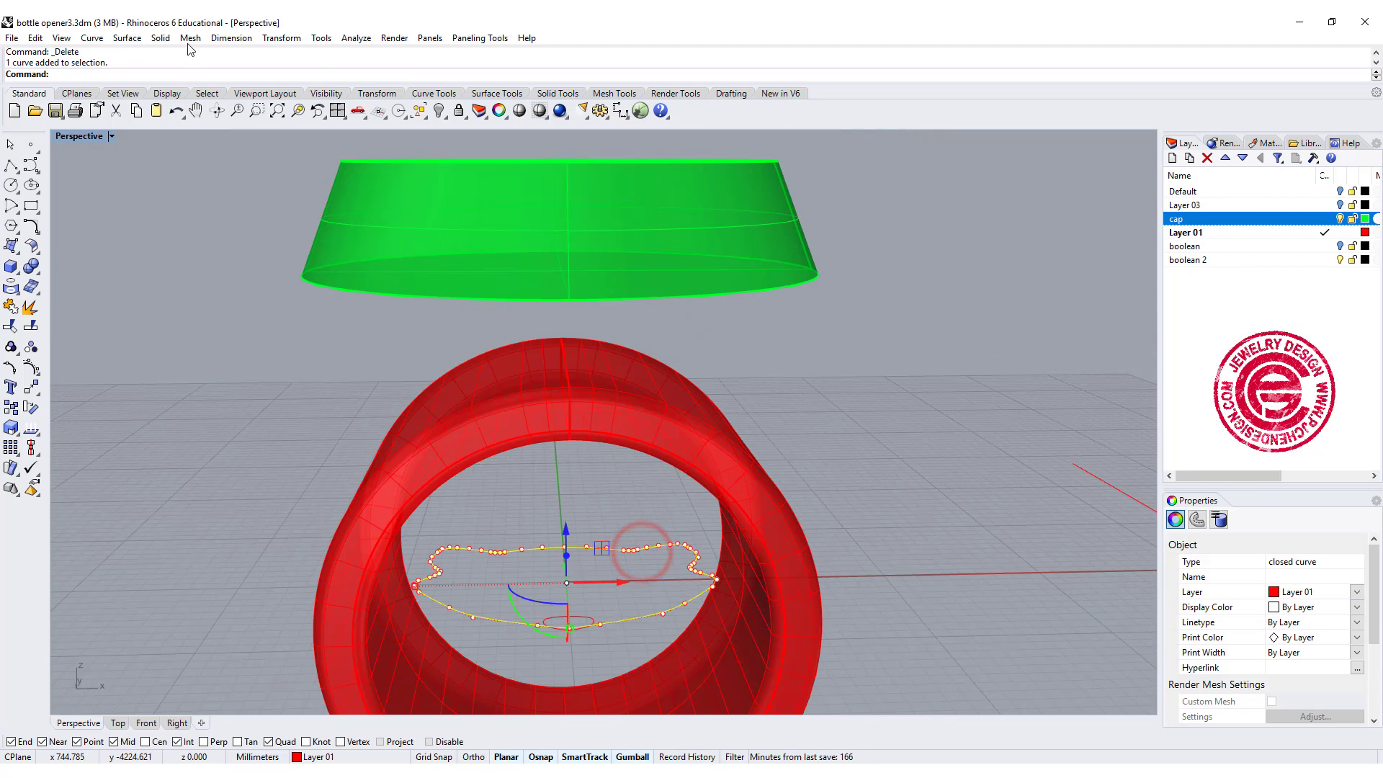
pyautogui.click(159, 38)
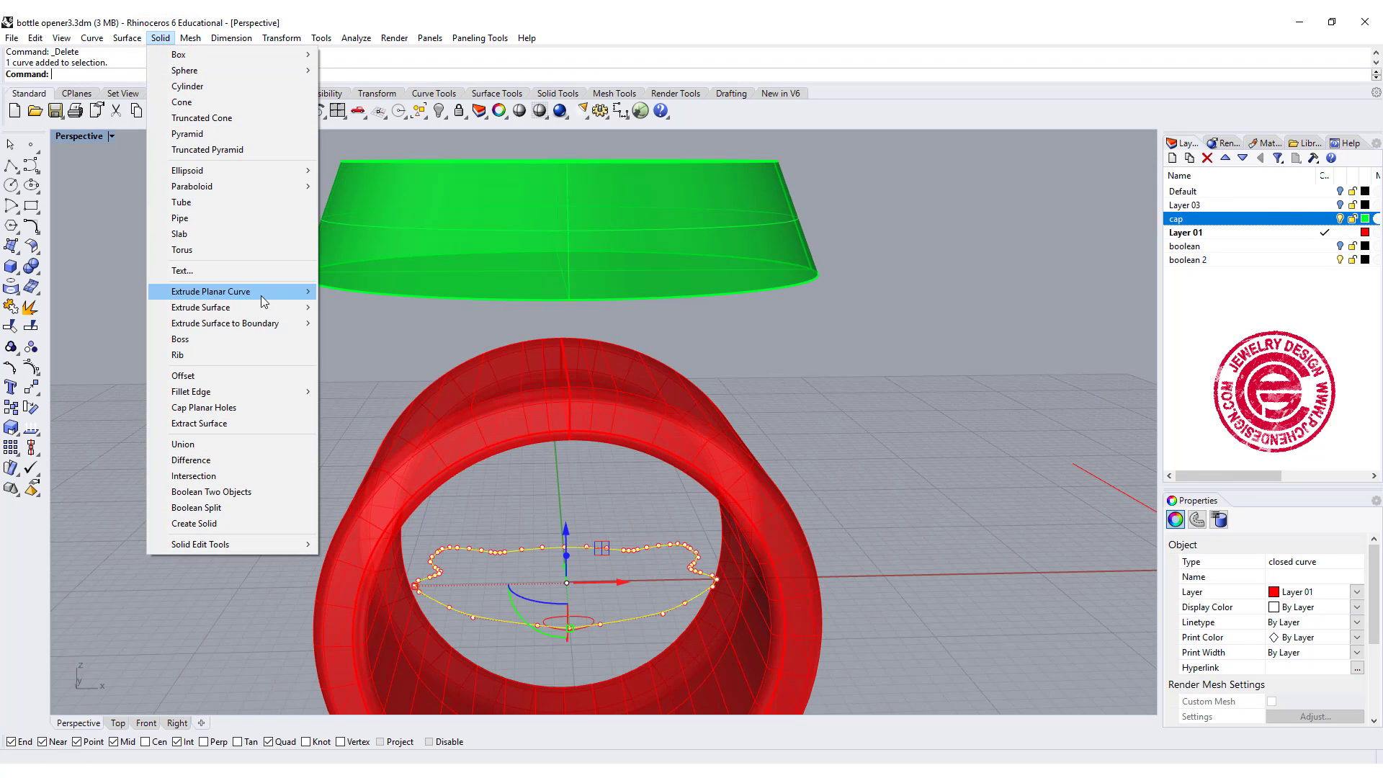
pyautogui.moveTo(262, 297)
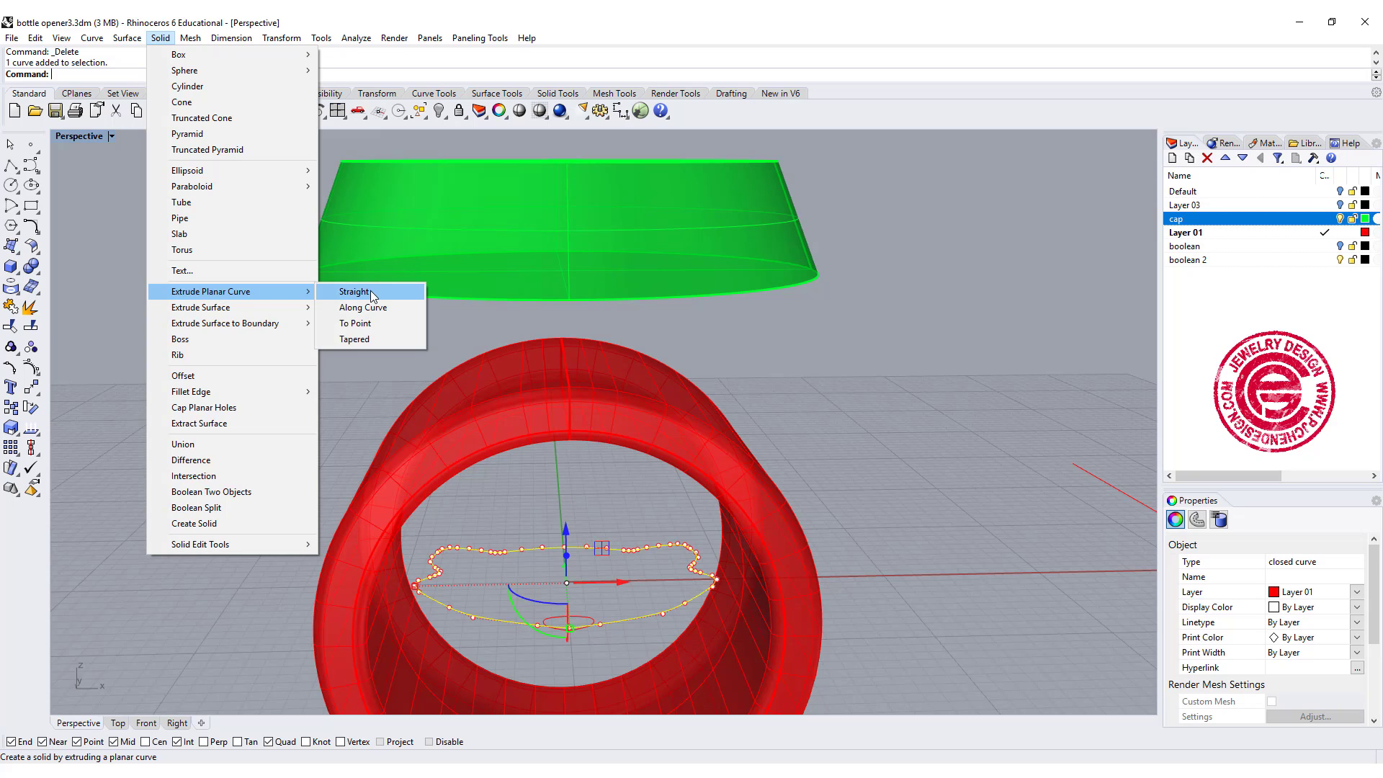
pyautogui.click(372, 340)
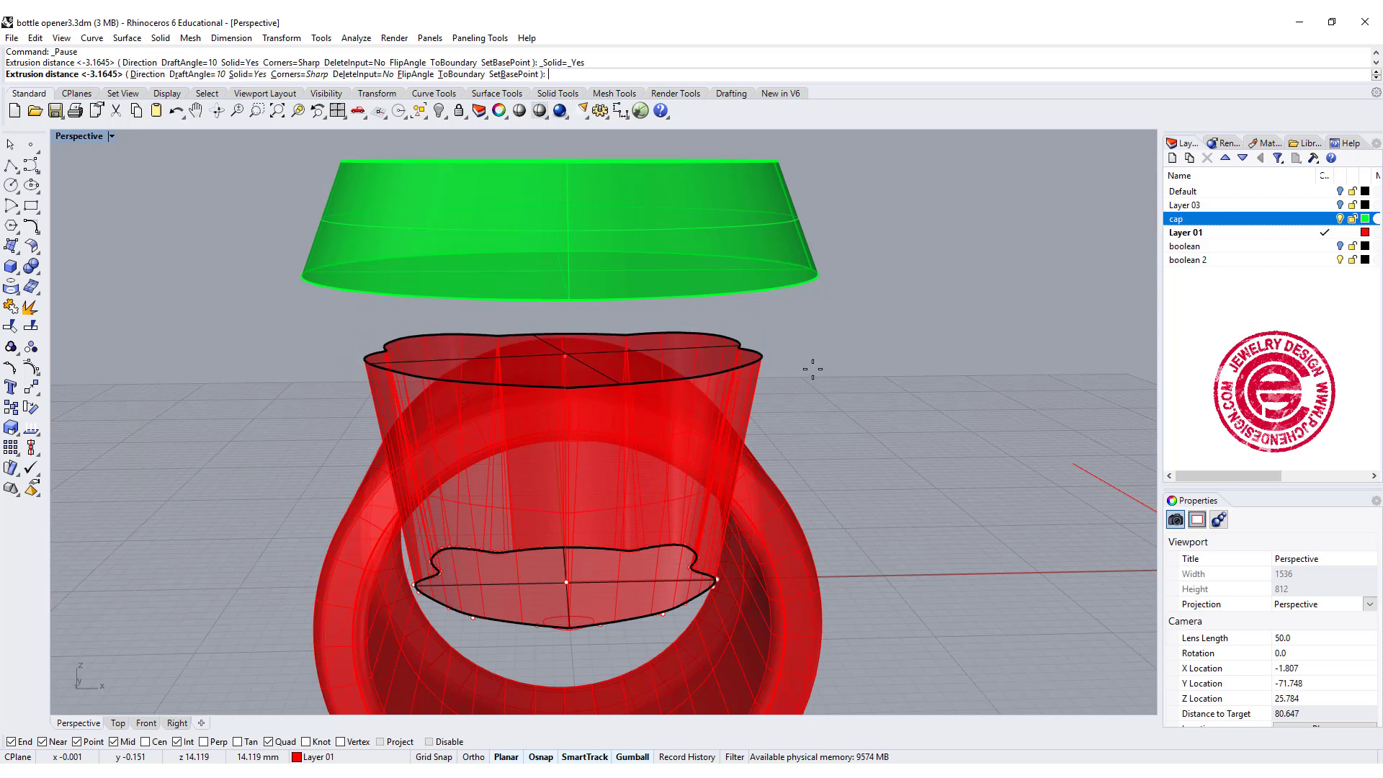
pyautogui.moveTo(815, 367); pyautogui.dragTo(797, 331, button='right')
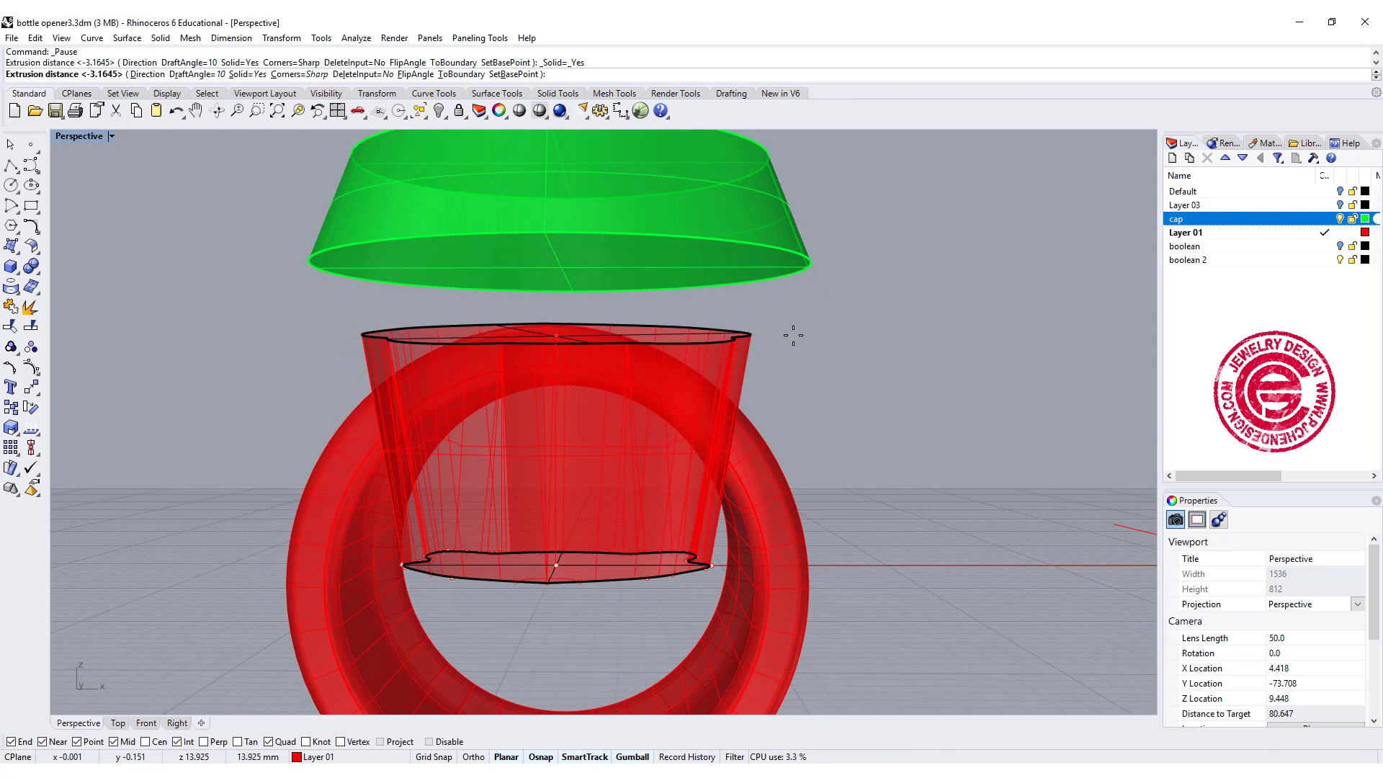
pyautogui.click(207, 75)
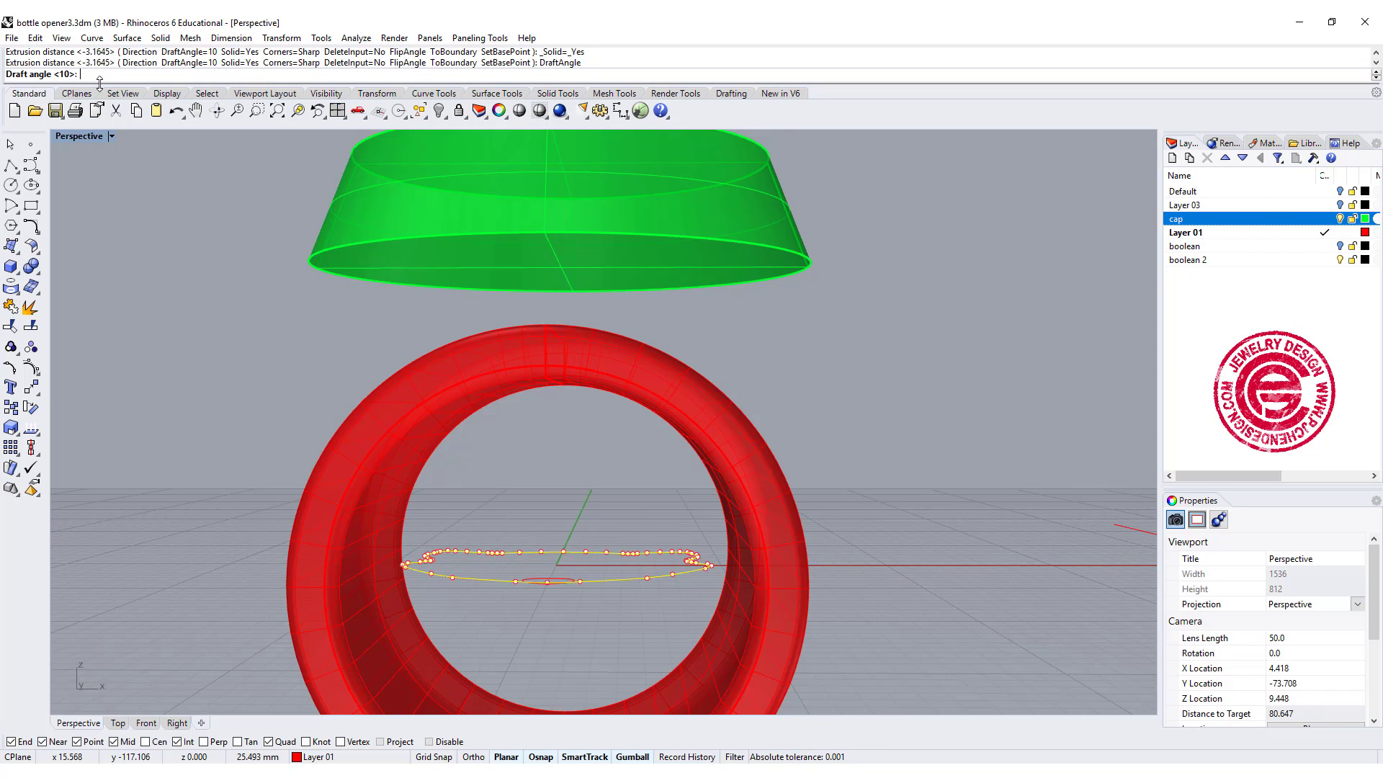
pyautogui.write('30')
pyautogui.press('Return')
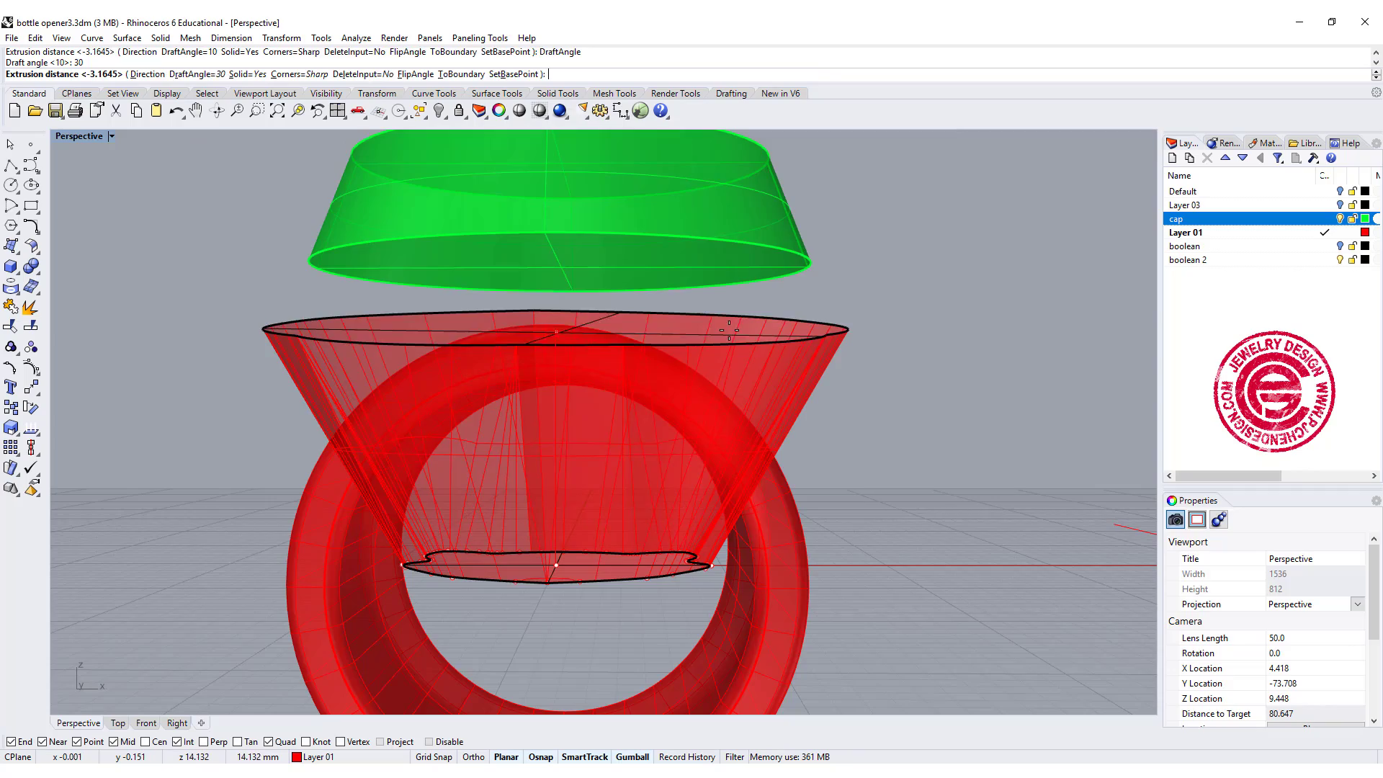
# Set the tapered extrusion height and orbit to inspect the flared solid
pyautogui.click(779, 312)
pyautogui.moveTo(779, 312)
pyautogui.mouseDown(button='right')
pyautogui.moveTo(963, 333)
pyautogui.moveTo(759, 299)
pyautogui.moveTo(777, 314)
pyautogui.mouseUp(button='right')
pyautogui.moveTo(484, 358); pyautogui.dragTo(562, 364, button='right')
pyautogui.moveTo(372, 398); pyautogui.dragTo(469, 345, button='right')
pyautogui.click(482, 318)
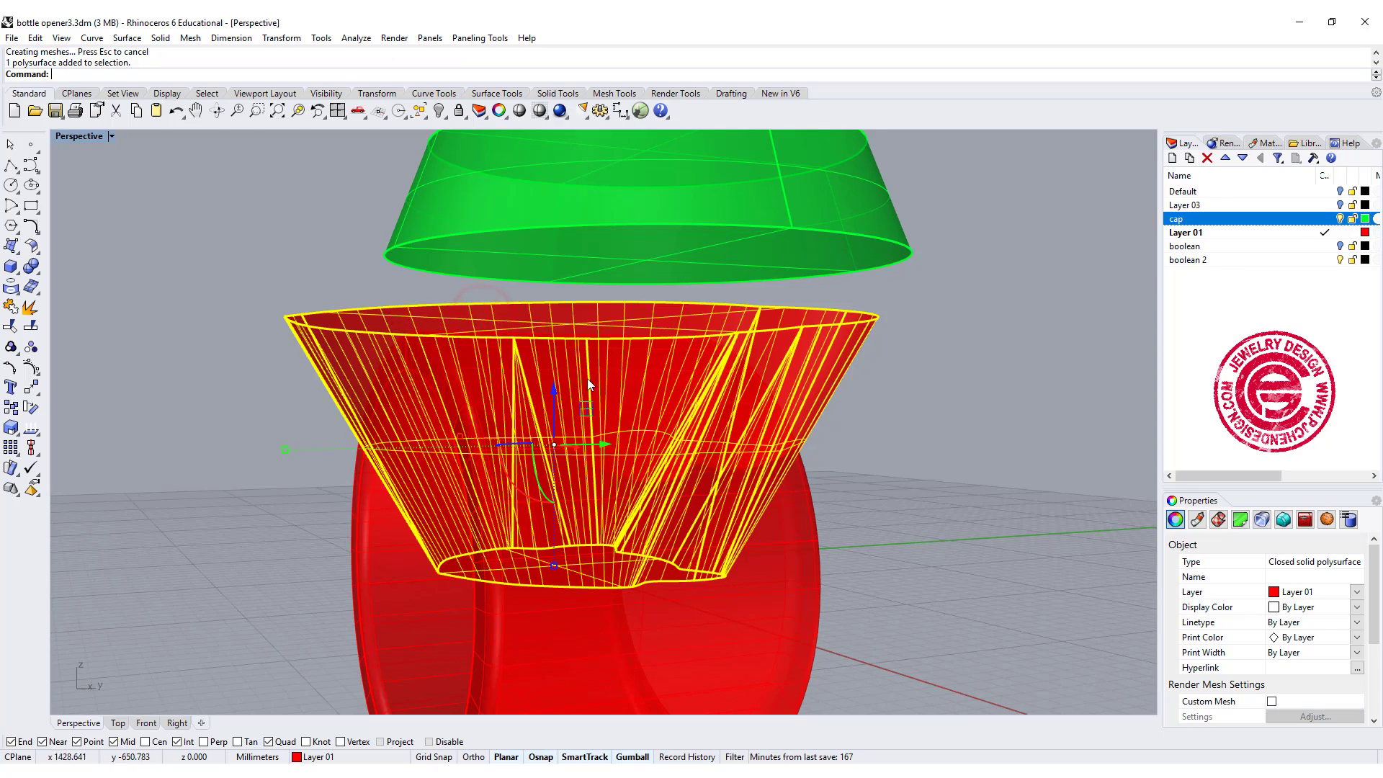
# Rescale the cone cutter with the gumball, widening its top
pyautogui.moveTo(586, 379); pyautogui.dragTo(545, 401, button='right')
pyautogui.click(270, 450)
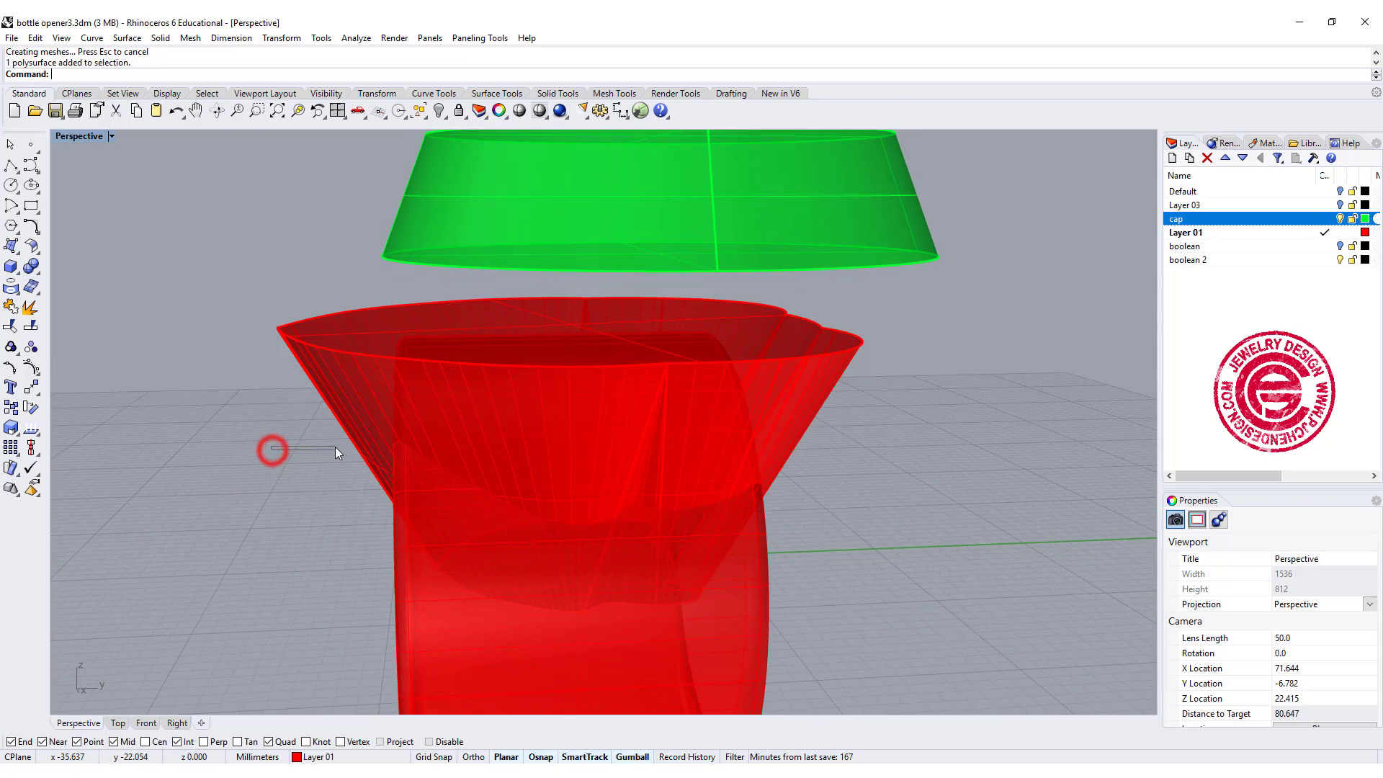
pyautogui.click(361, 361)
pyautogui.moveTo(282, 452); pyautogui.dragTo(364, 452)
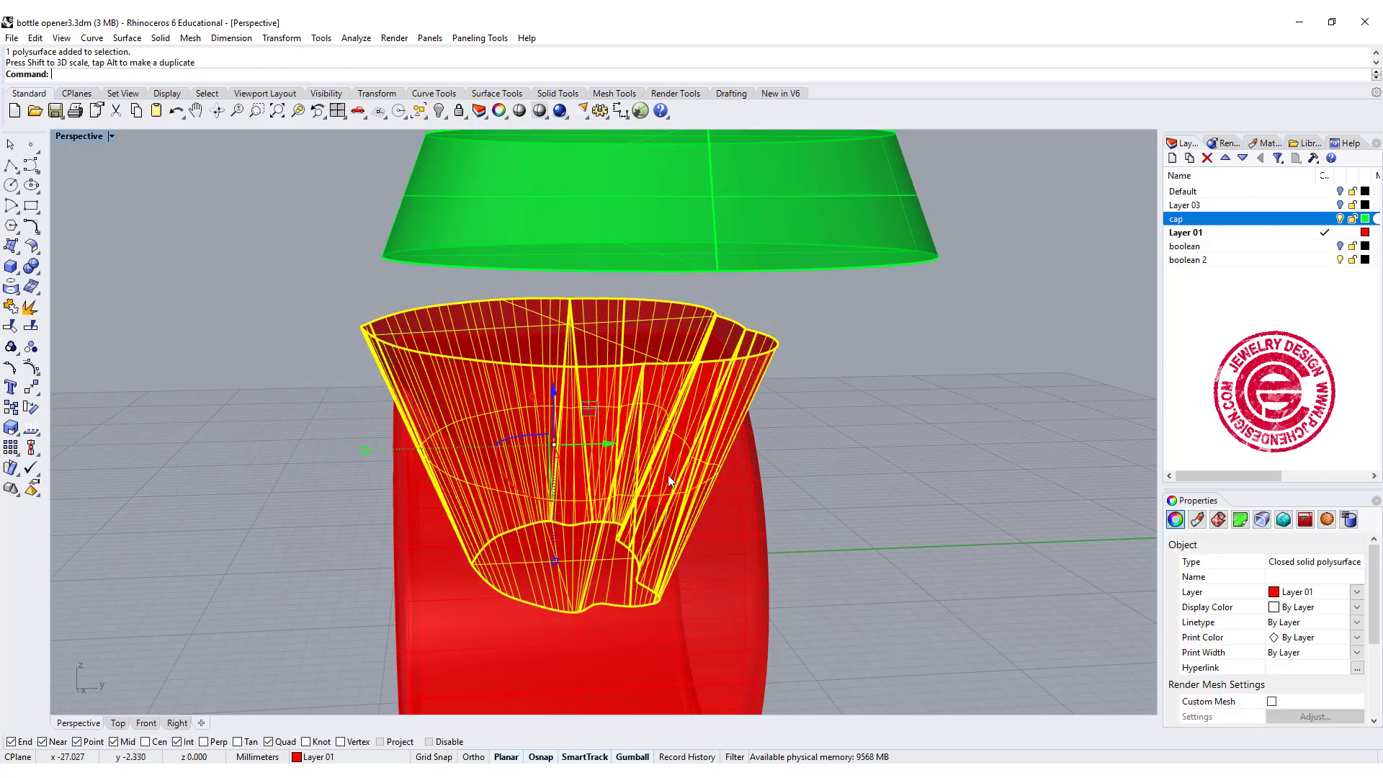
pyautogui.click(917, 456)
pyautogui.moveTo(917, 456); pyautogui.dragTo(945, 340, button='right')
pyautogui.click(944, 340)
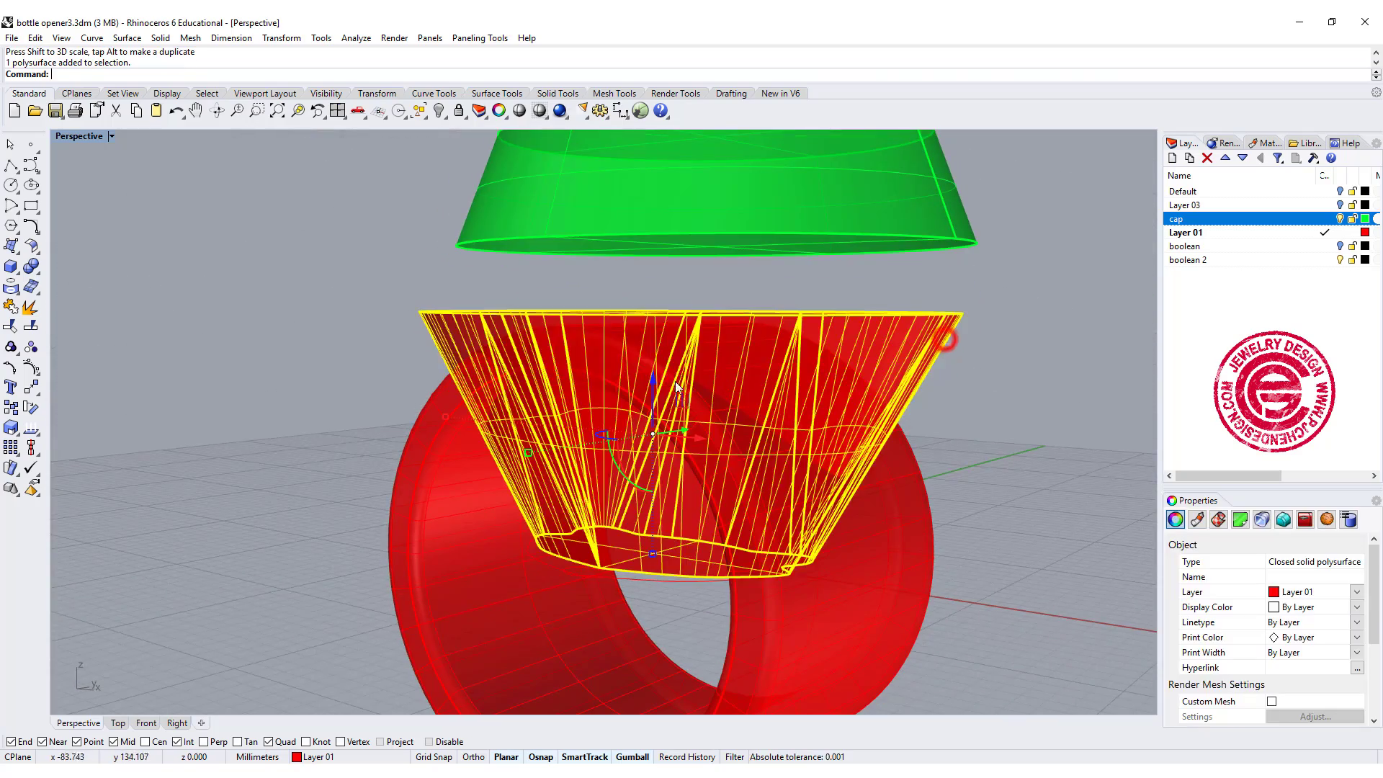
pyautogui.moveTo(675, 382); pyautogui.dragTo(477, 453, button='right')
pyautogui.moveTo(478, 452); pyautogui.dragTo(498, 447)
pyautogui.moveTo(498, 448); pyautogui.dragTo(684, 459, button='right')
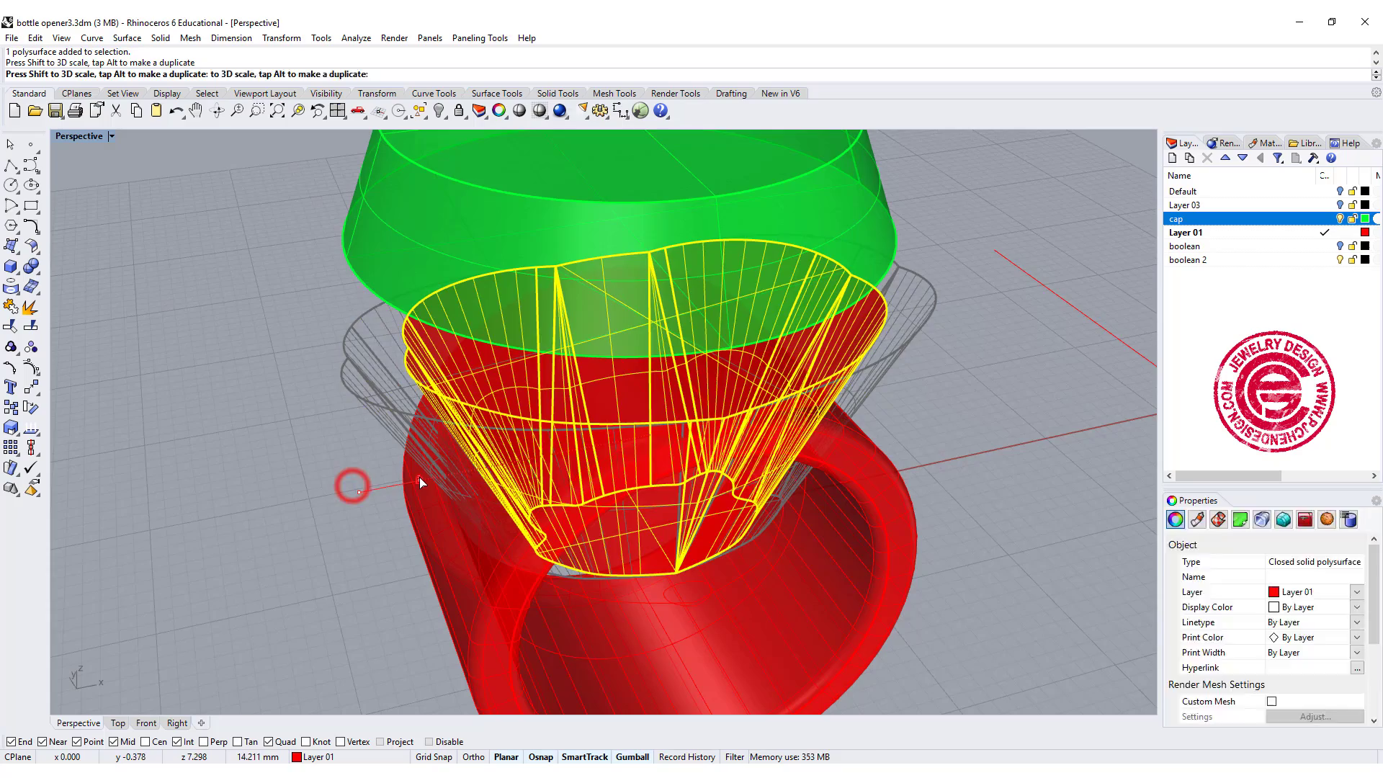
pyautogui.press('Escape')
# Raise the cone cutter twice with the gumball Z arrow so its top sits beneath the cap
pyautogui.moveTo(1000, 404); pyautogui.dragTo(731, 395, button='right')
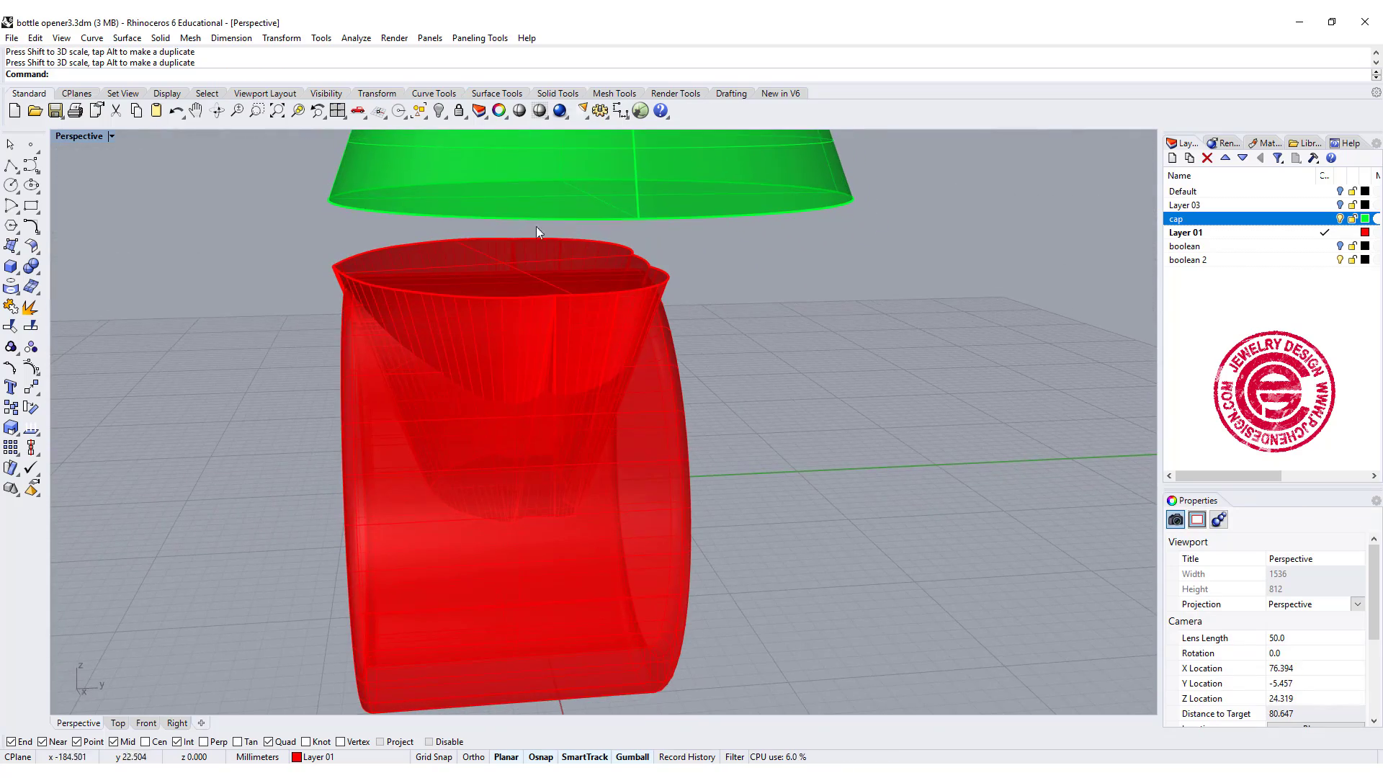
pyautogui.click(533, 238)
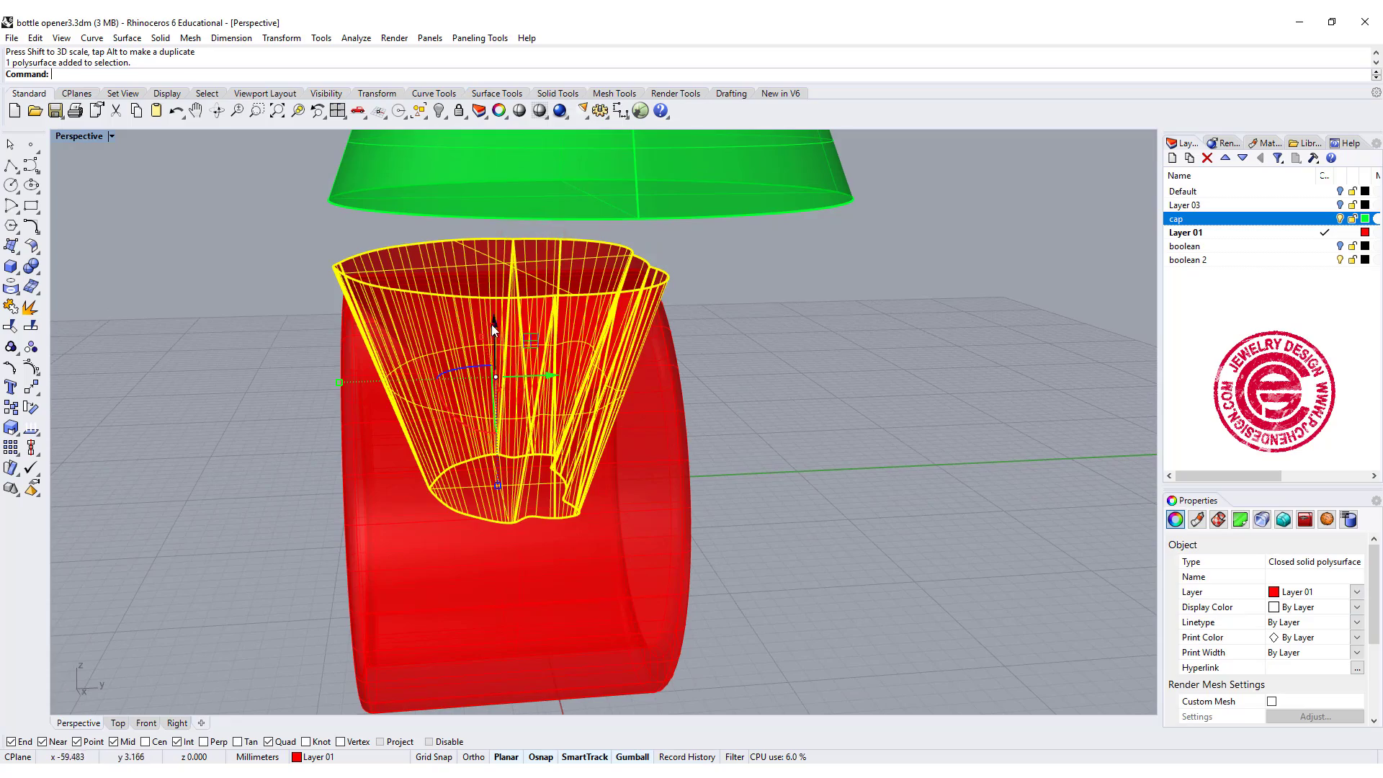
pyautogui.moveTo(491, 324); pyautogui.dragTo(501, 295)
pyautogui.press('Escape')
pyautogui.moveTo(800, 334); pyautogui.dragTo(685, 340, button='right')
pyautogui.click(641, 250)
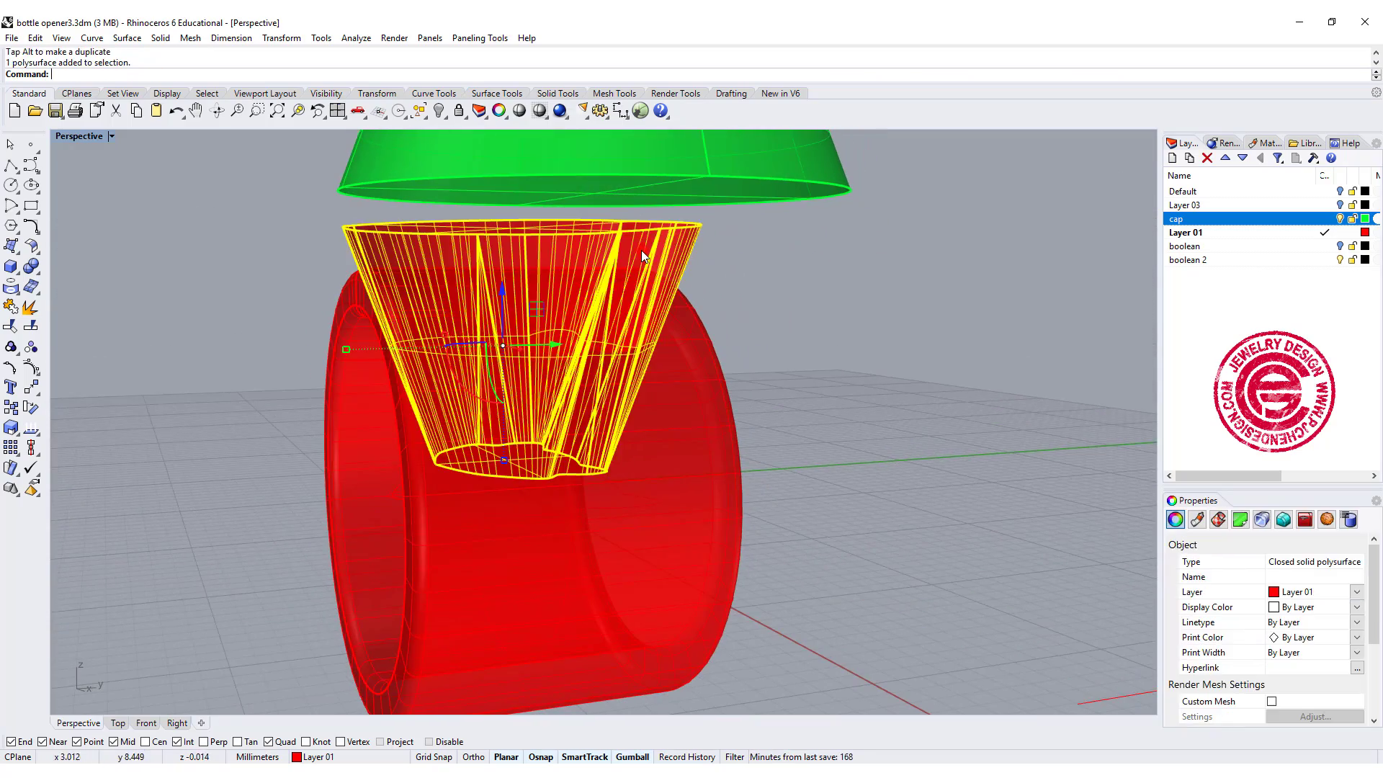
pyautogui.moveTo(509, 289); pyautogui.dragTo(511, 270)
pyautogui.press('Escape')
pyautogui.moveTo(840, 322); pyautogui.dragTo(673, 399, button='right')
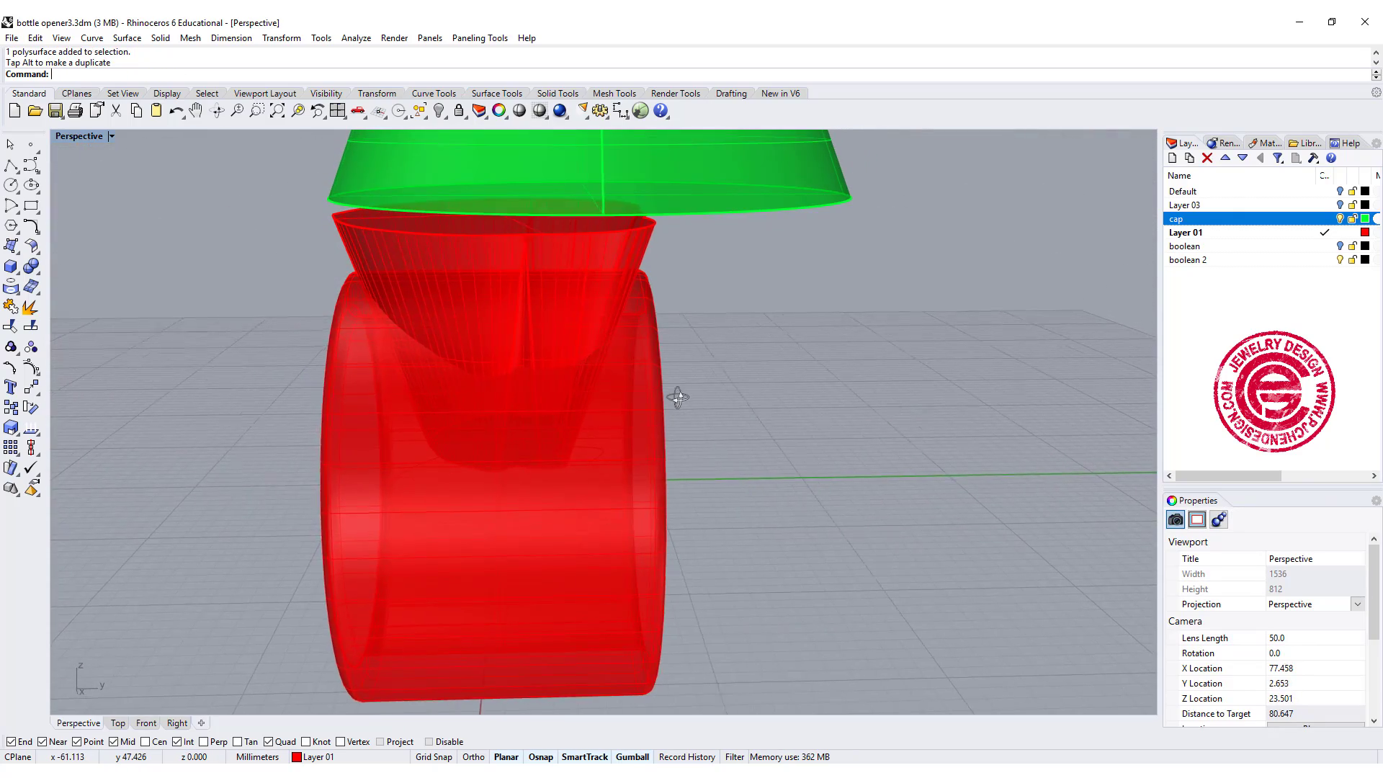
# Subtract the cone from the ring band with Boolean Difference
pyautogui.click(32, 267)
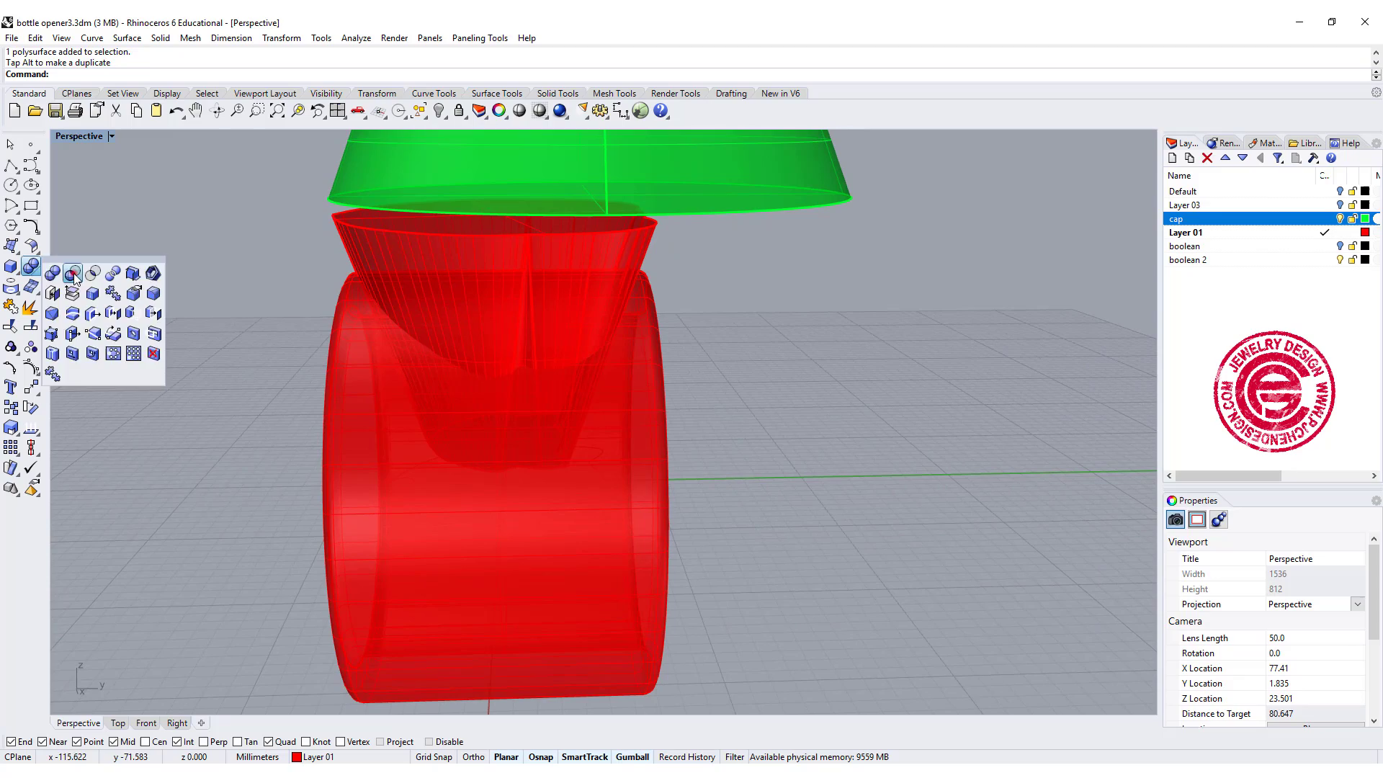
pyautogui.click(72, 274)
pyautogui.click(617, 455)
pyautogui.press('Return')
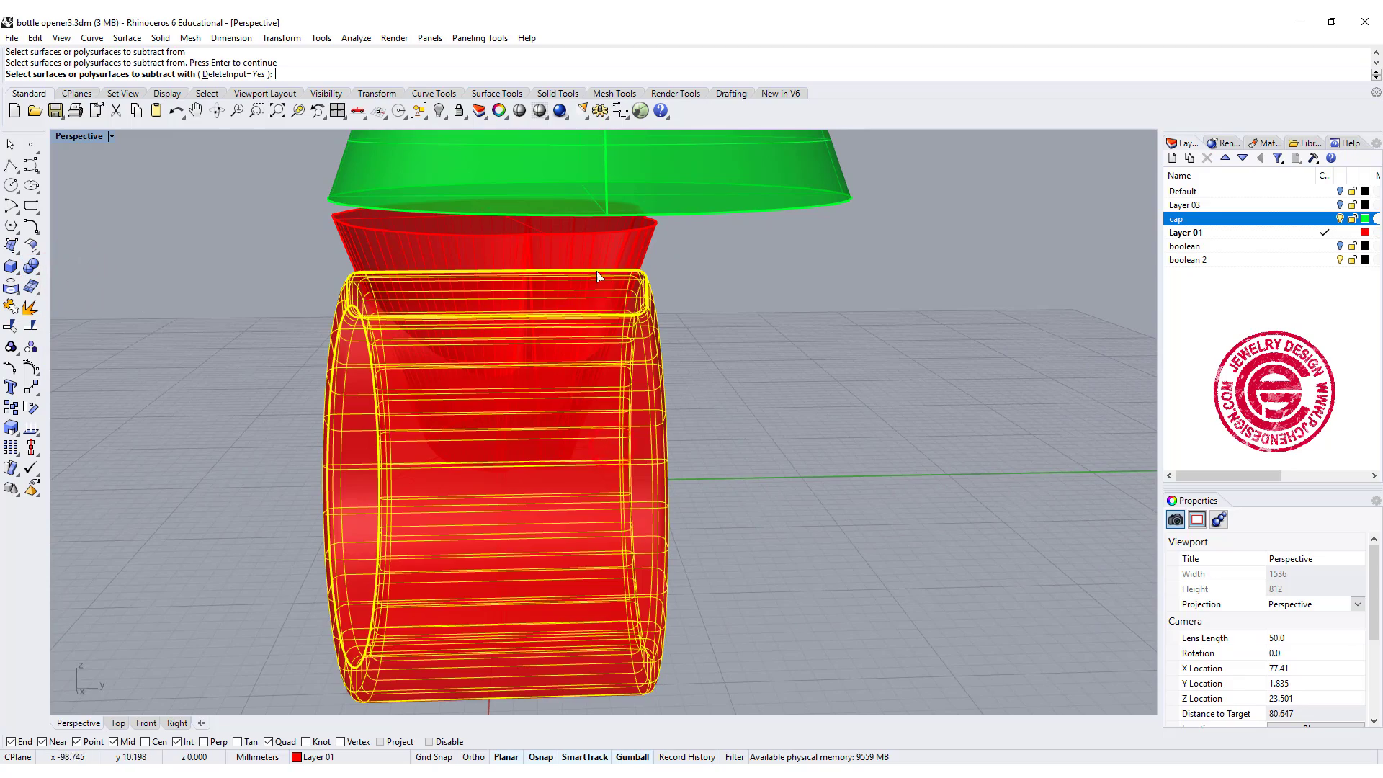
pyautogui.click(613, 253)
pyautogui.press('Return')
# Orbit to inspect the notched band, then undo the cut with Ctrl+Z
pyautogui.moveTo(684, 360); pyautogui.dragTo(555, 256, button='right')
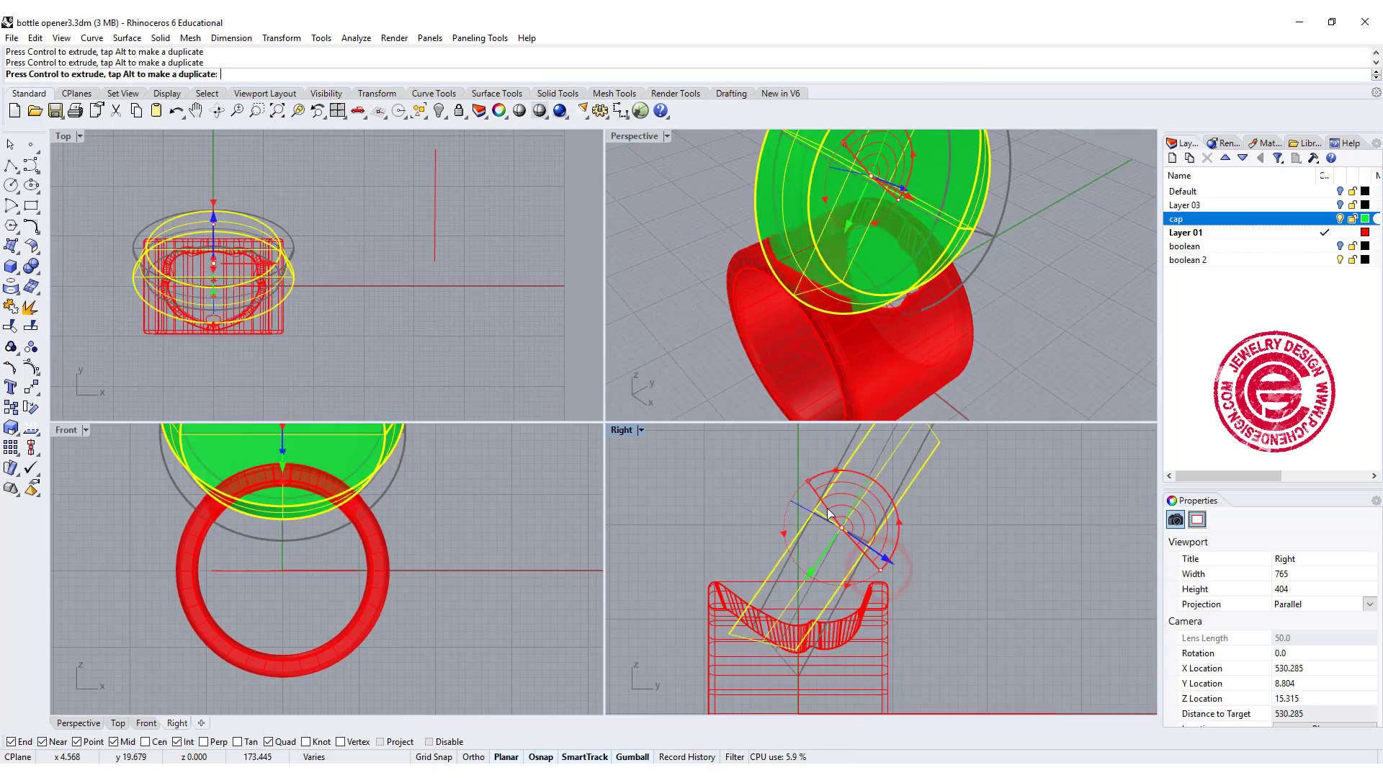
pyautogui.moveTo(839, 490); pyautogui.dragTo(830, 519)
pyautogui.click(366, 240)
pyautogui.moveTo(789, 240); pyautogui.dragTo(889, 237, button='right')
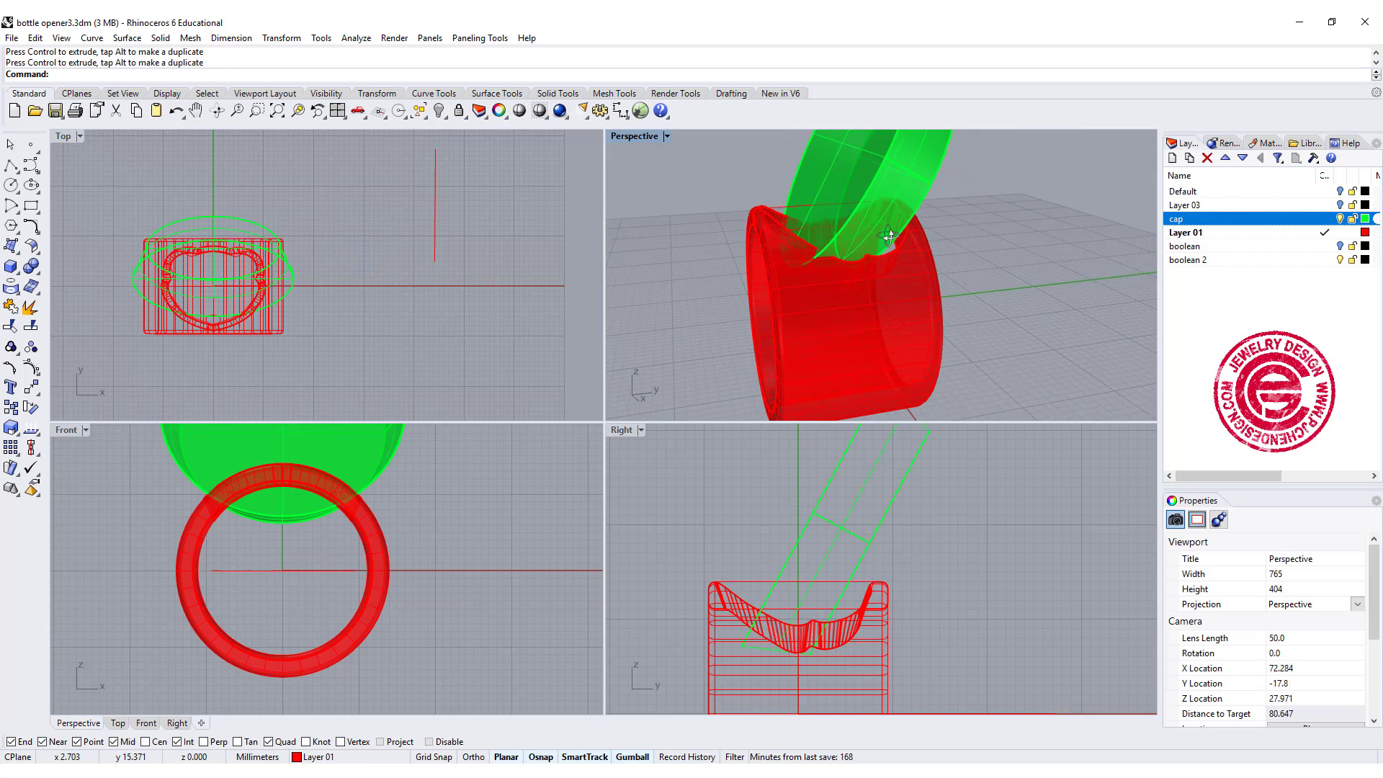
pyautogui.scroll(2, 856, 268)
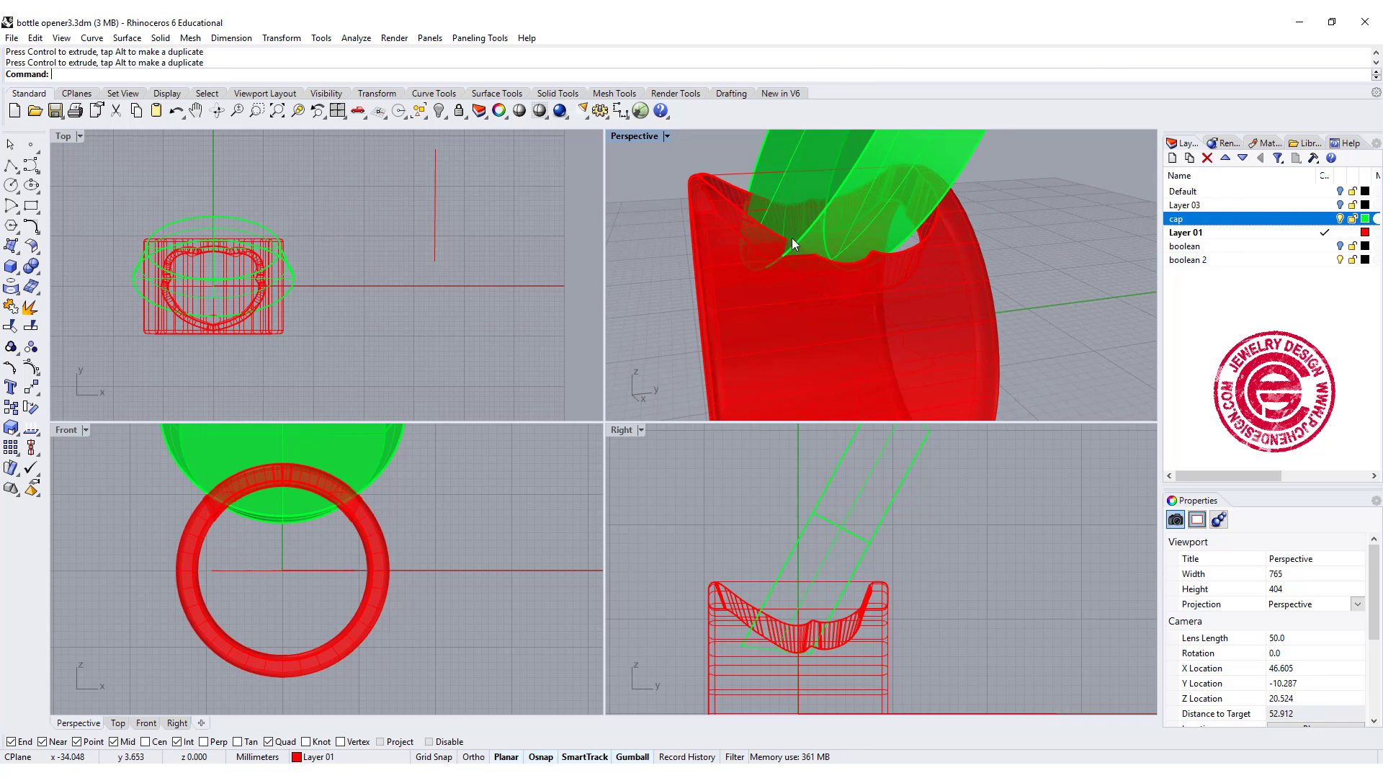
pyautogui.moveTo(792, 245); pyautogui.dragTo(979, 292, button='right')
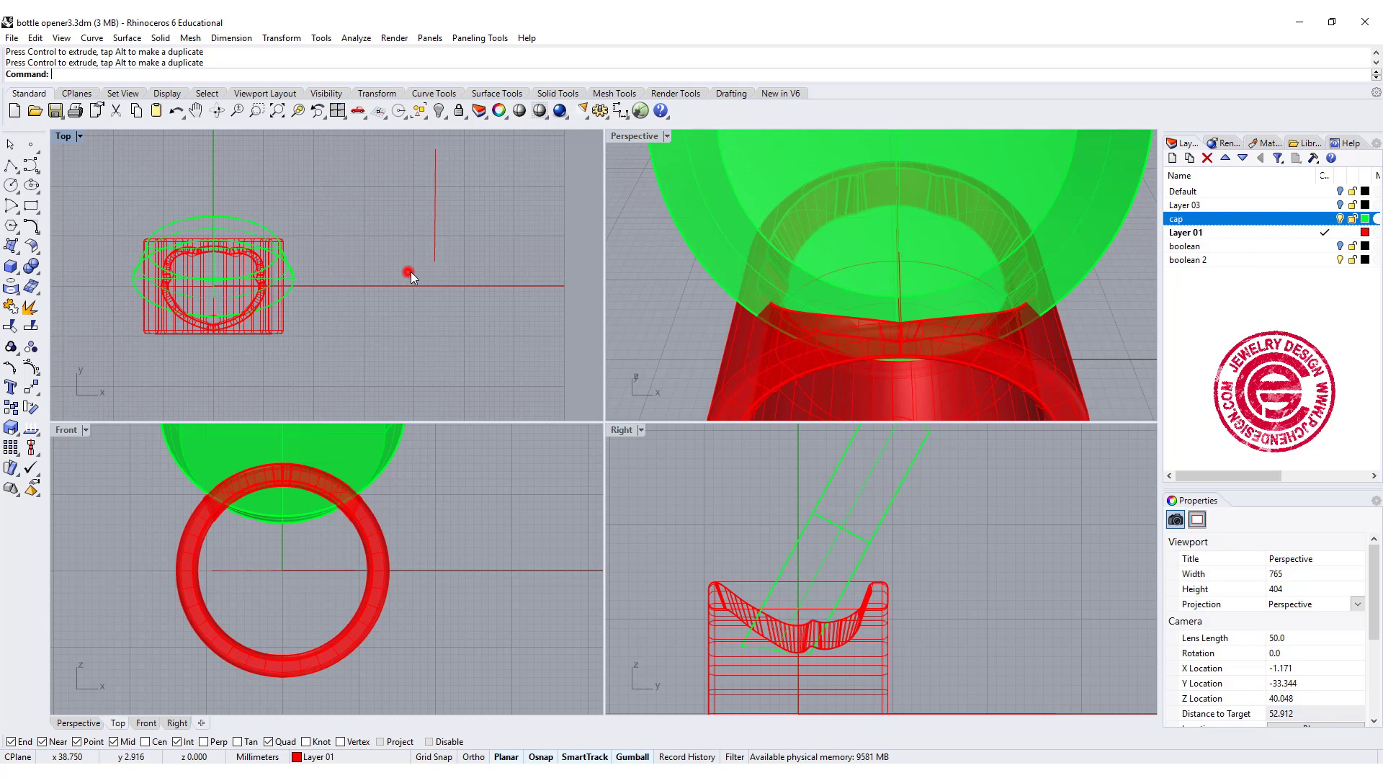
pyautogui.hotkey('ctrl', 'z')
pyautogui.hotkey('ctrl', 'z')
pyautogui.hotkey('ctrl', 'z')
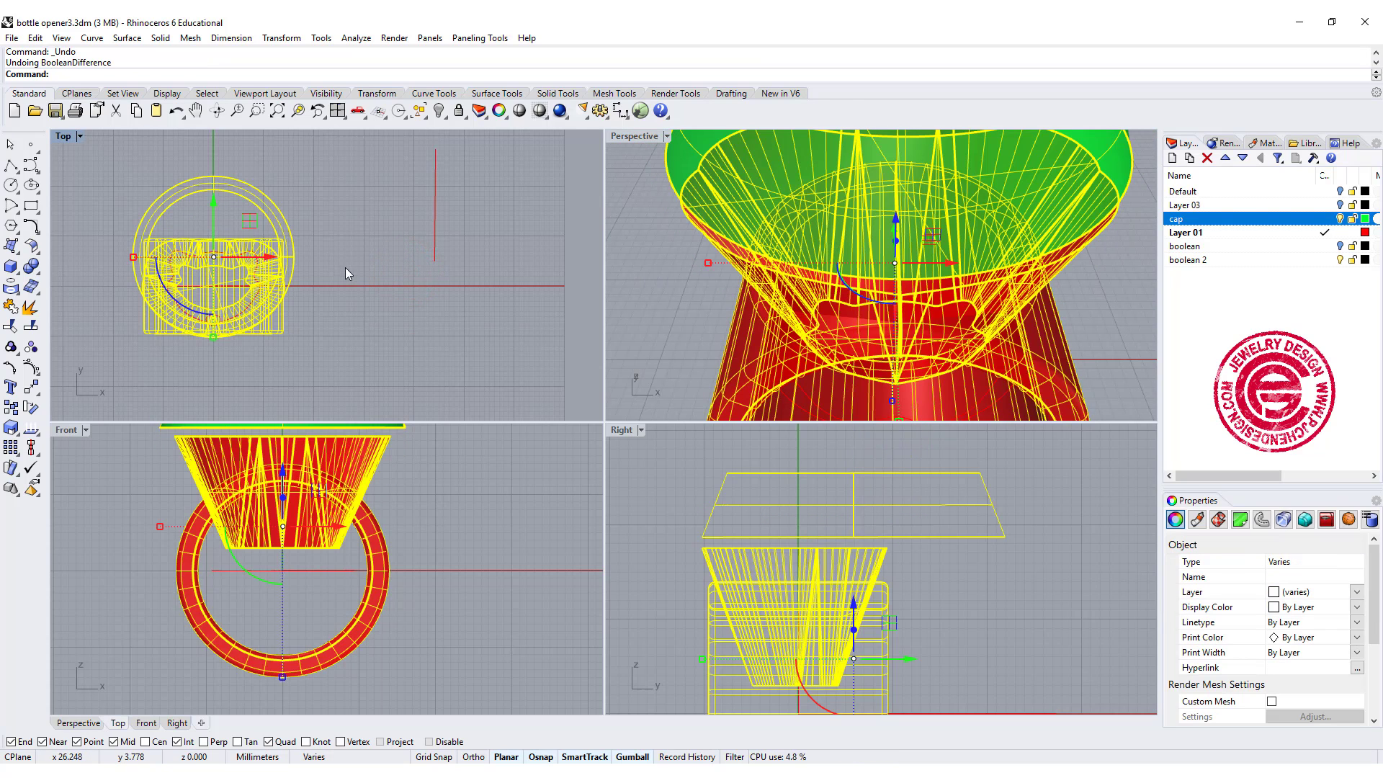
# Widen the cone cutter further by dragging its gumball scale handle in the Front view
pyautogui.click(340, 280)
pyautogui.click(357, 439)
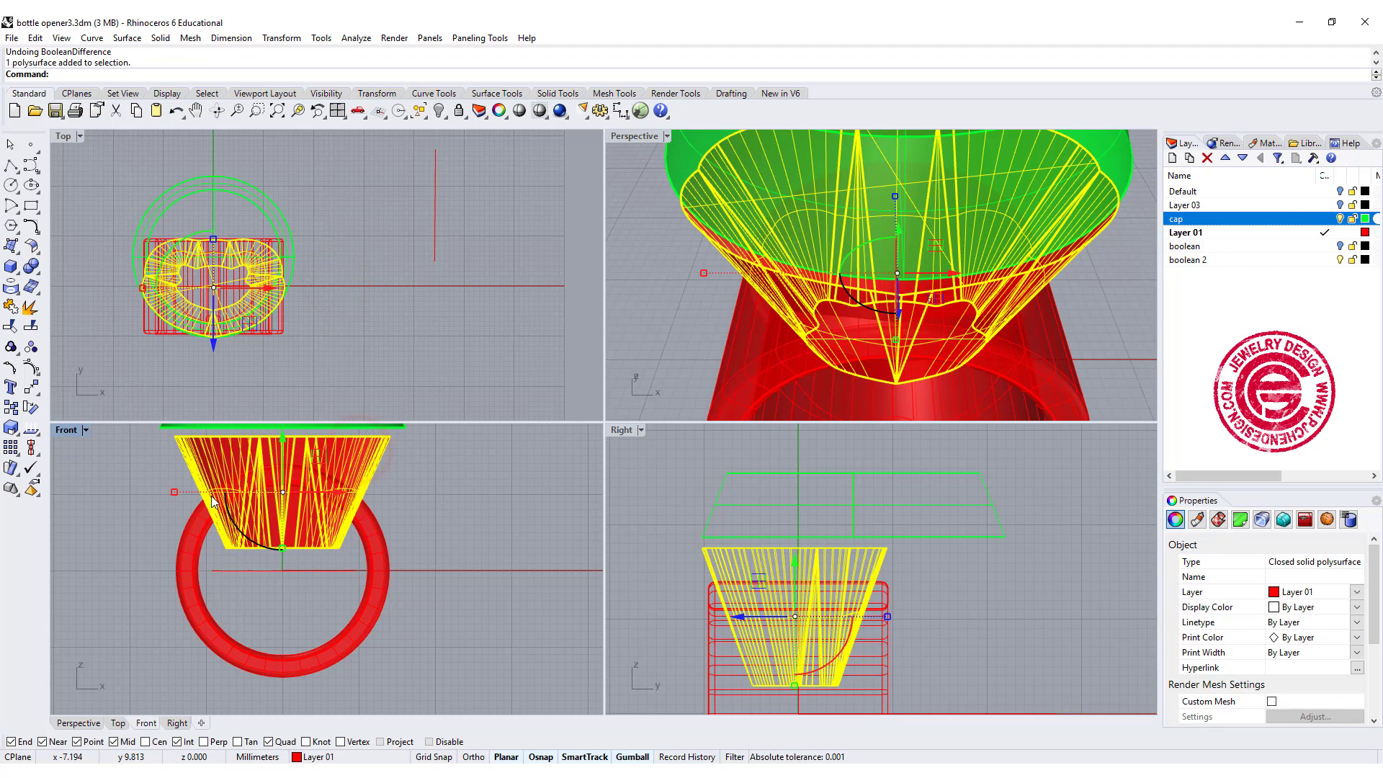
pyautogui.moveTo(175, 491); pyautogui.dragTo(149, 492)
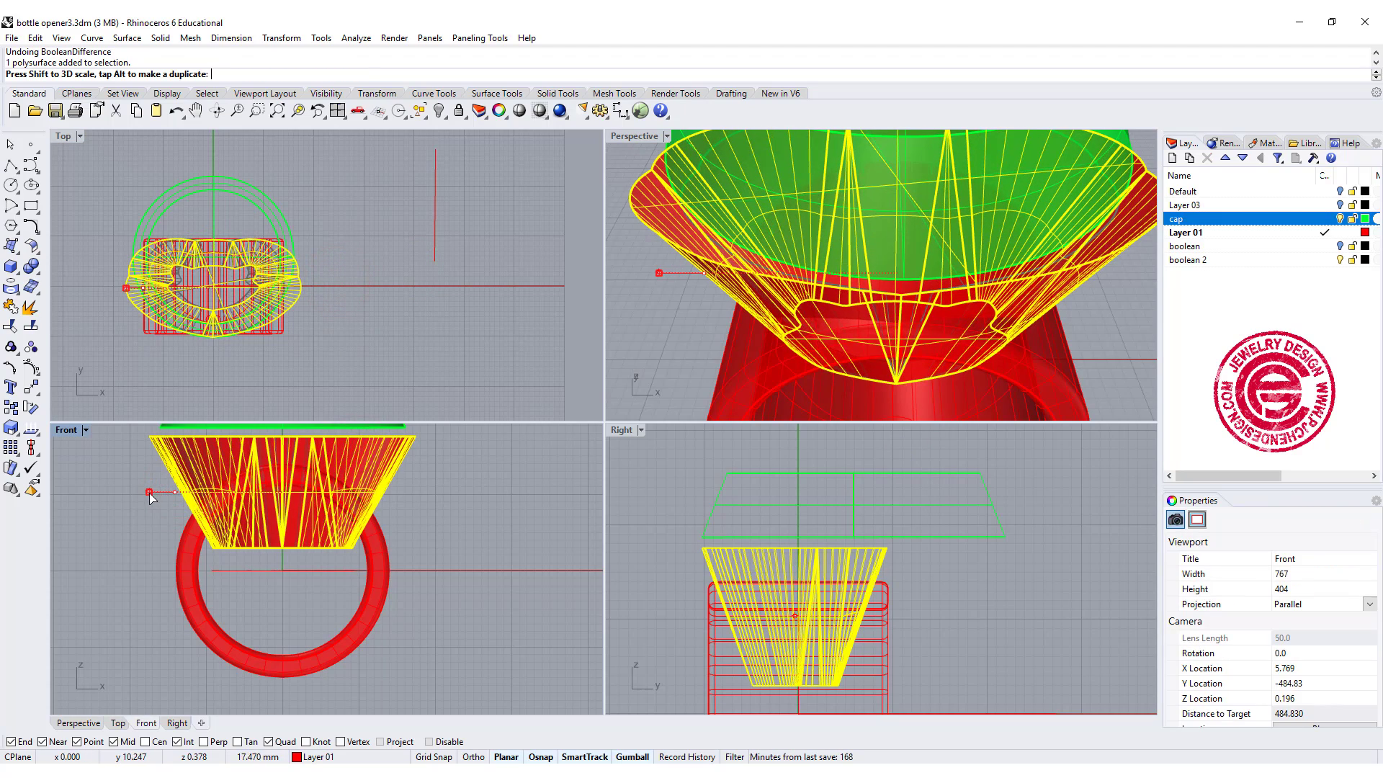
pyautogui.click(595, 232)
pyautogui.moveTo(1008, 374); pyautogui.dragTo(774, 227, button='right')
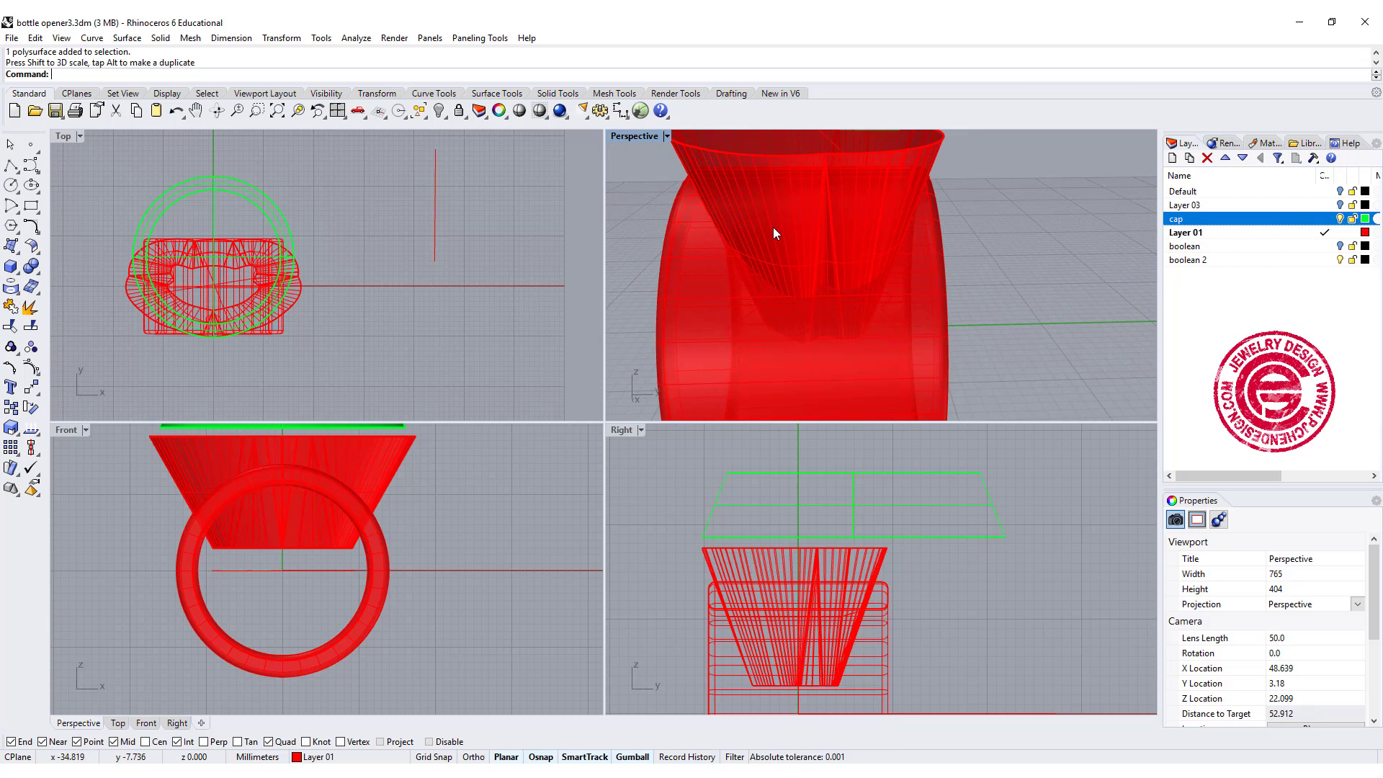
# Tilt the green cap to a steep new angle using the gumball rotation arc
pyautogui.click(932, 537)
pyautogui.moveTo(818, 545); pyautogui.dragTo(850, 497)
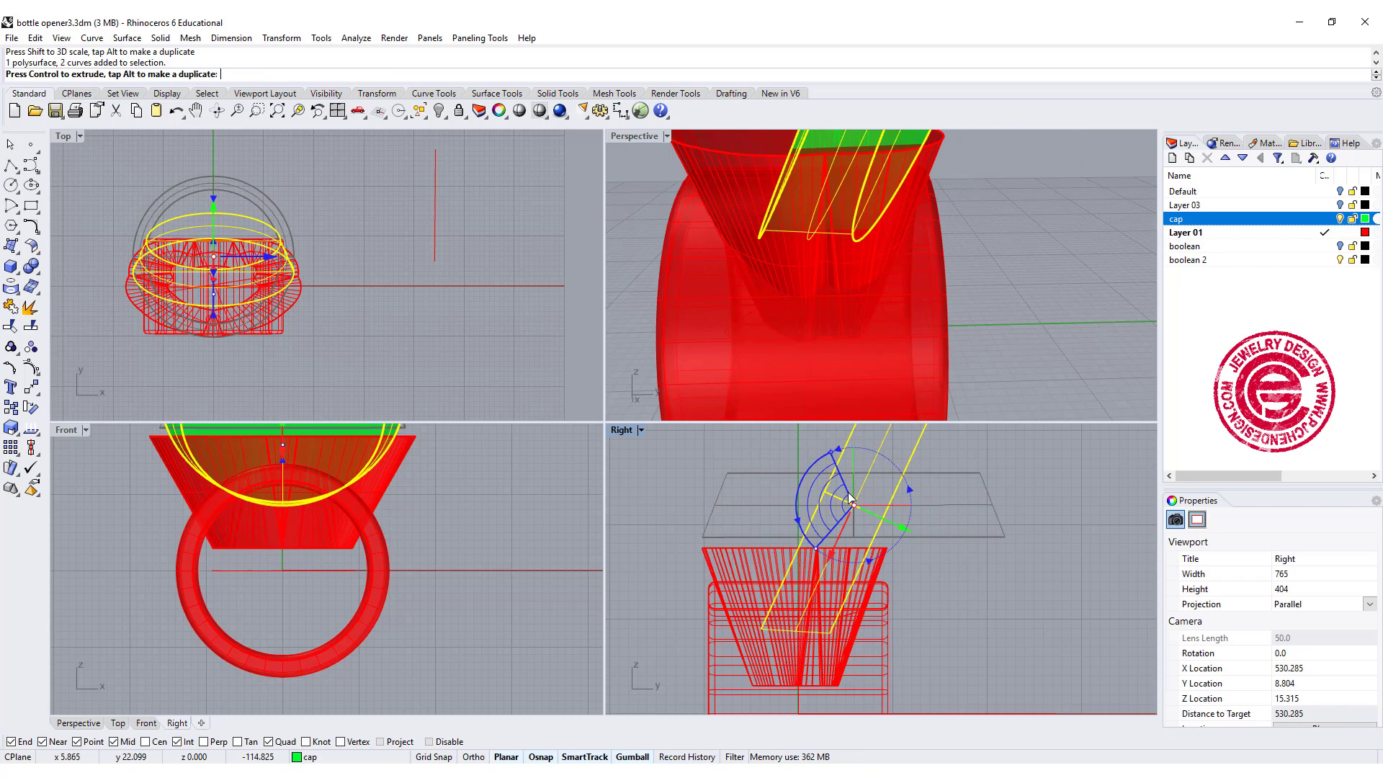
pyautogui.click(1077, 248)
pyautogui.moveTo(1073, 239); pyautogui.dragTo(869, 216, button='right')
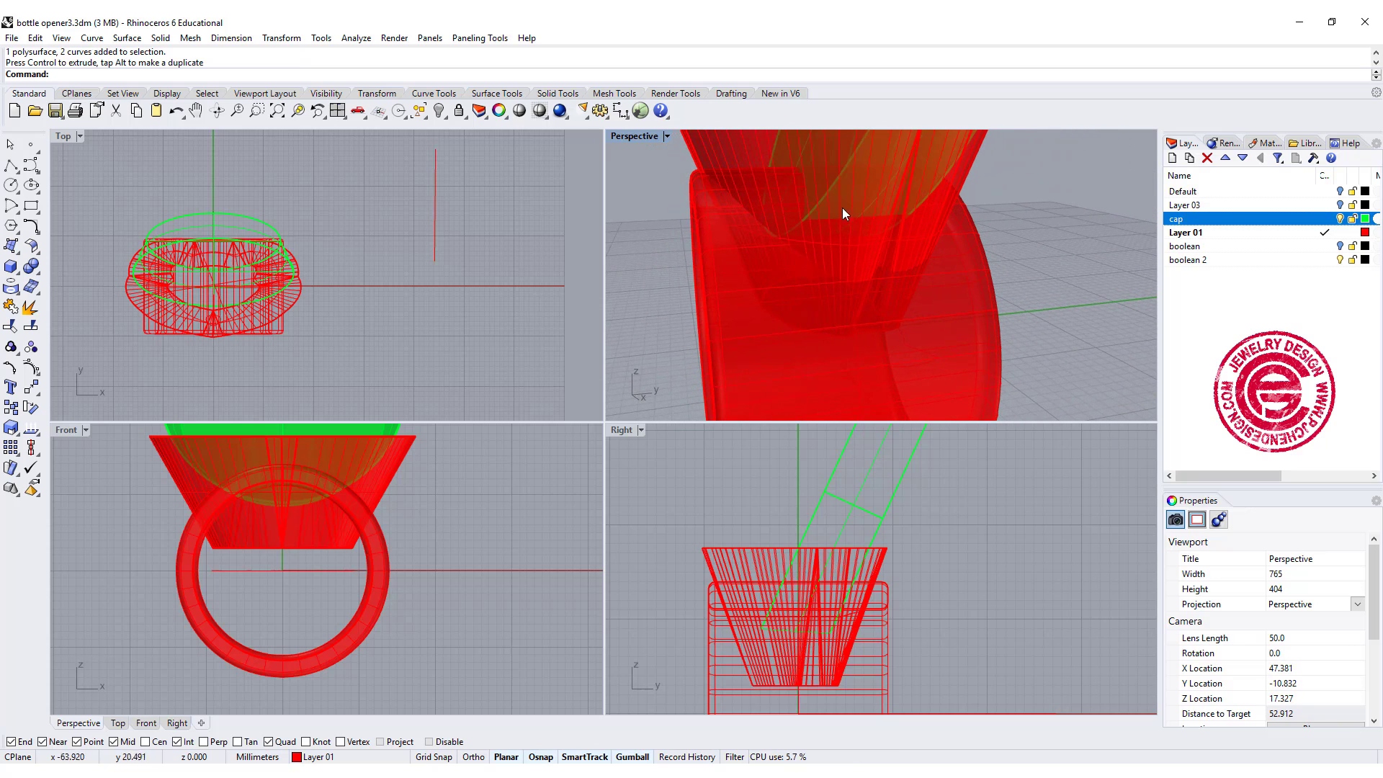
# In the Right view, Boolean-subtract the green cap from the red ring body
pyautogui.click(911, 587)
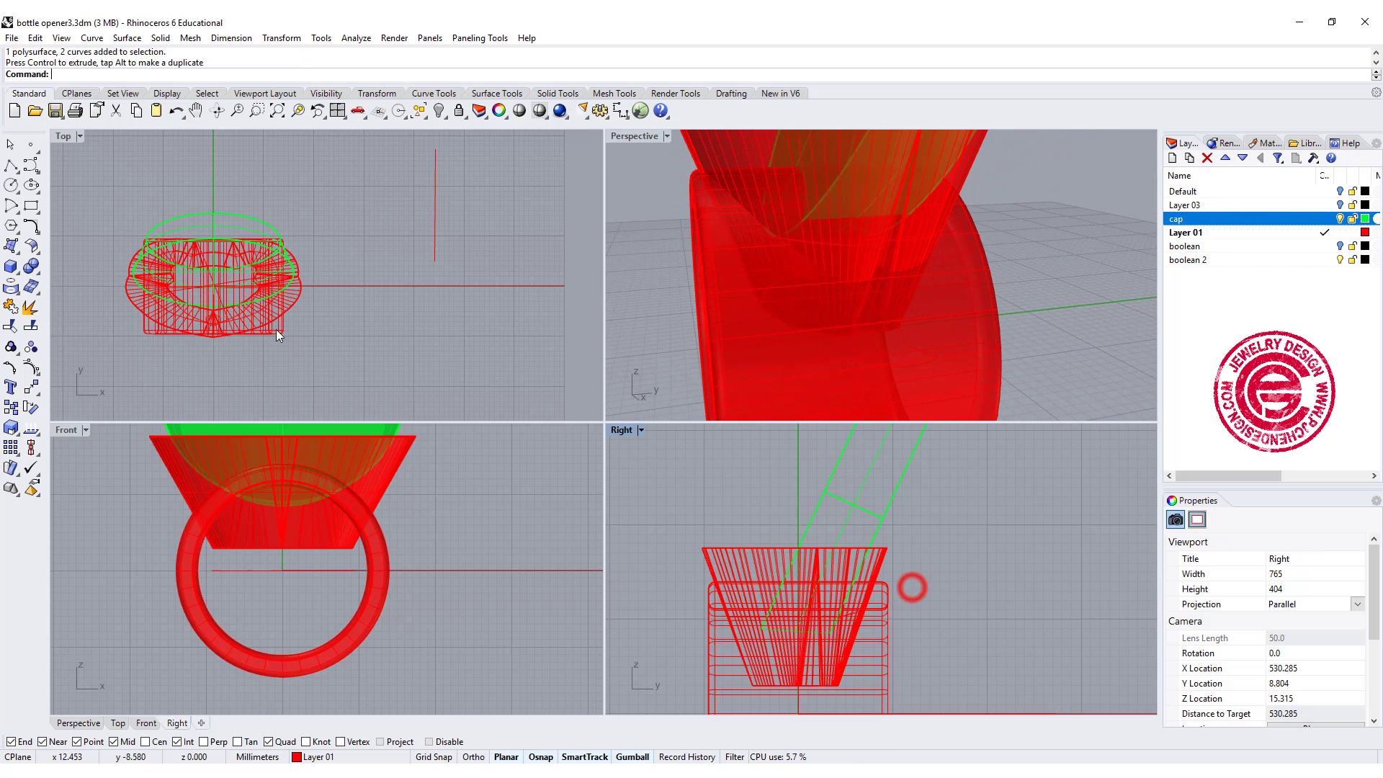
pyautogui.click(31, 267)
pyautogui.click(72, 274)
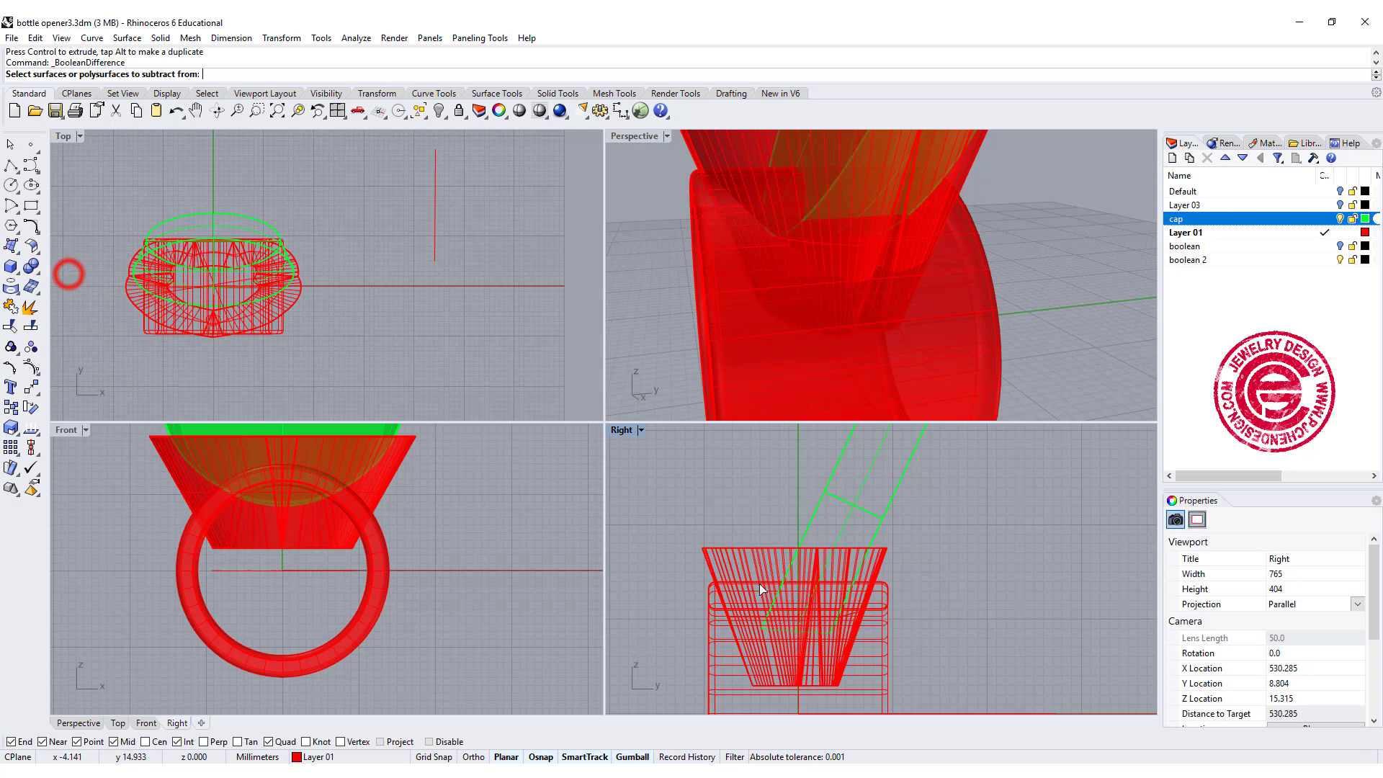
pyautogui.click(882, 607)
pyautogui.press('Return')
pyautogui.click(877, 558)
pyautogui.press('Return')
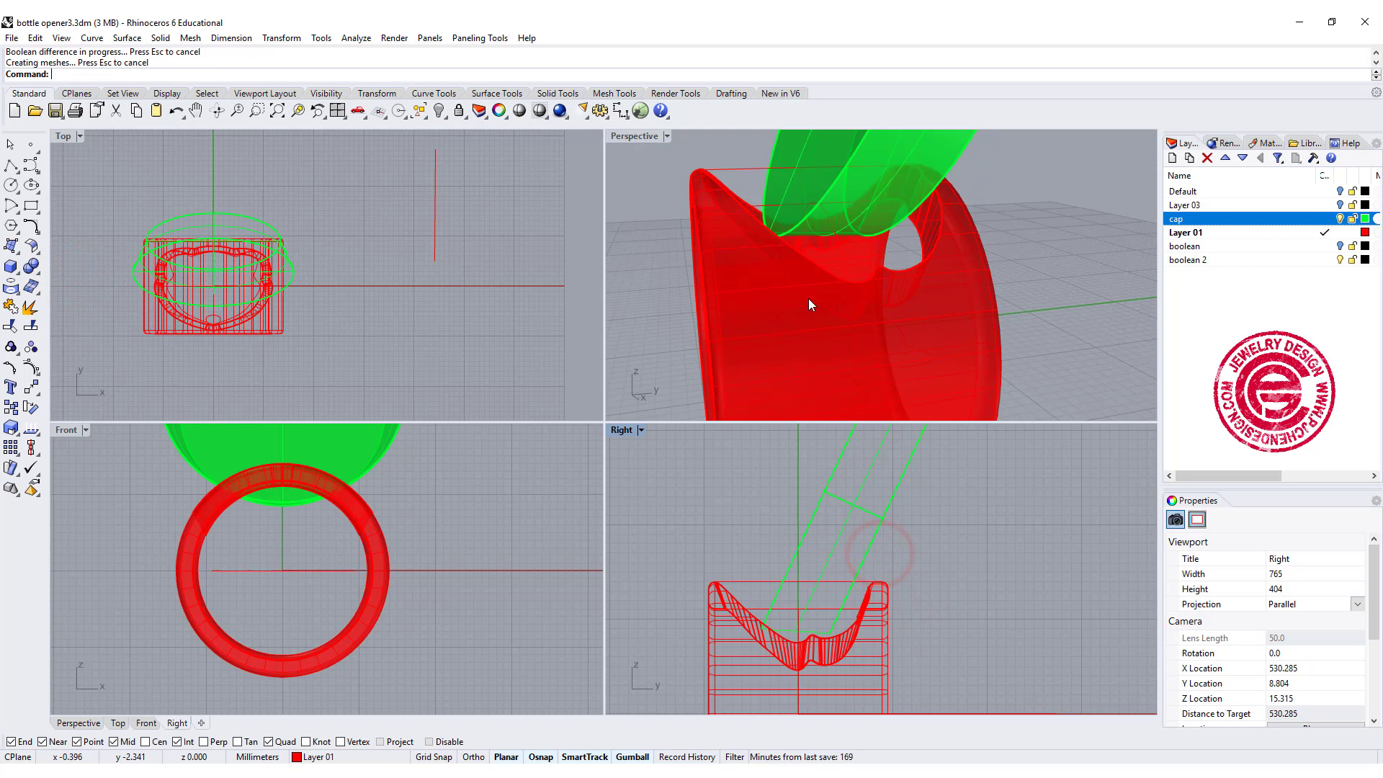
pyautogui.moveTo(808, 299); pyautogui.dragTo(993, 338, button='right')
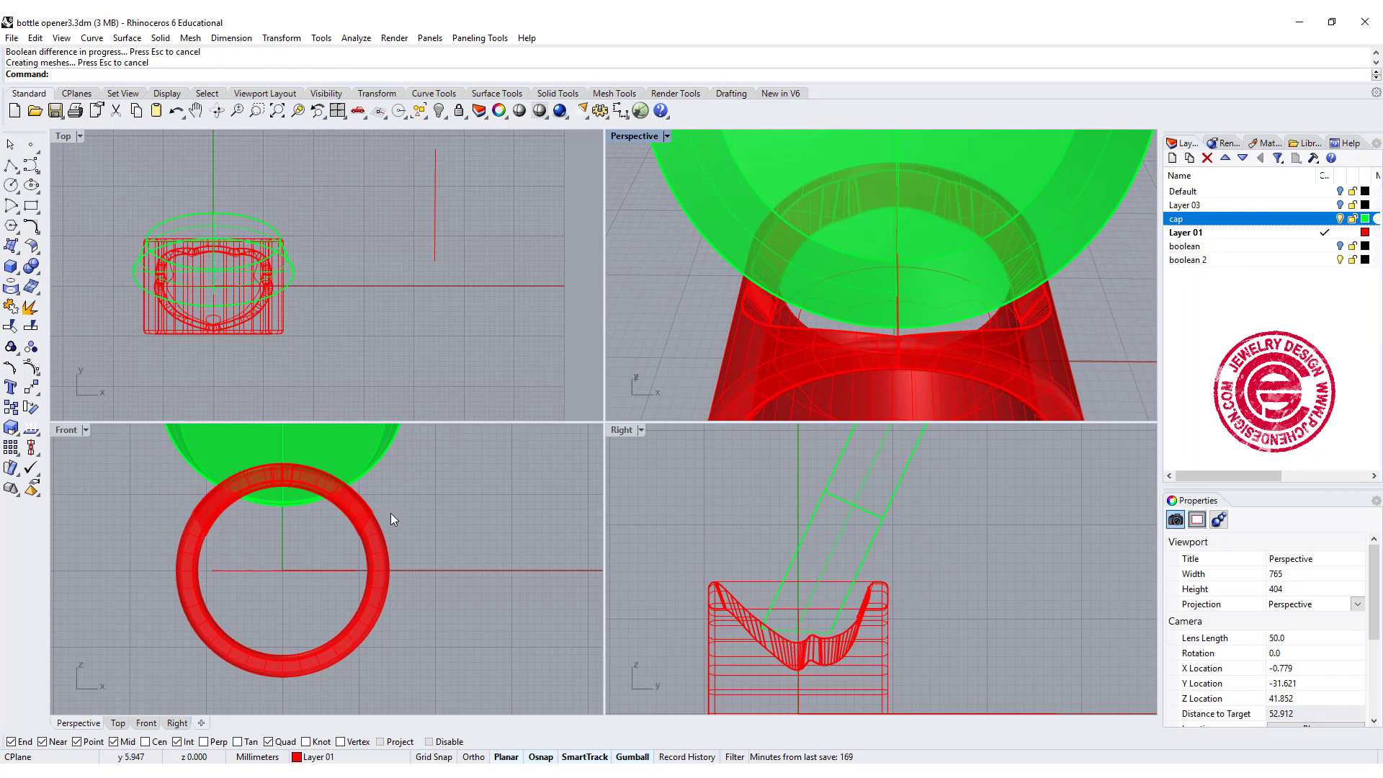
# Lift the green cap up above the ring with its gumball arrow
pyautogui.click(369, 457)
pyautogui.moveTo(527, 525); pyautogui.dragTo(536, 629, button='right')
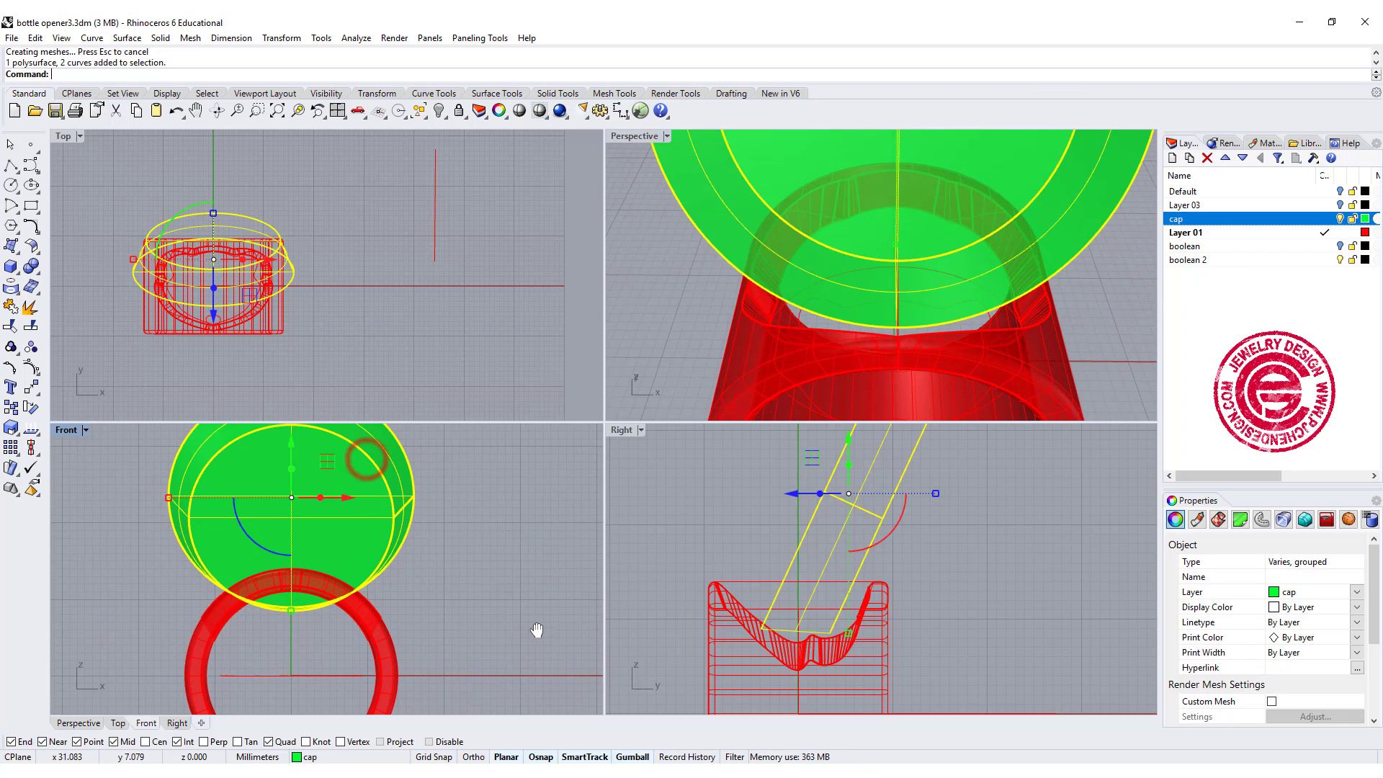
pyautogui.click(291, 447)
pyautogui.click(483, 515)
pyautogui.moveTo(951, 326); pyautogui.dragTo(851, 328, button='right')
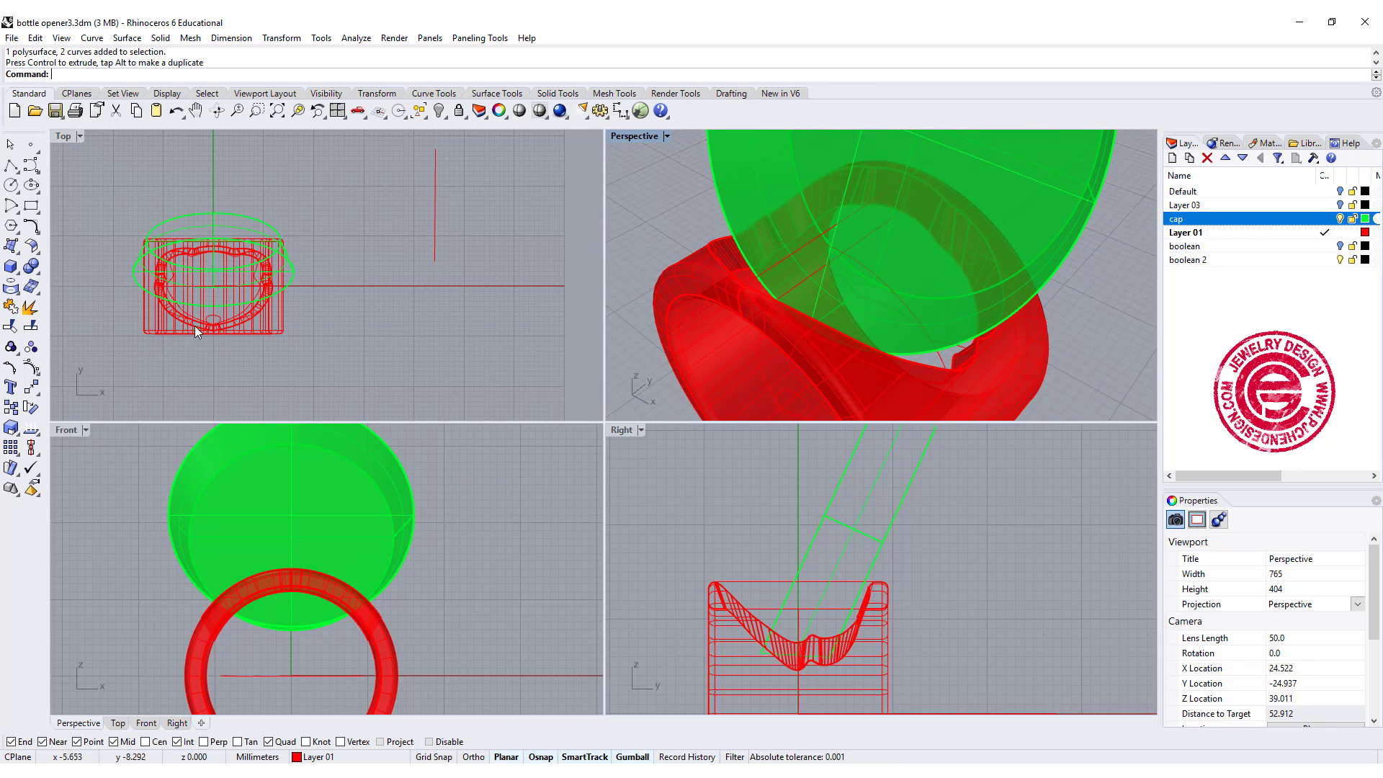
# Start a straight extrusion of the small oval curve in a maximized Perspective view
pyautogui.scroll(5, 196, 331)
pyautogui.click(225, 306)
pyautogui.hotkey('ctrl', 'F4')
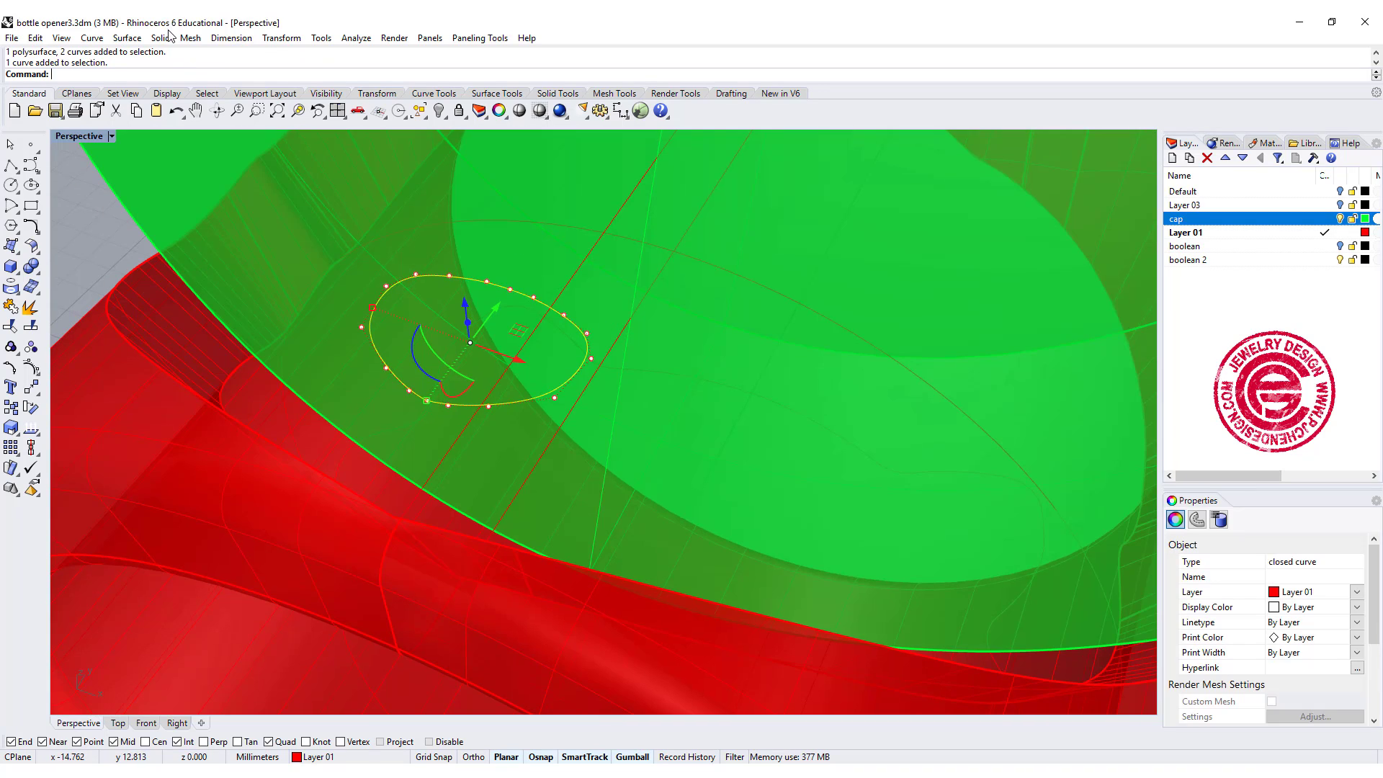
pyautogui.click(167, 37)
pyautogui.moveTo(252, 293)
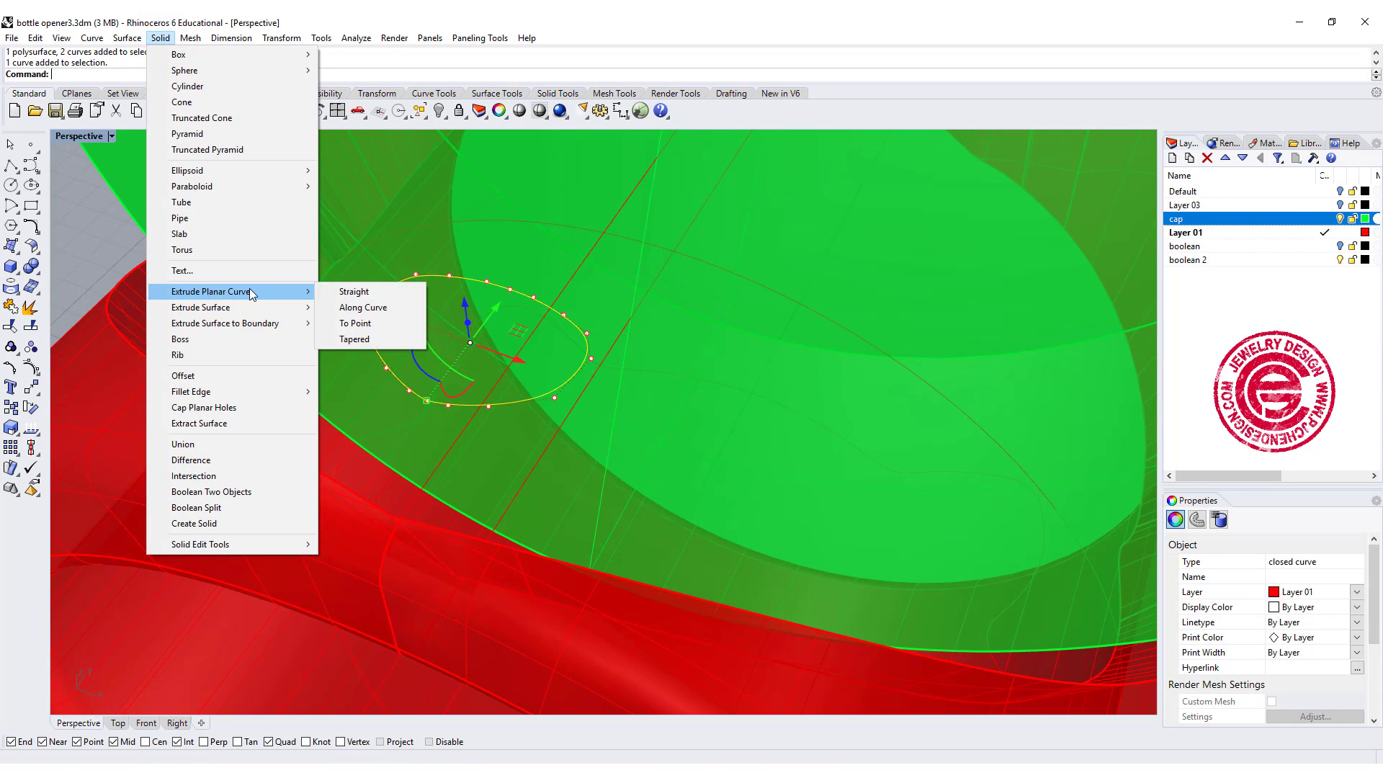
pyautogui.click(375, 293)
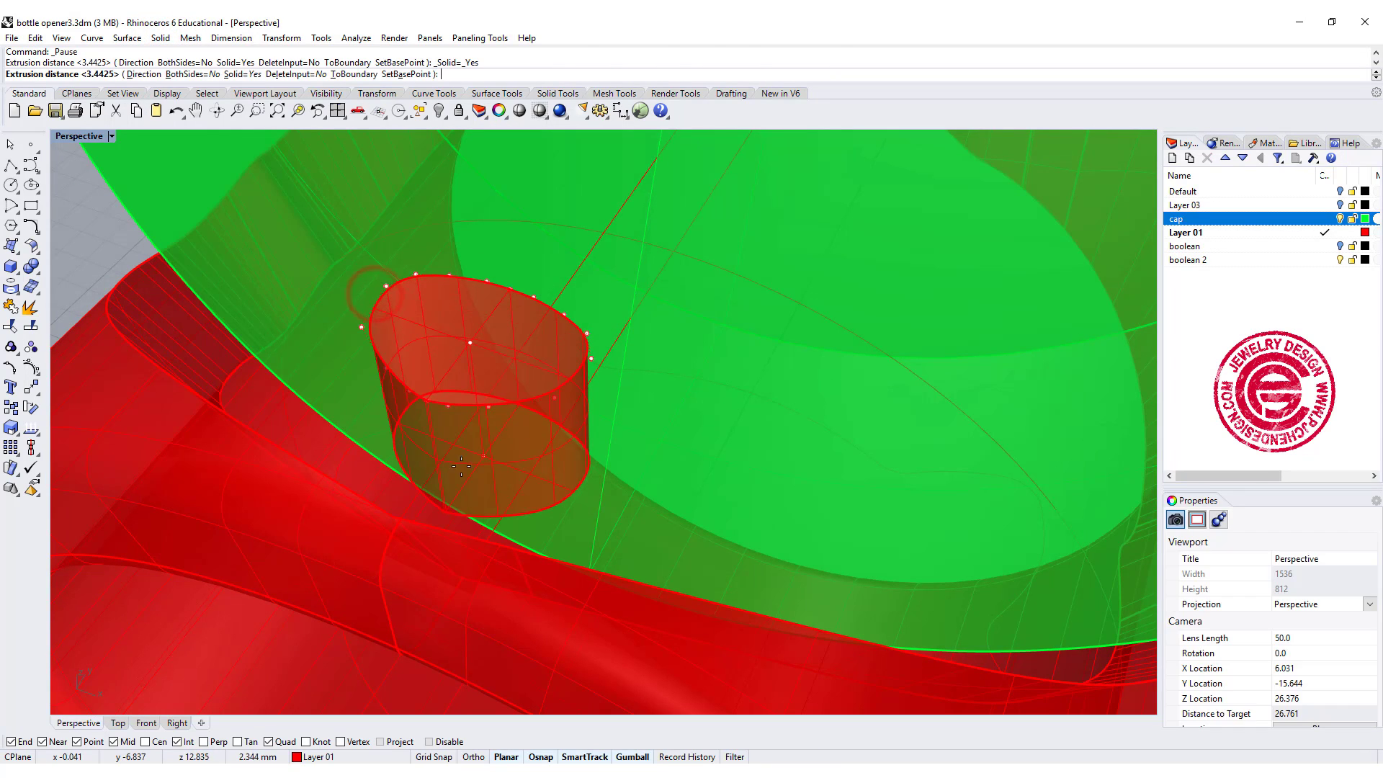
# Extend the oval post down to the band, then enlarge it and lower it into the rim
pyautogui.moveTo(479, 557); pyautogui.dragTo(494, 447, button='right')
pyautogui.click(496, 418)
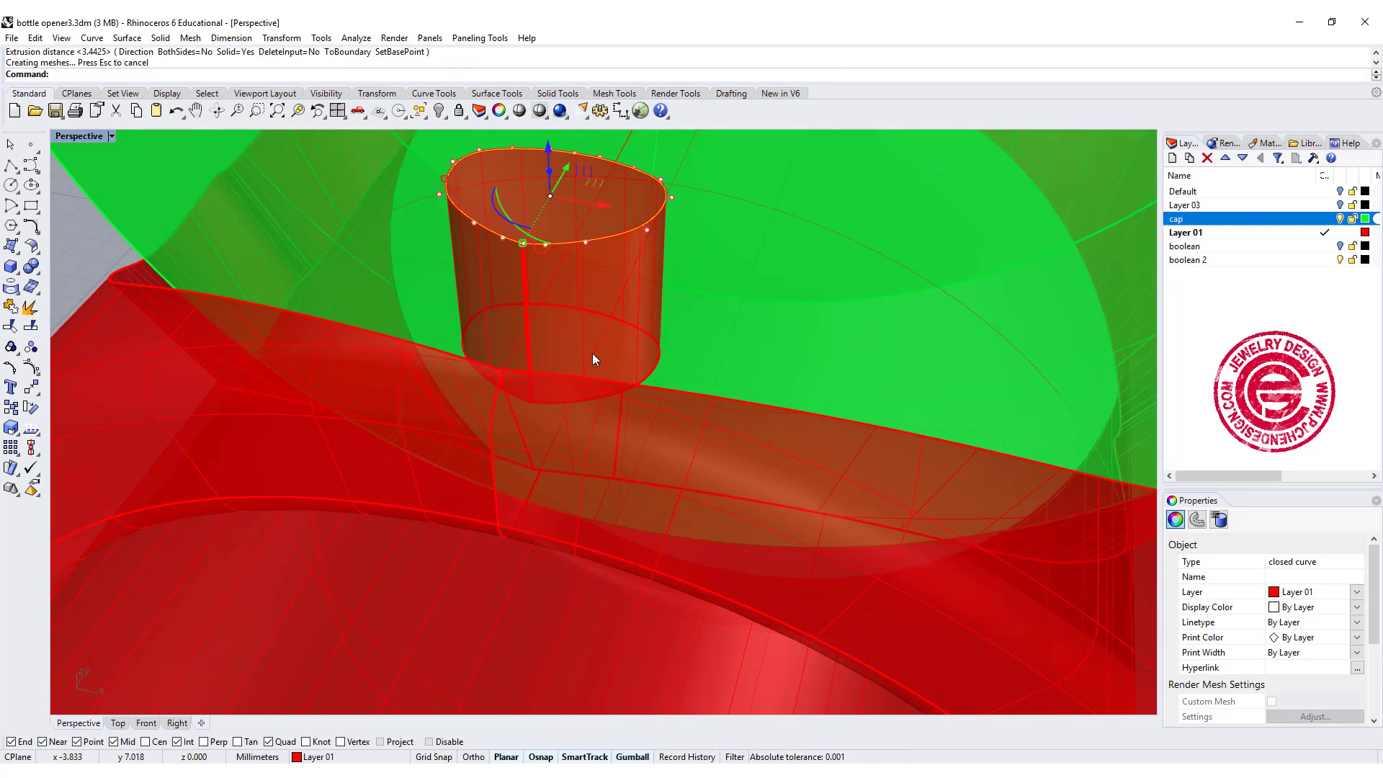
pyautogui.click(588, 344)
pyautogui.moveTo(587, 345); pyautogui.dragTo(602, 348, button='right')
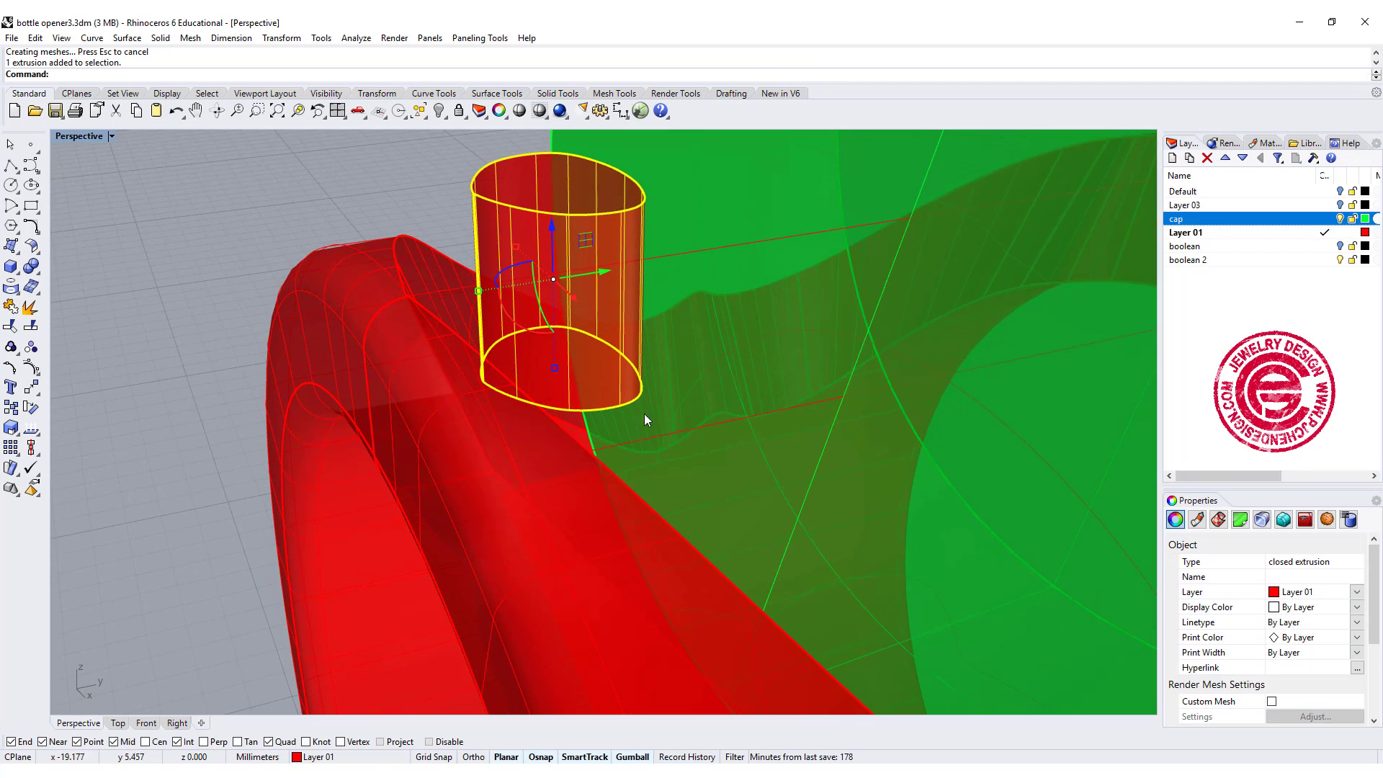
pyautogui.moveTo(644, 413); pyautogui.dragTo(568, 310, button='right')
pyautogui.moveTo(509, 295); pyautogui.dragTo(444, 288)
pyautogui.moveTo(573, 249); pyautogui.dragTo(569, 282)
pyautogui.click(667, 520)
pyautogui.moveTo(667, 520); pyautogui.dragTo(581, 234, button='right')
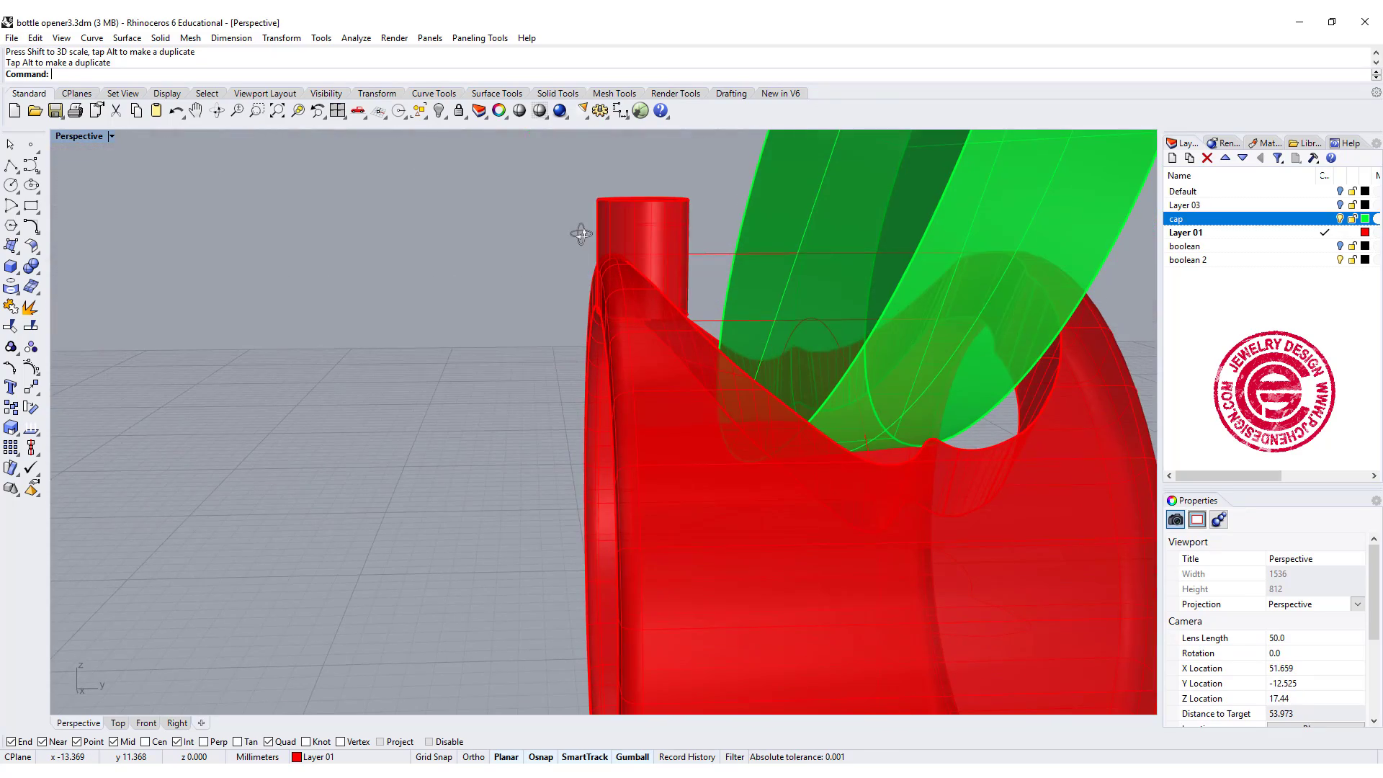
# Try tilting the cylinder cap with the gumball, then undo so it stays upright
pyautogui.click(639, 225)
pyautogui.moveTo(643, 311); pyautogui.dragTo(666, 226)
pyautogui.hotkey('ctrl', 'z')
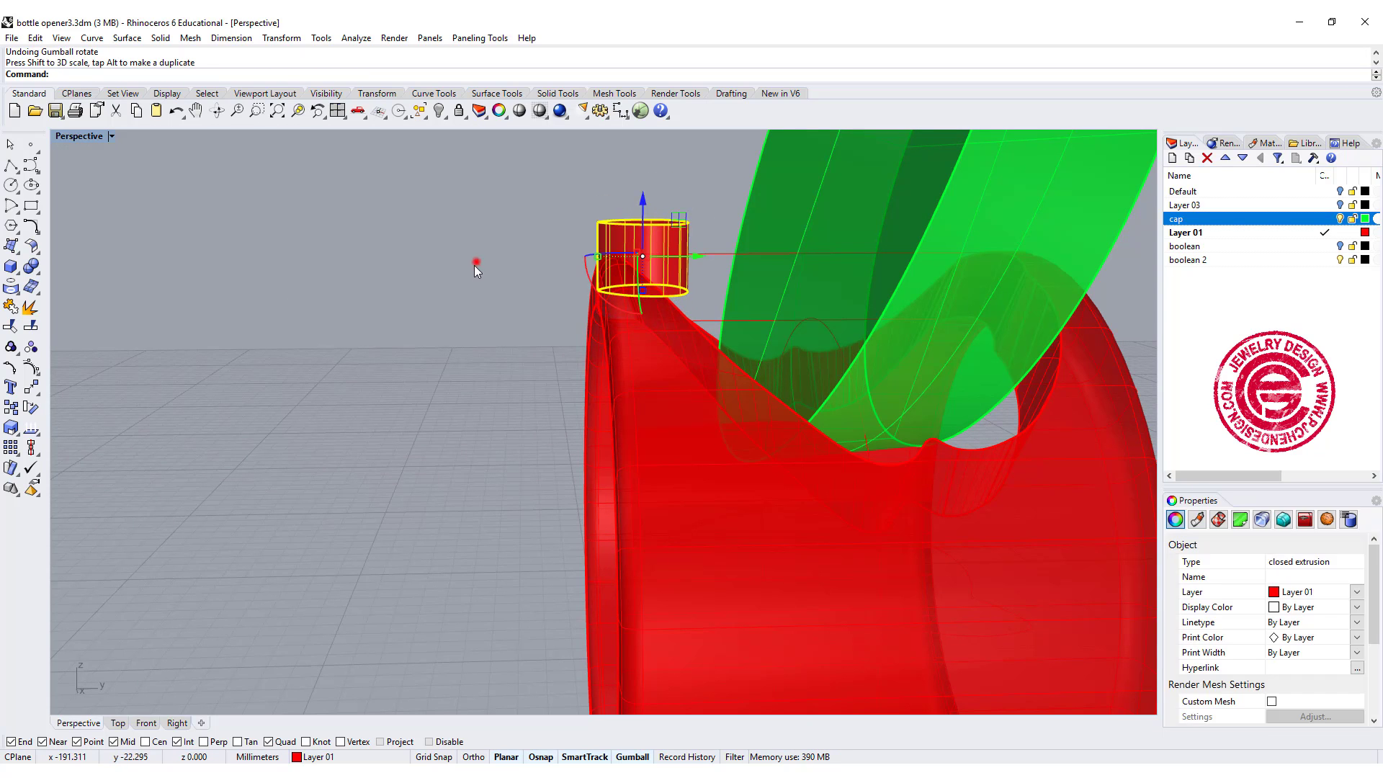
pyautogui.click(474, 265)
pyautogui.moveTo(474, 265); pyautogui.dragTo(643, 296, button='right')
pyautogui.scroll(5, 642, 295)
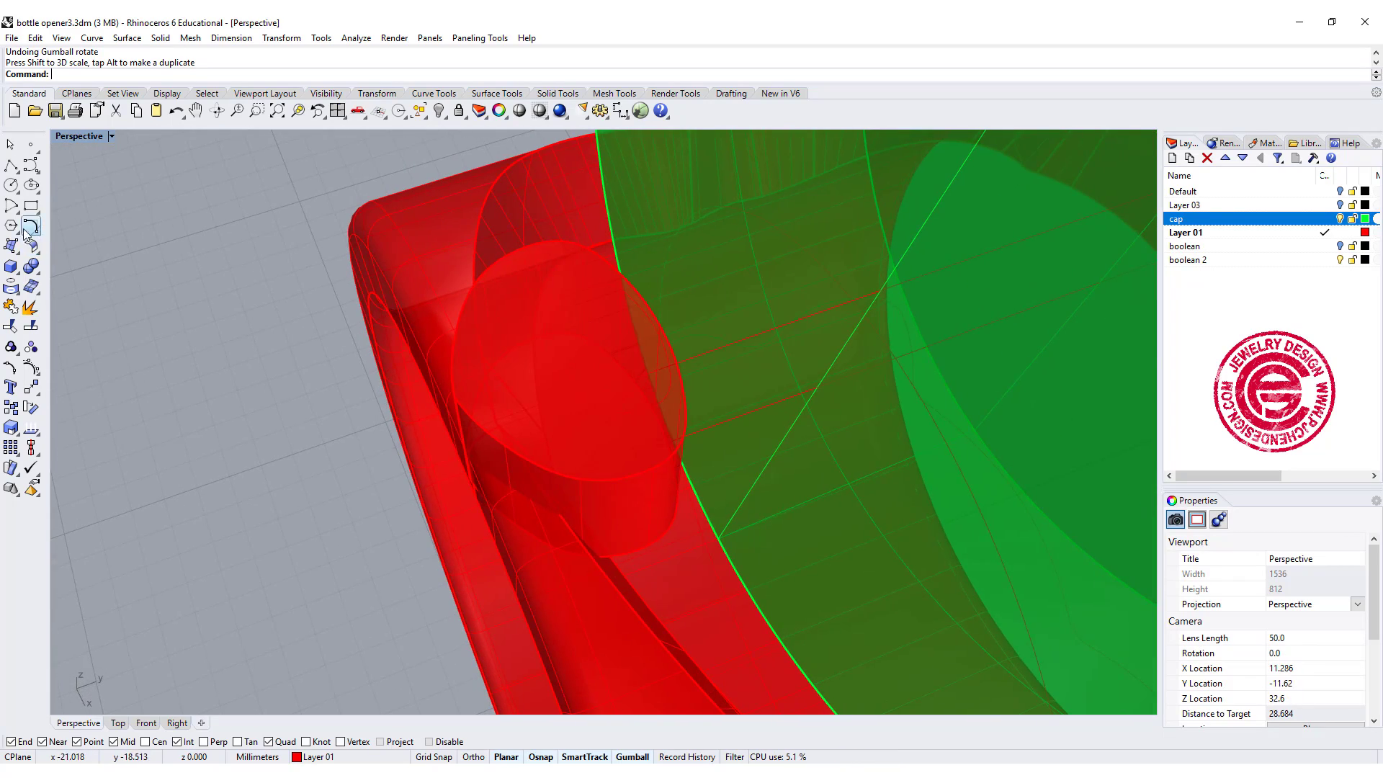
# Start FilletEdge on the cap with the radius set to 0.8
pyautogui.click(32, 267)
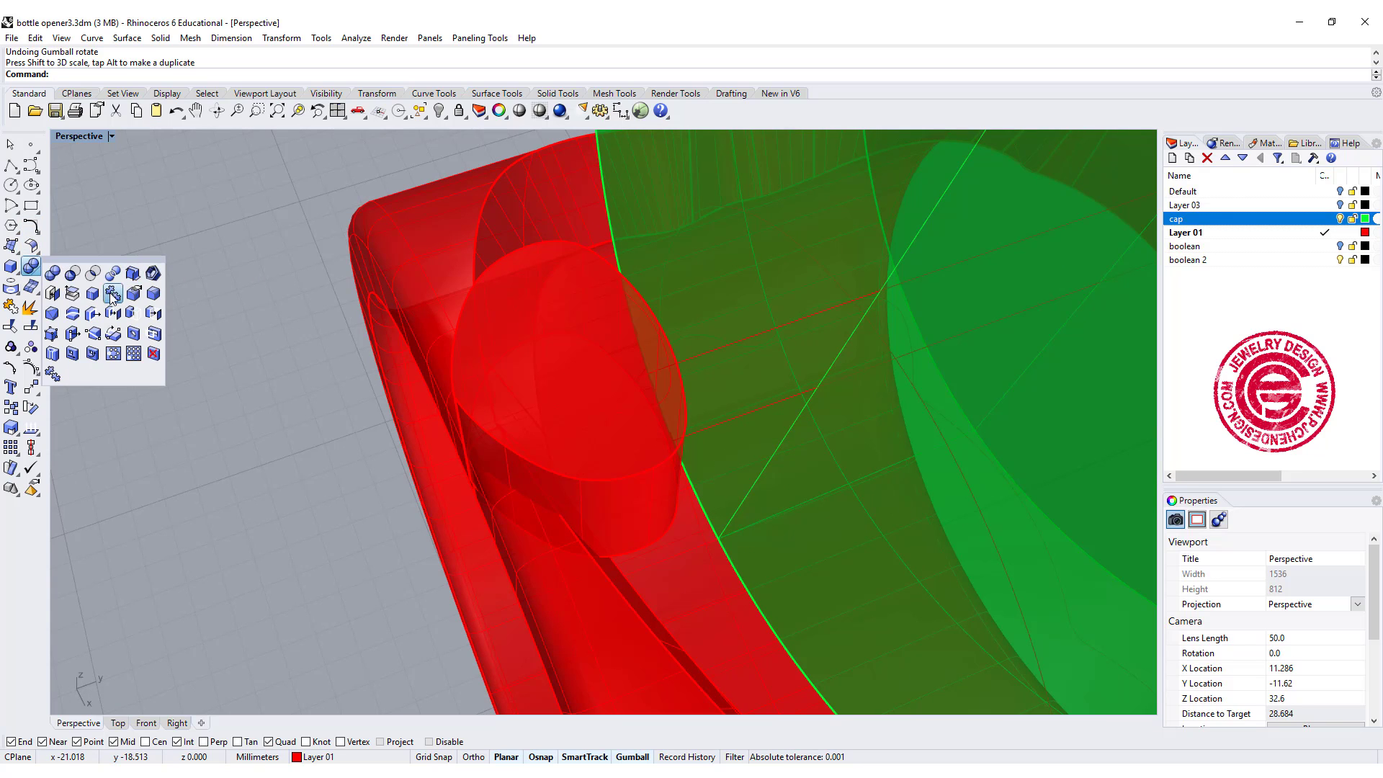
pyautogui.click(153, 292)
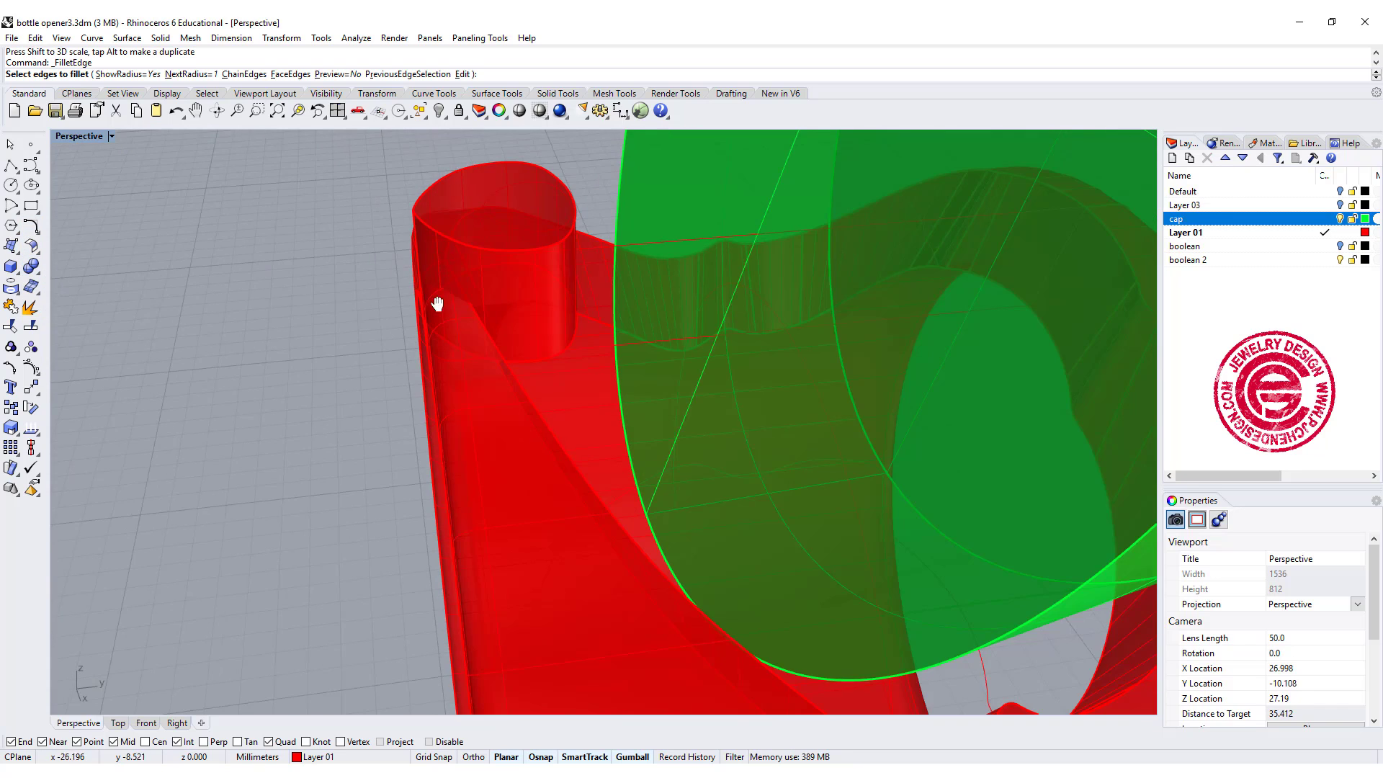
pyautogui.moveTo(434, 300); pyautogui.dragTo(283, 185, button='right')
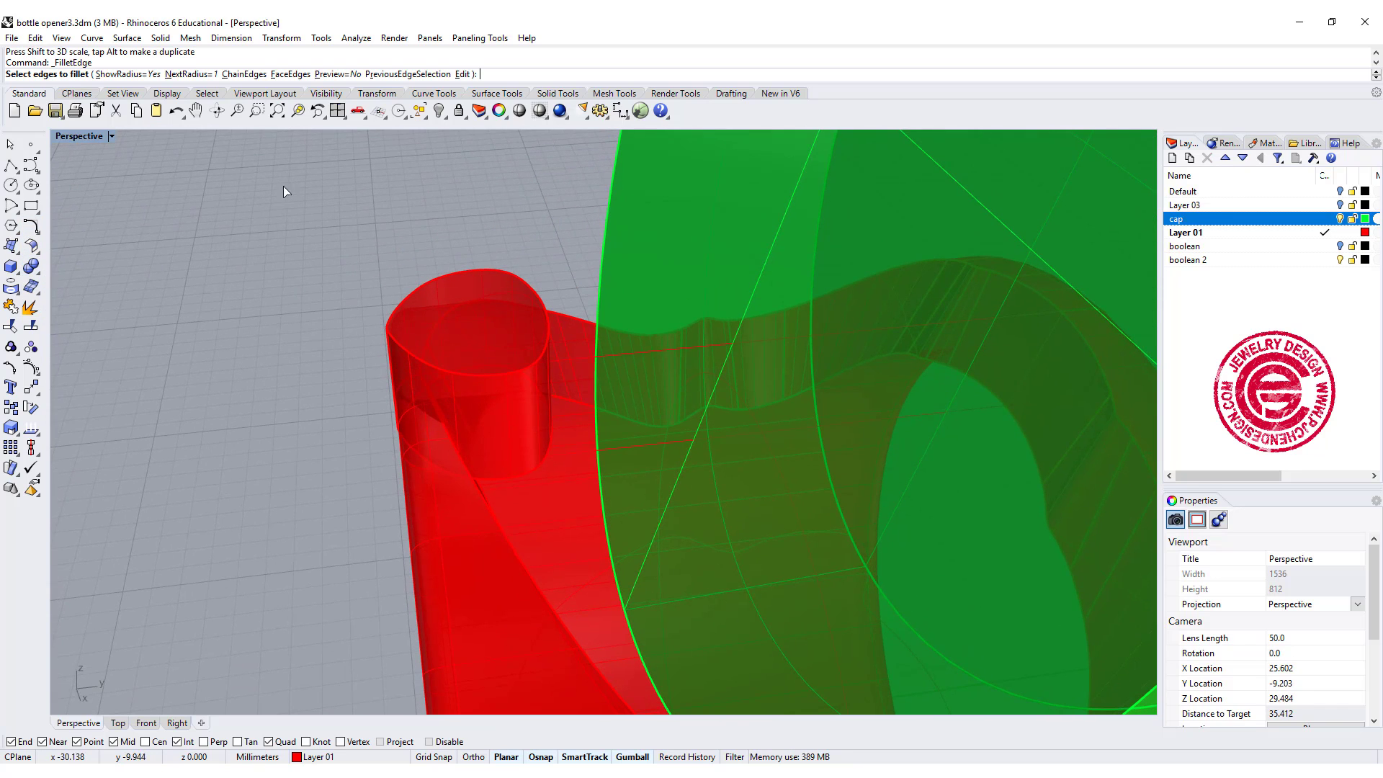
pyautogui.click(193, 75)
pyautogui.write('0.')
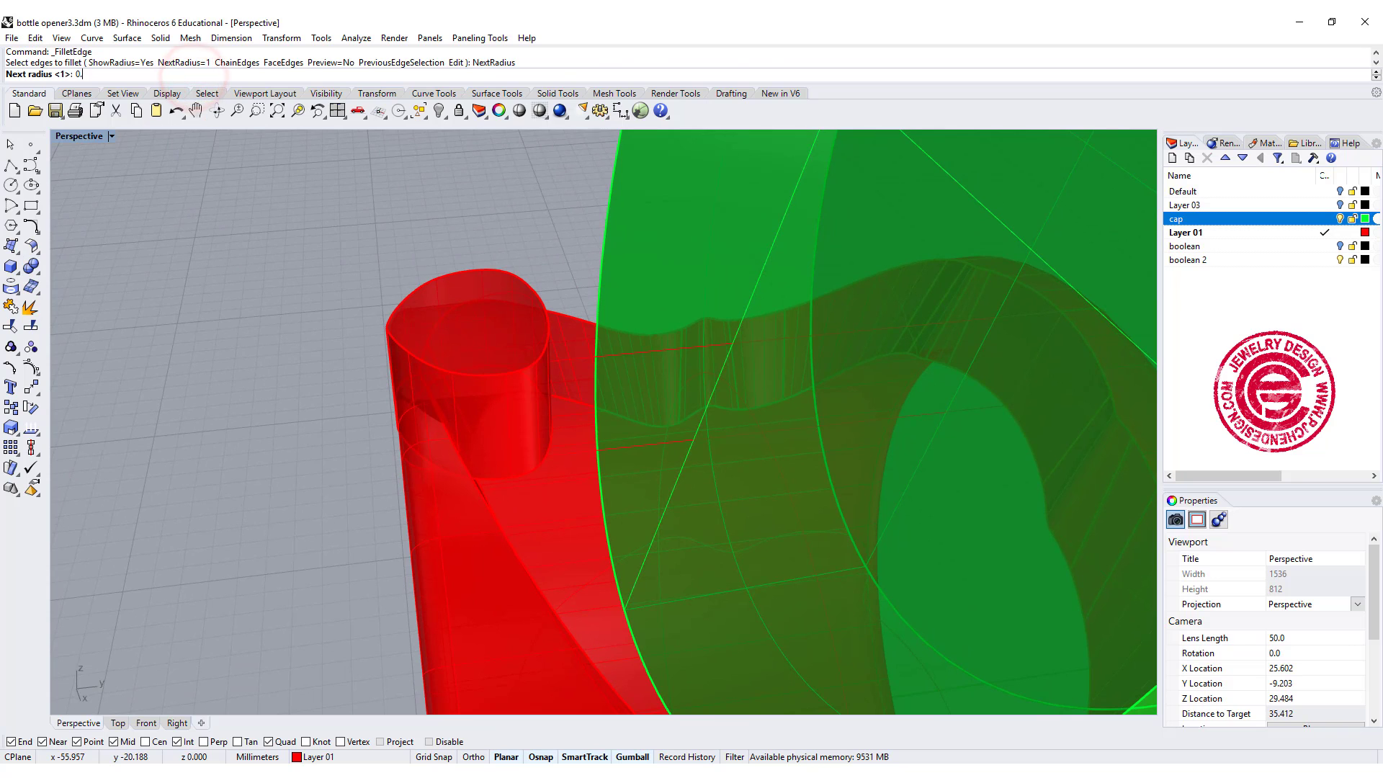
pyautogui.write('8')
pyautogui.press('Return')
# Fillet the cap's top edges at 0.8, leaving out a stray small edge, and inspect the corners
pyautogui.moveTo(582, 372); pyautogui.dragTo(568, 383)
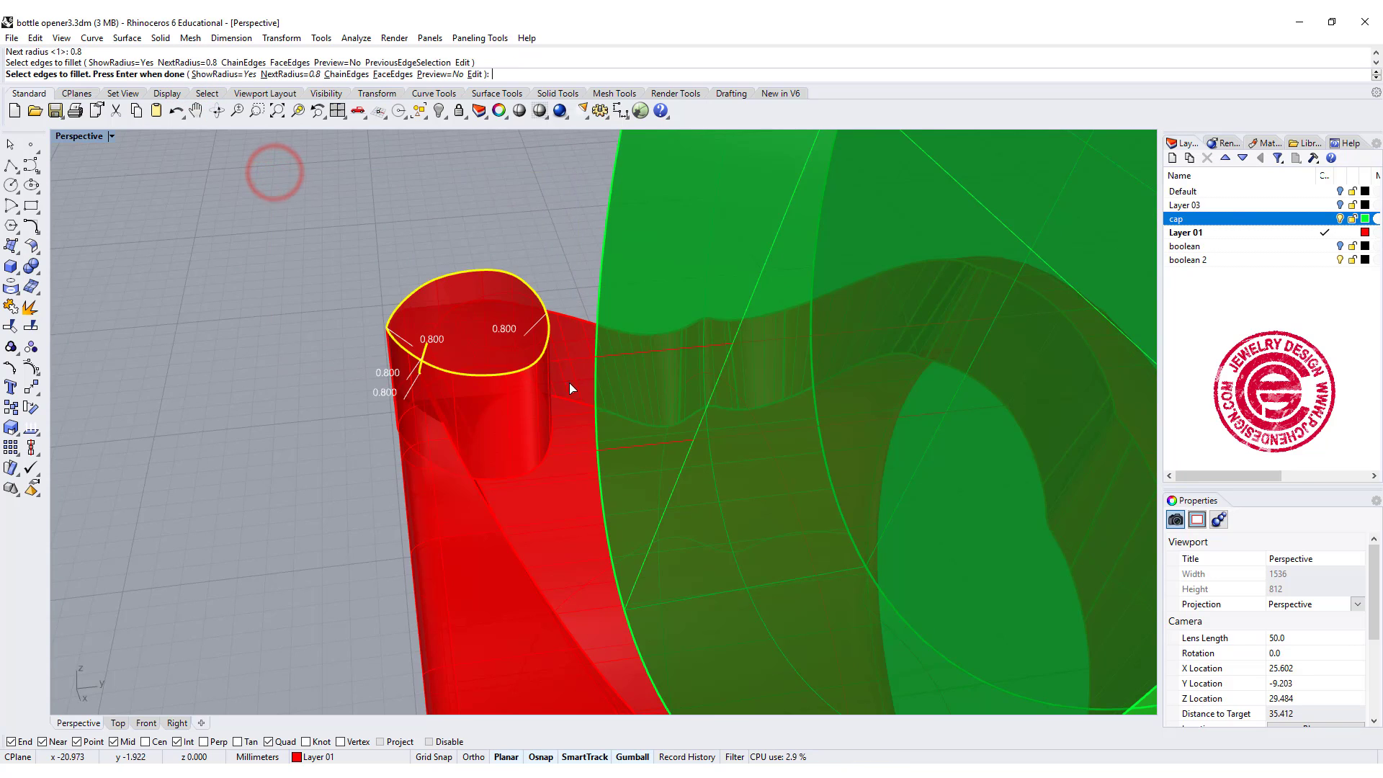
pyautogui.moveTo(459, 353)
pyautogui.mouseDown(button='right')
pyautogui.moveTo(465, 326)
pyautogui.moveTo(448, 342)
pyautogui.mouseUp(button='right')
pyautogui.click(453, 332)
pyautogui.click(452, 338)
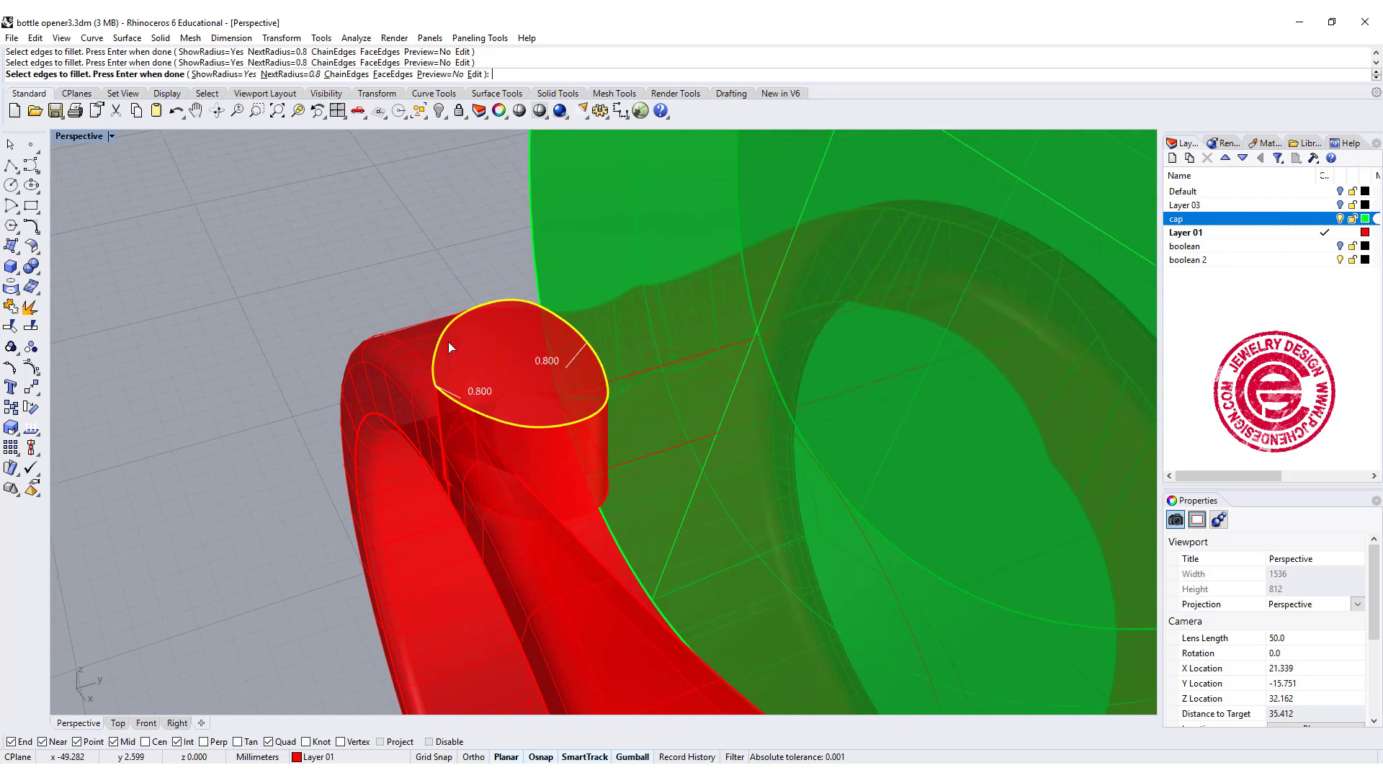
pyautogui.press('Return')
pyautogui.press('Return')
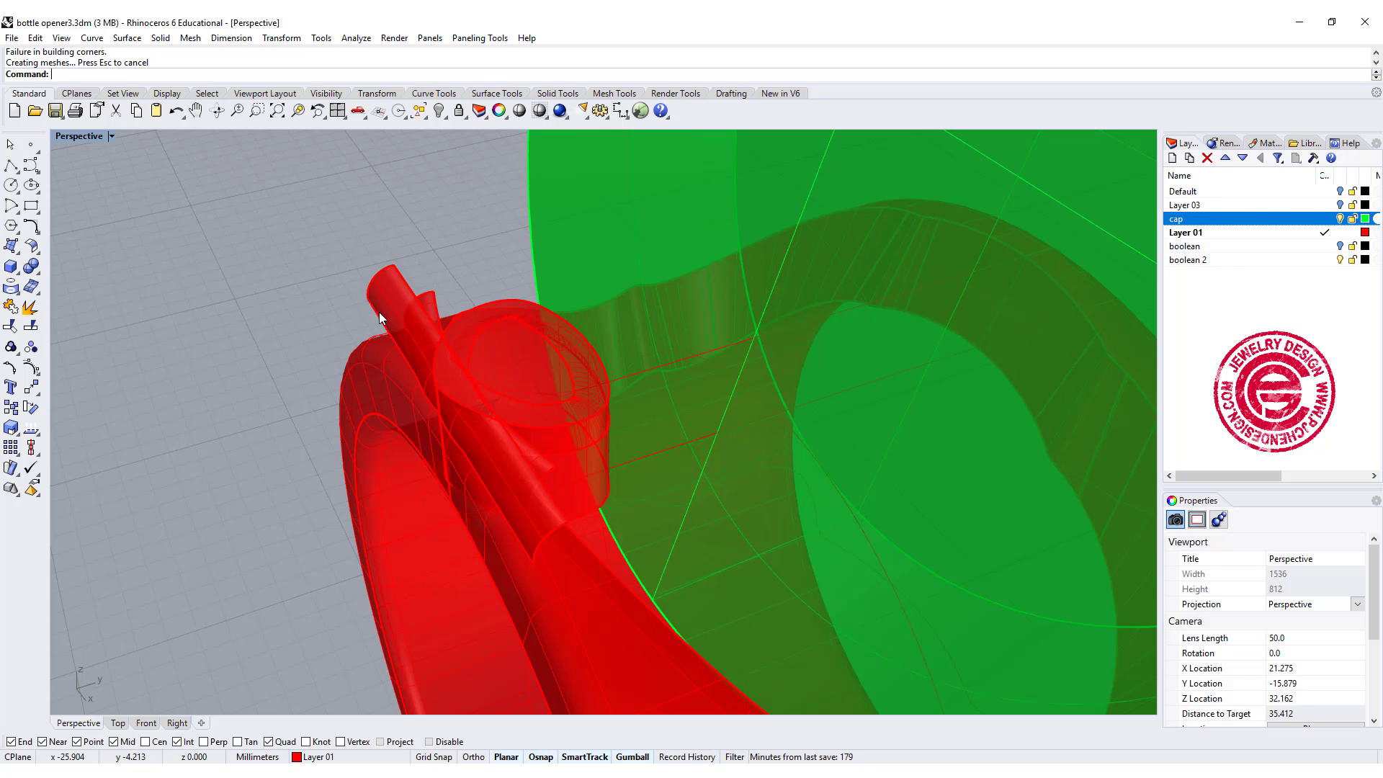
pyautogui.moveTo(491, 287); pyautogui.dragTo(596, 308, button='right')
pyautogui.scroll(3, 650, 495)
pyautogui.scroll(4, 650, 496)
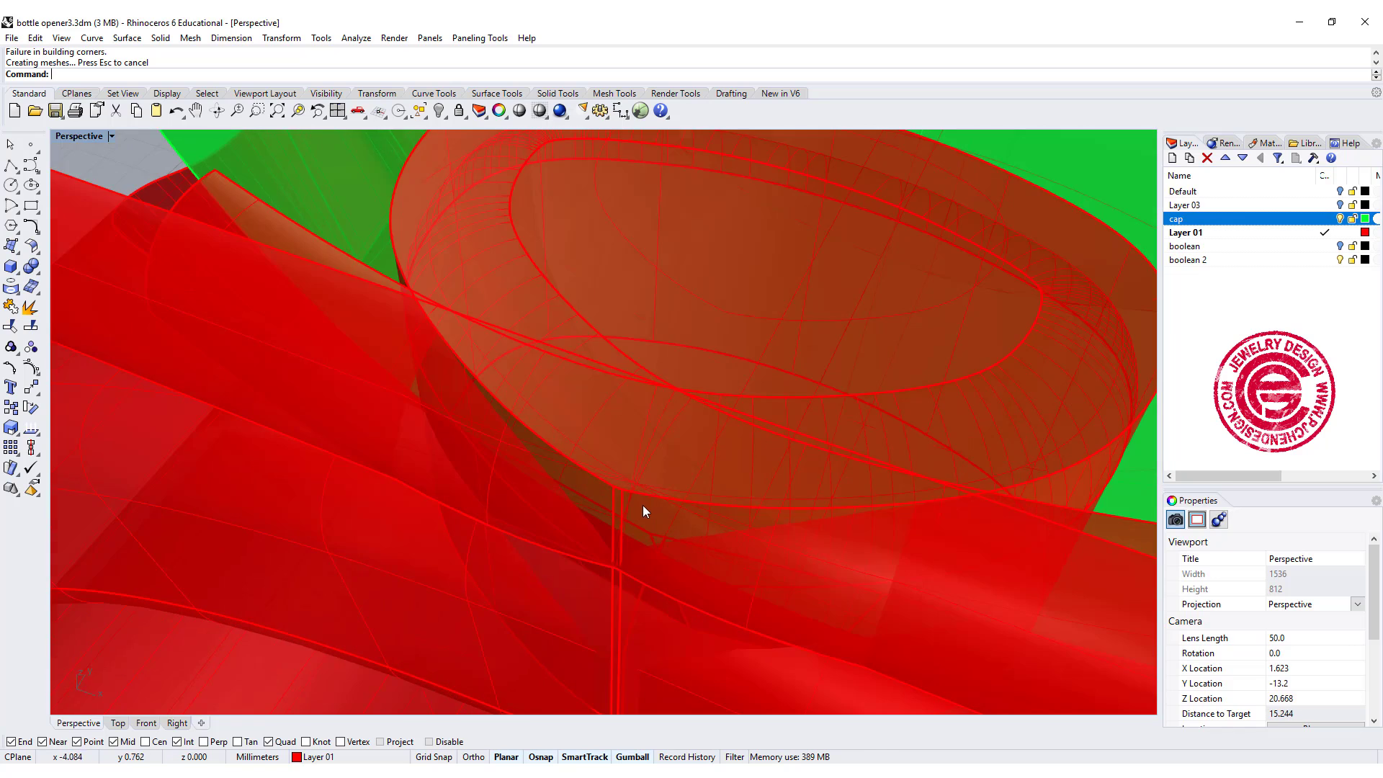
pyautogui.moveTo(607, 479); pyautogui.dragTo(618, 451, button='right')
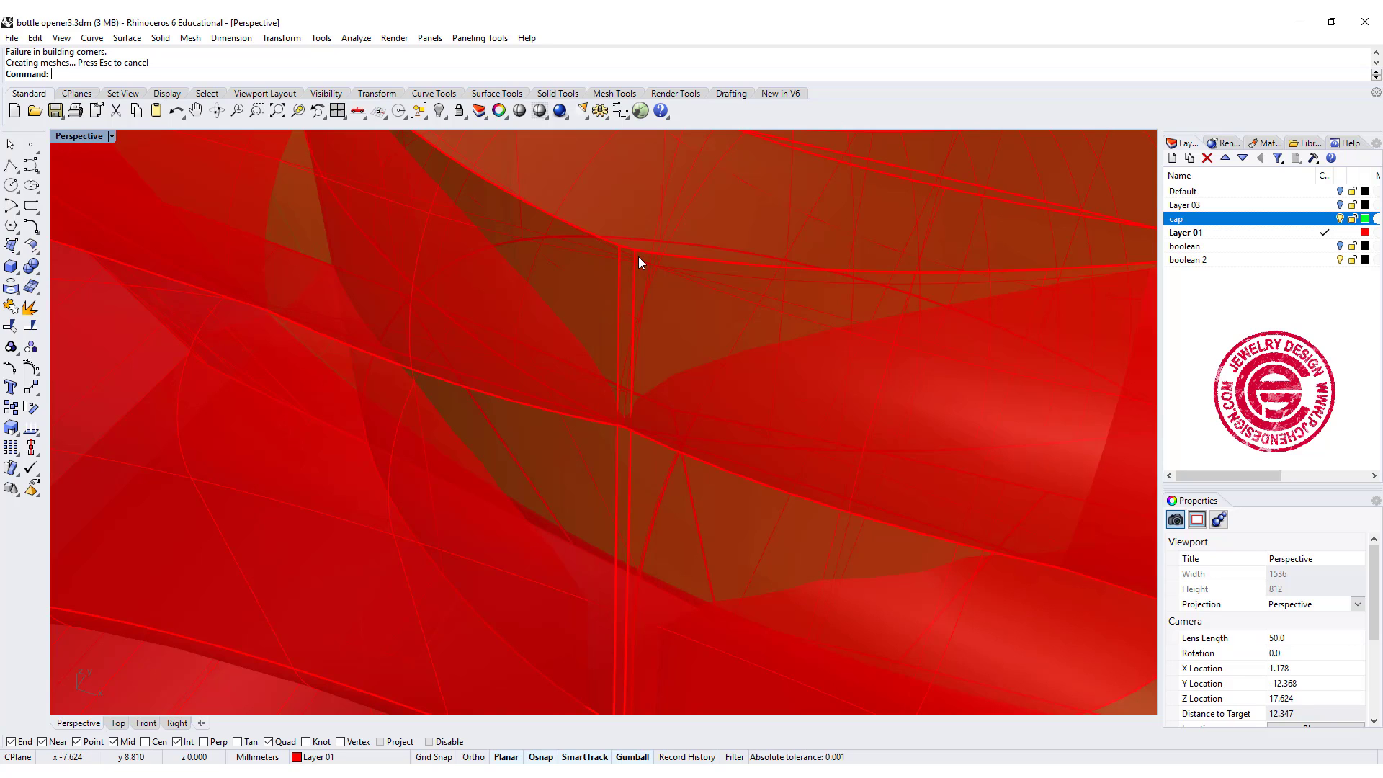
pyautogui.scroll(-7, 638, 258)
pyautogui.moveTo(638, 262)
pyautogui.mouseDown(button='right')
pyautogui.moveTo(790, 305)
pyautogui.moveTo(700, 283)
pyautogui.moveTo(719, 300)
pyautogui.moveTo(710, 286)
pyautogui.mouseUp(button='right')
# Undo the cap extrusion and select its closed base curve
pyautogui.hotkey('ctrl', 'z')
pyautogui.hotkey('ctrl', 'z')
pyautogui.hotkey('ctrl', 'z')
pyautogui.hotkey('ctrl', 'z')
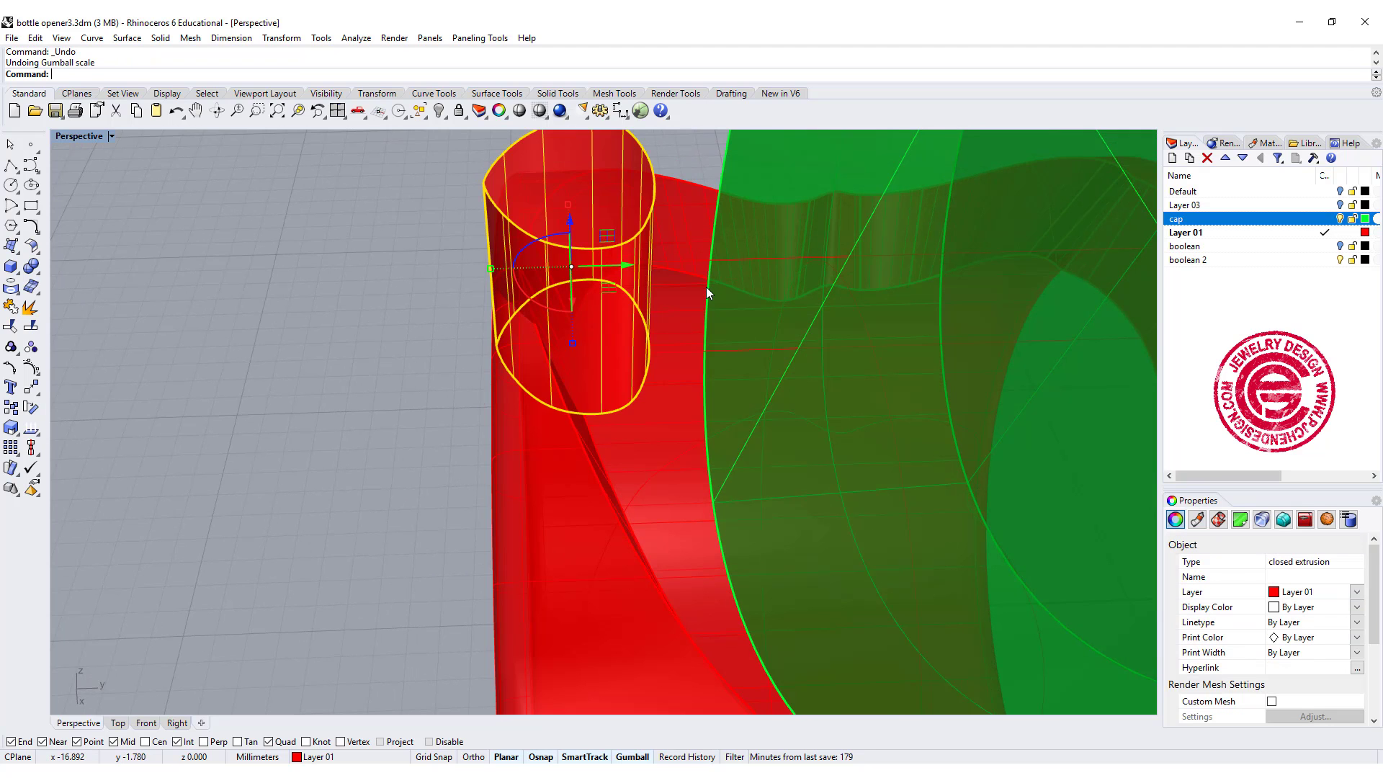
pyautogui.hotkey('ctrl', 'z')
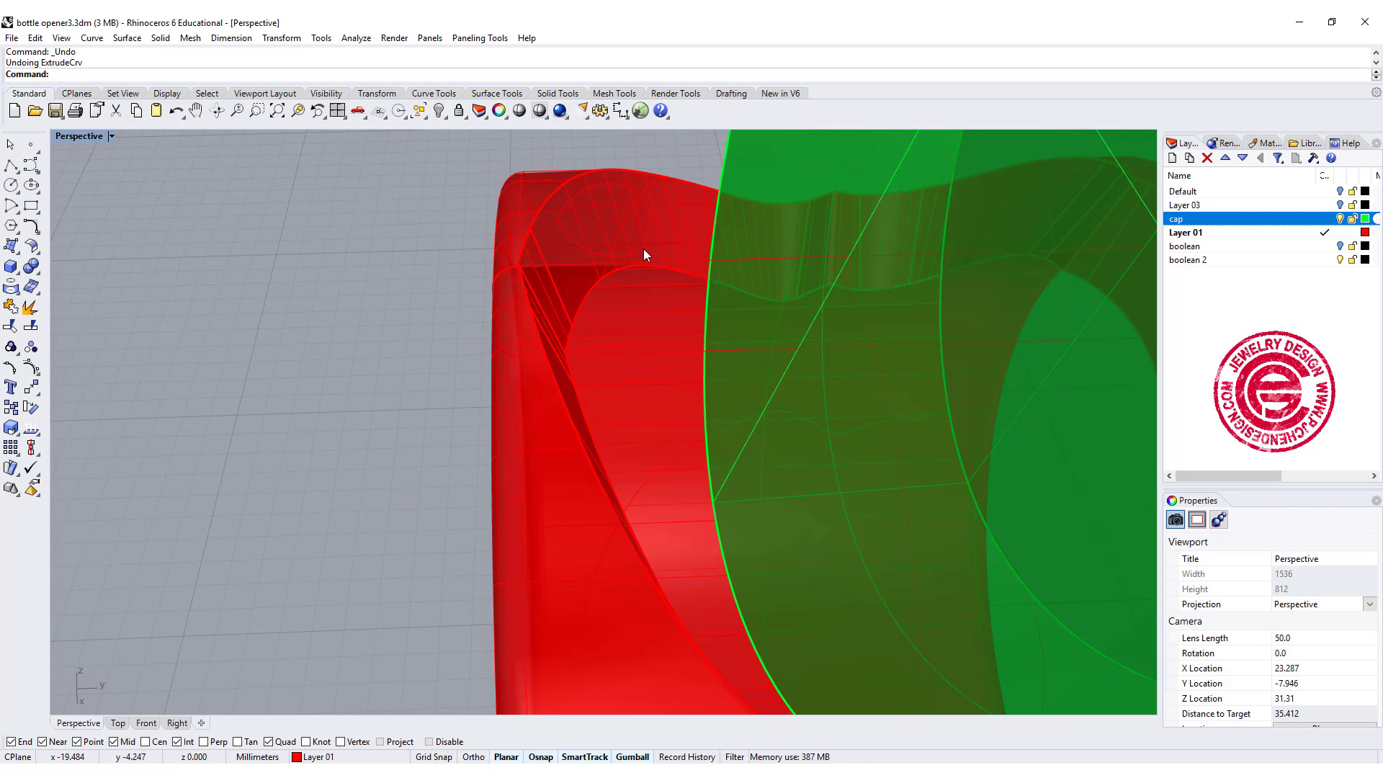
pyautogui.click(644, 250)
pyautogui.moveTo(574, 281); pyautogui.dragTo(741, 344, button='right')
pyautogui.scroll(5, 592, 278)
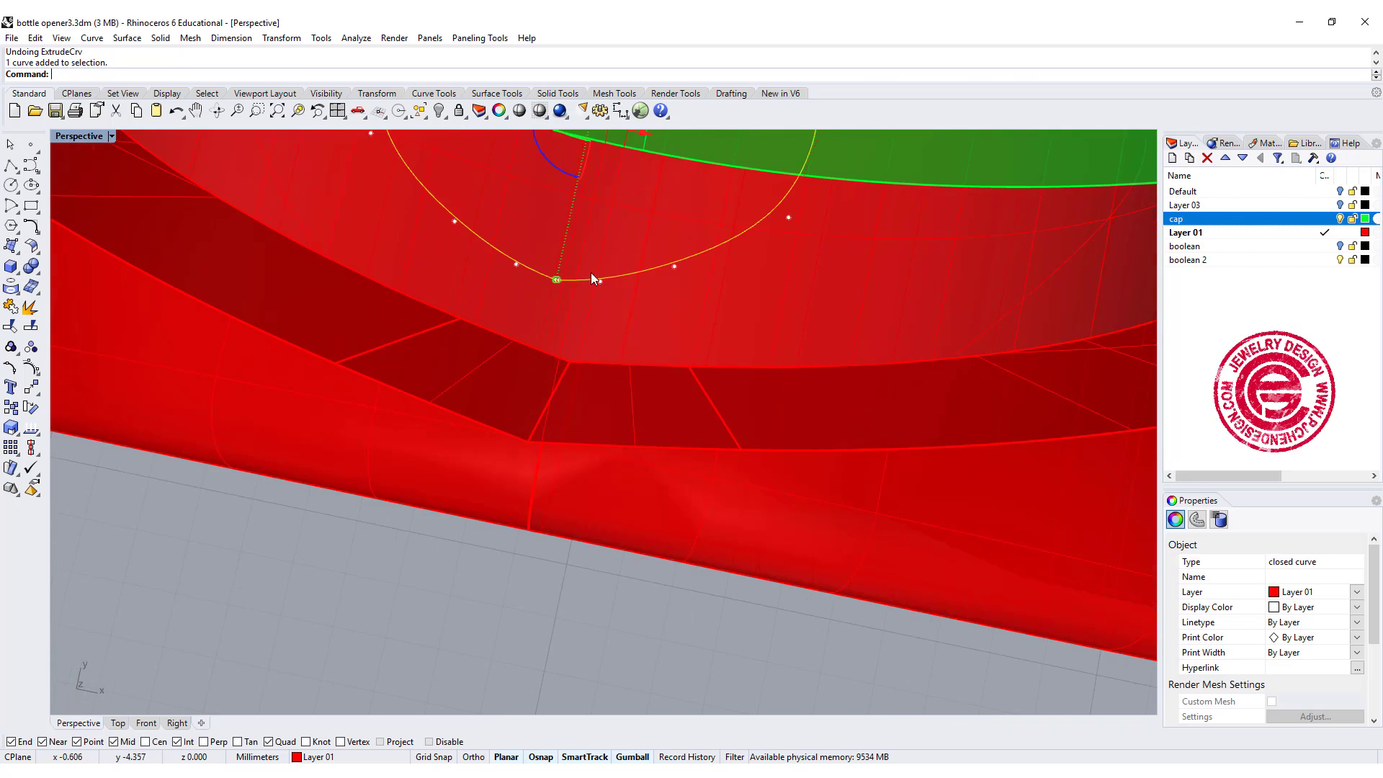
pyautogui.scroll(5, 555, 274)
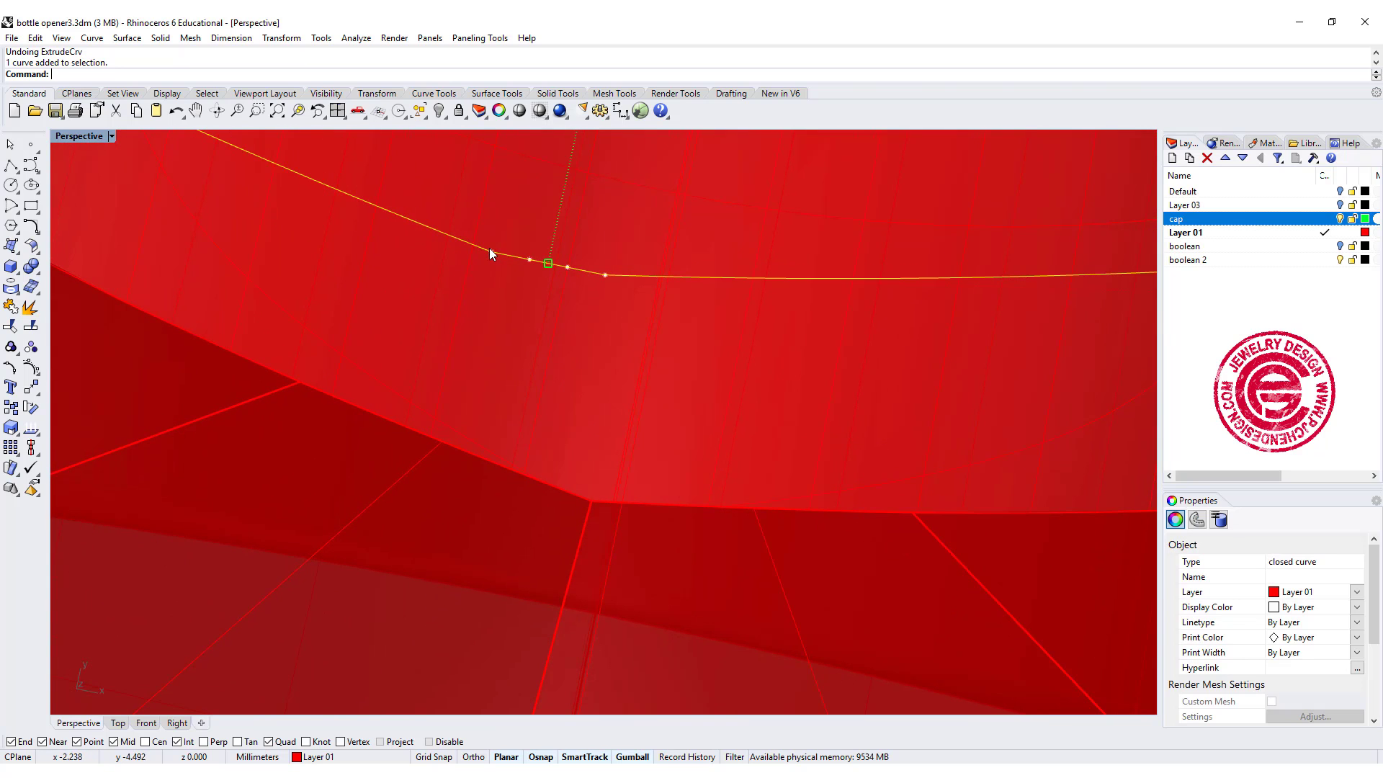
pyautogui.scroll(-4, 683, 287)
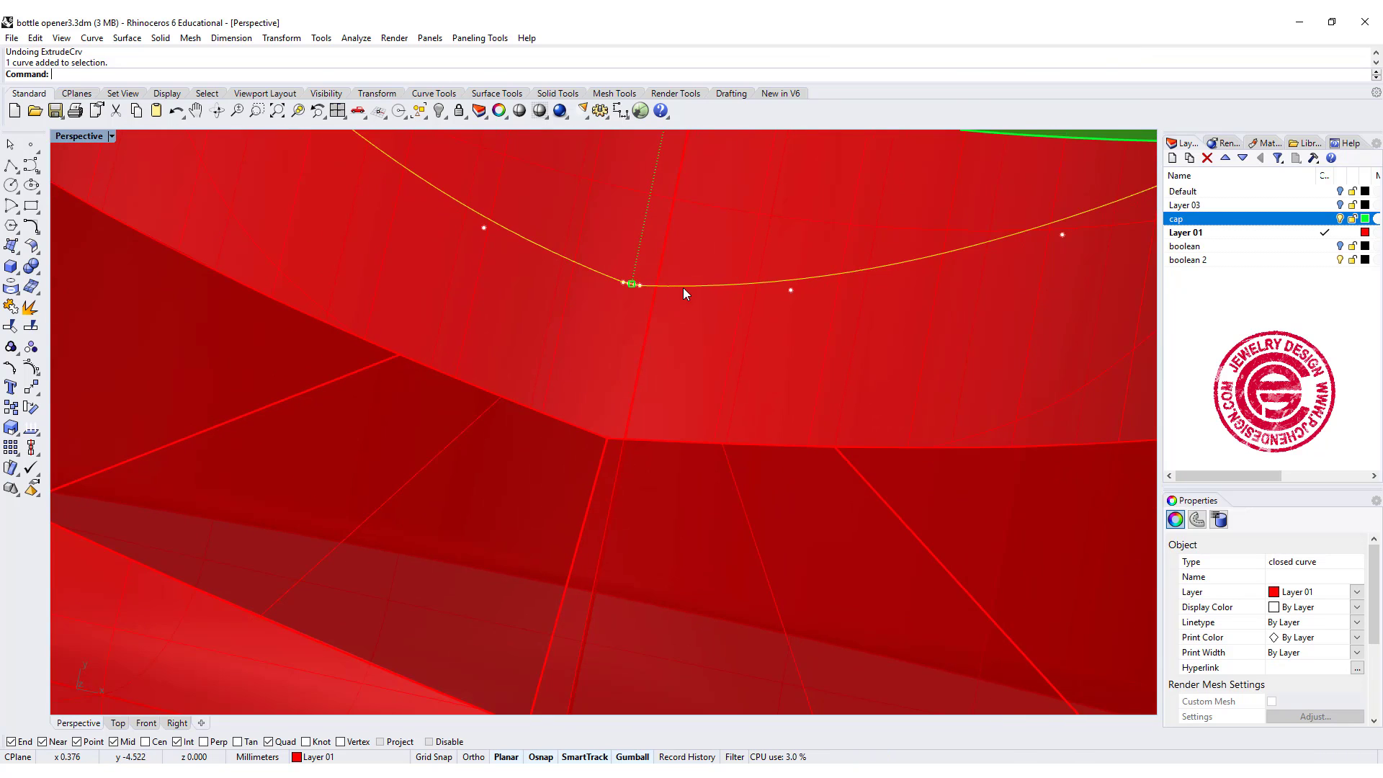
pyautogui.scroll(2, 679, 291)
pyautogui.scroll(3, 677, 292)
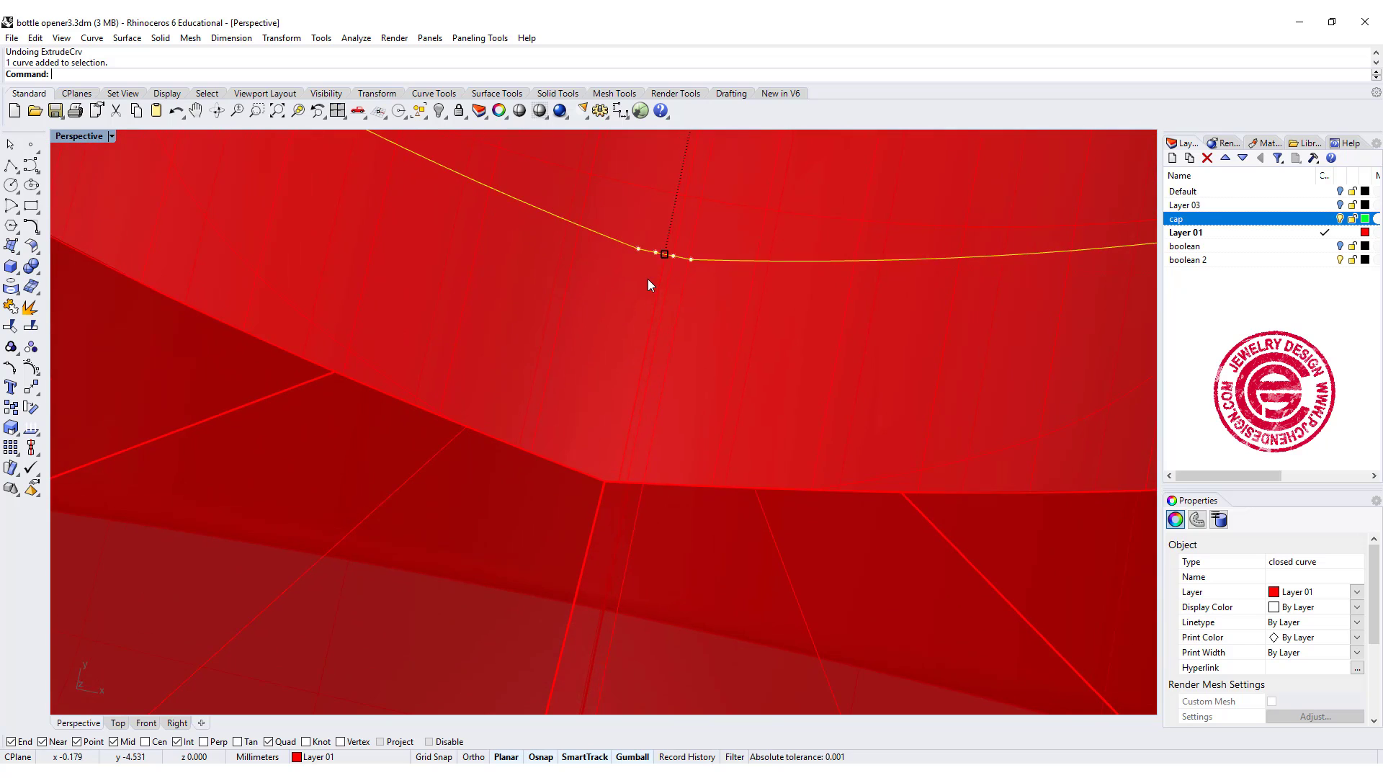
# Delete two control points from the cap's base curve
pyautogui.click(692, 236)
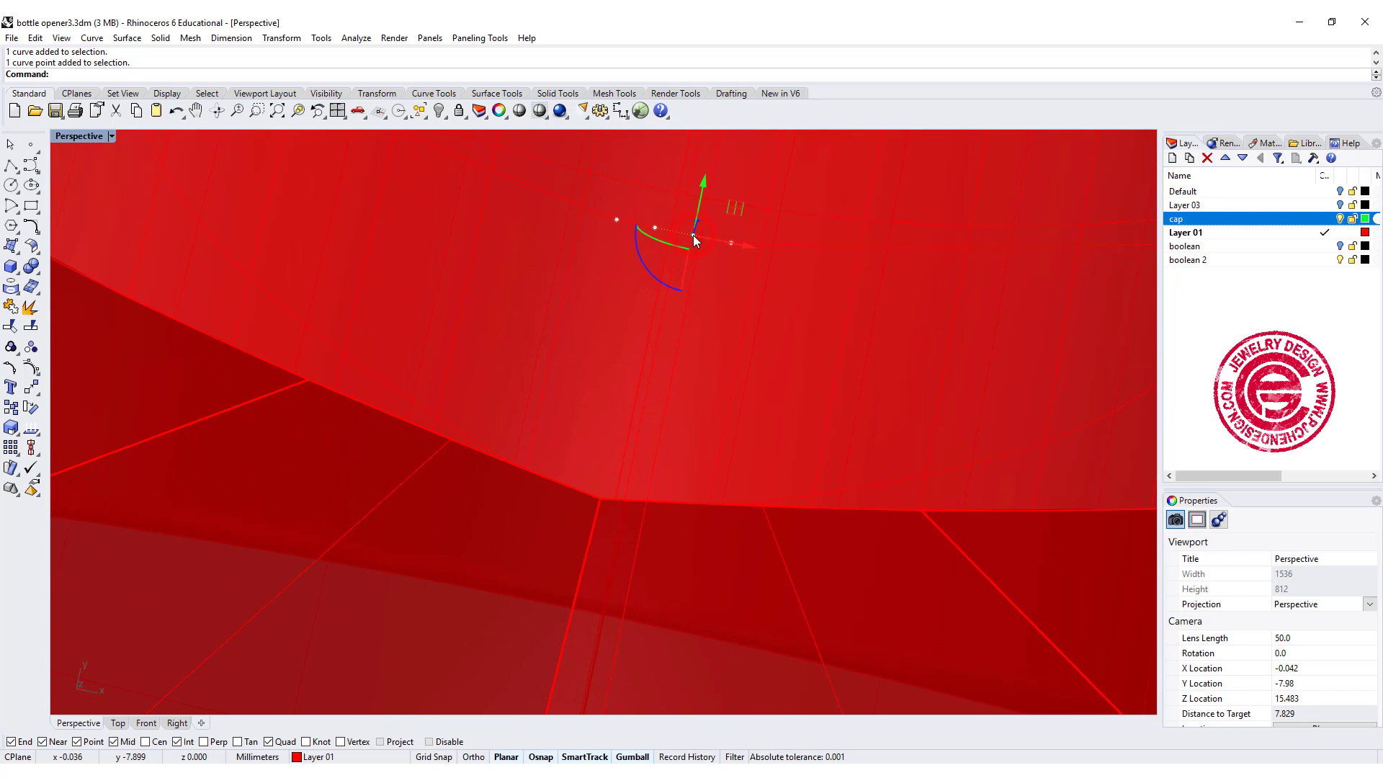
pyautogui.press('Delete')
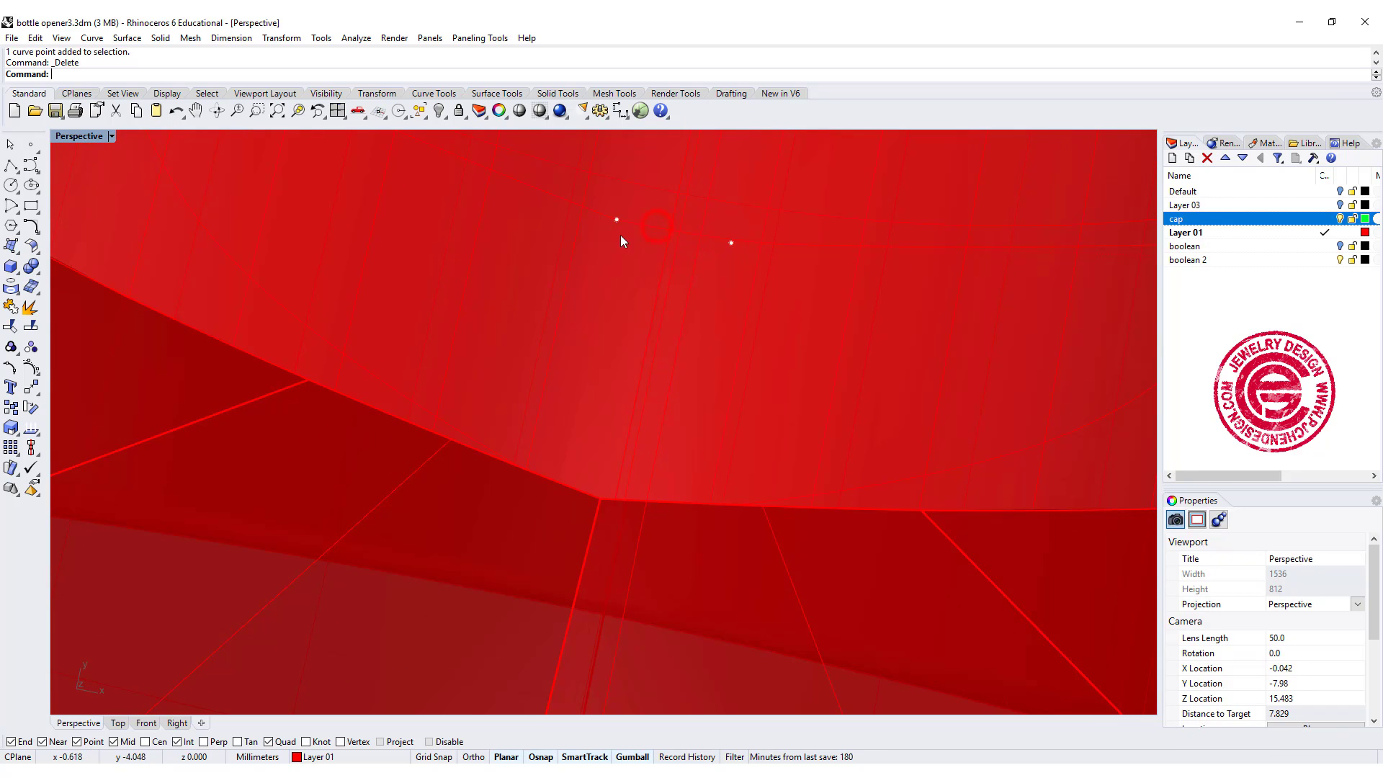
pyautogui.click(614, 223)
pyautogui.click(730, 244)
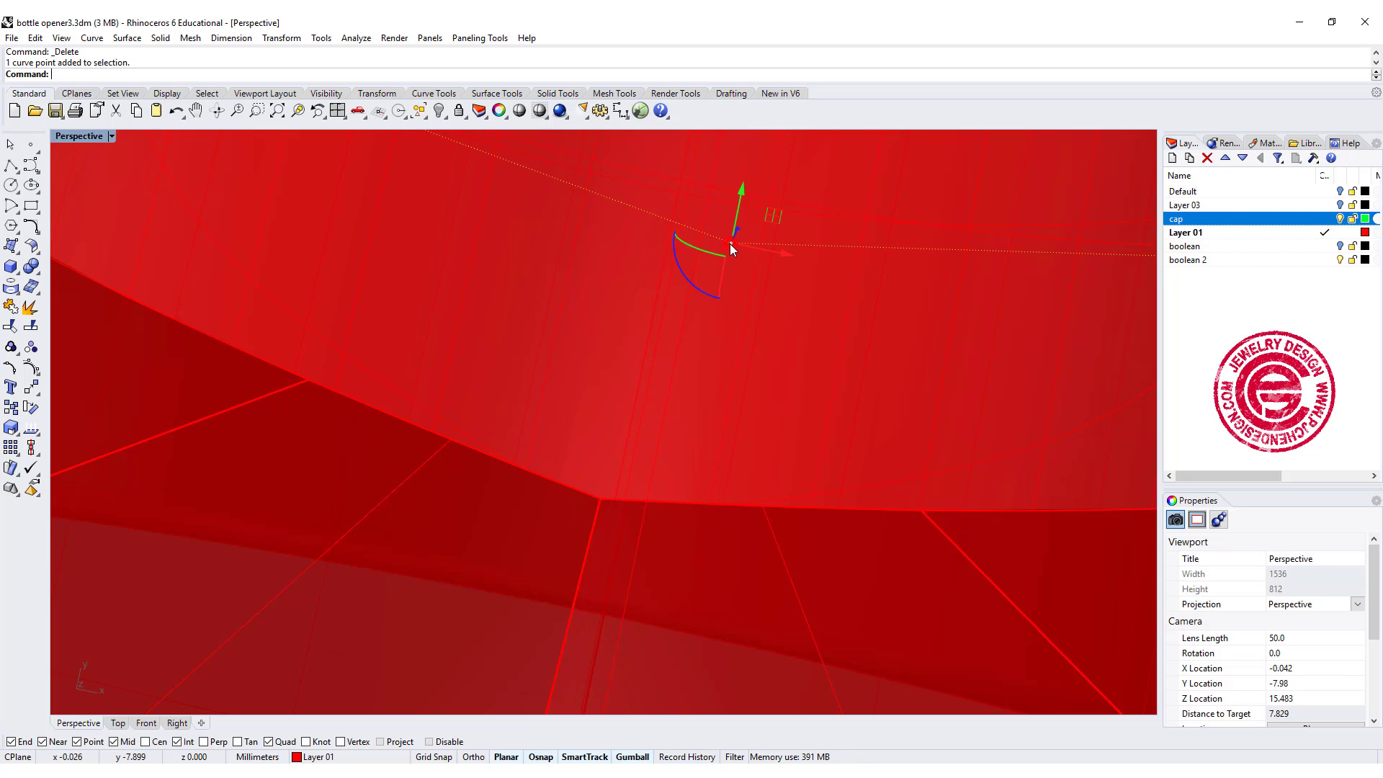
pyautogui.press('Delete')
pyautogui.scroll(-10, 734, 252)
pyautogui.scroll(10, 738, 253)
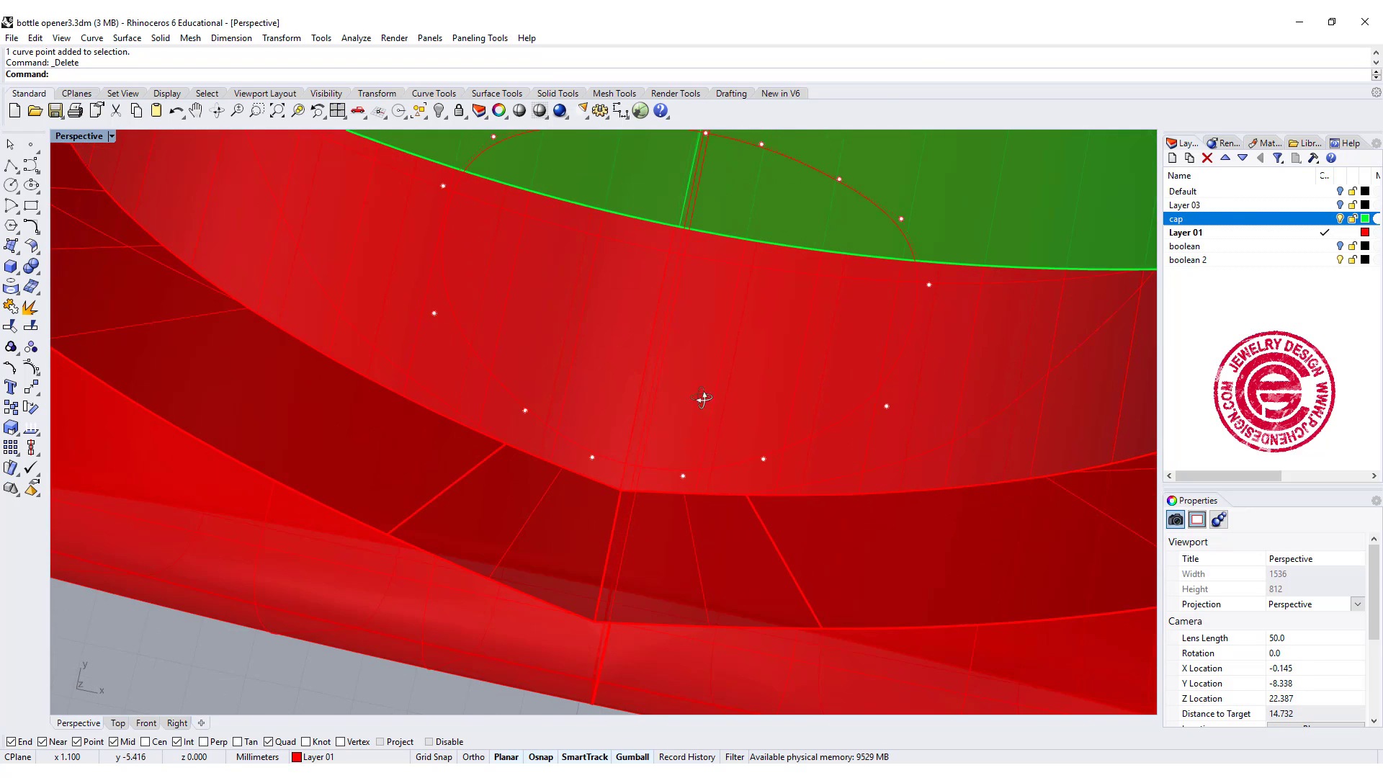
pyautogui.moveTo(702, 399); pyautogui.dragTo(701, 398, button='right')
# Move and pull pairs of the remaining control points together to reshape the outline
pyautogui.click(591, 418)
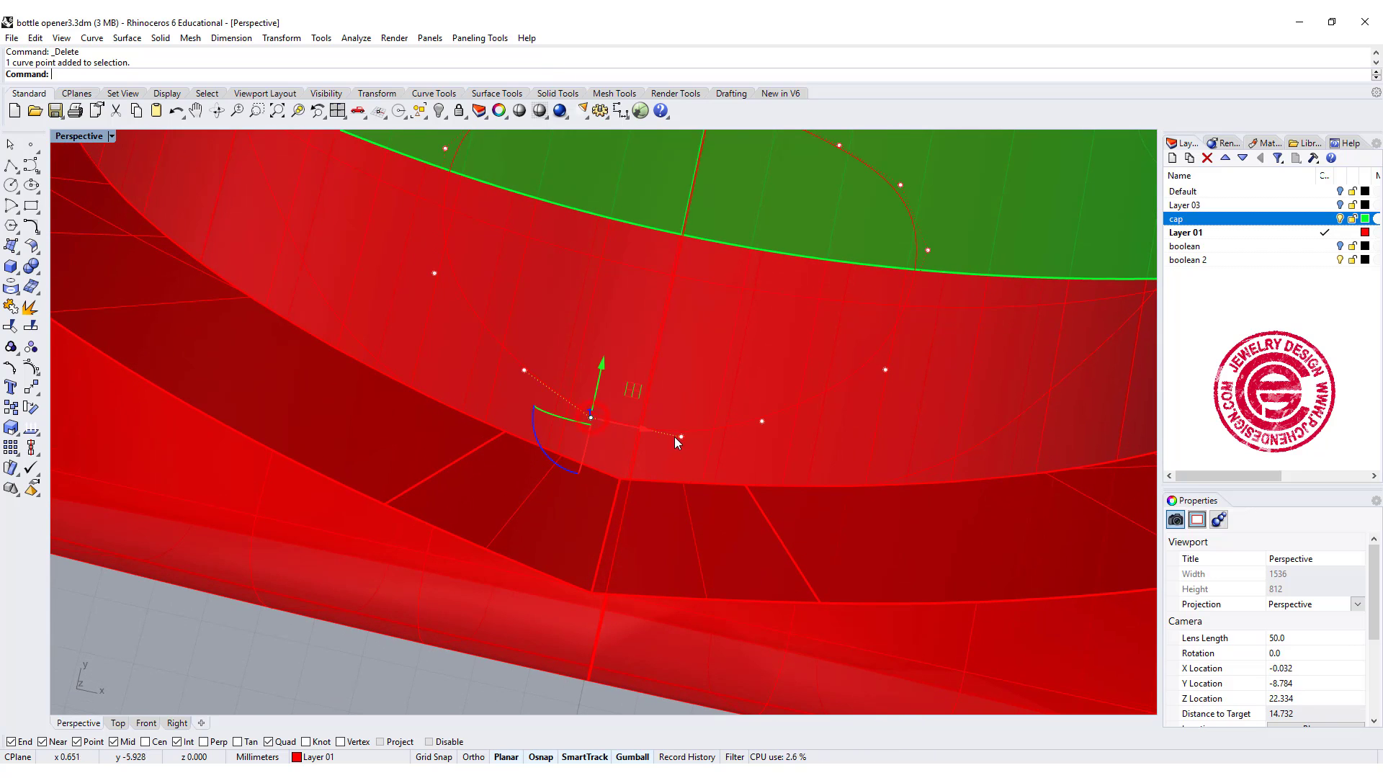
pyautogui.keyDown('shift'); pyautogui.click(680, 436); pyautogui.keyUp('shift')
pyautogui.moveTo(647, 376); pyautogui.dragTo(648, 398)
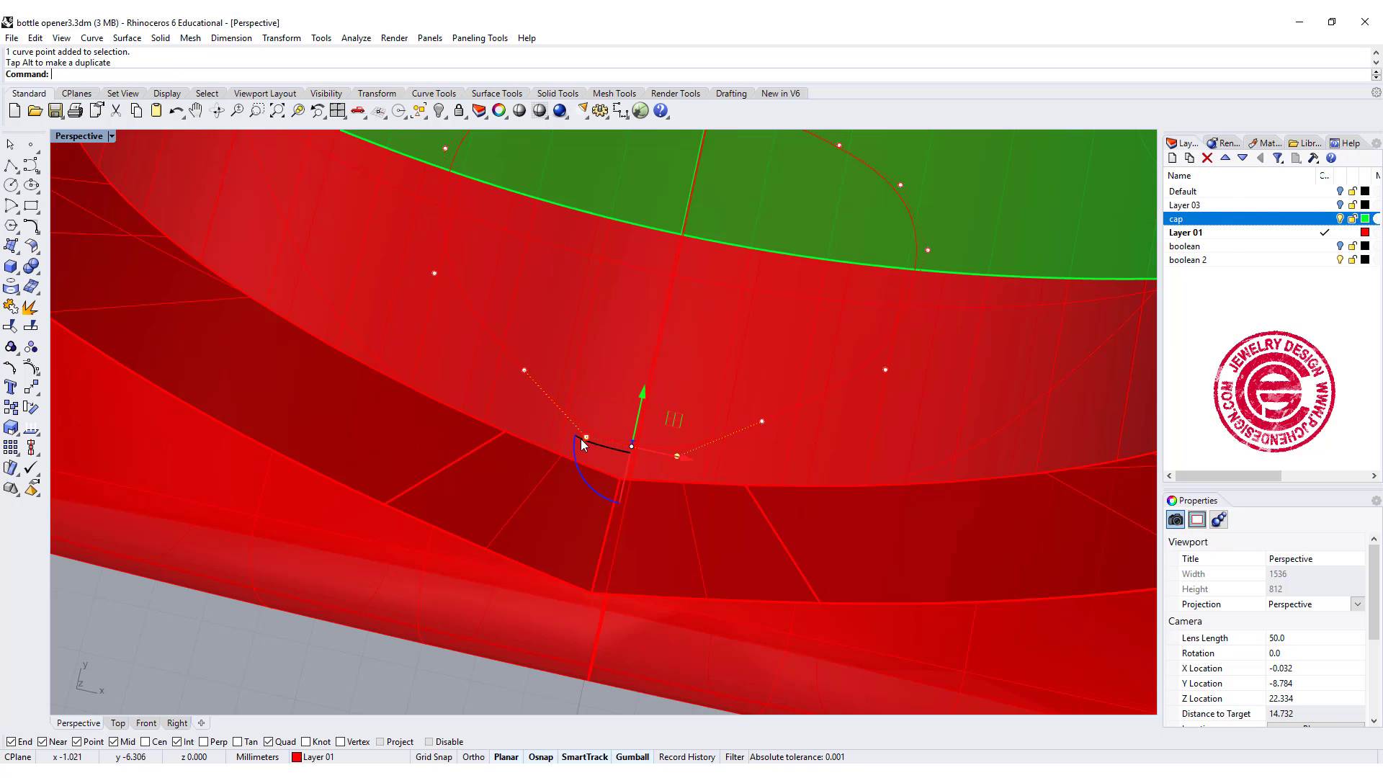
pyautogui.moveTo(582, 441); pyautogui.dragTo(601, 438)
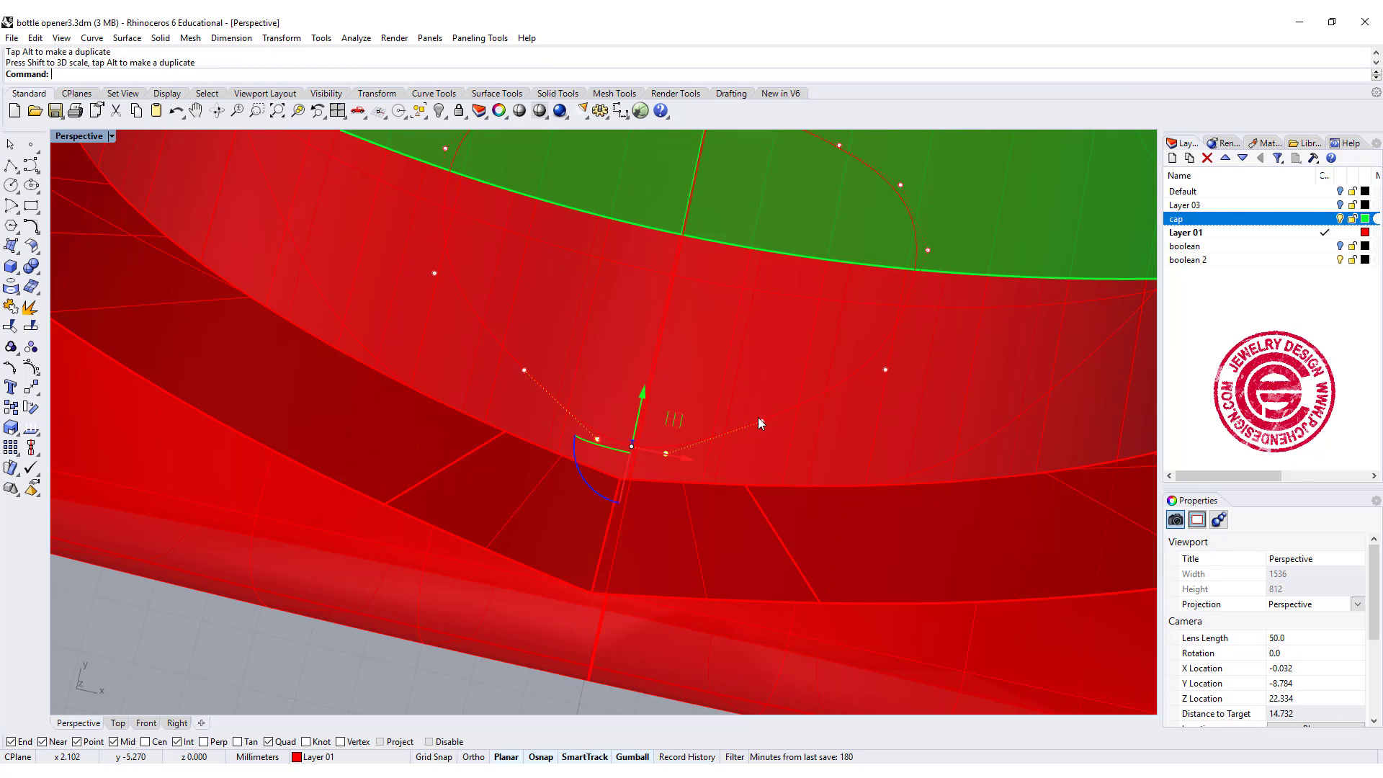
pyautogui.scroll(-2, 734, 400)
pyautogui.click(589, 369)
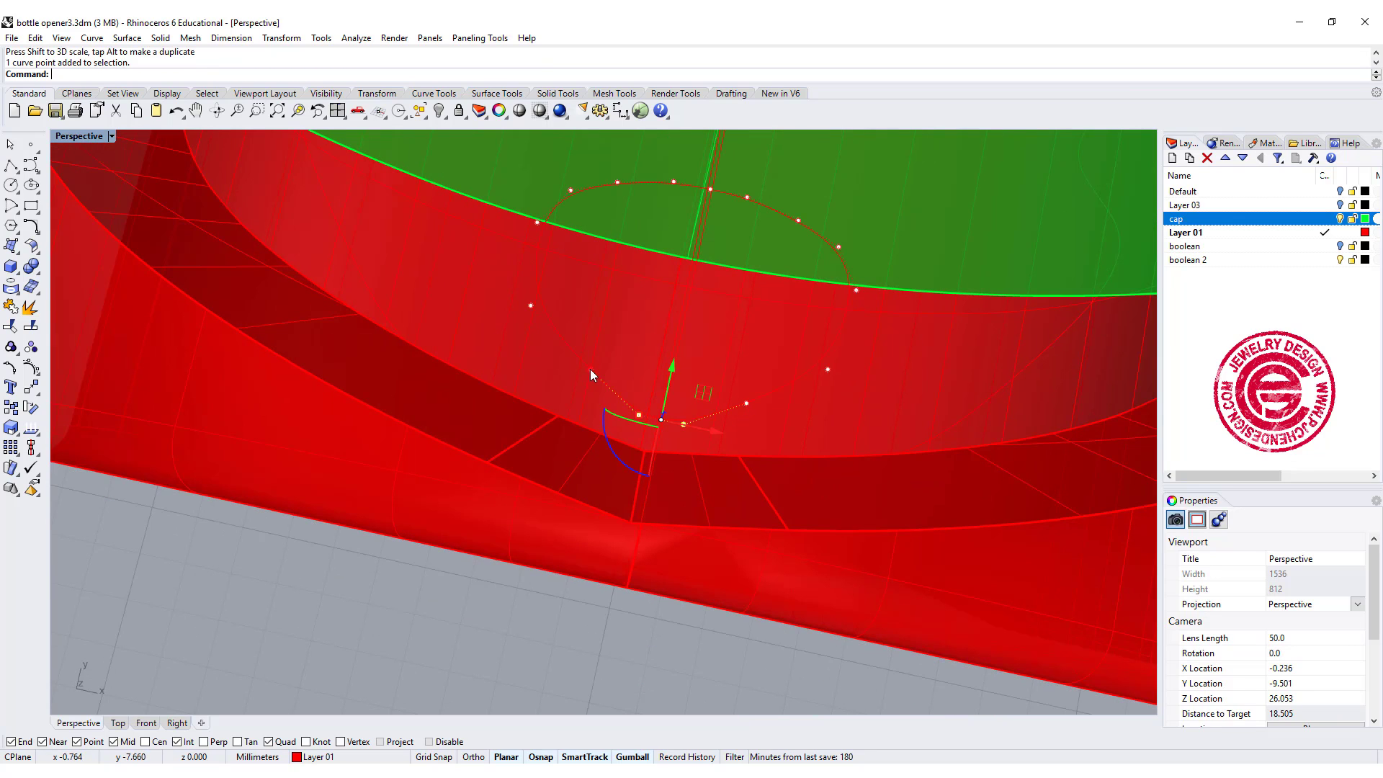
pyautogui.keyDown('shift'); pyautogui.click(746, 404); pyautogui.keyUp('shift')
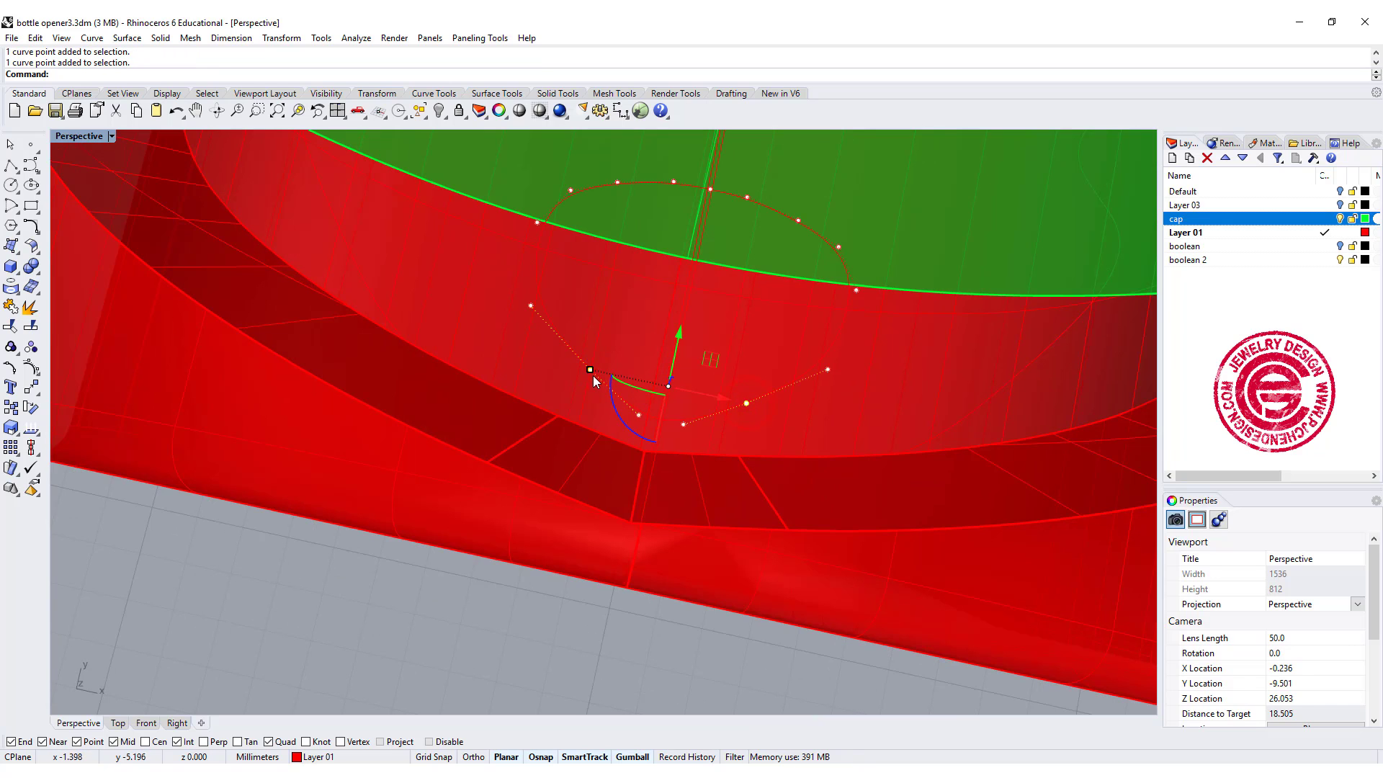
pyautogui.moveTo(594, 374); pyautogui.dragTo(575, 370)
pyautogui.moveTo(575, 370); pyautogui.dragTo(719, 388, button='right')
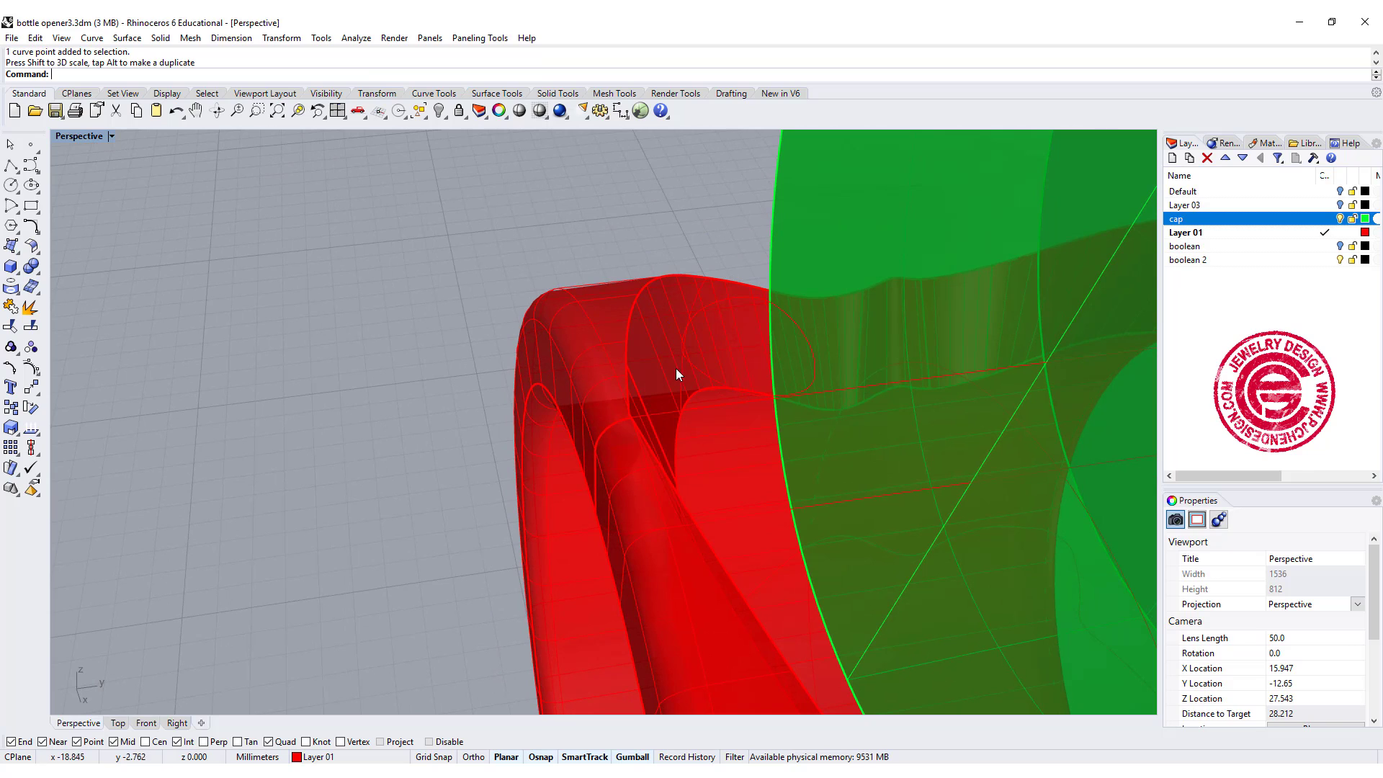
# Extrude the reshaped oval outline straight into a closed cylinder
pyautogui.click(704, 369)
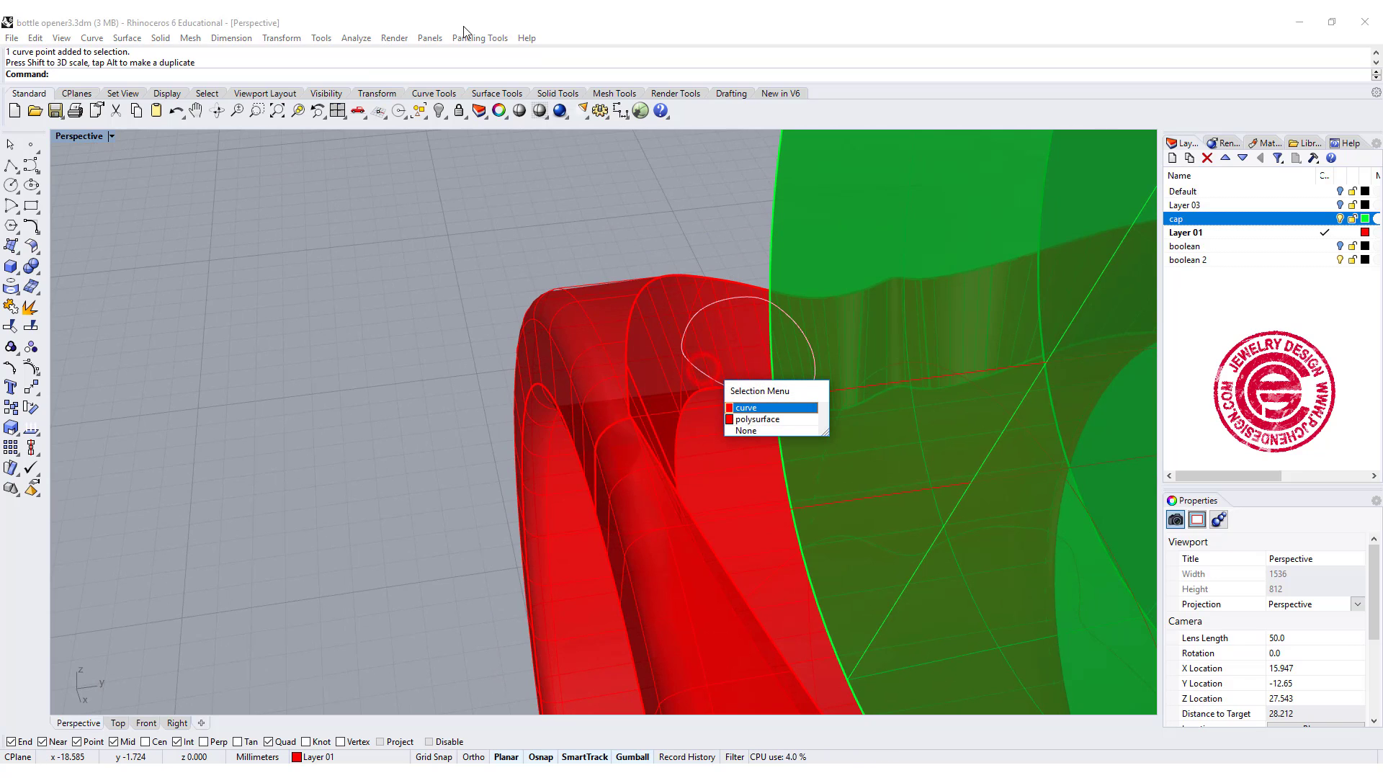
pyautogui.click(742, 408)
pyautogui.click(163, 38)
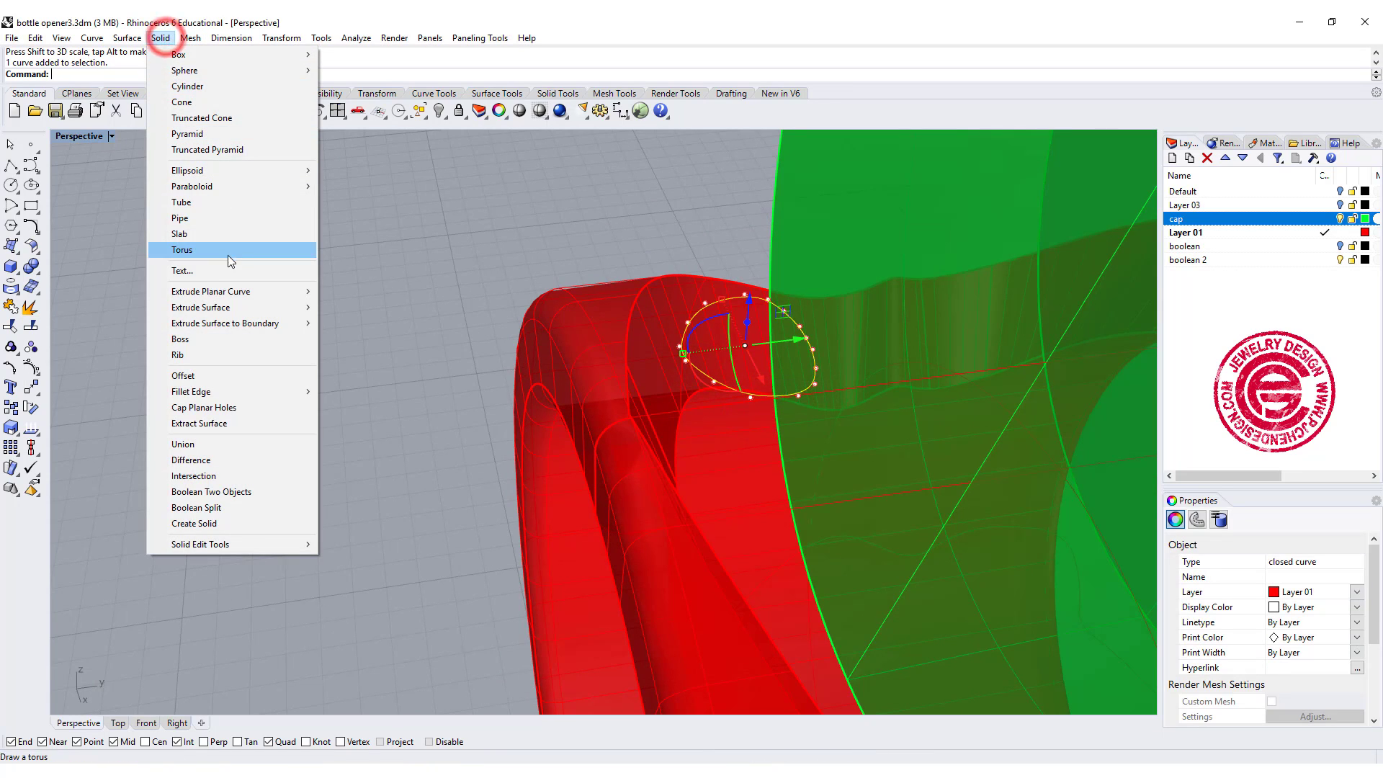
pyautogui.moveTo(238, 291)
pyautogui.click(342, 292)
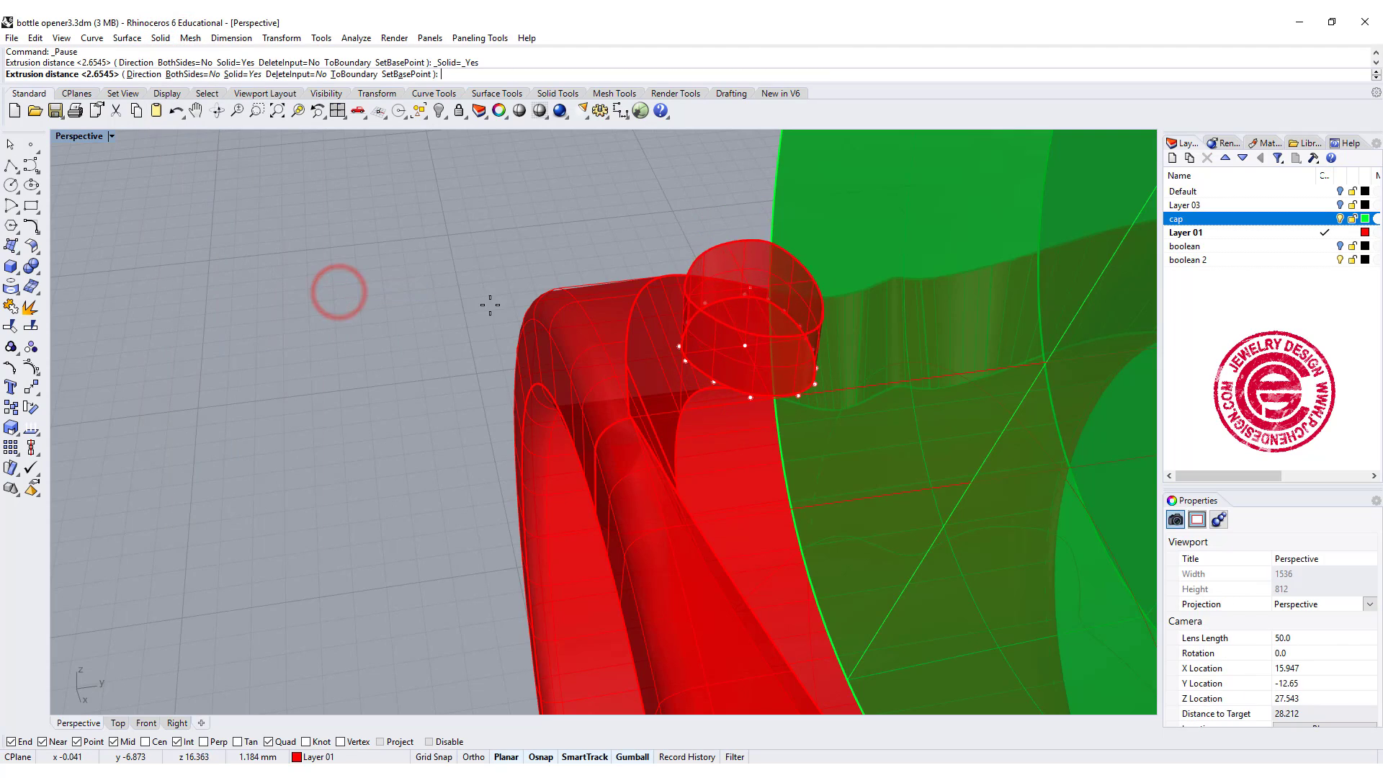
pyautogui.press('Return')
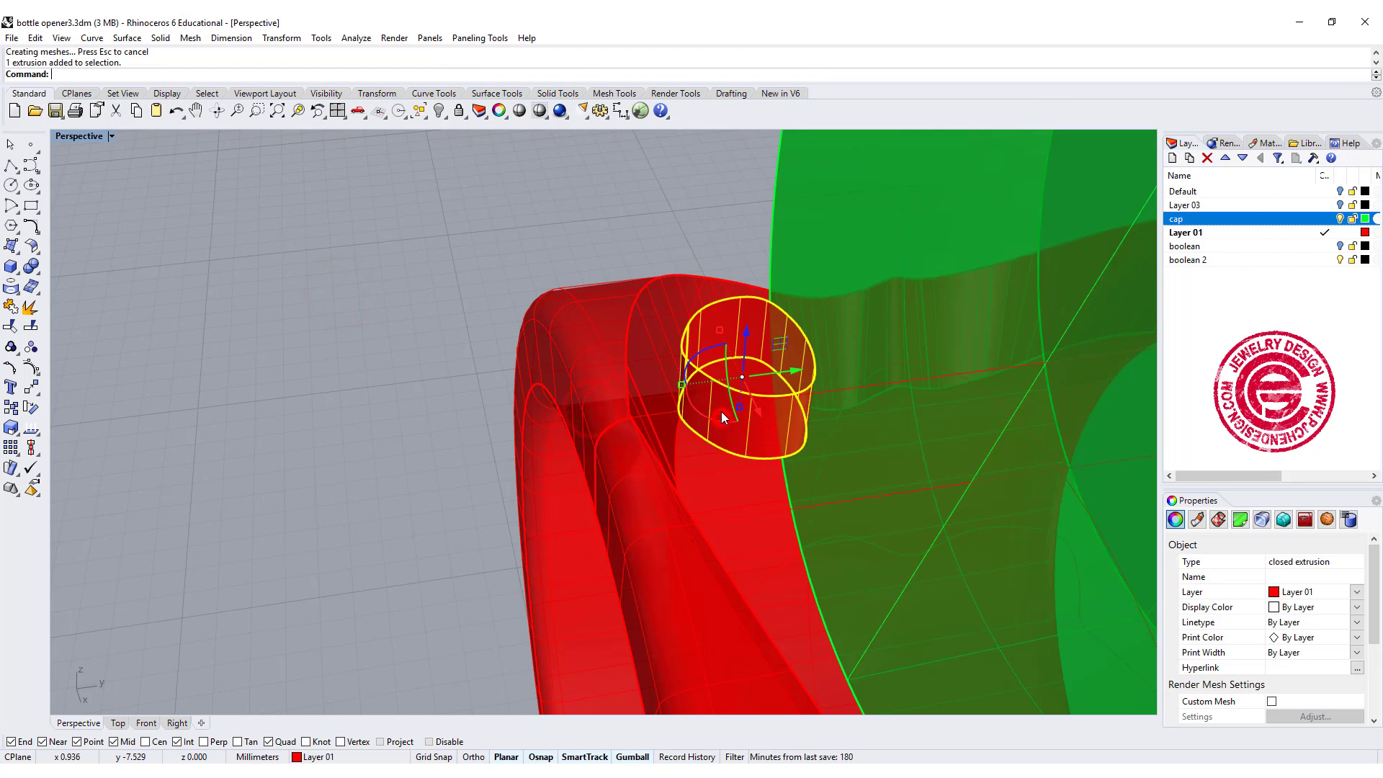
# Enlarge the cylinder with the gumball and lower it onto the ring band's top
pyautogui.moveTo(720, 412); pyautogui.dragTo(845, 468, button='right')
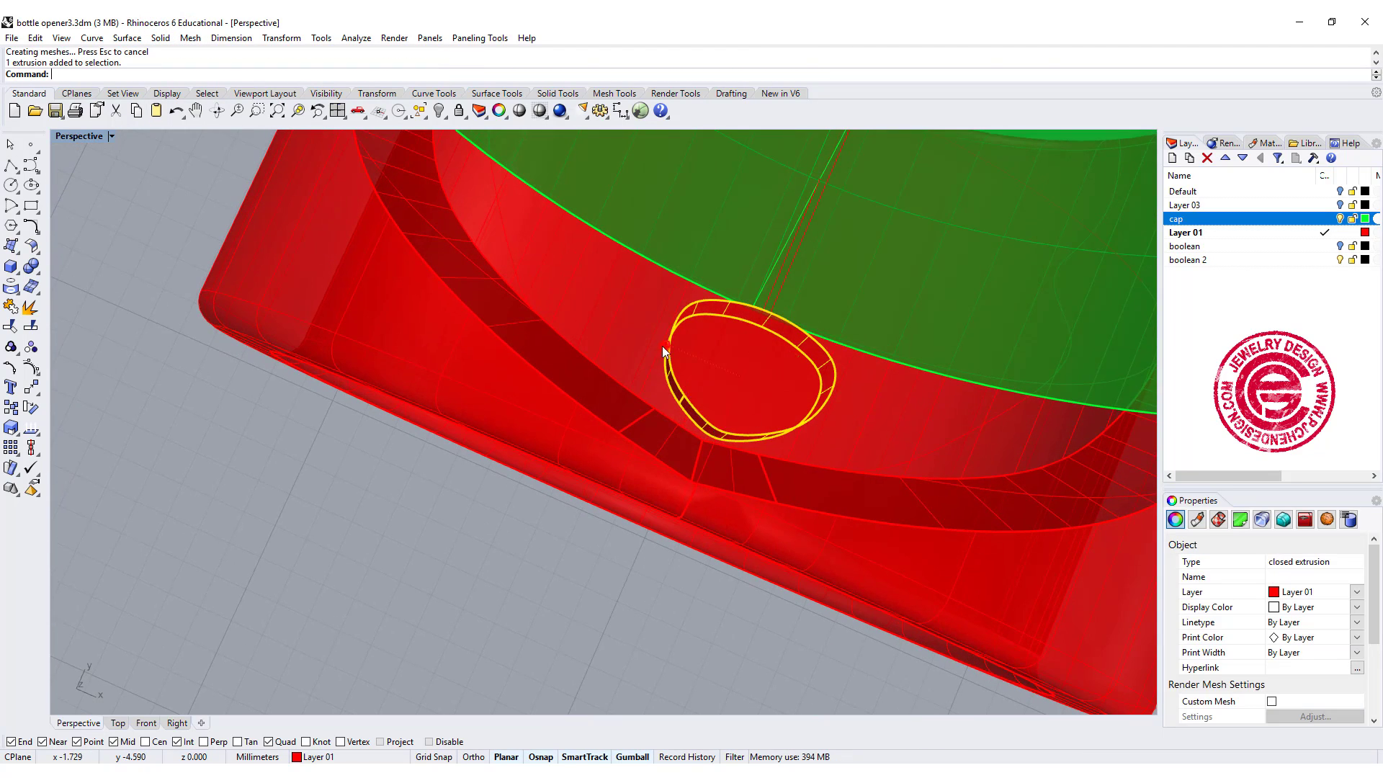
pyautogui.moveTo(662, 346); pyautogui.dragTo(631, 346)
pyautogui.moveTo(764, 326); pyautogui.dragTo(745, 377)
pyautogui.click(736, 641)
pyautogui.moveTo(736, 641); pyautogui.dragTo(593, 267, button='right')
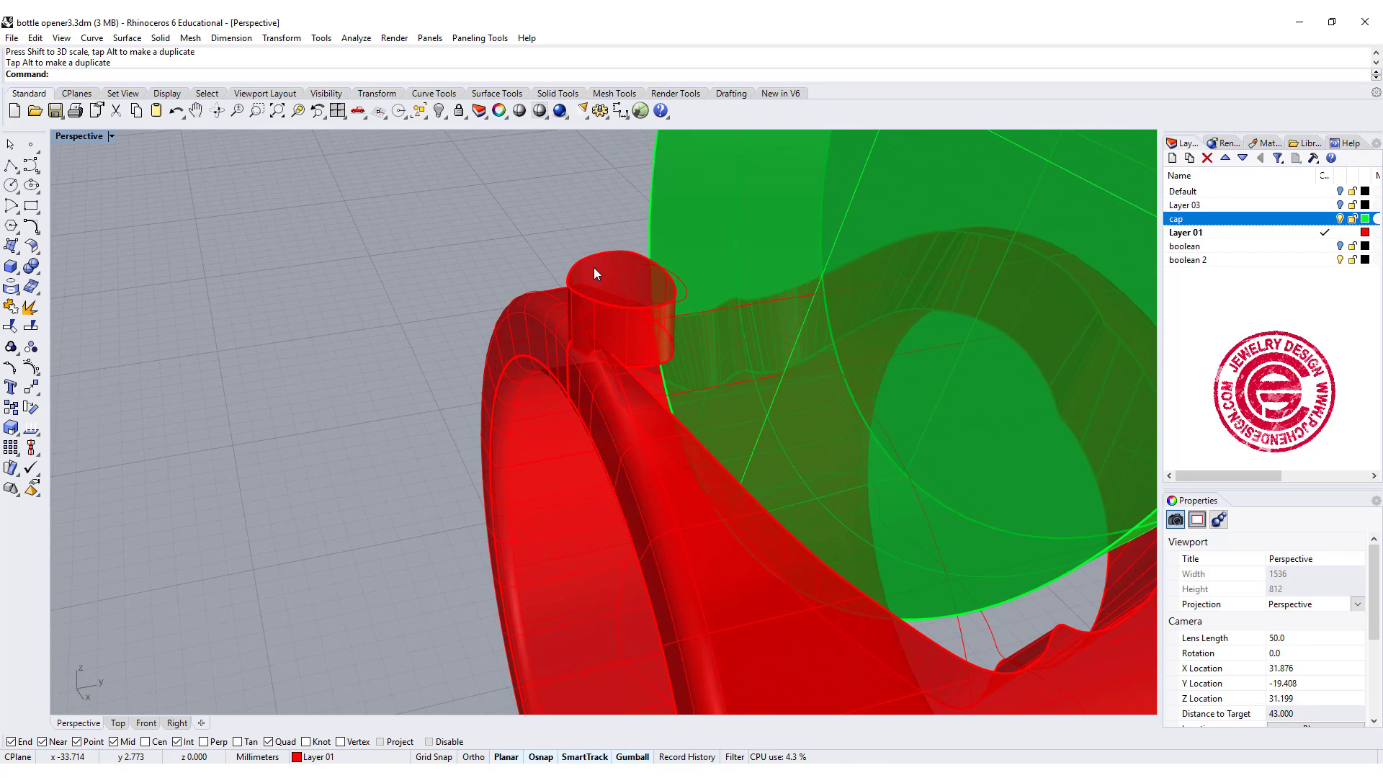
pyautogui.click(593, 267)
pyautogui.moveTo(616, 261); pyautogui.dragTo(615, 286)
pyautogui.click(463, 247)
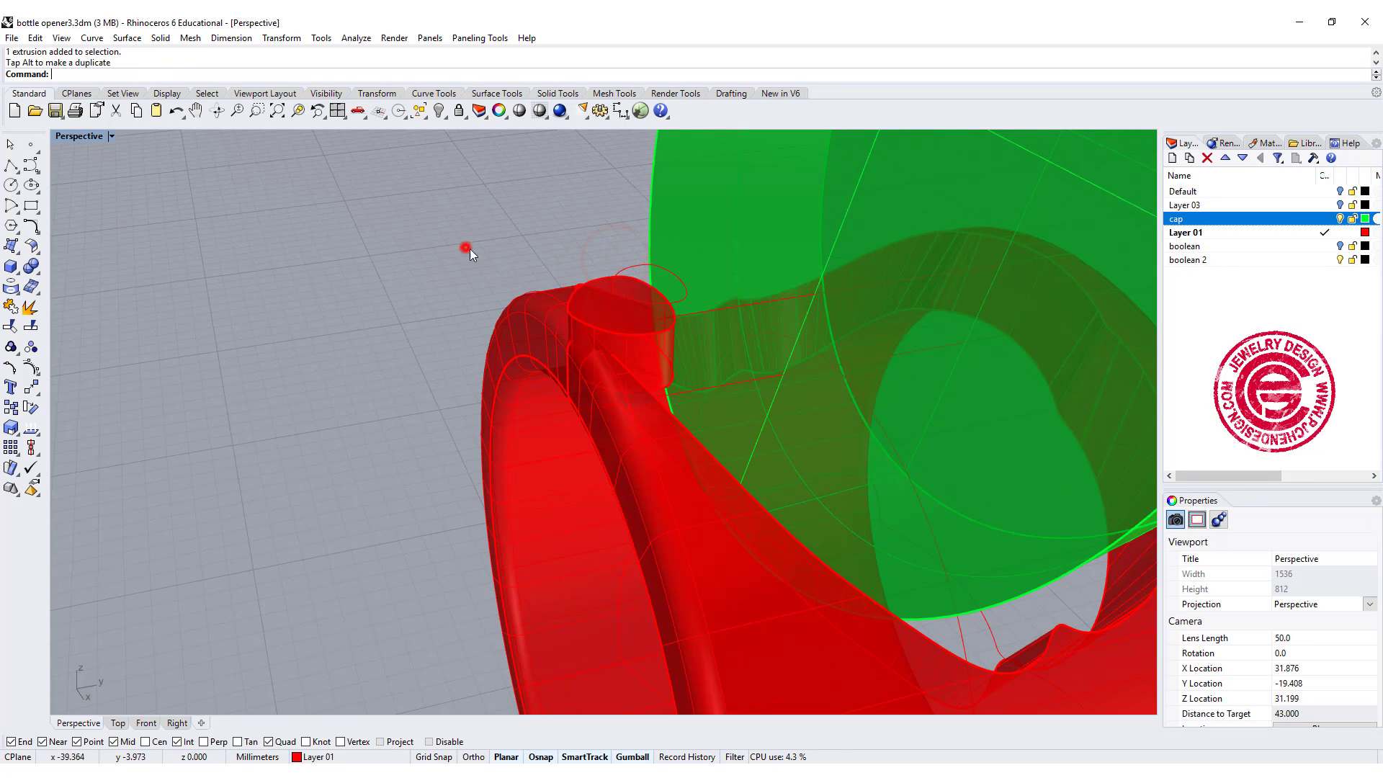
pyautogui.moveTo(464, 247); pyautogui.dragTo(622, 312, button='right')
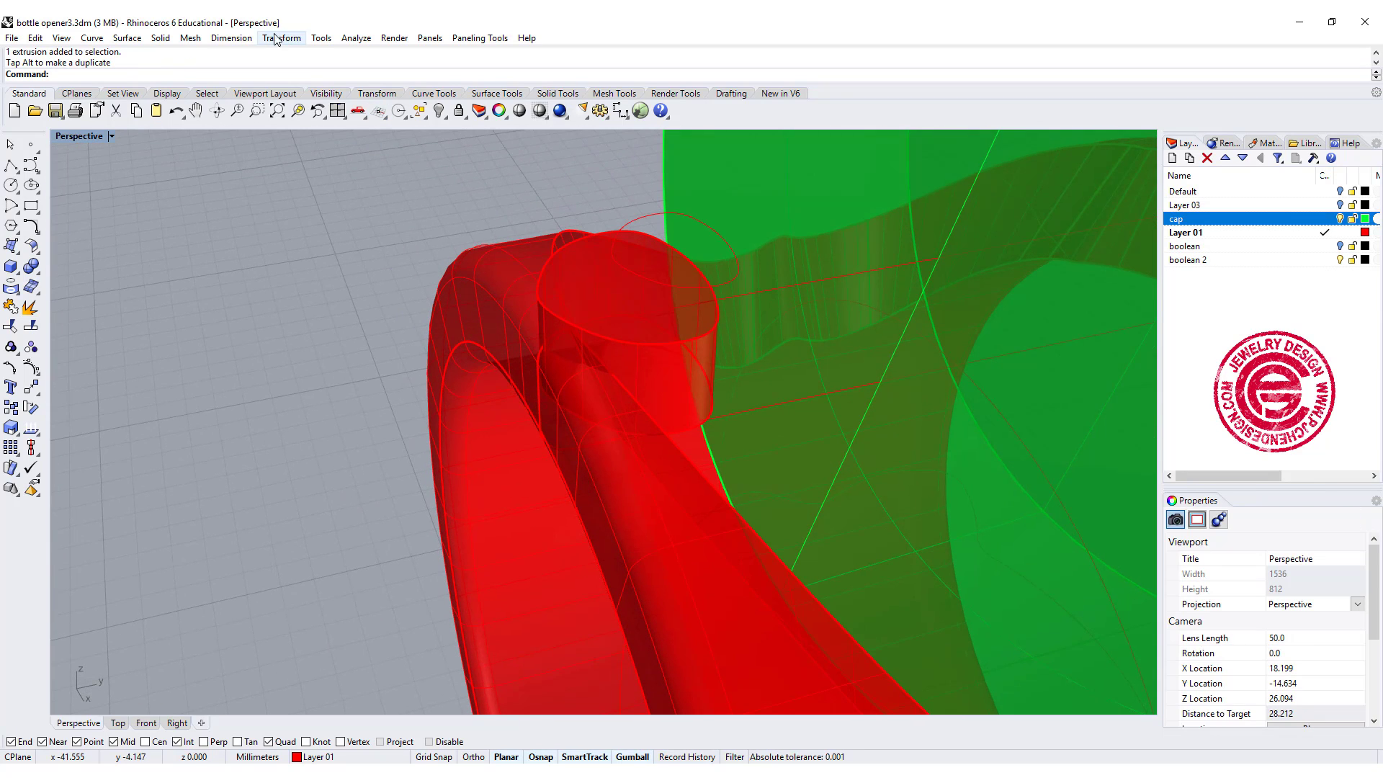
# Fillet the nub cylinder's top edge at 0.8 and inspect the result
pyautogui.click(41, 277)
pyautogui.click(151, 286)
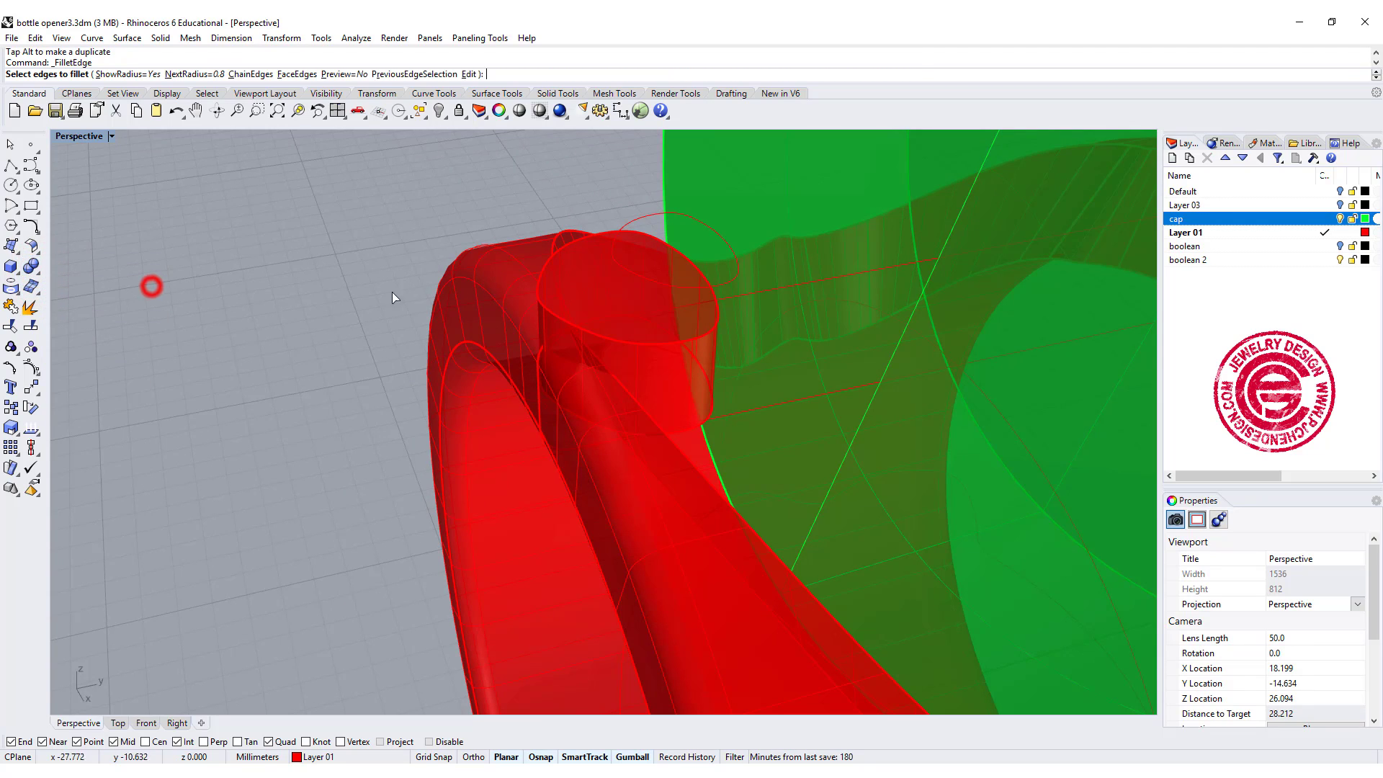
pyautogui.click(612, 233)
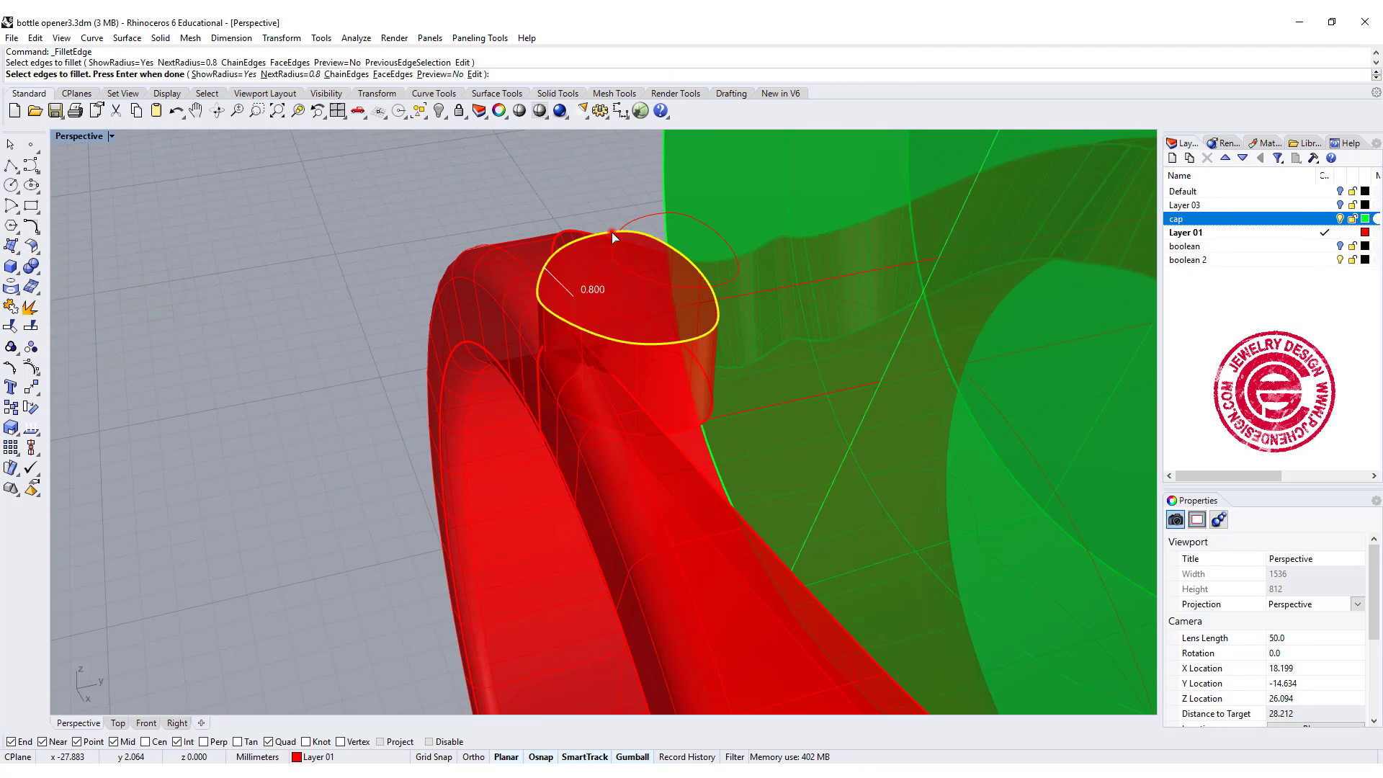
pyautogui.press('Return')
pyautogui.press('Return')
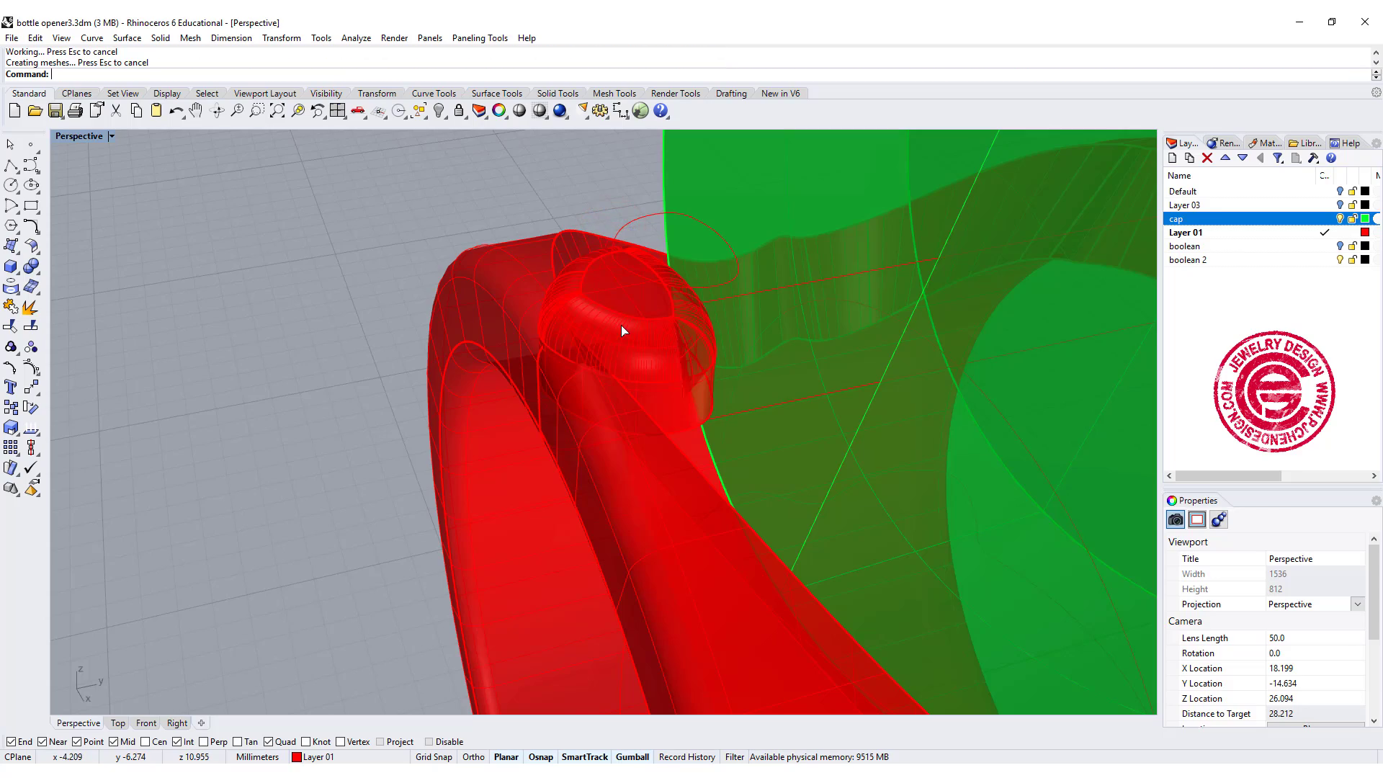
pyautogui.moveTo(621, 325); pyautogui.dragTo(755, 416, button='right')
pyautogui.scroll(5, 867, 441)
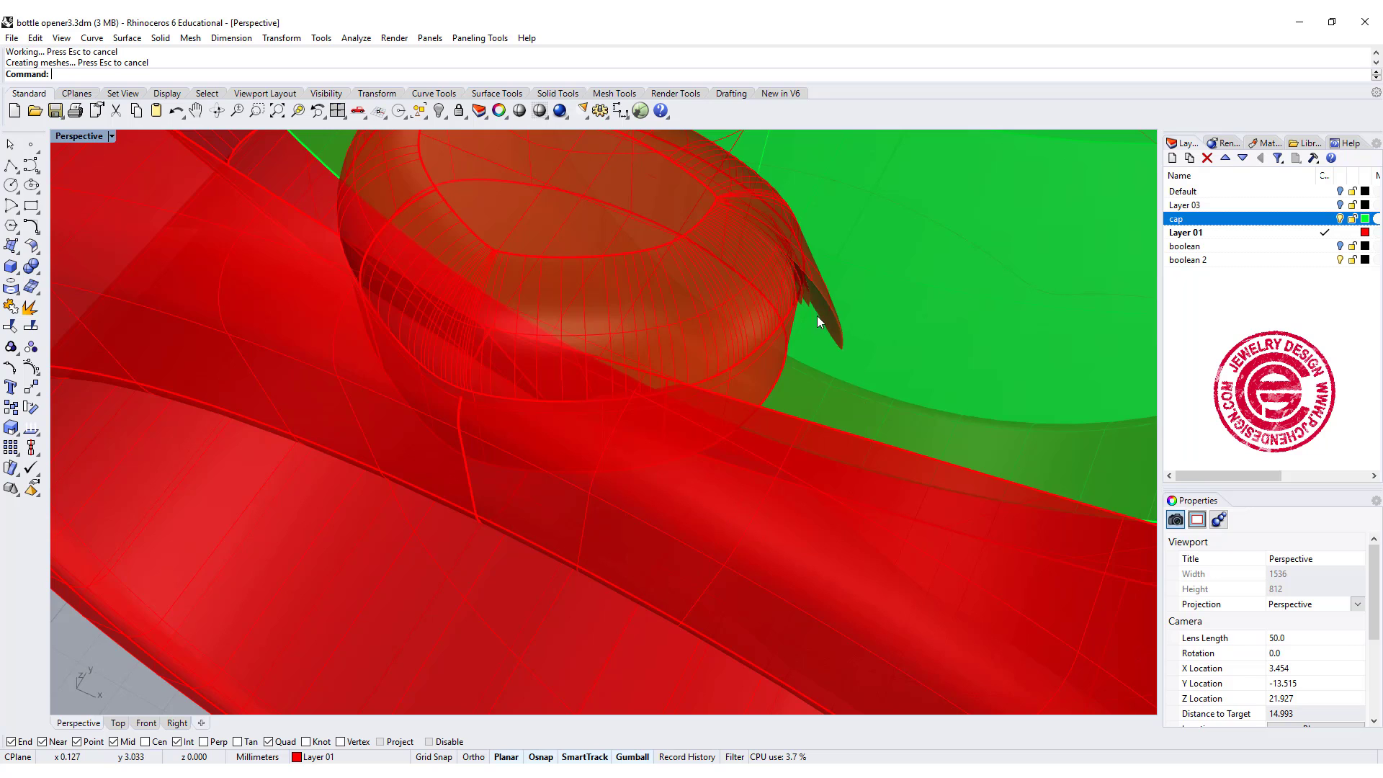
pyautogui.moveTo(817, 315); pyautogui.dragTo(814, 374, button='right')
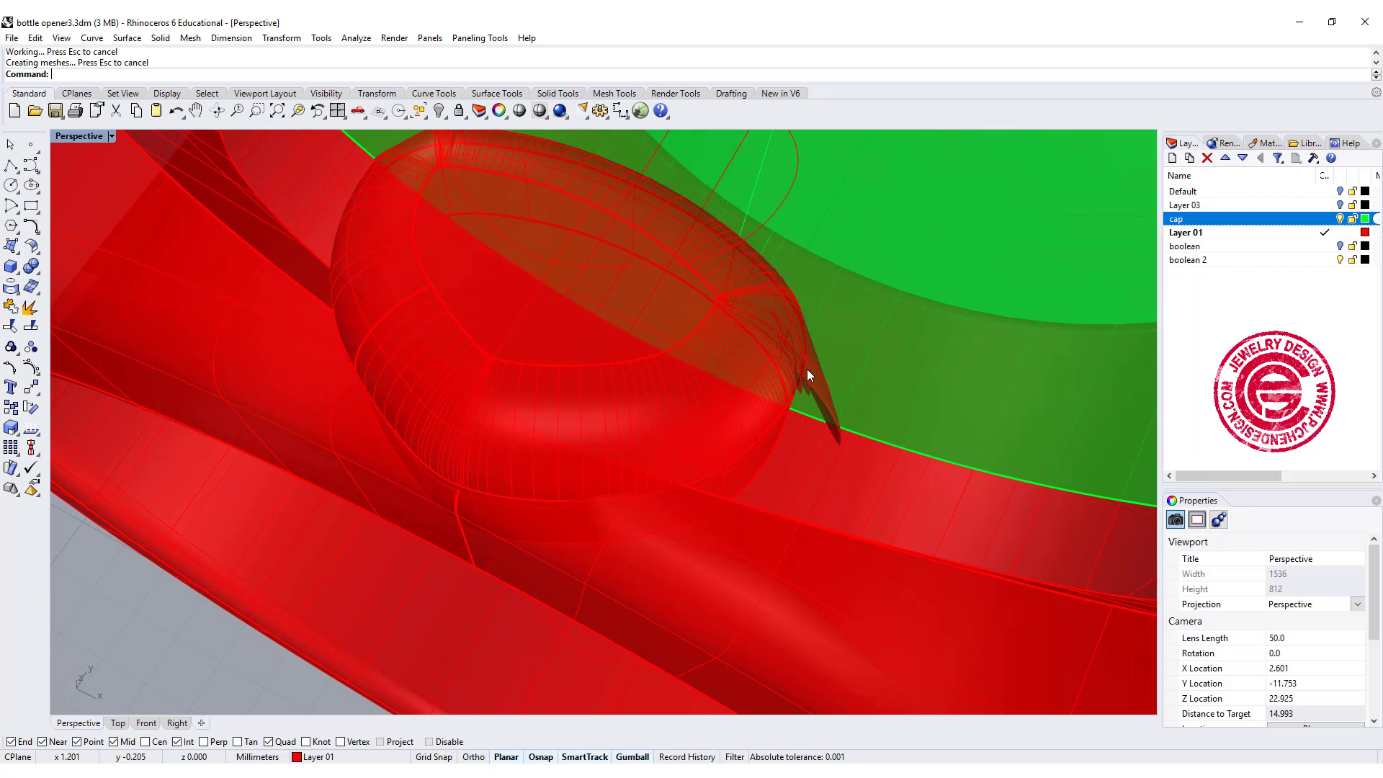
# Undo the 0.8 fillet and round the top edge with a 0.5 radius instead
pyautogui.hotkey('ctrl', 'z')
pyautogui.press('Return')
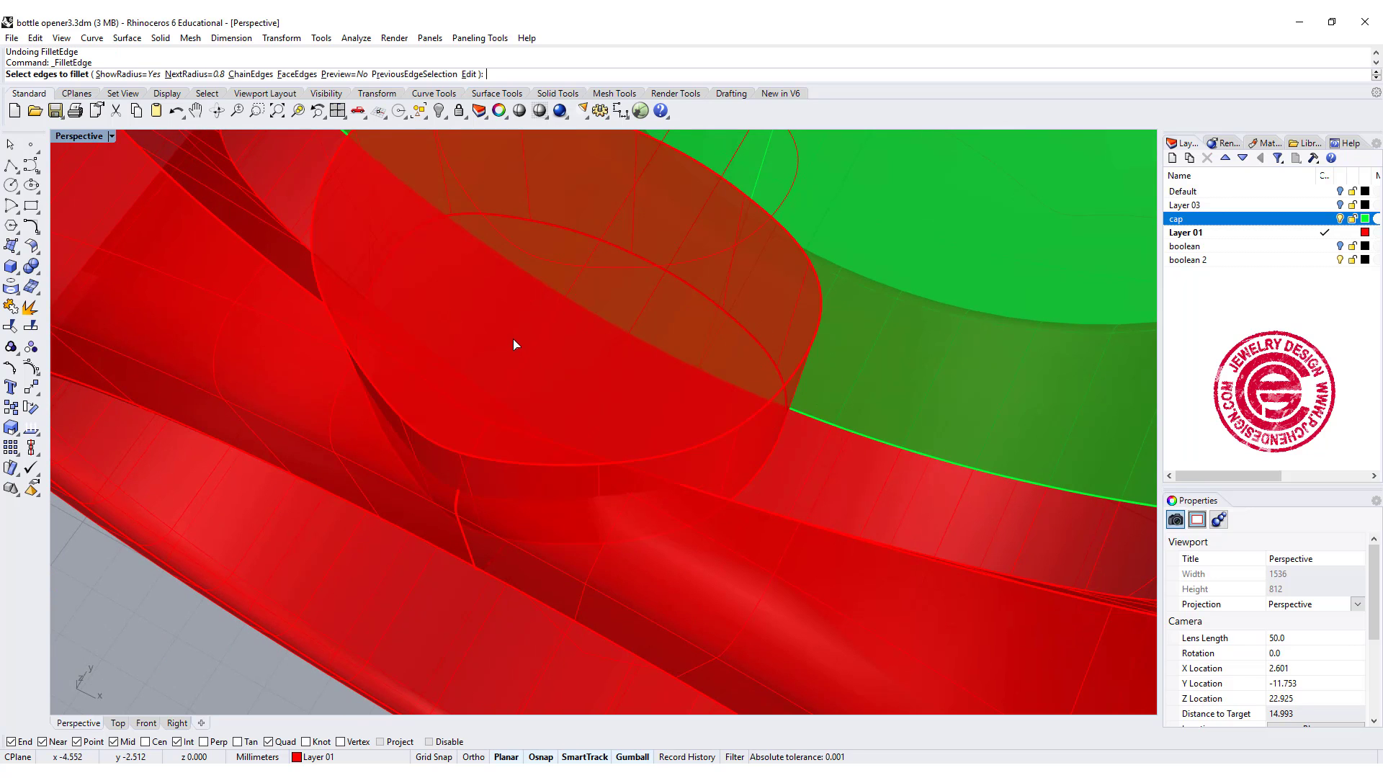
pyautogui.click(182, 76)
pyautogui.write('0.')
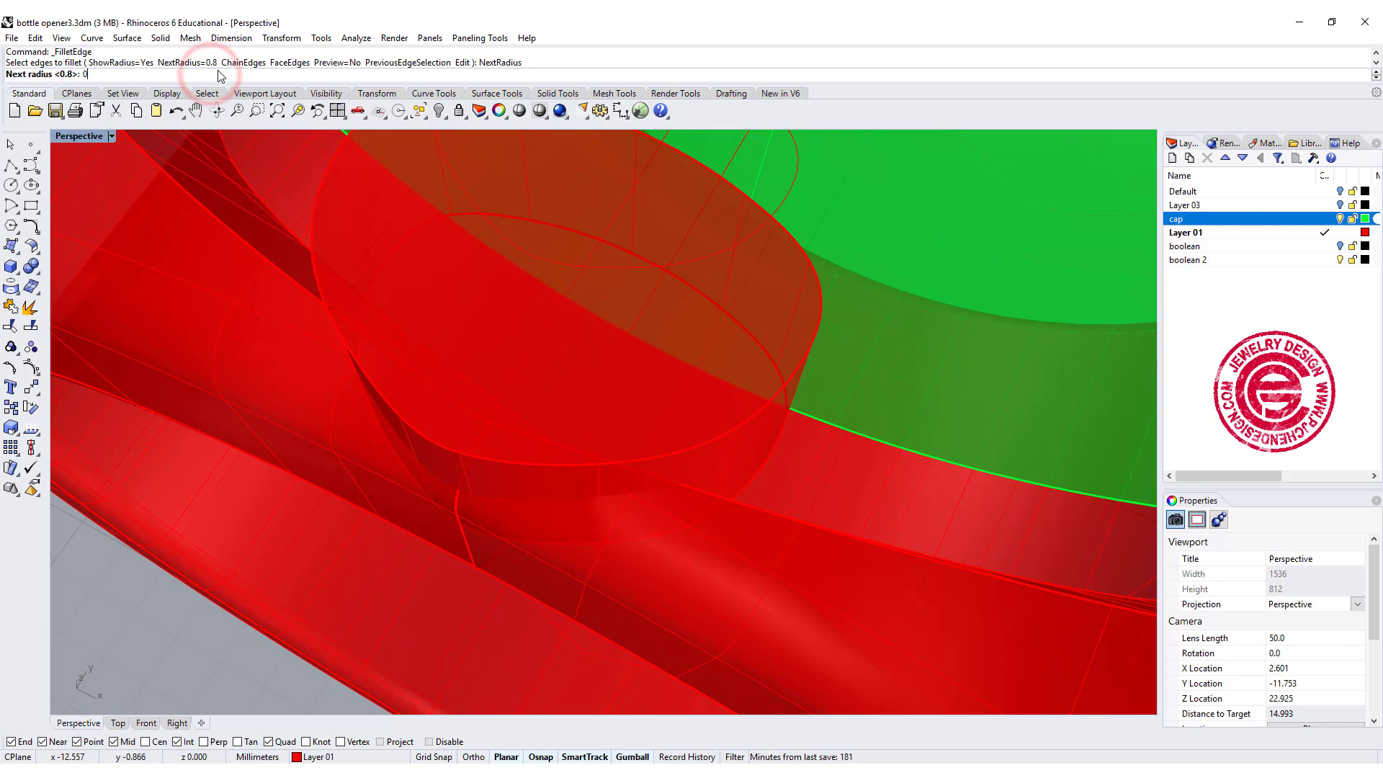
pyautogui.write('5')
pyautogui.press('Return')
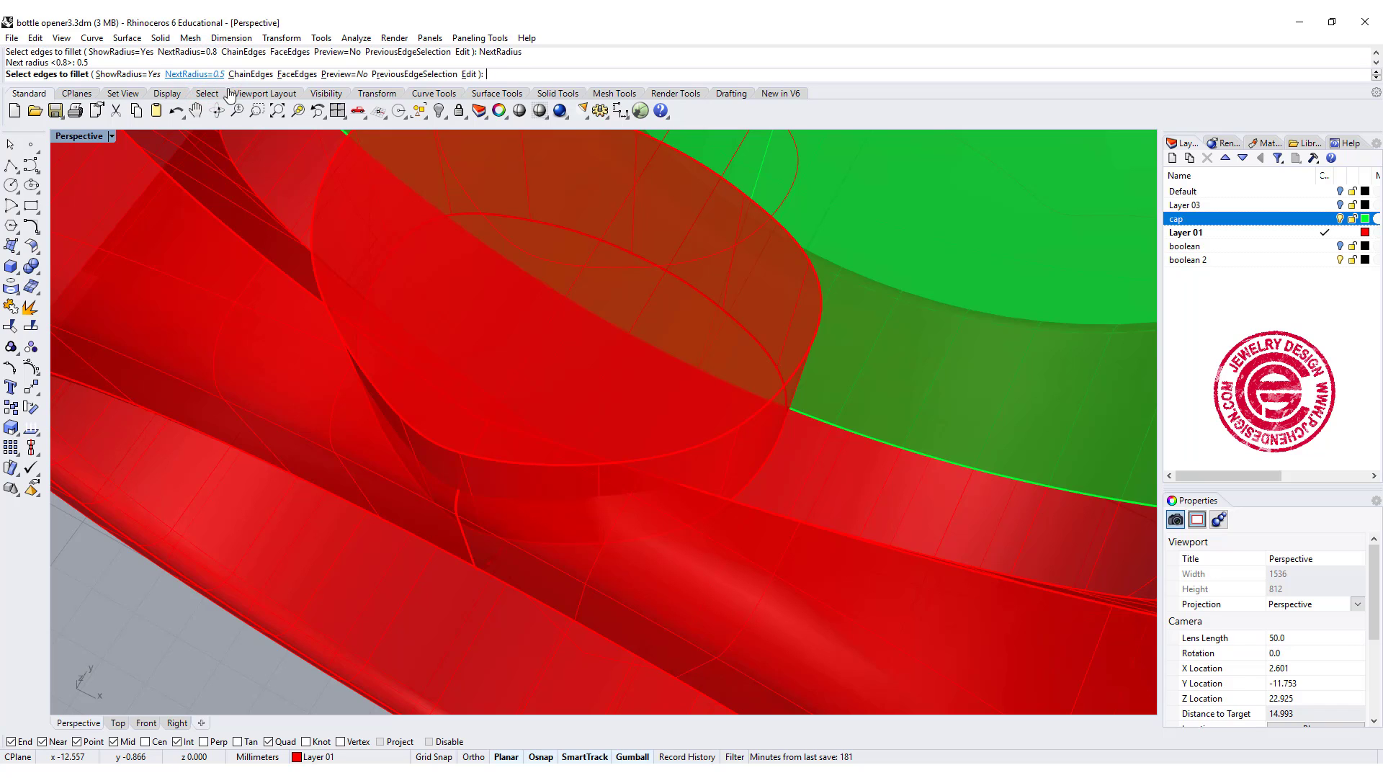
pyautogui.click(769, 402)
pyautogui.click(802, 365)
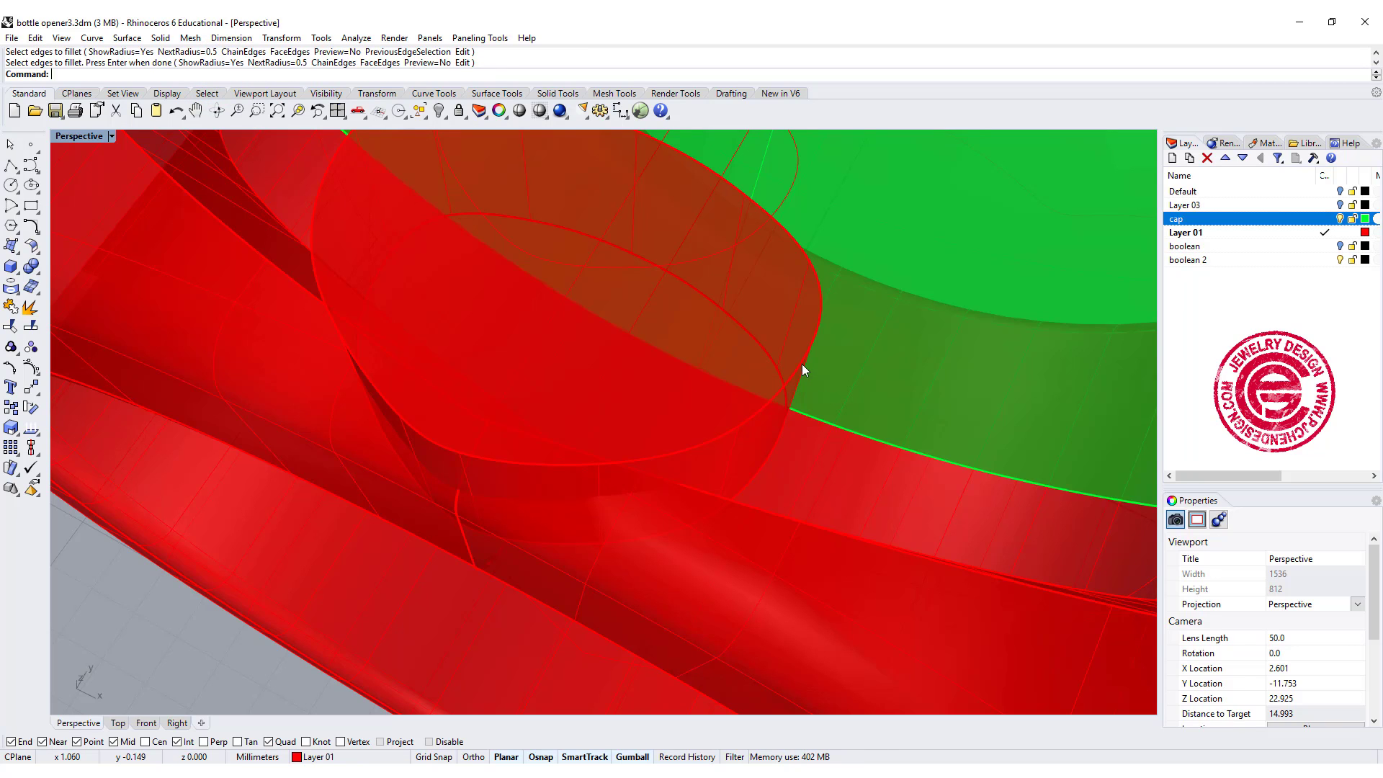
pyautogui.press('Return')
pyautogui.press('Return')
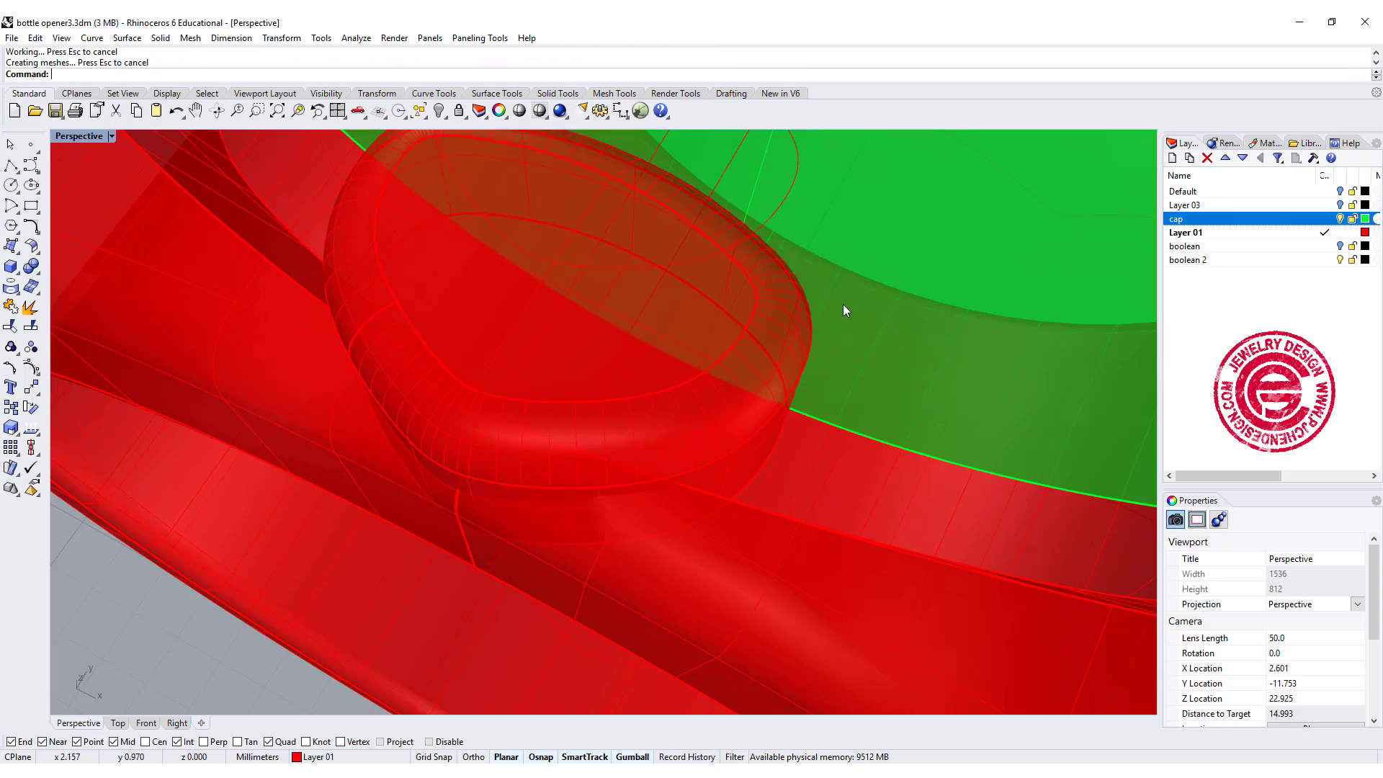
pyautogui.moveTo(843, 306); pyautogui.dragTo(866, 438, button='right')
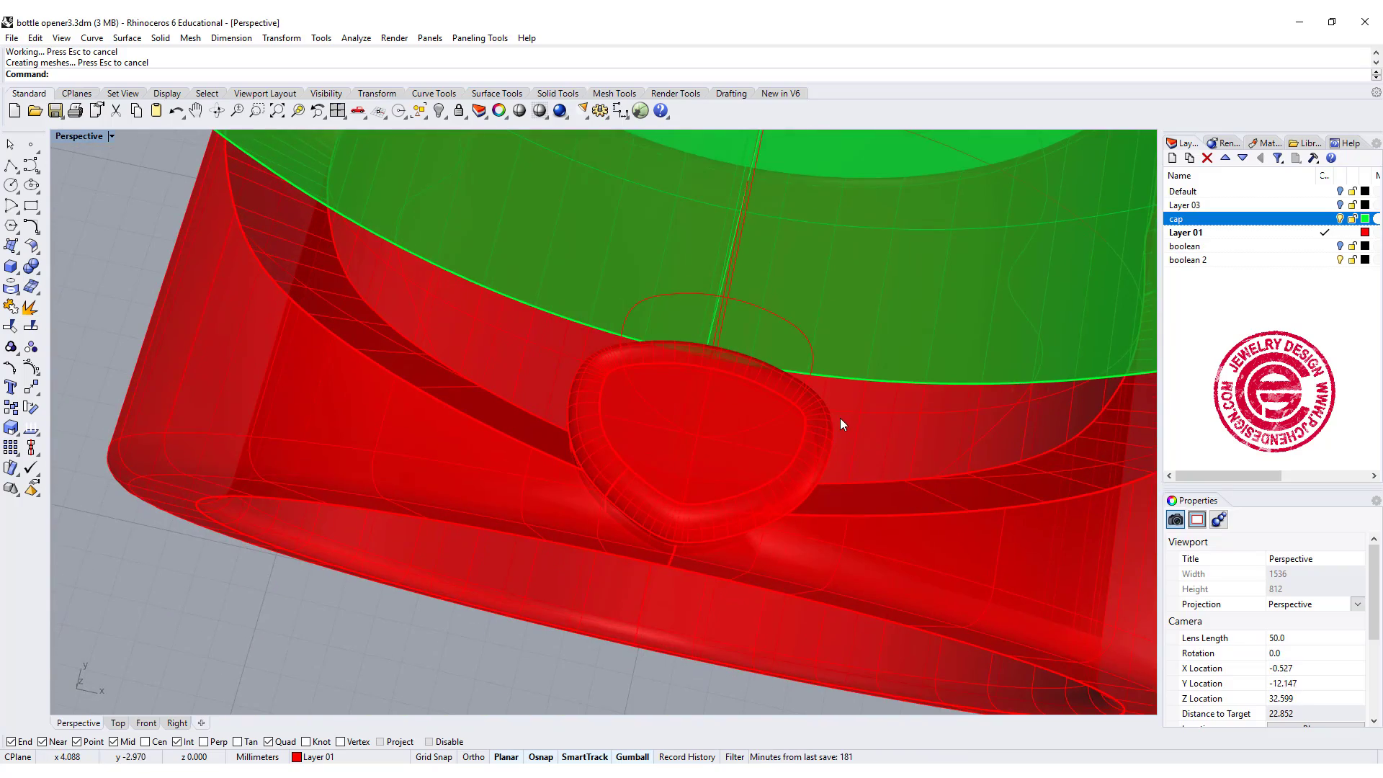
pyautogui.scroll(-3, 716, 410)
pyautogui.moveTo(716, 411); pyautogui.dragTo(657, 313, button='right')
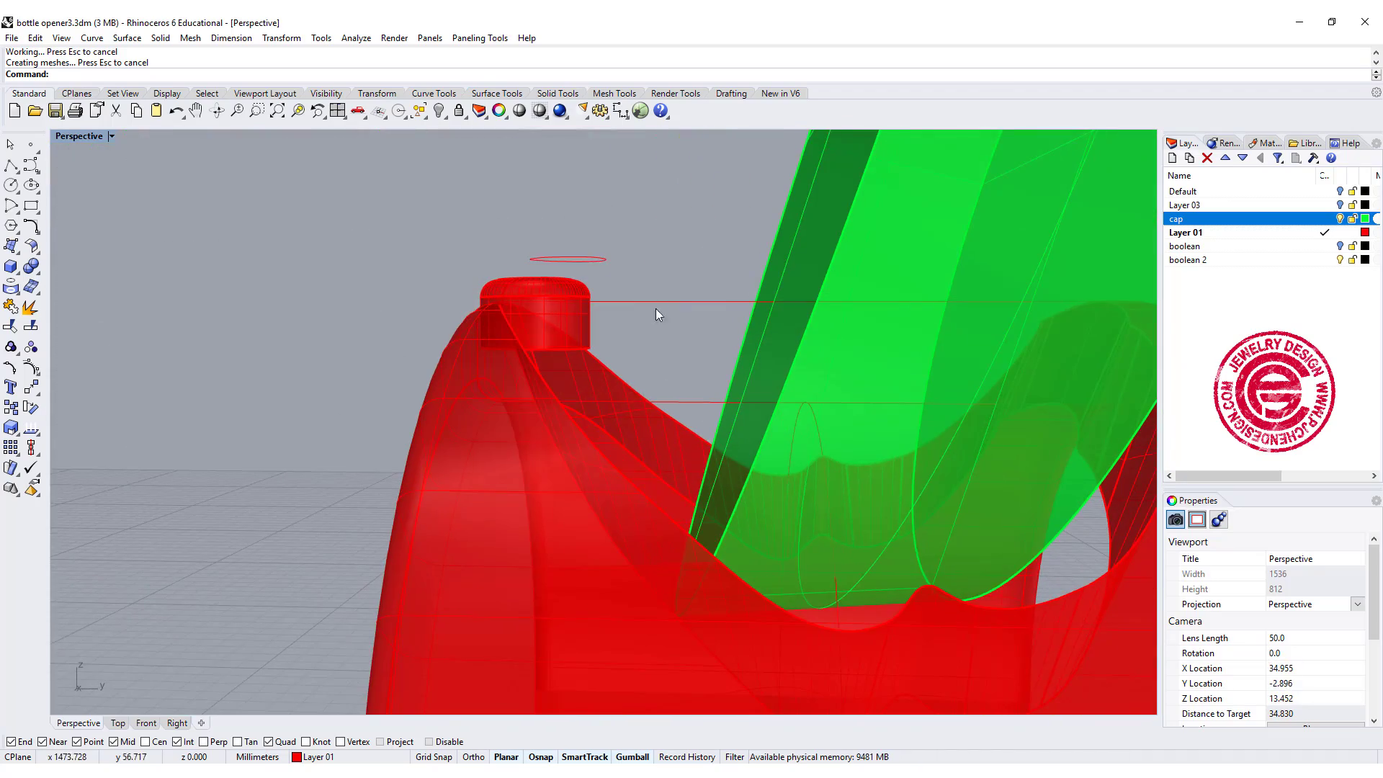
# Rotate the green cap about -18° with the gumball so it leans over the ring
pyautogui.click(843, 256)
pyautogui.moveTo(853, 254); pyautogui.dragTo(788, 336, button='right')
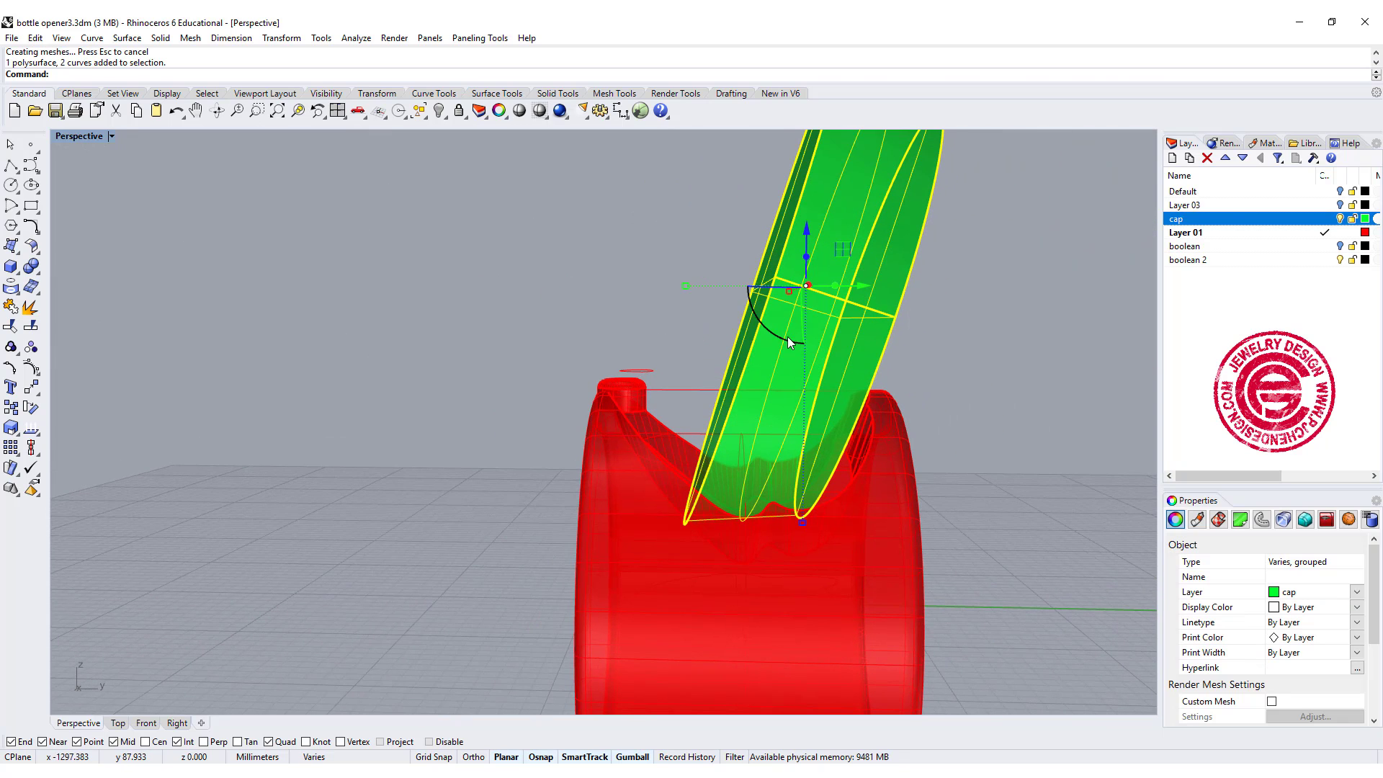
pyautogui.moveTo(788, 336); pyautogui.dragTo(729, 388)
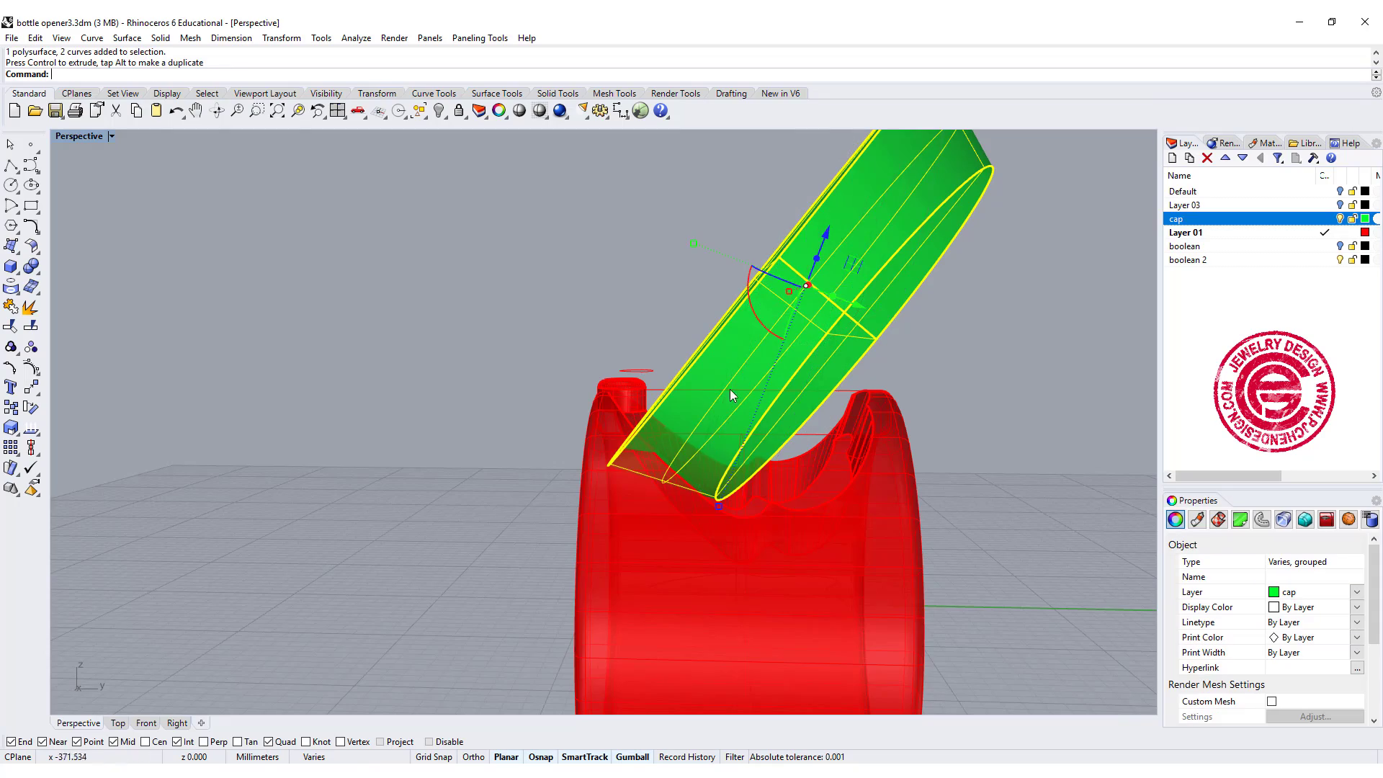
pyautogui.scroll(4, 661, 449)
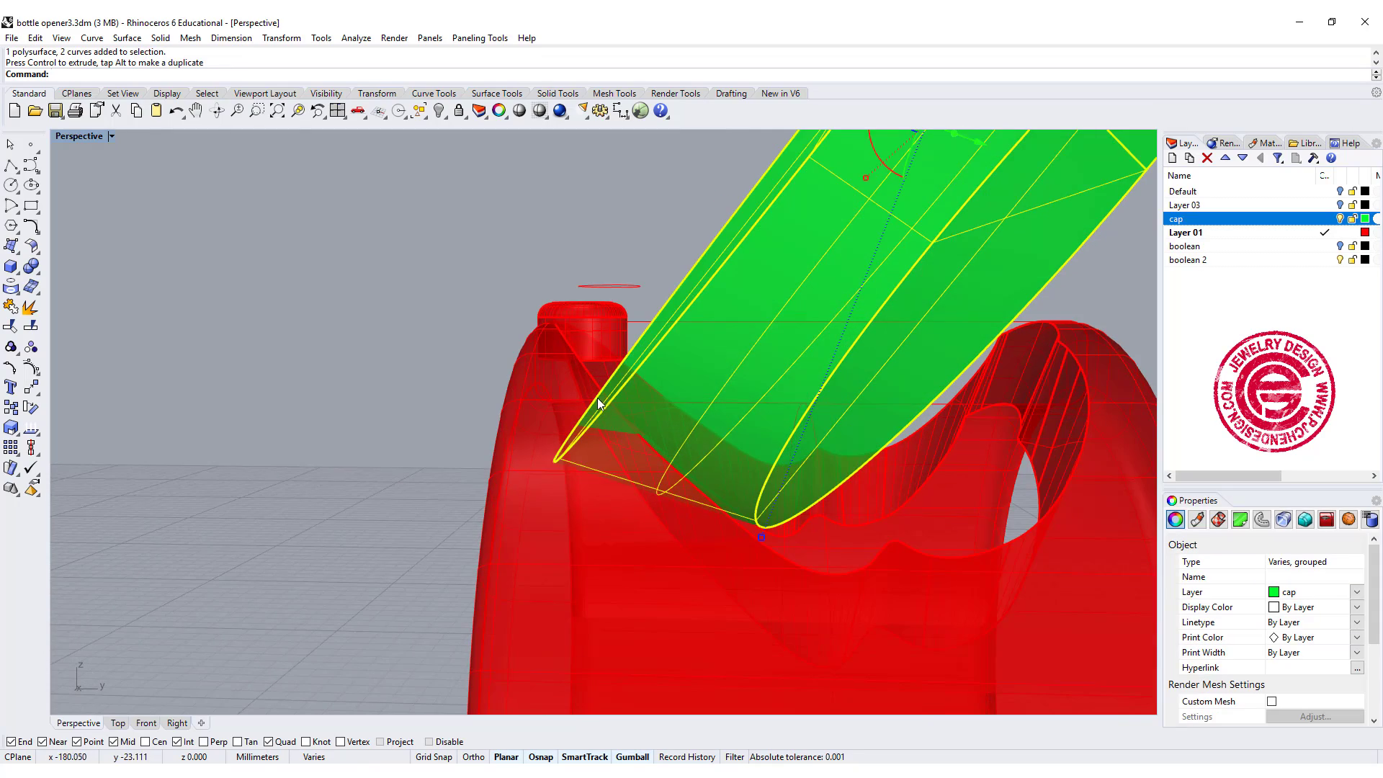
pyautogui.scroll(-4, 387, 281)
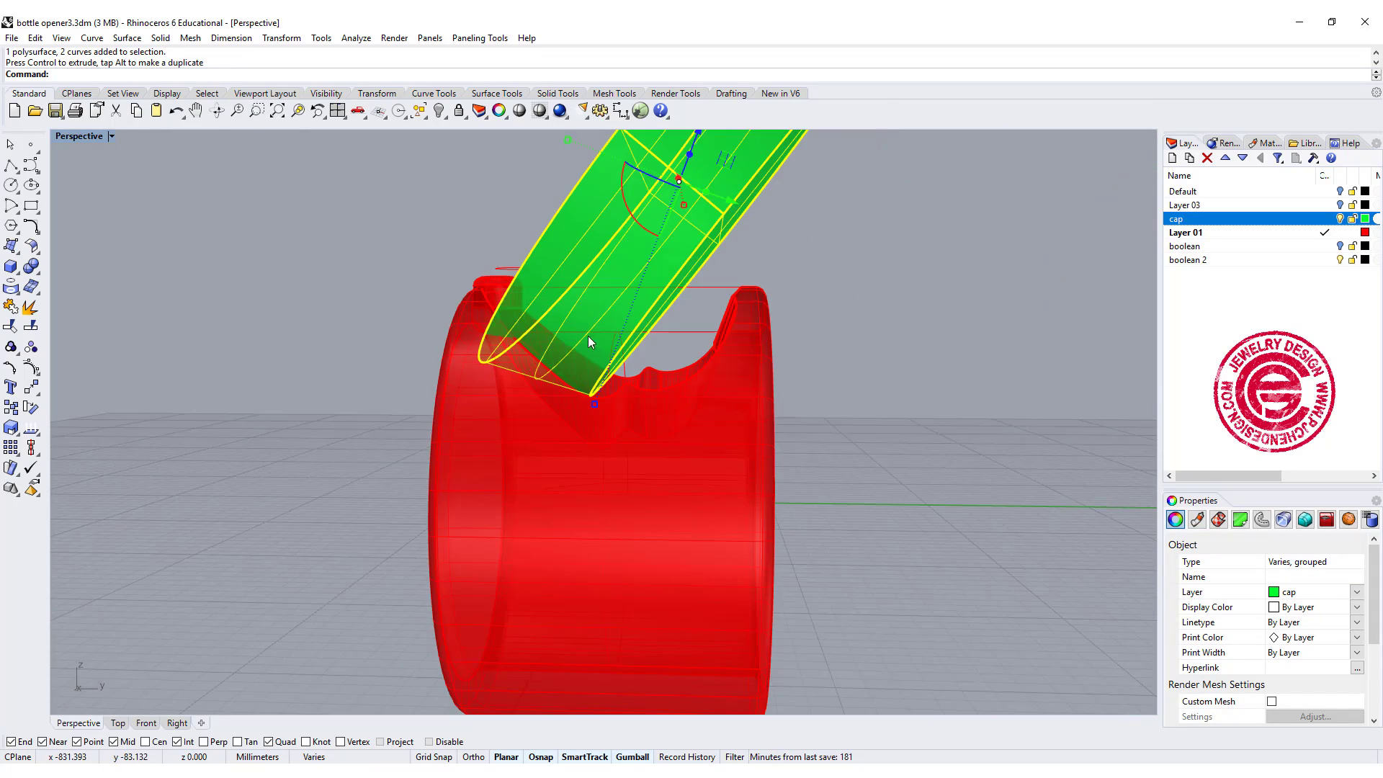
pyautogui.moveTo(587, 335); pyautogui.dragTo(833, 358, button='right')
# Hide the cap, maximize the Top view, and start a center-radius polygon with Grid Snap on
pyautogui.hotkey('ctrl', 'h')
pyautogui.hotkey('ctrl', 'F1')
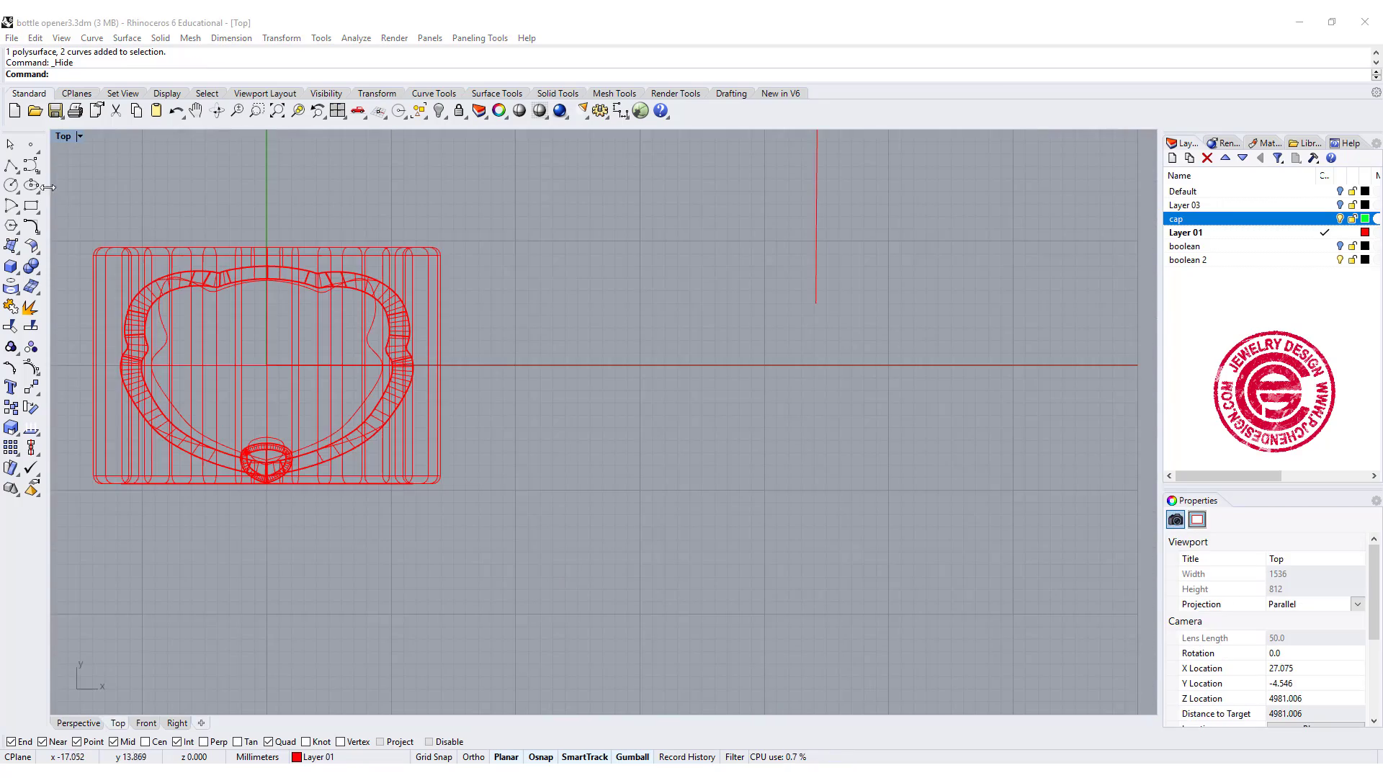
pyautogui.click(8, 230)
pyautogui.click(24, 229)
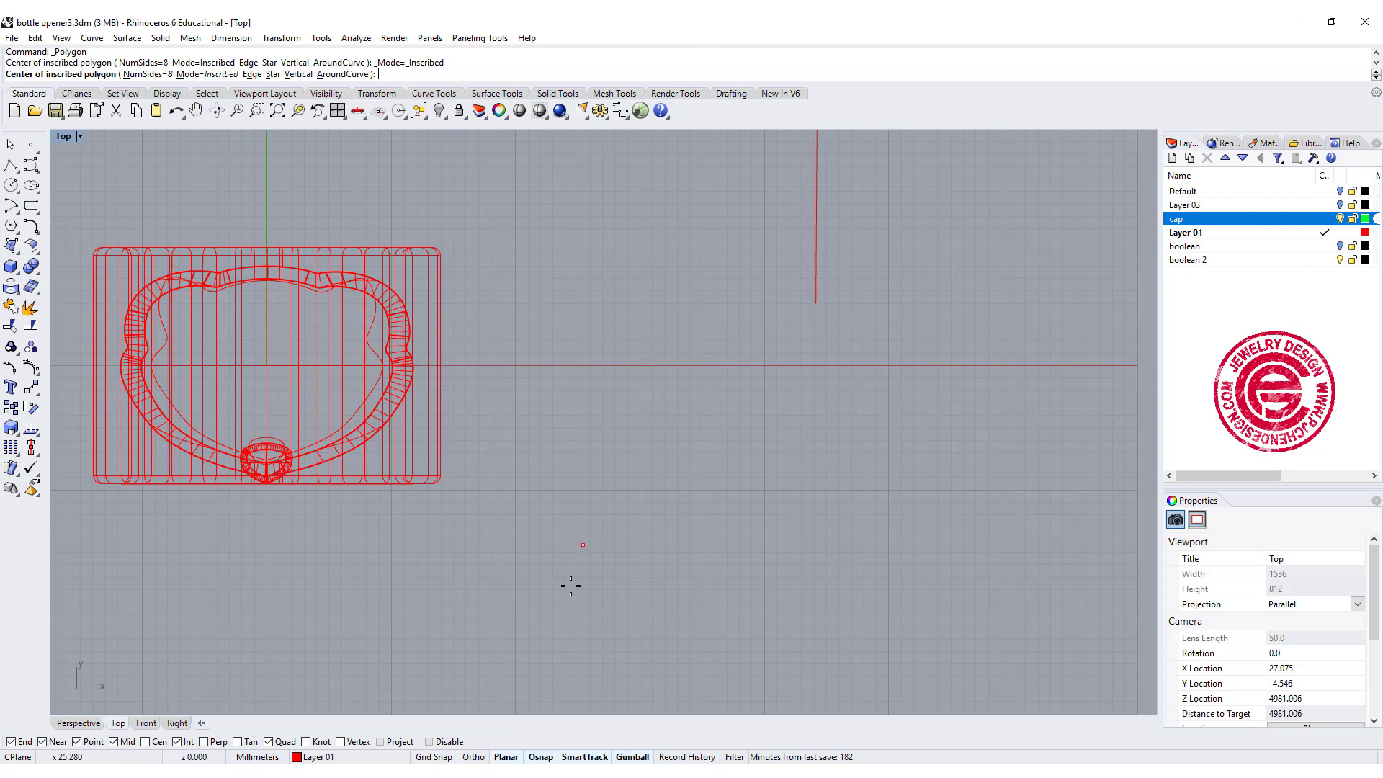
pyautogui.click(444, 754)
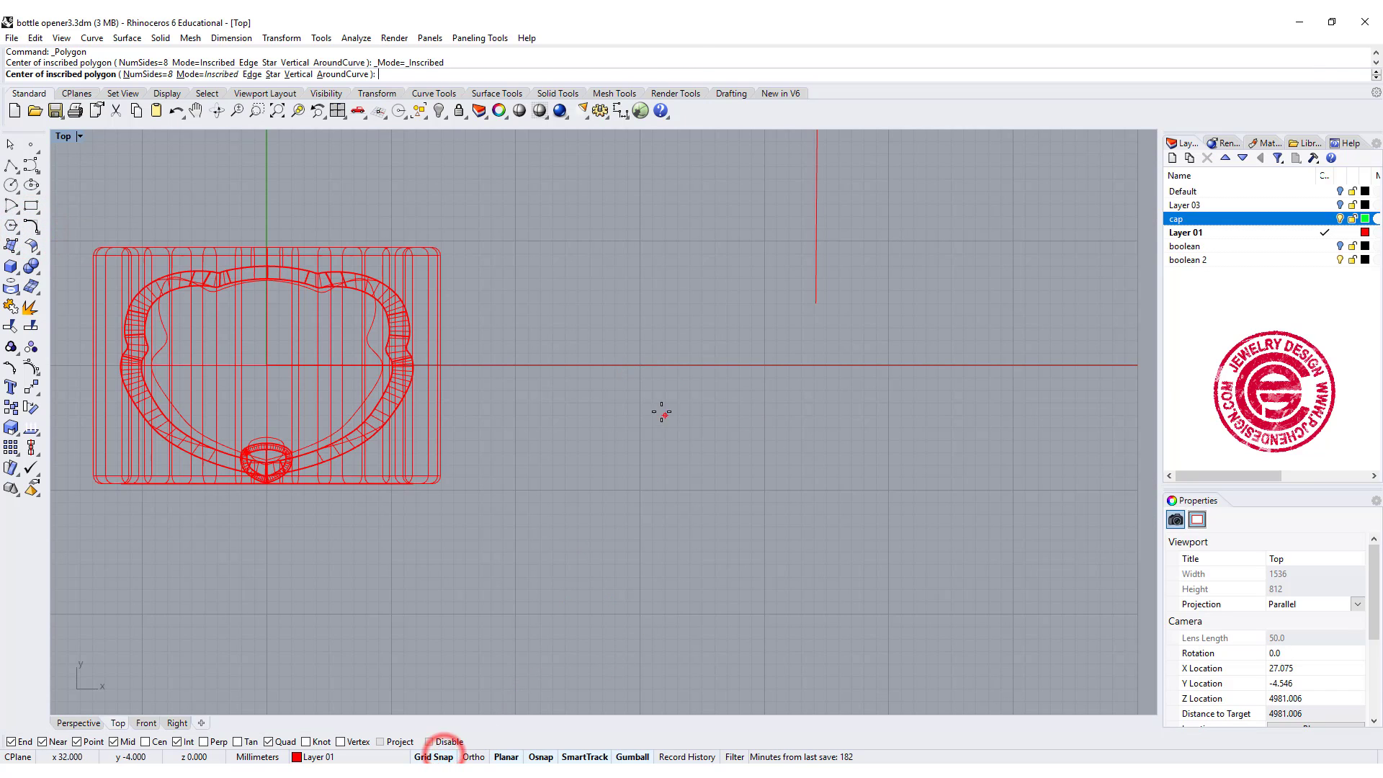
# Draw a six-sided hexagon centred on the axis line beside the ring
pyautogui.click(639, 364)
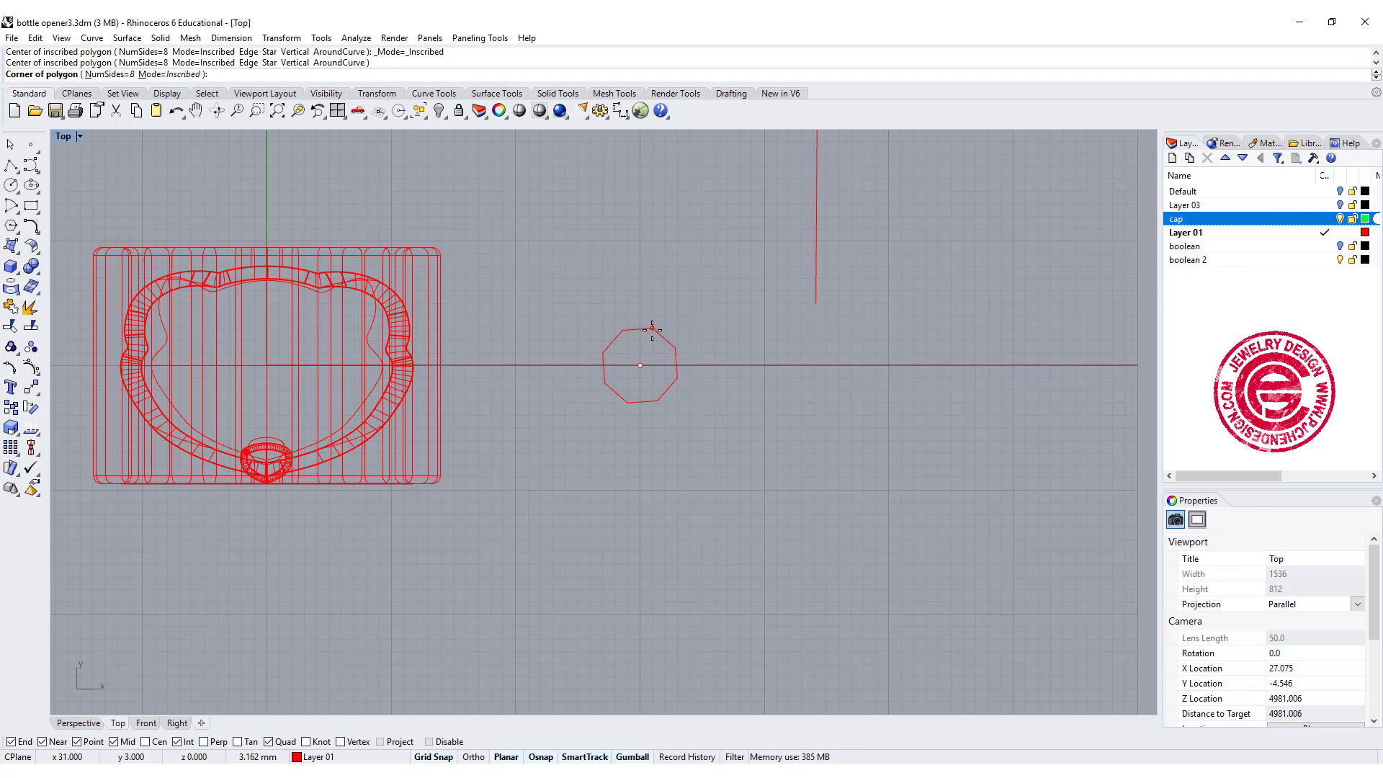
pyautogui.write('6')
pyautogui.press('Return')
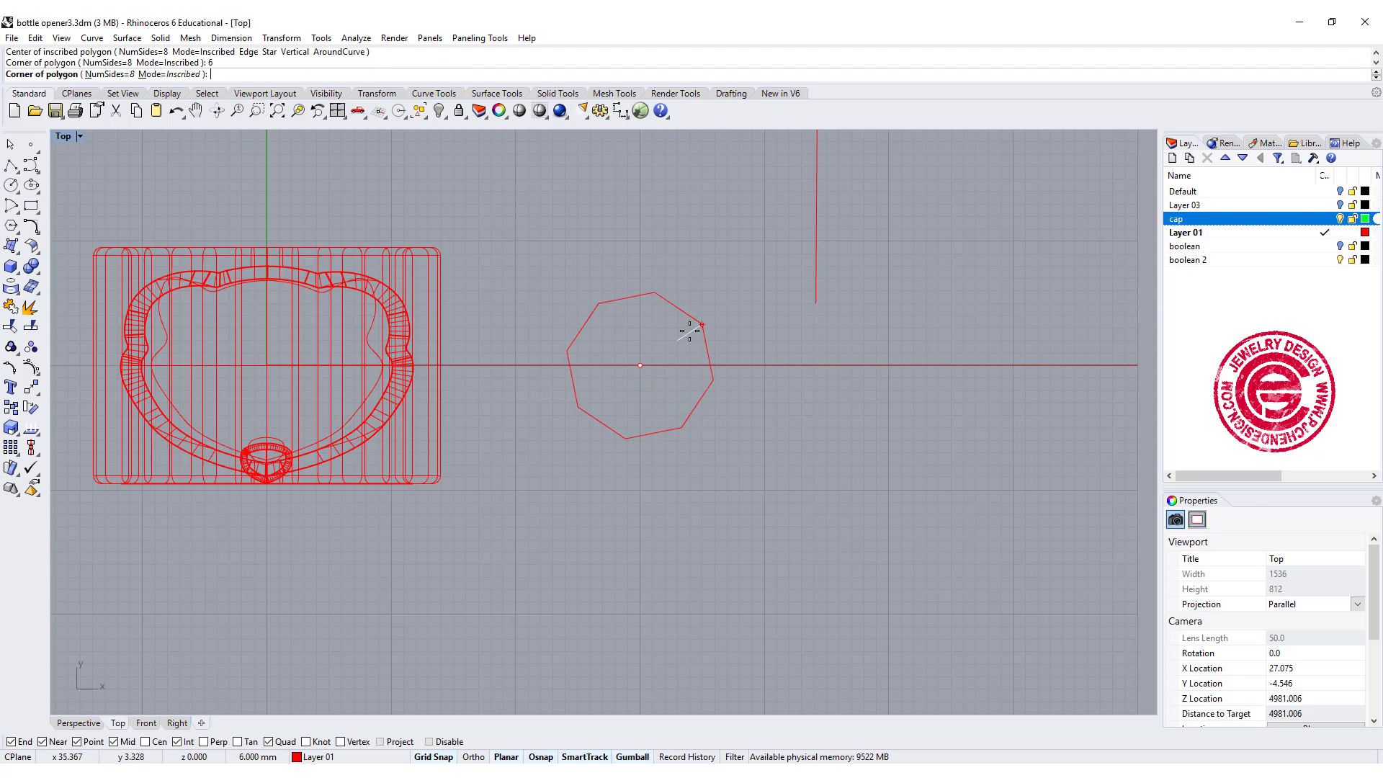
pyautogui.click(100, 73)
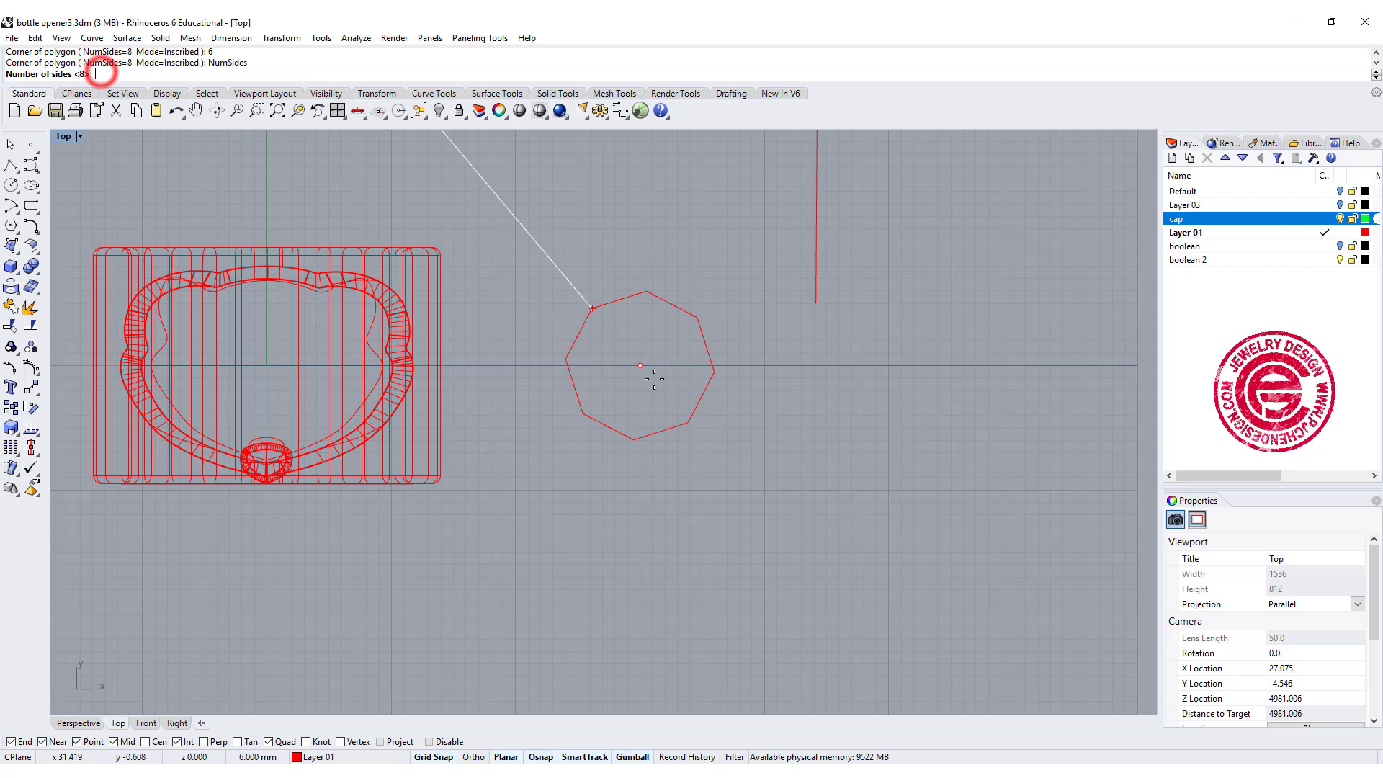
pyautogui.write('6')
pyautogui.press('Return')
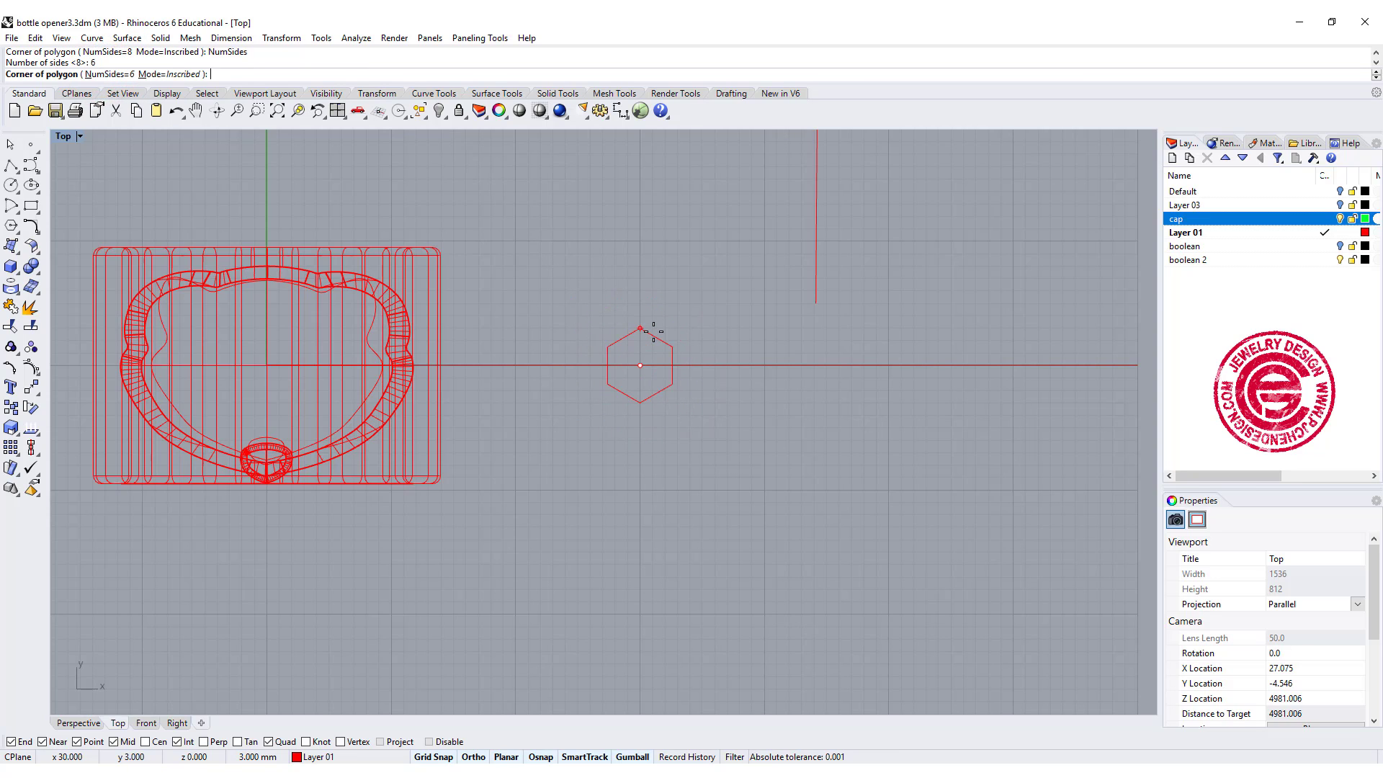
pyautogui.click(611, 351)
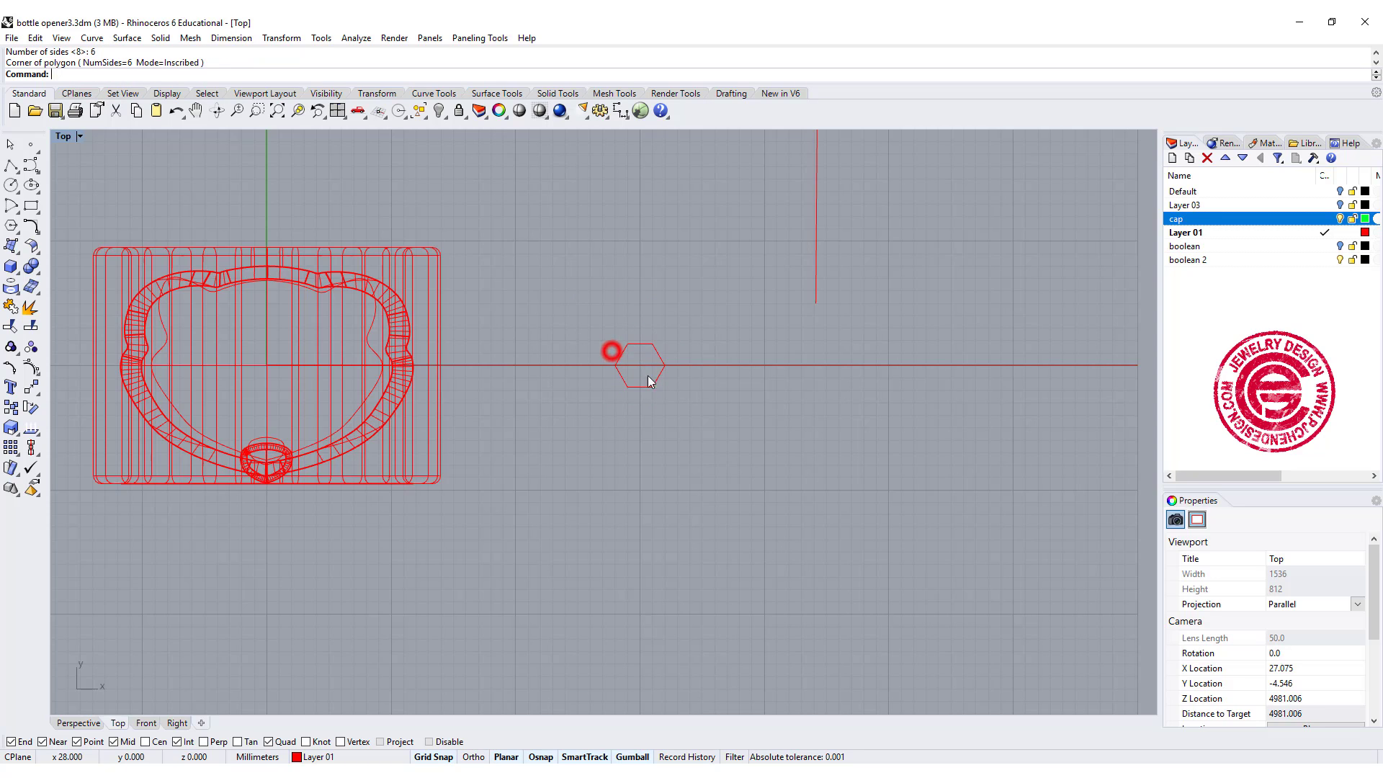
pyautogui.scroll(5, 654, 380)
pyautogui.moveTo(653, 380); pyautogui.dragTo(617, 408, button='right')
# Copy the hexagon, shrink the copy, and place it overlapping the right side of the pair
pyautogui.click(618, 402)
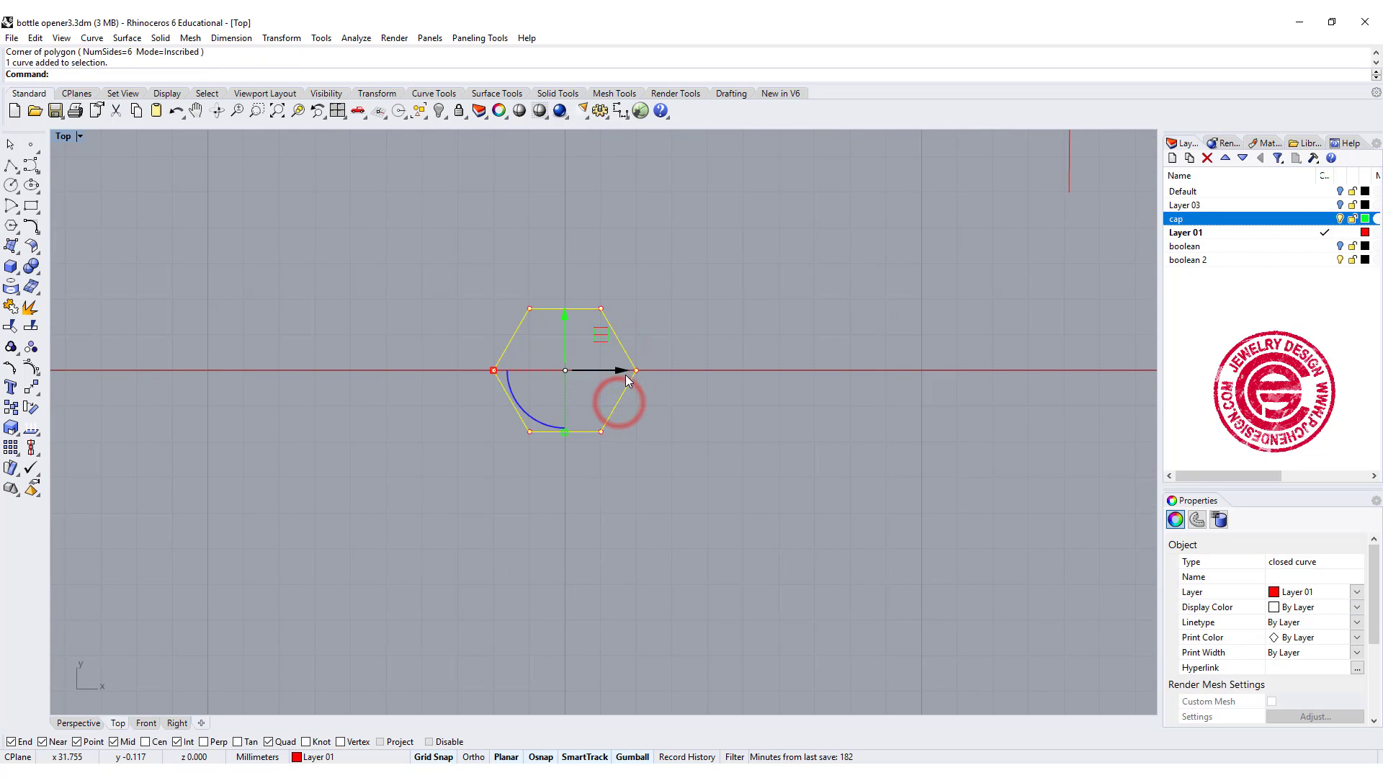
pyautogui.moveTo(622, 372); pyautogui.dragTo(736, 397)
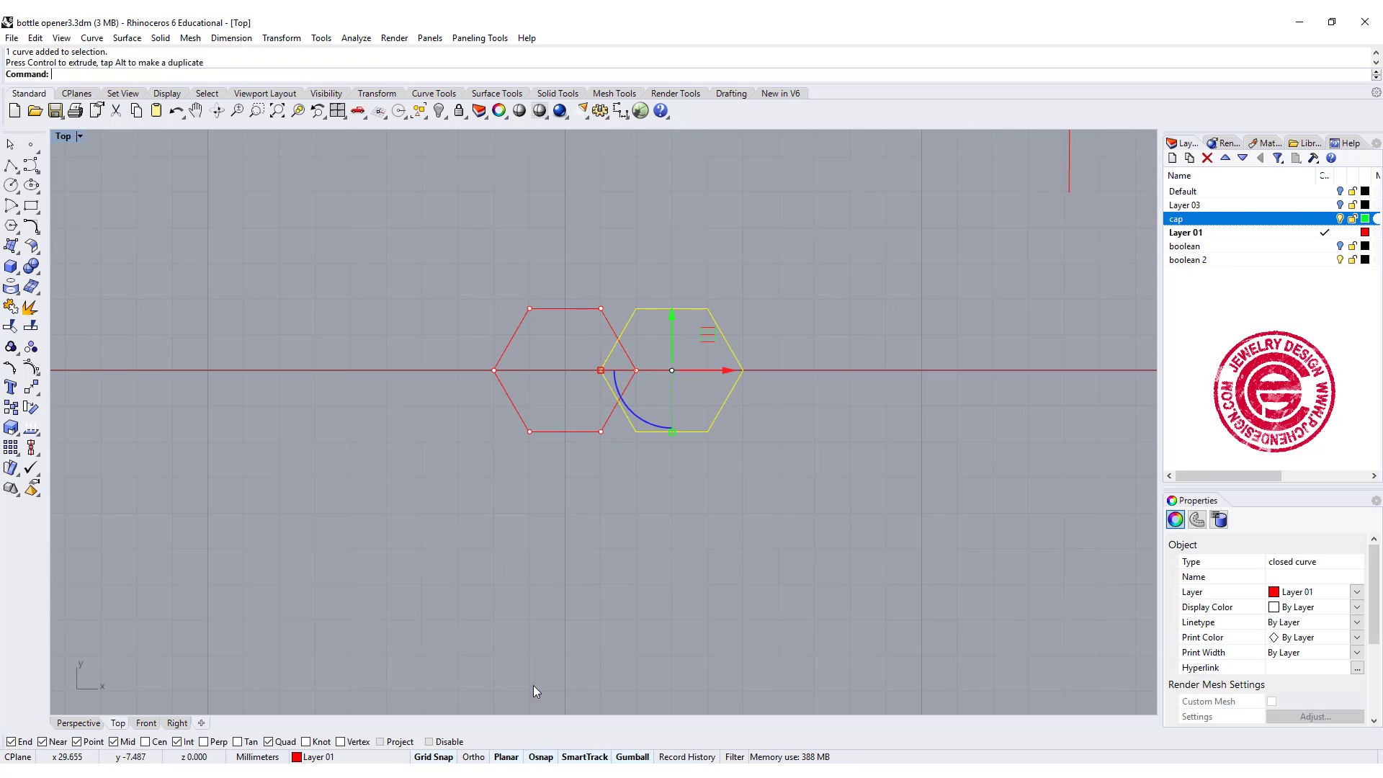
pyautogui.moveTo(601, 370); pyautogui.dragTo(617, 370)
pyautogui.moveTo(730, 372); pyautogui.dragTo(689, 374)
pyautogui.click(741, 420)
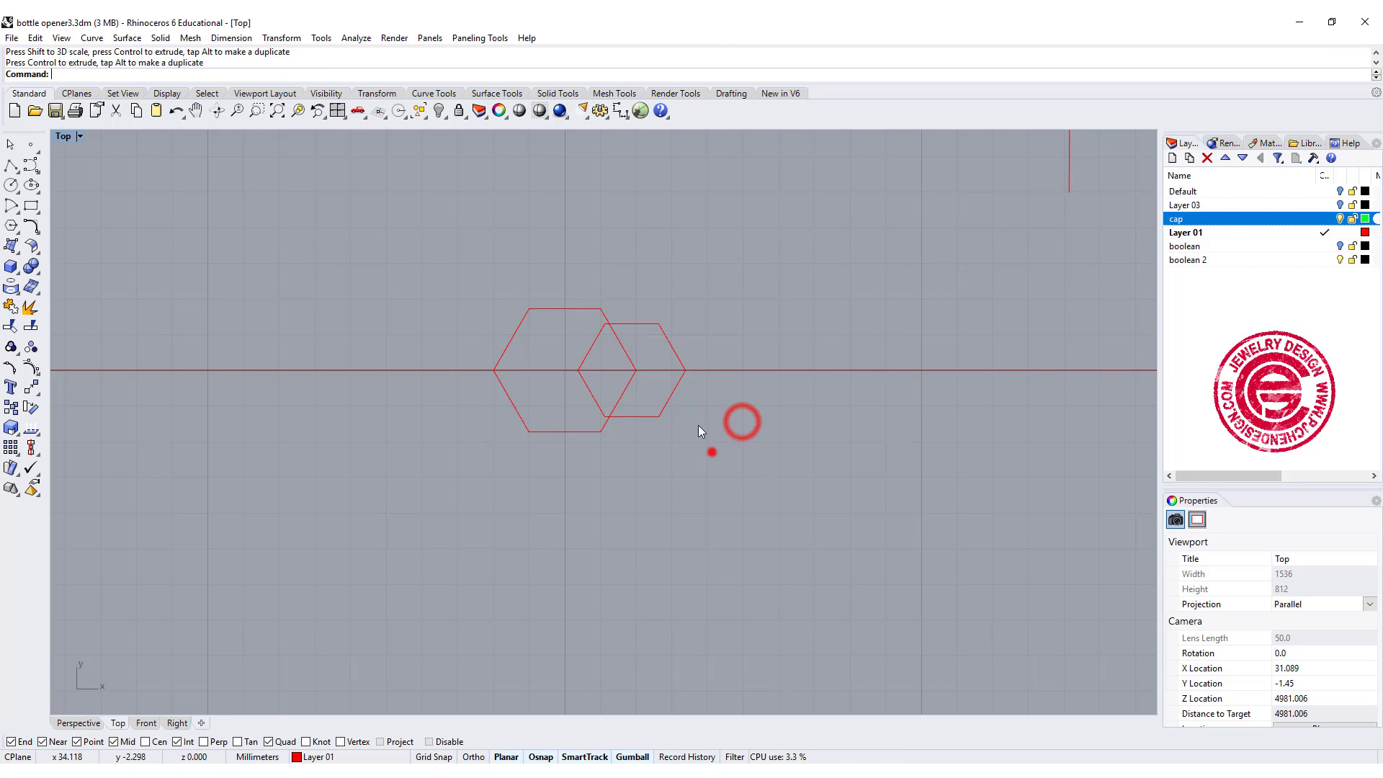
pyautogui.moveTo(712, 451); pyautogui.dragTo(735, 375)
pyautogui.click(904, 445)
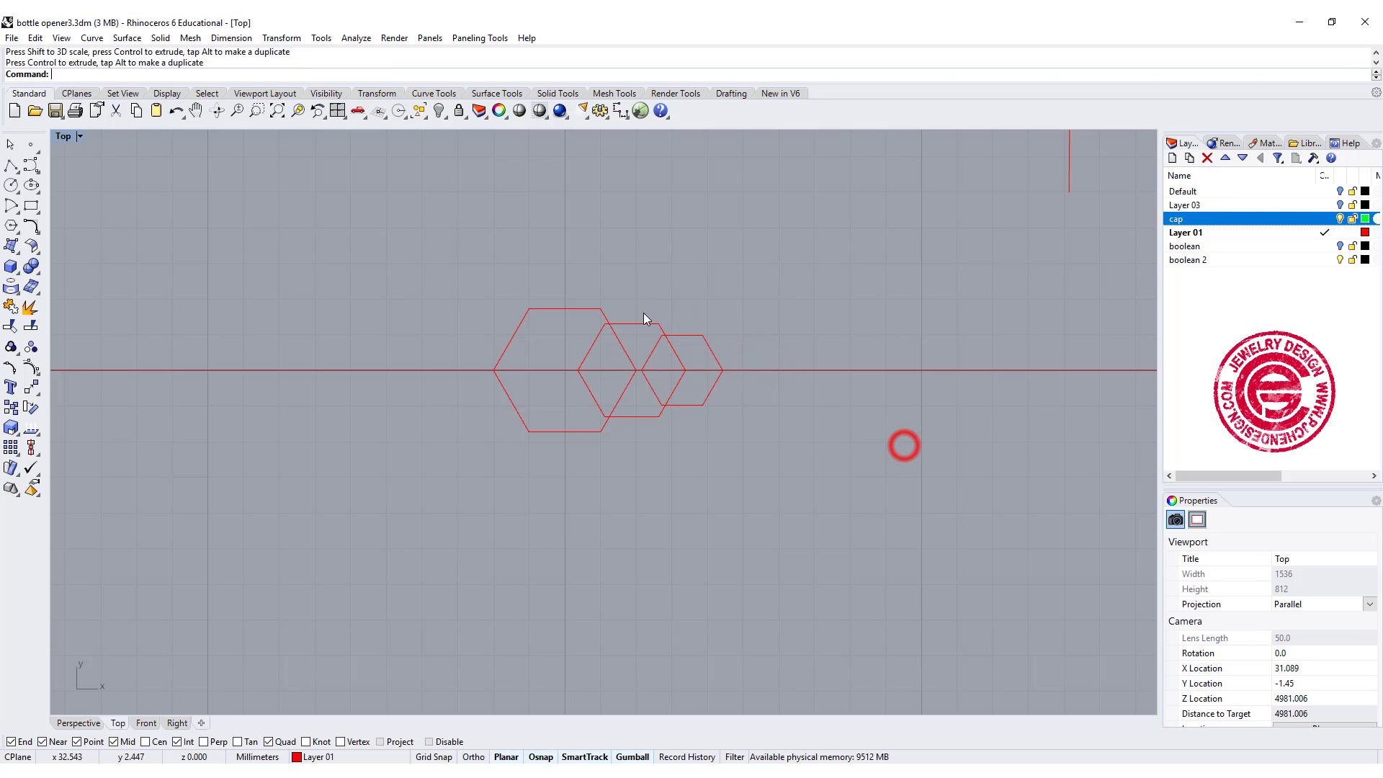
pyautogui.scroll(3, 627, 448)
# Trim away the inner overlapping segments of the three hexagons
pyautogui.hotkey('ctrl', 'a')
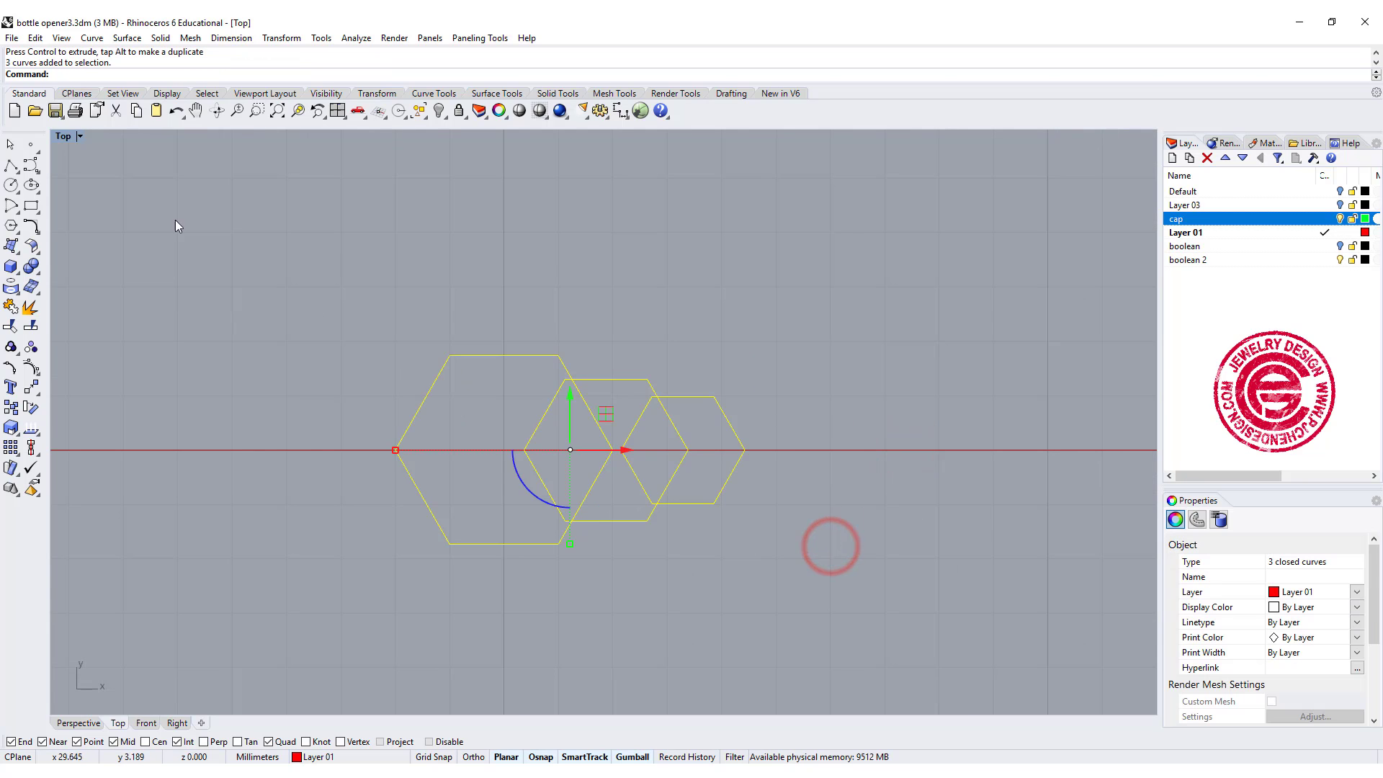
pyautogui.click(10, 328)
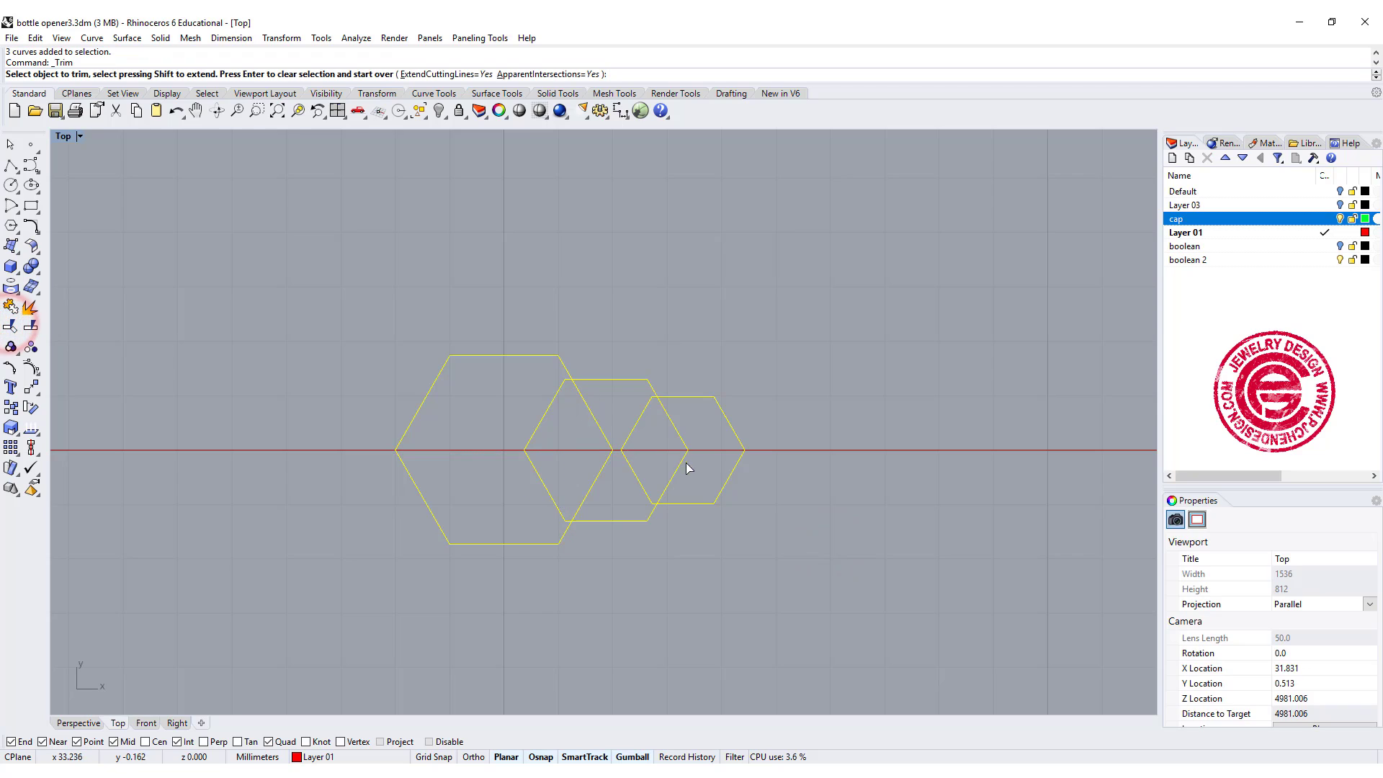
pyautogui.moveTo(694, 467); pyautogui.dragTo(597, 445)
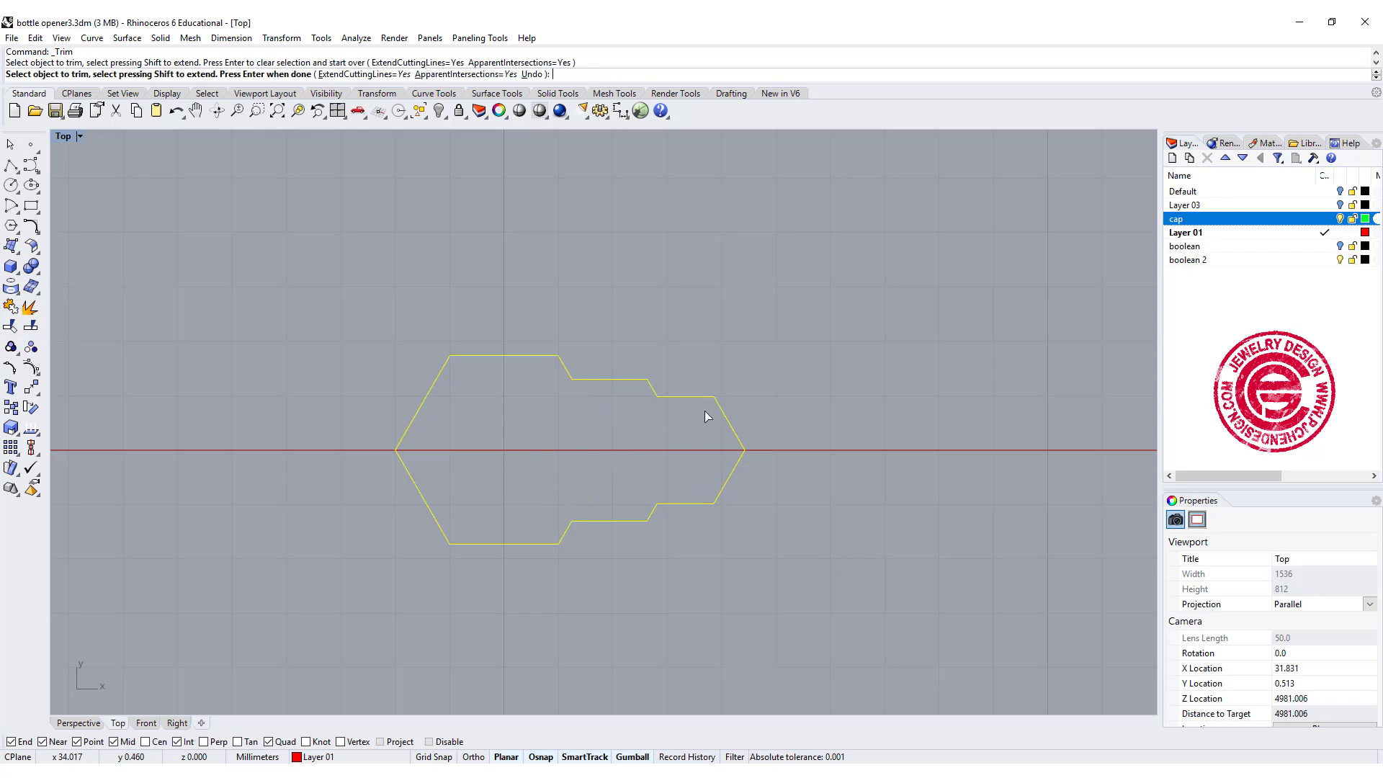
pyautogui.press('Return')
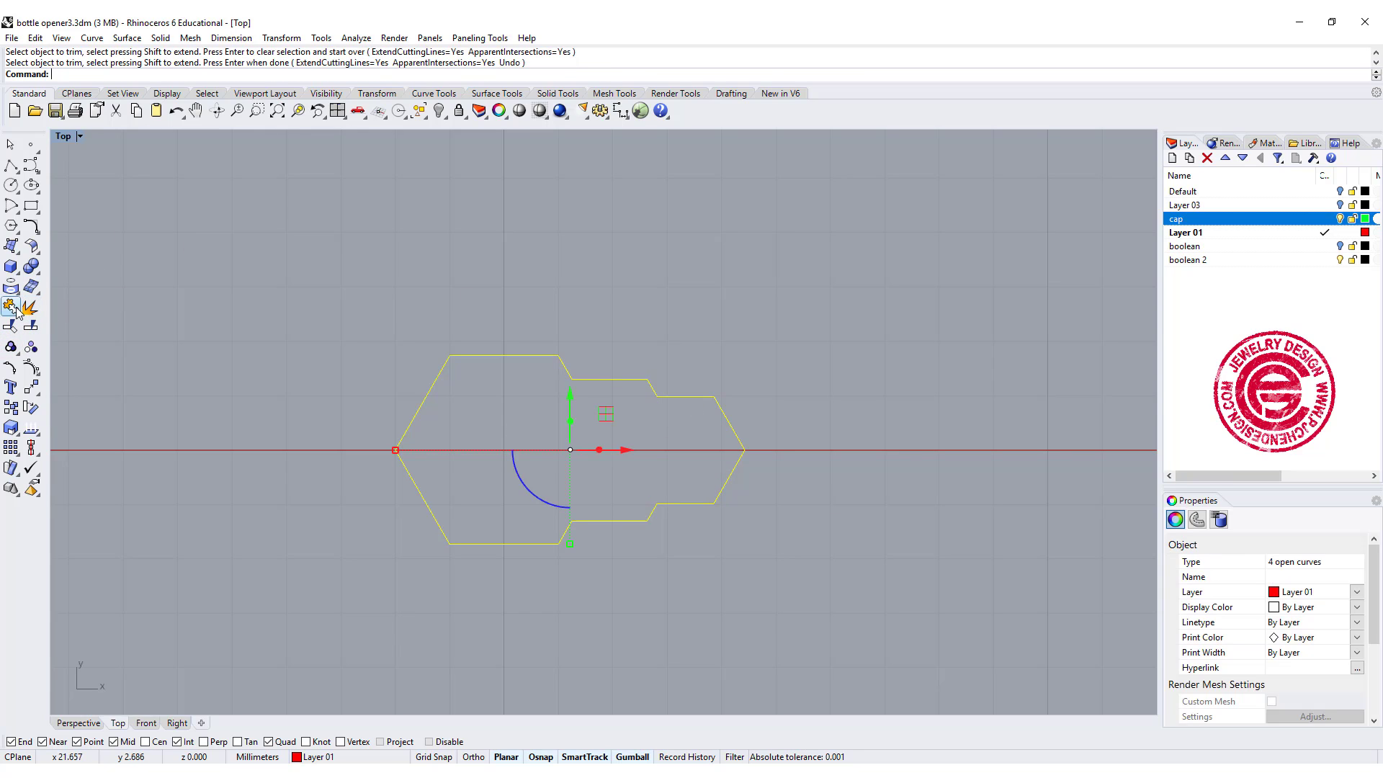
# Join the trimmed pieces into one closed outline and scale it up about 2.4 times
pyautogui.click(11, 308)
pyautogui.scroll(-10, 486, 312)
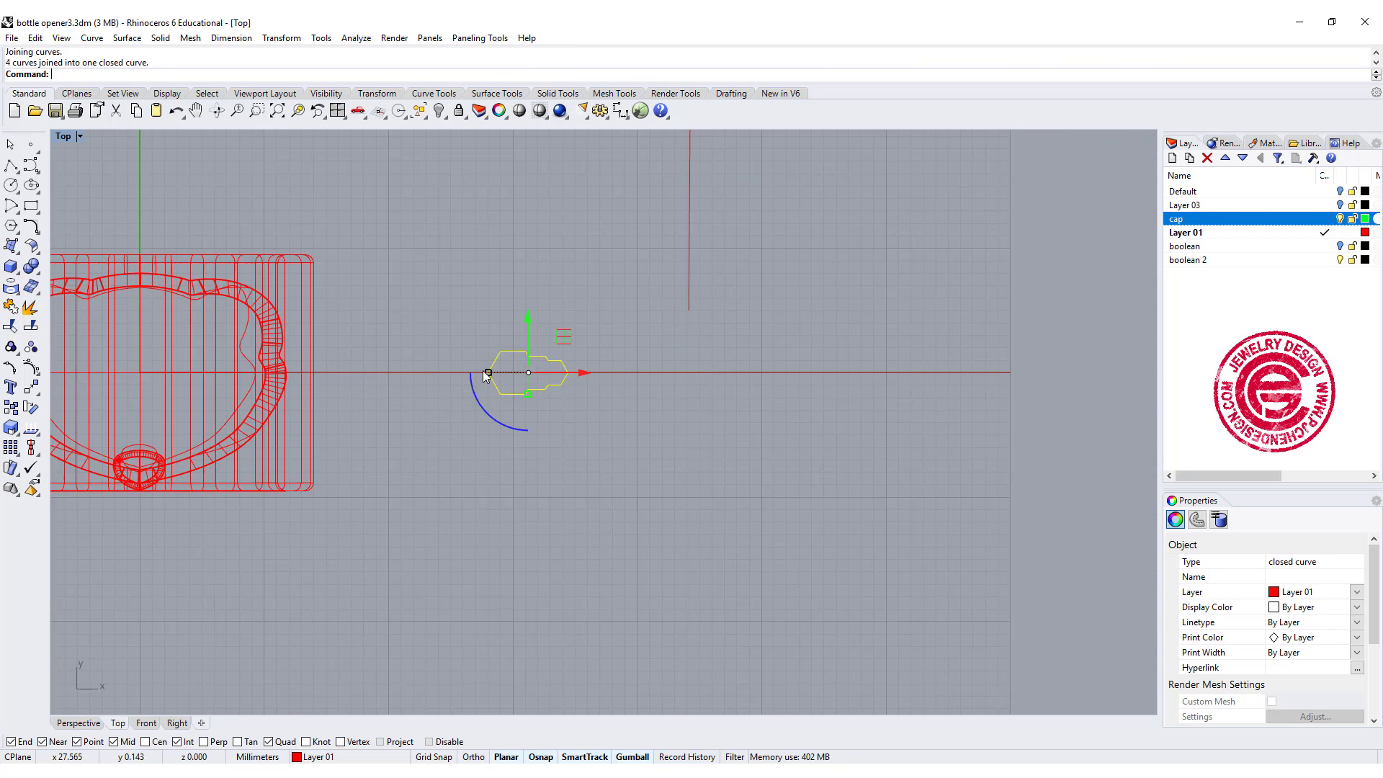
pyautogui.keyDown('shift'); pyautogui.moveTo(483, 370); pyautogui.dragTo(432, 372); pyautogui.keyUp('shift')
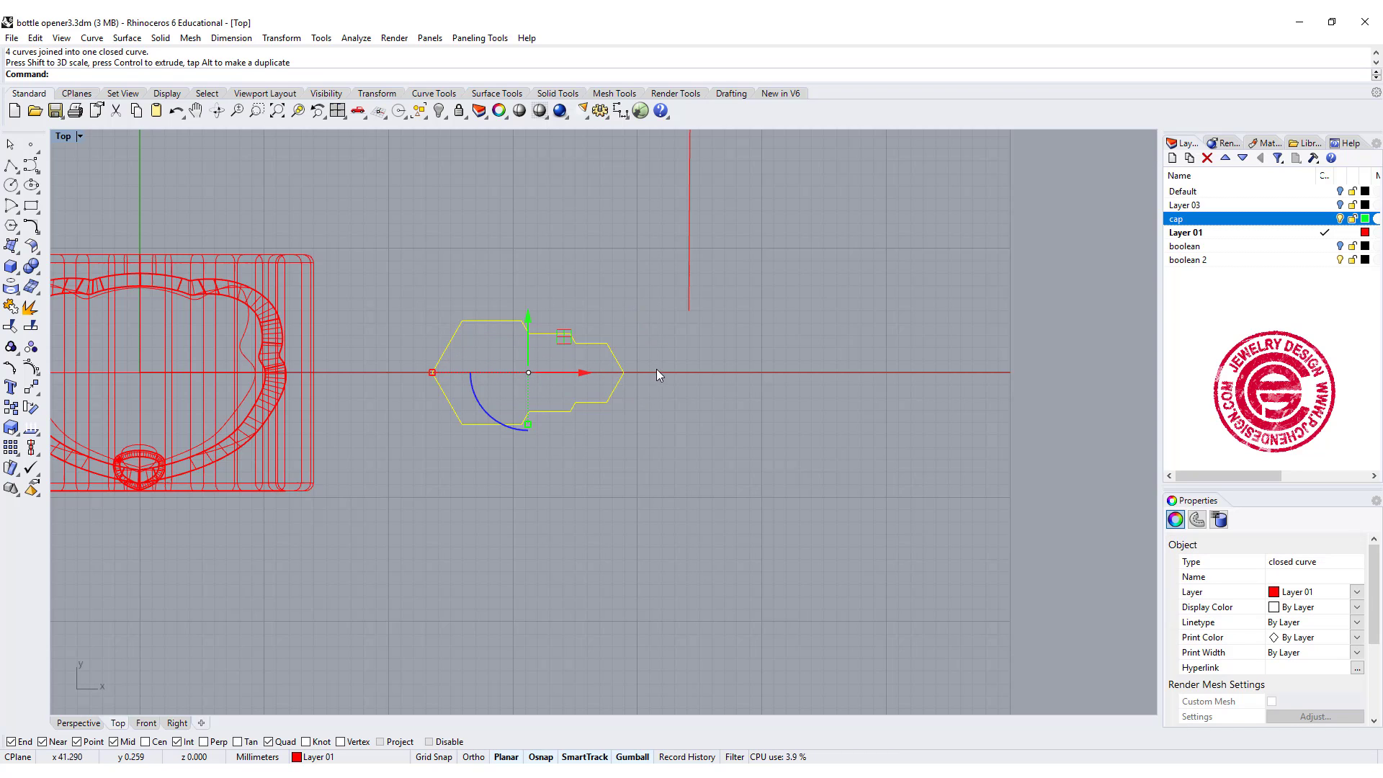
pyautogui.moveTo(656, 374); pyautogui.dragTo(825, 373, button='right')
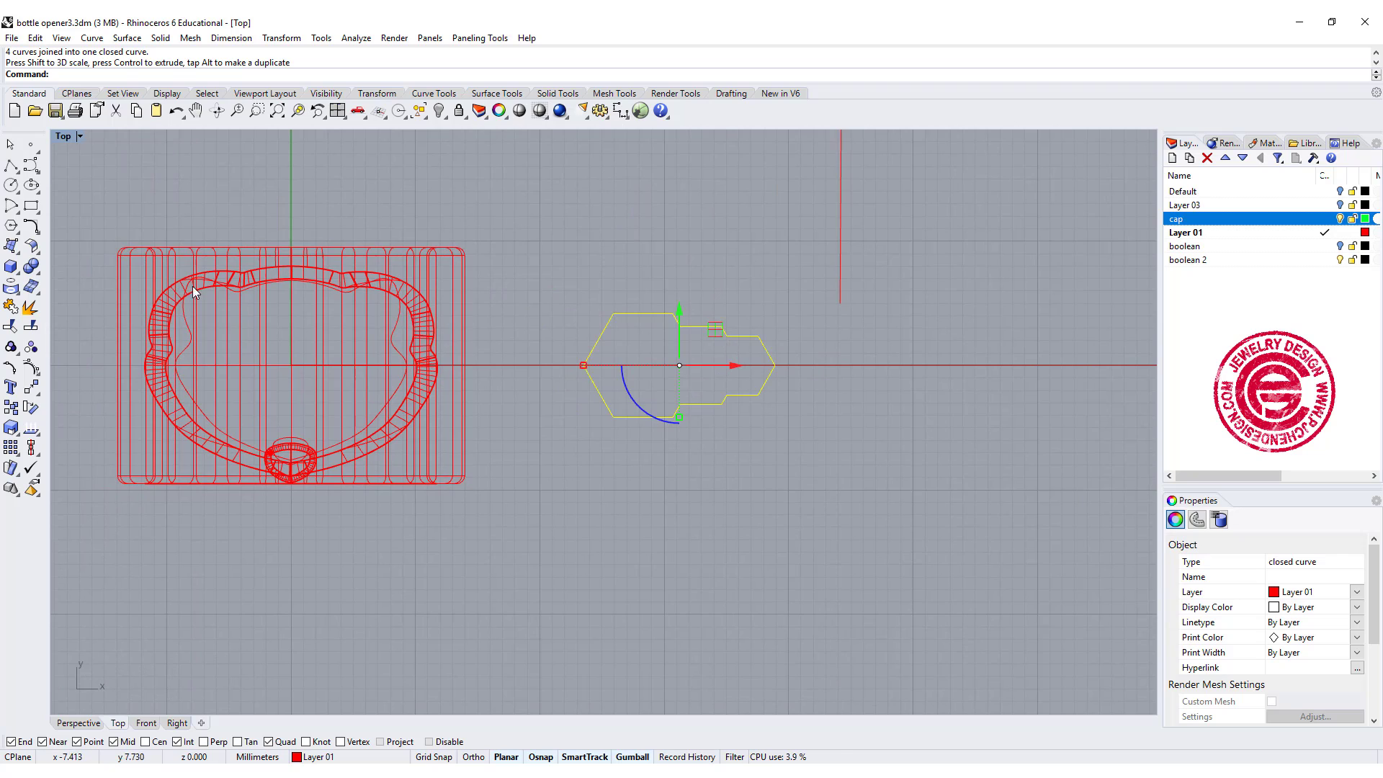
# Align the stepped outline concentrically so it is centred inside the ring
pyautogui.click(33, 448)
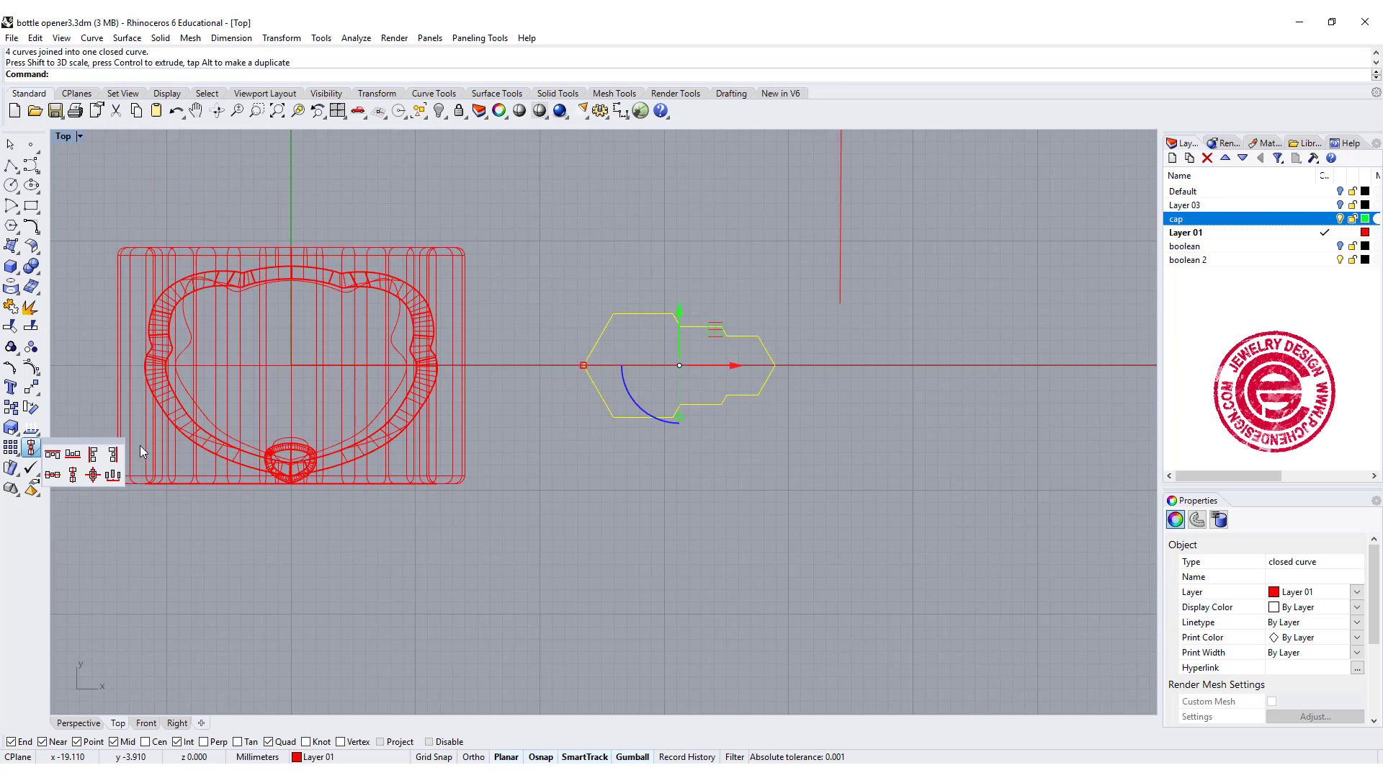
pyautogui.click(93, 475)
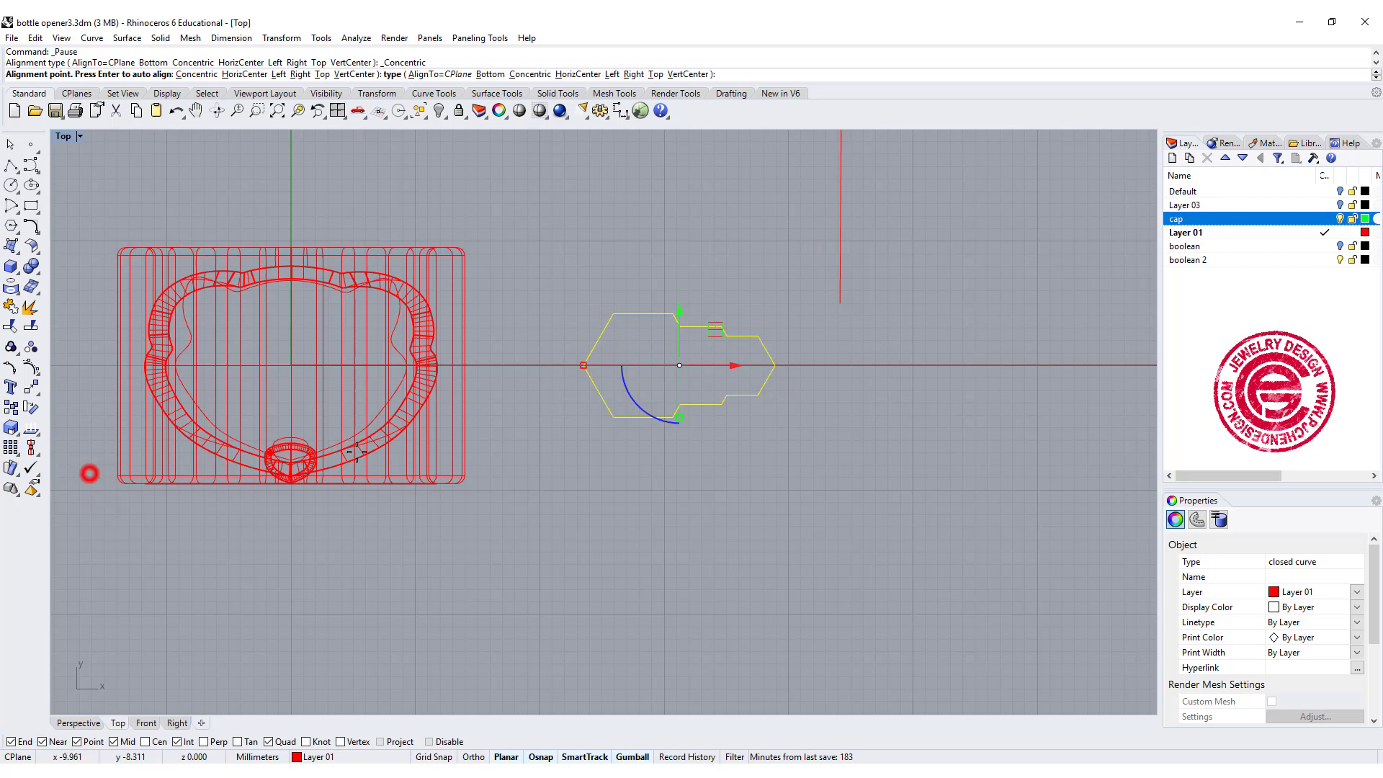
pyautogui.click(330, 370)
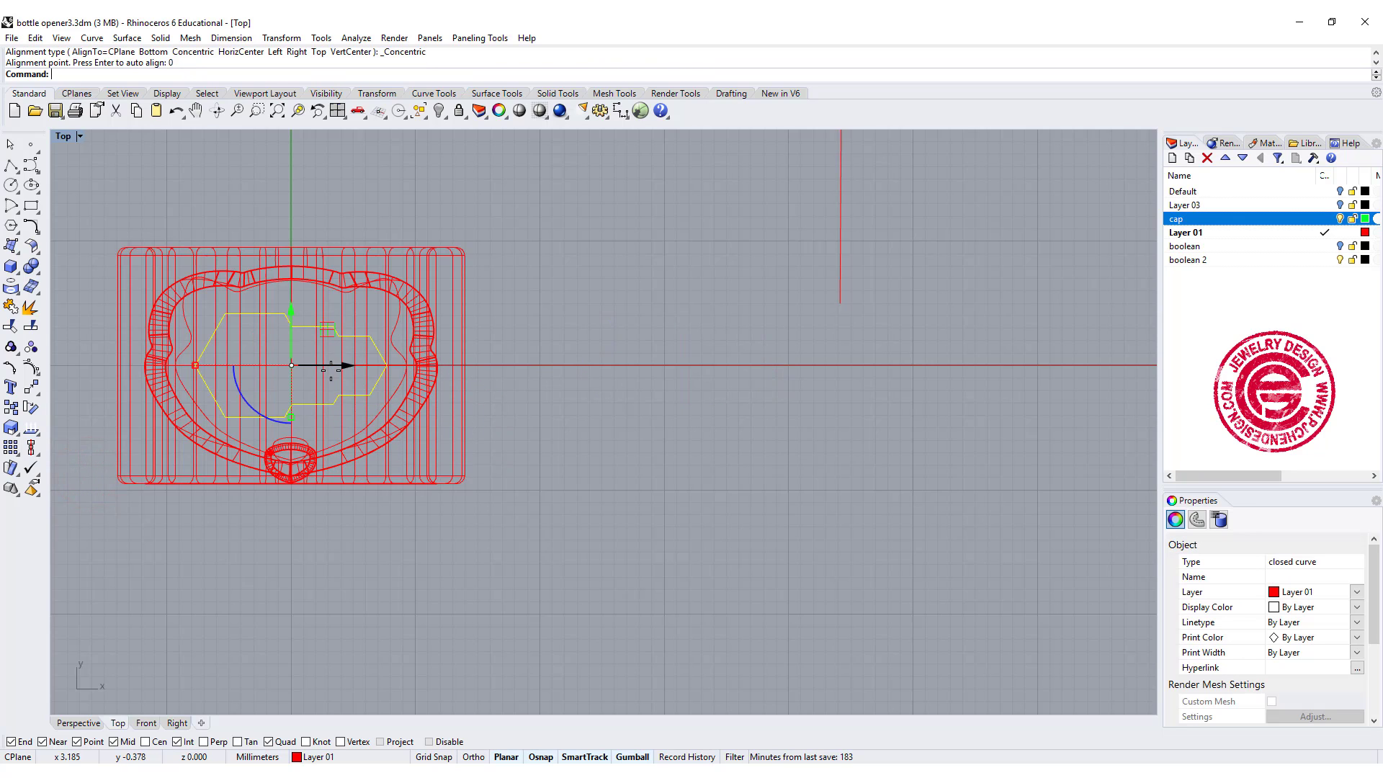
# Restore the four-viewport layout to show the model in all views
pyautogui.doubleClick(65, 137)
pyautogui.scroll(-3, 841, 596)
pyautogui.scroll(4, 805, 569)
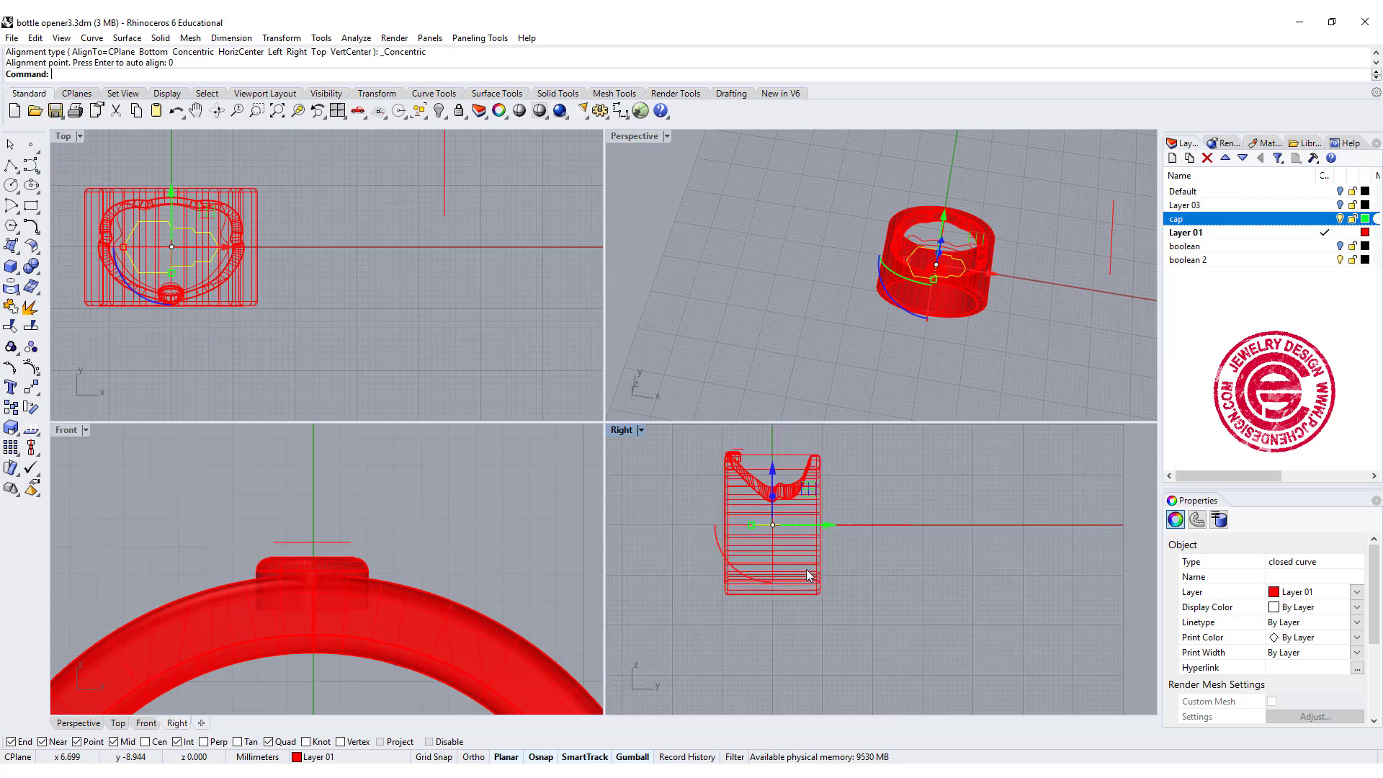
pyautogui.scroll(-5, 369, 614)
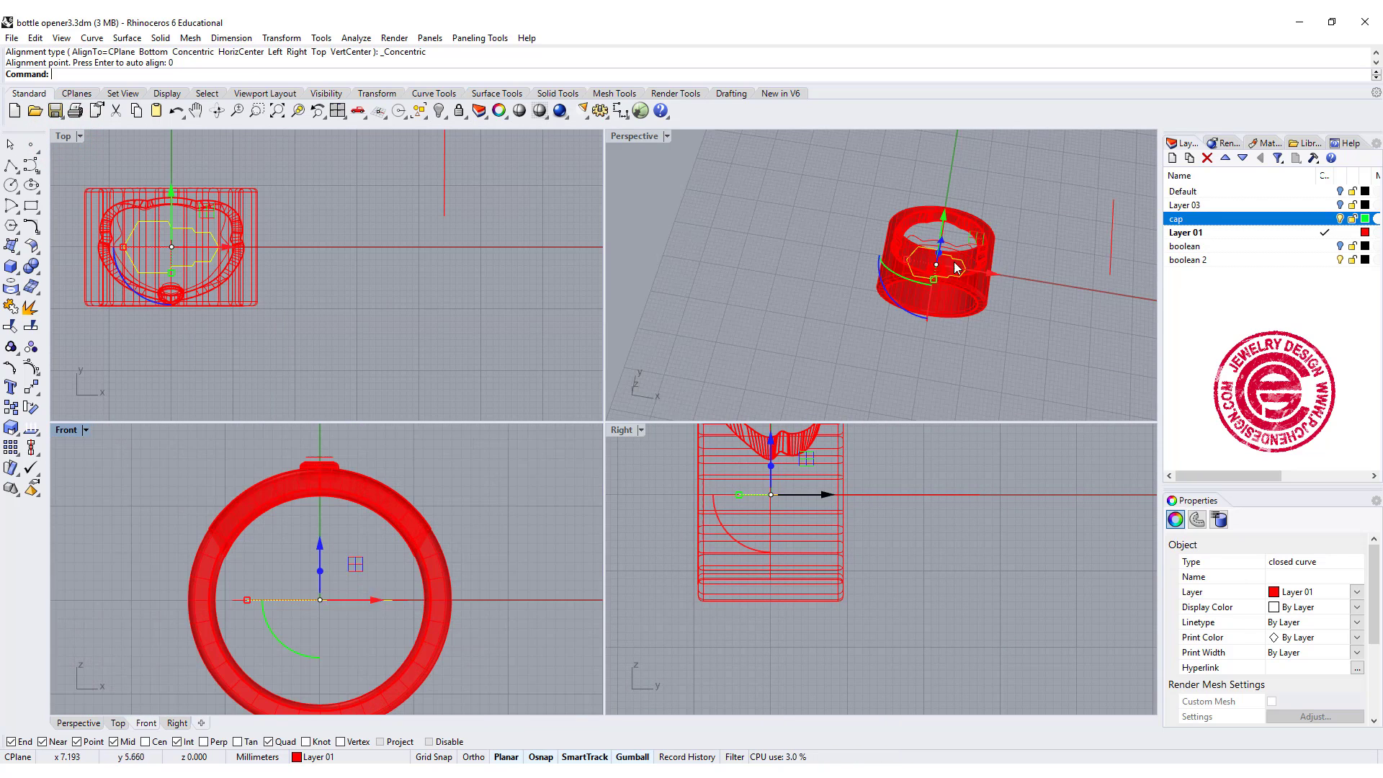
# Extrude the stepped outline straight downward into a solid block through the ring band
pyautogui.click(160, 38)
pyautogui.moveTo(238, 290)
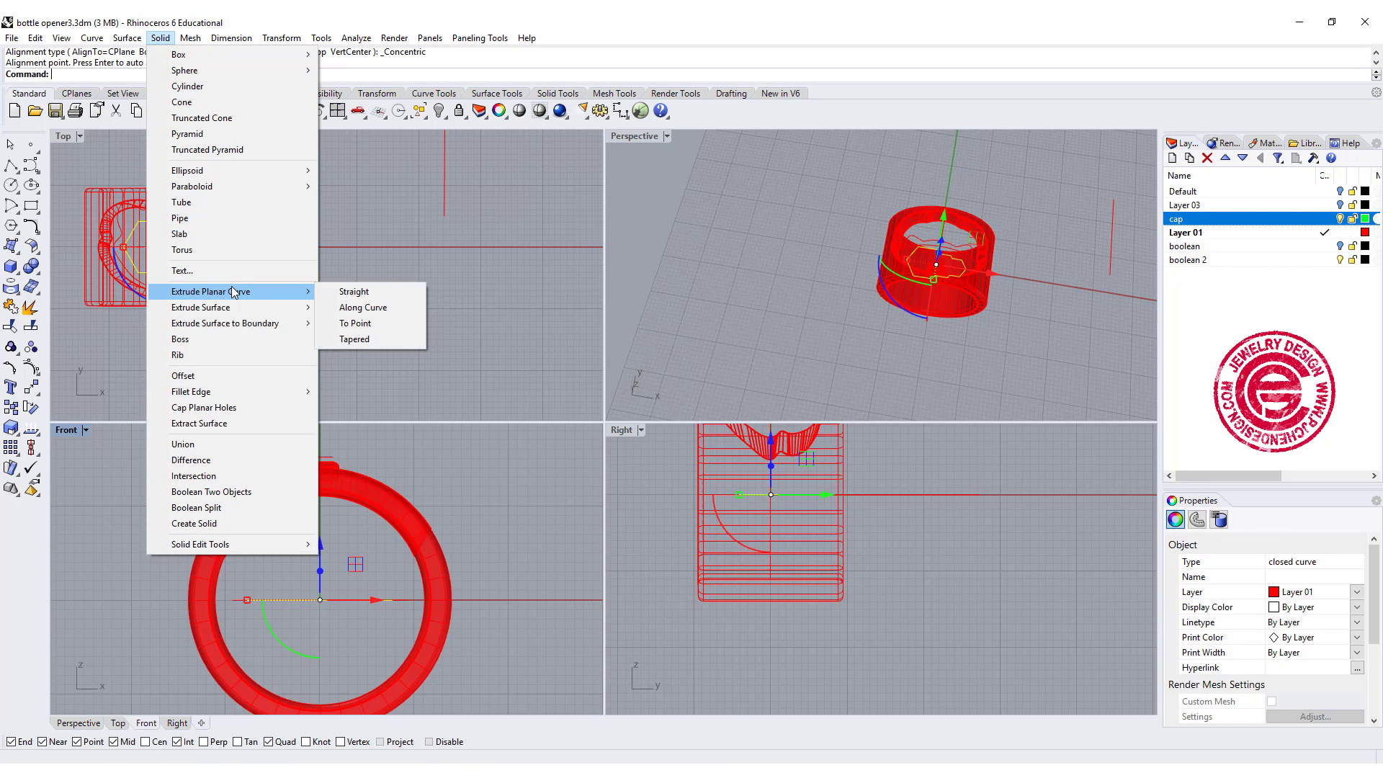
pyautogui.click(364, 290)
pyautogui.moveTo(352, 620); pyautogui.dragTo(353, 512, button='right')
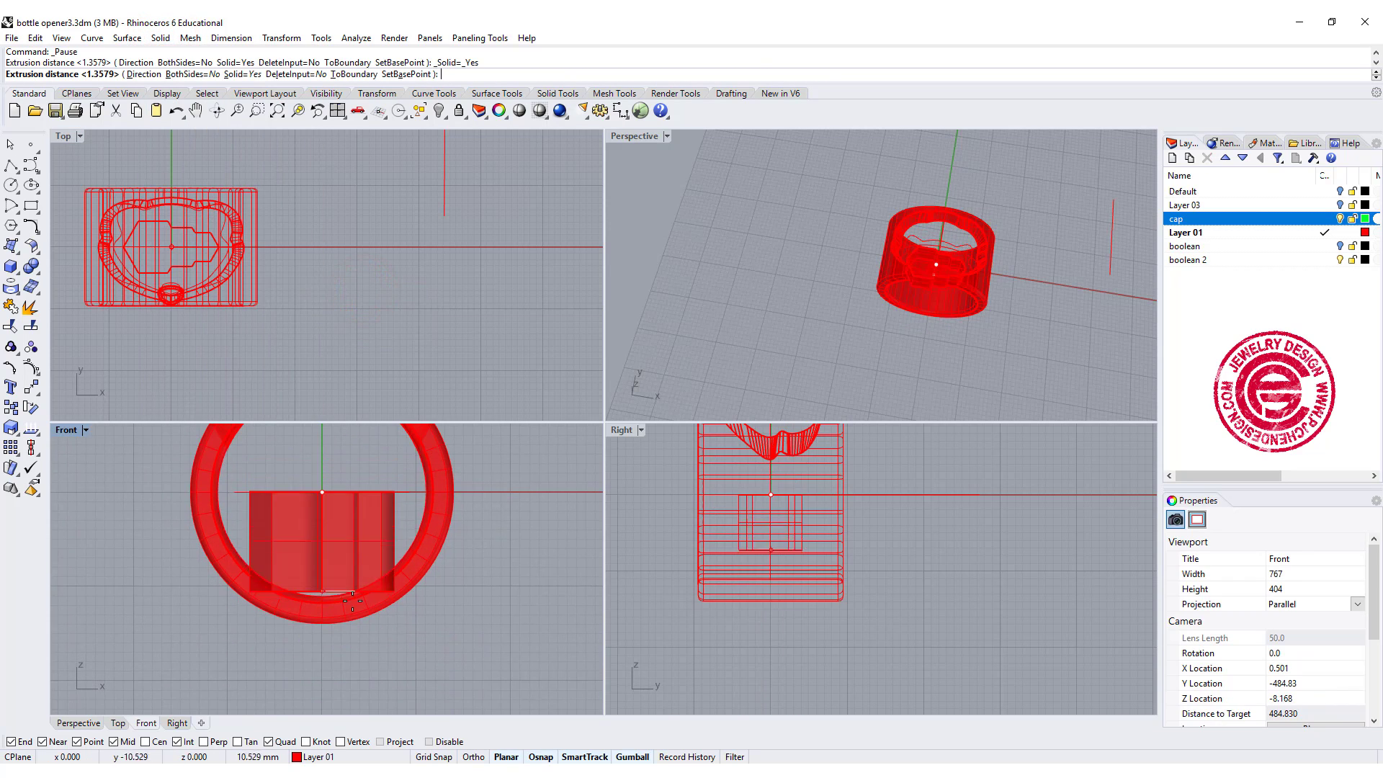
pyautogui.click(357, 655)
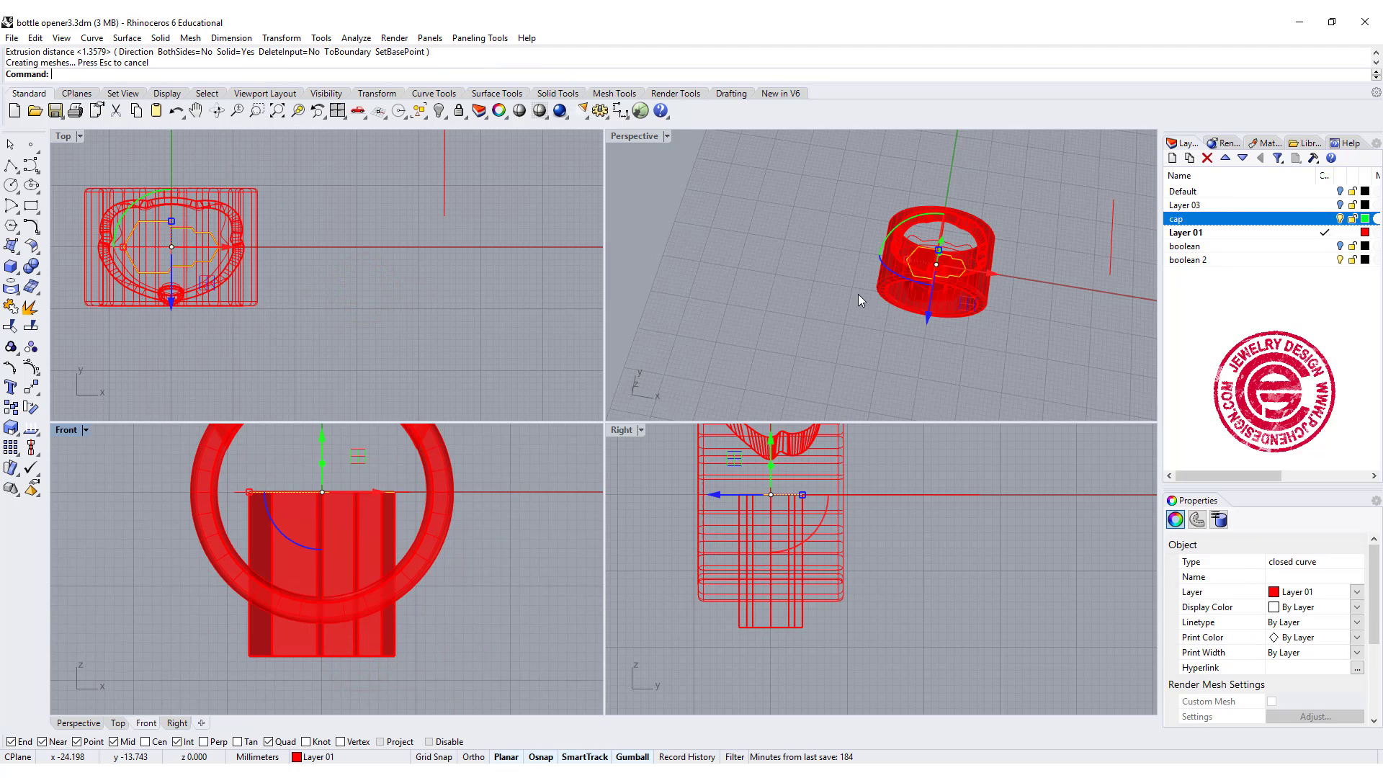
# Boolean-difference the extruded block from the ring to cut the opening
pyautogui.moveTo(858, 294); pyautogui.dragTo(936, 207, button='right')
pyautogui.scroll(5, 936, 281)
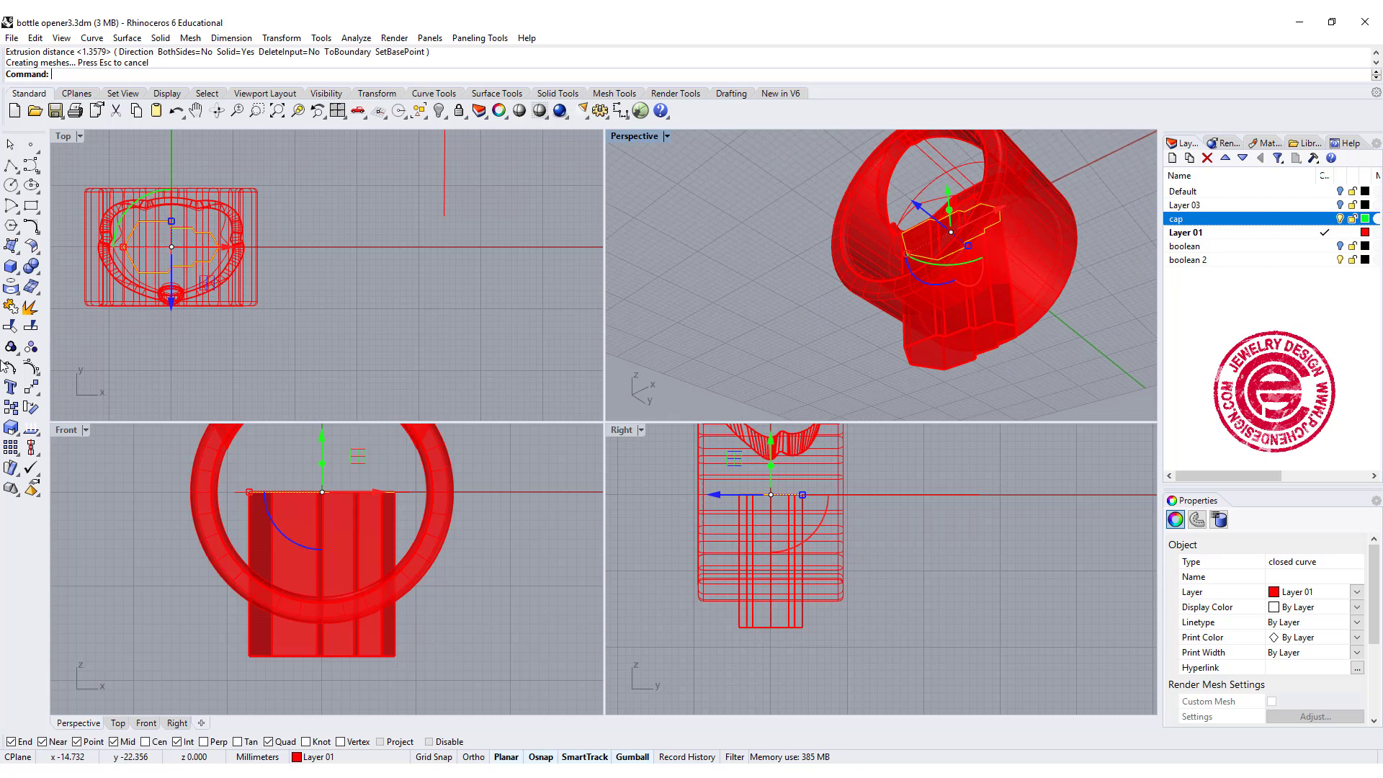
pyautogui.click(31, 267)
pyautogui.click(71, 277)
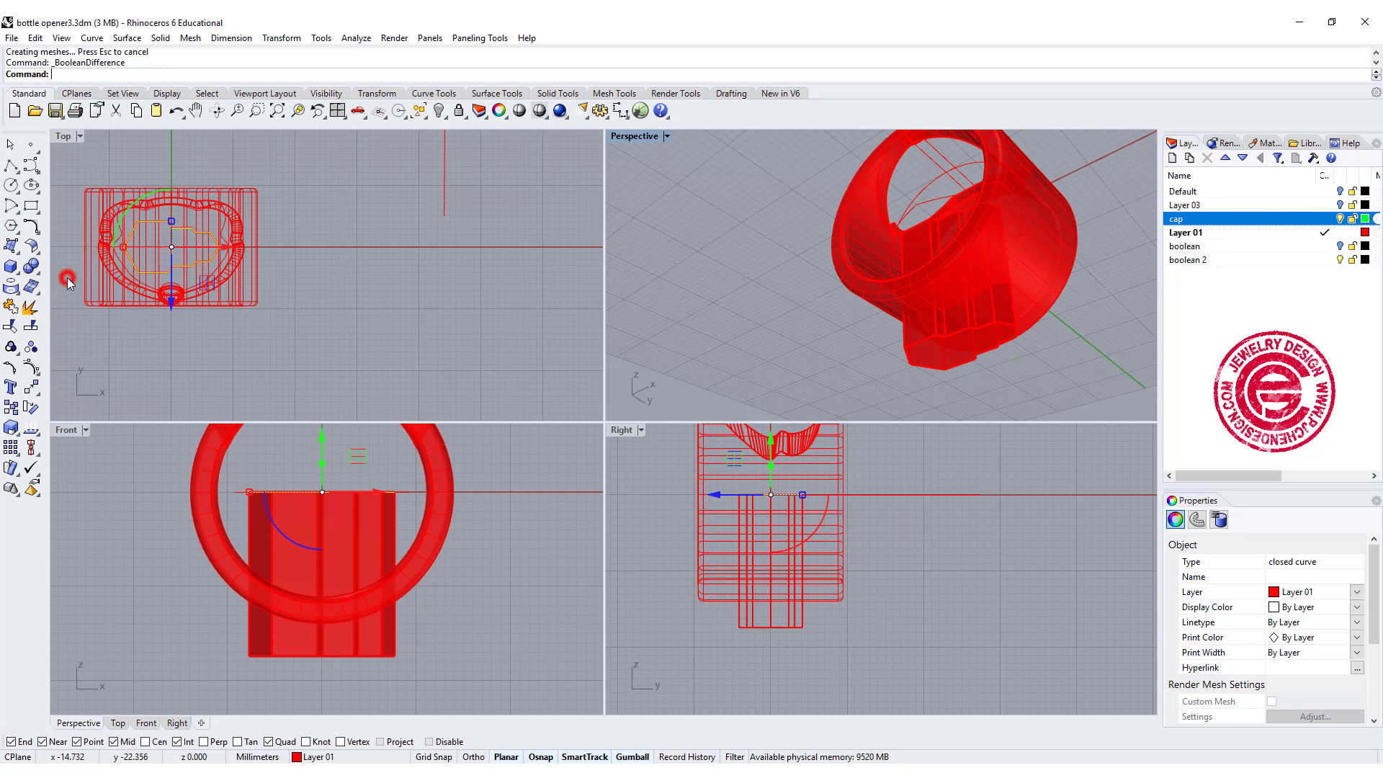
pyautogui.click(423, 559)
pyautogui.click(376, 637)
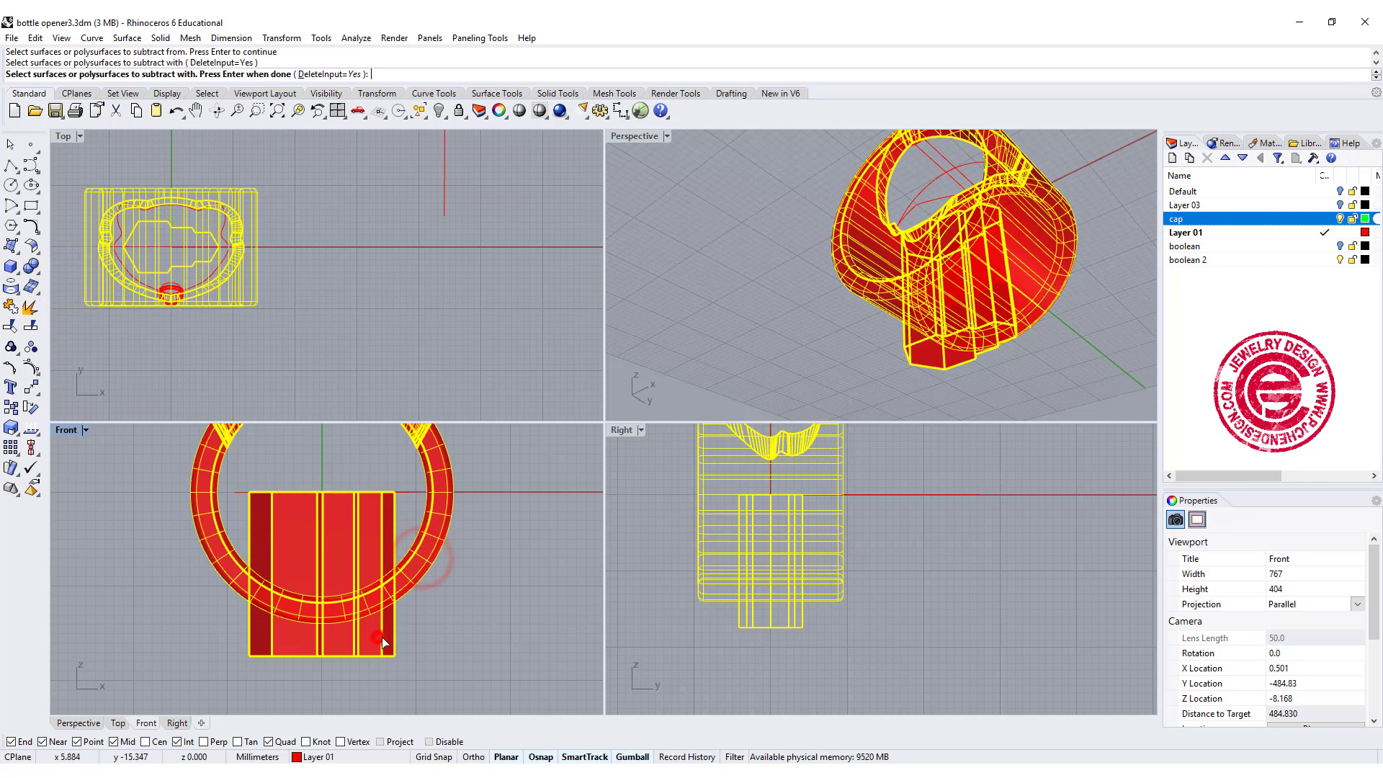
pyautogui.press('Return')
# Orbit and zoom the Perspective view to inspect the stepped hexagon opening in the band
pyautogui.moveTo(917, 335); pyautogui.dragTo(964, 275, button='right')
pyautogui.scroll(-3, 987, 206)
pyautogui.scroll(5, 929, 291)
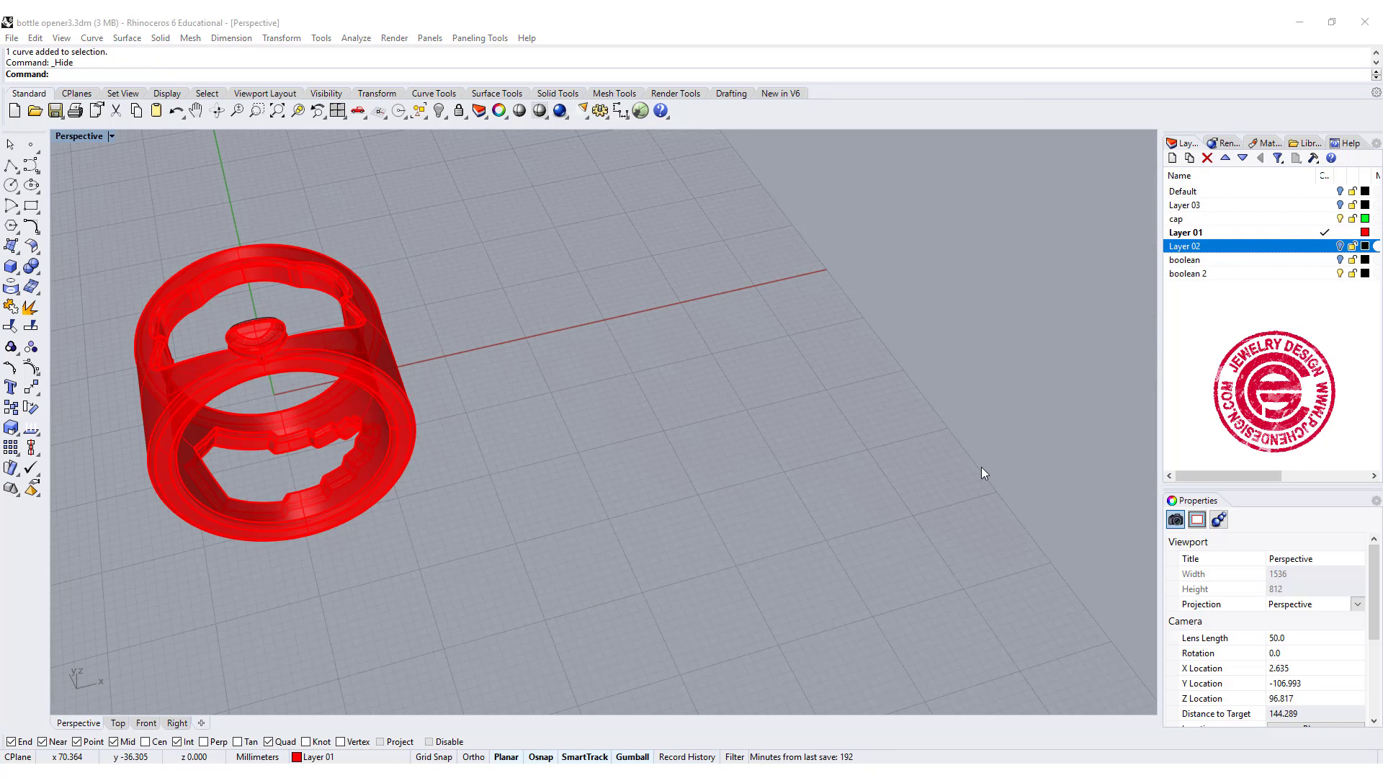
pyautogui.moveTo(974, 465); pyautogui.dragTo(987, 447, button='right')
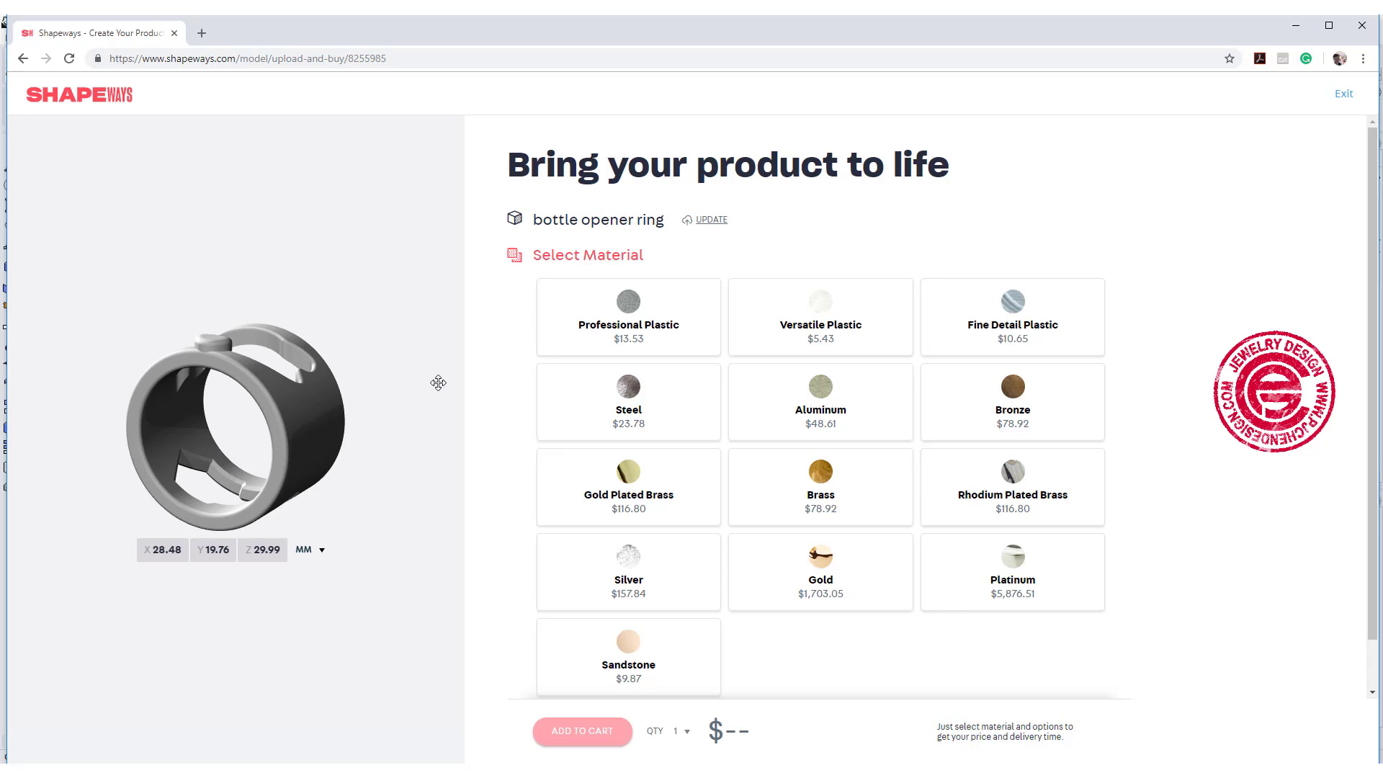
# Pick Steel for the ring, showing the $23.78 price, and rotate the 3D preview
pyautogui.moveTo(399, 453)
pyautogui.mouseDown()
pyautogui.moveTo(401, 549)
pyautogui.moveTo(416, 471)
pyautogui.mouseUp()
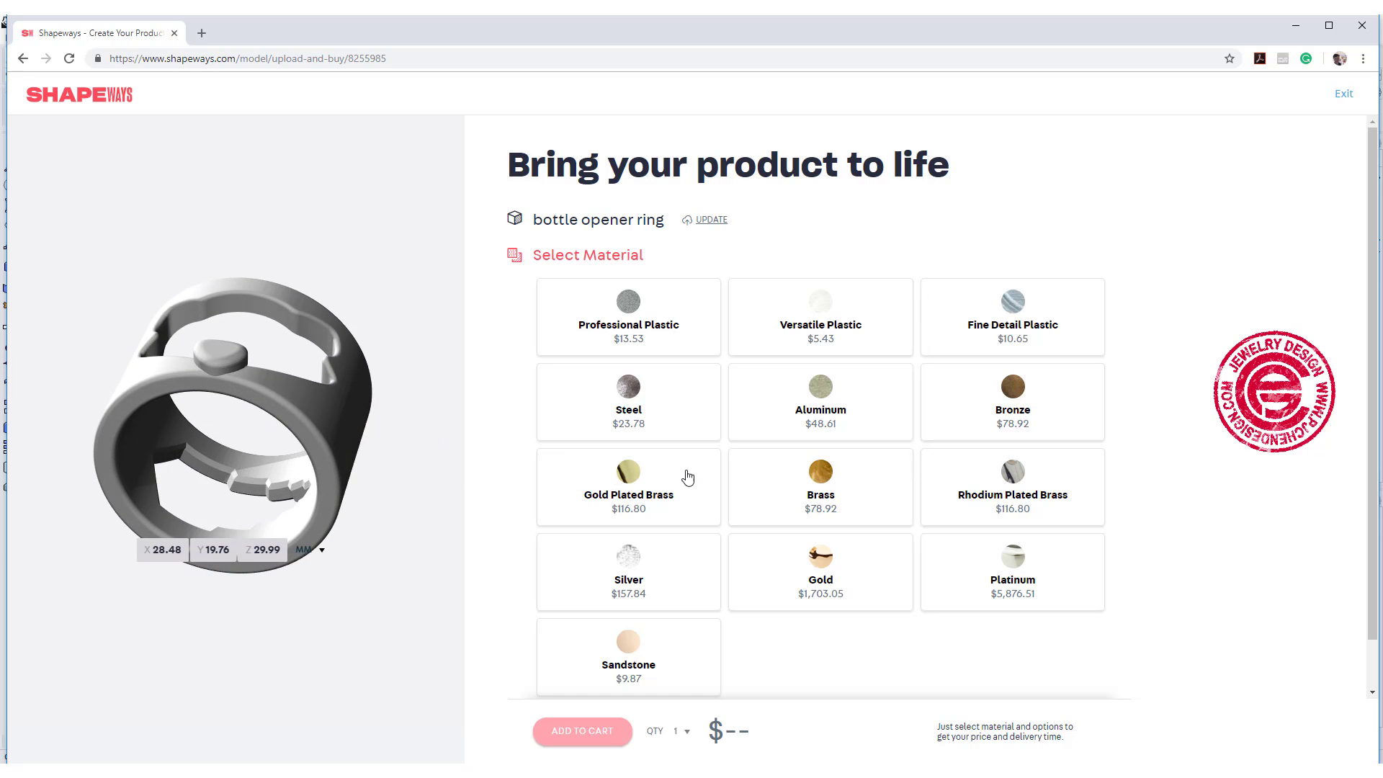
pyautogui.click(677, 422)
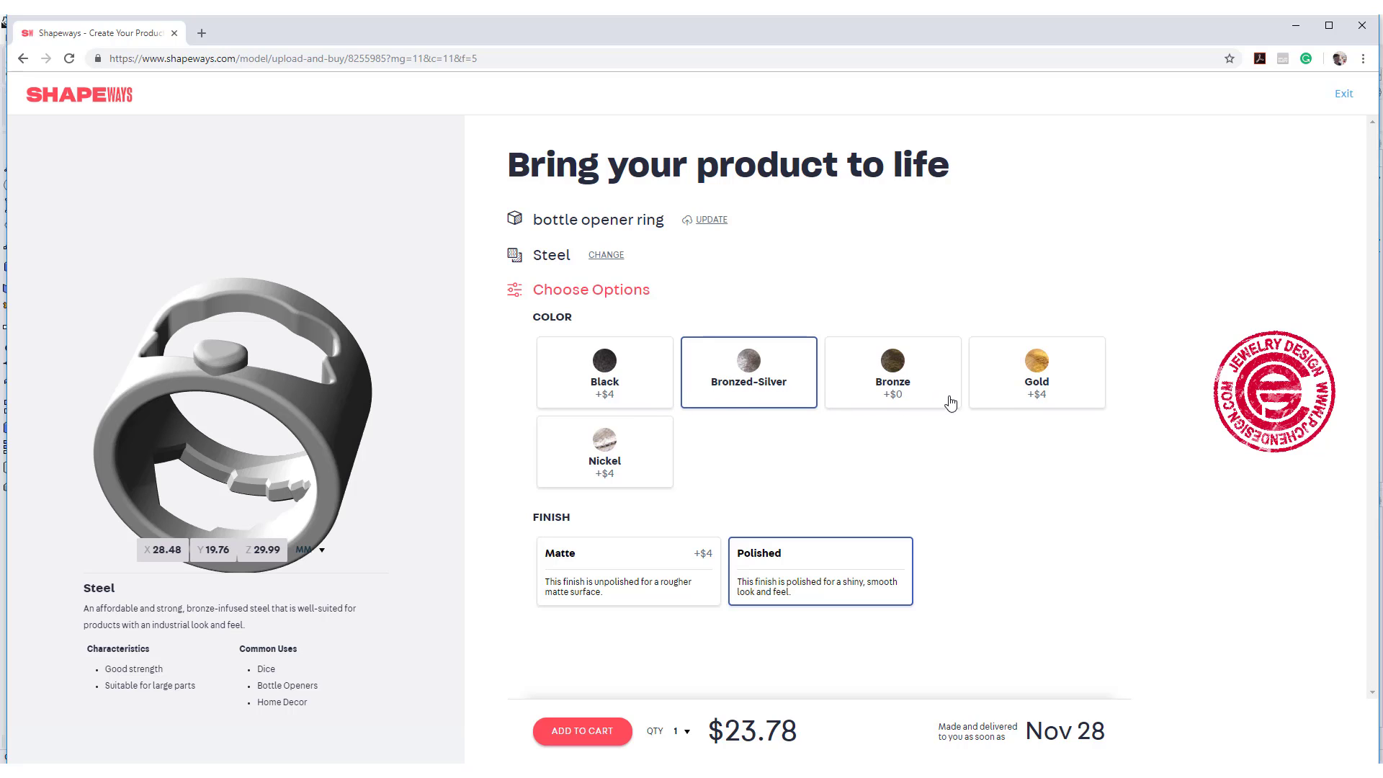
pyautogui.click(851, 461)
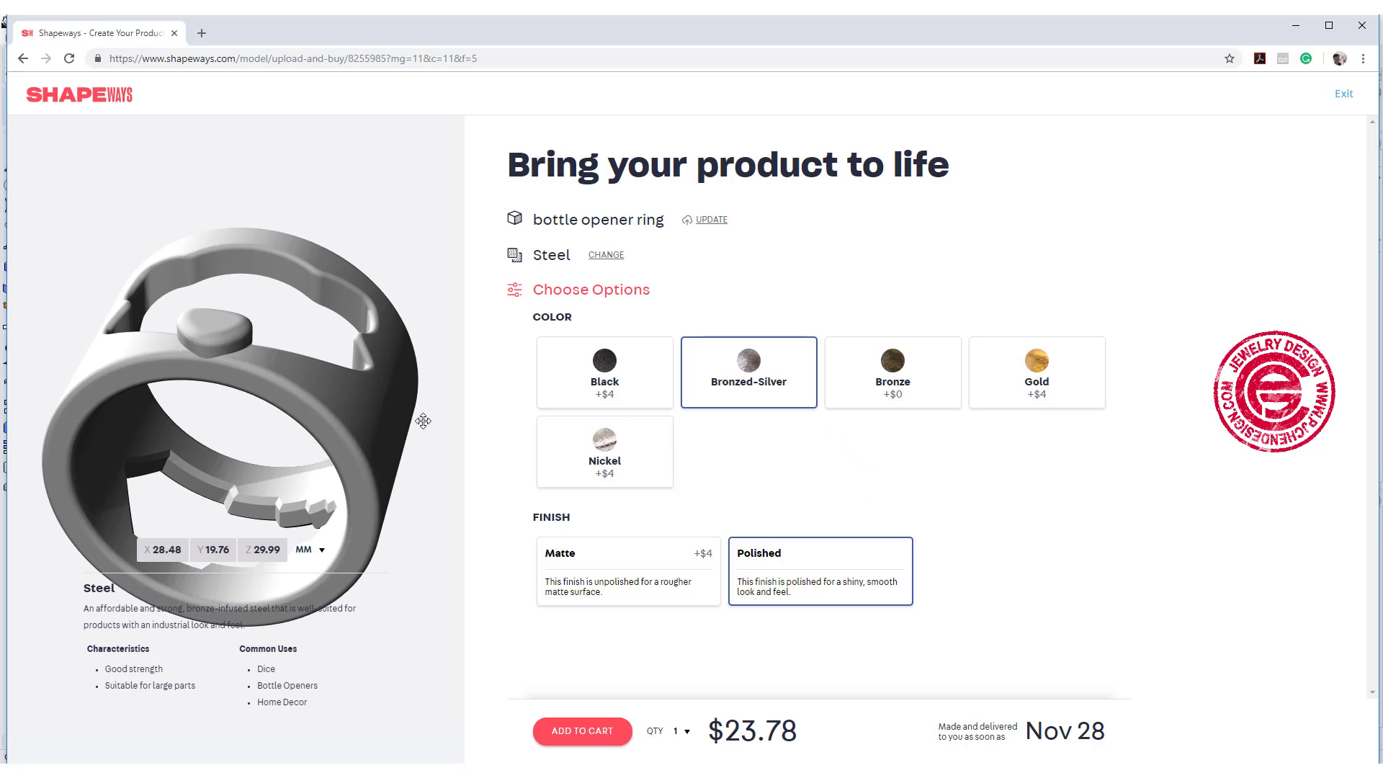
pyautogui.moveTo(422, 318); pyautogui.dragTo(405, 340)
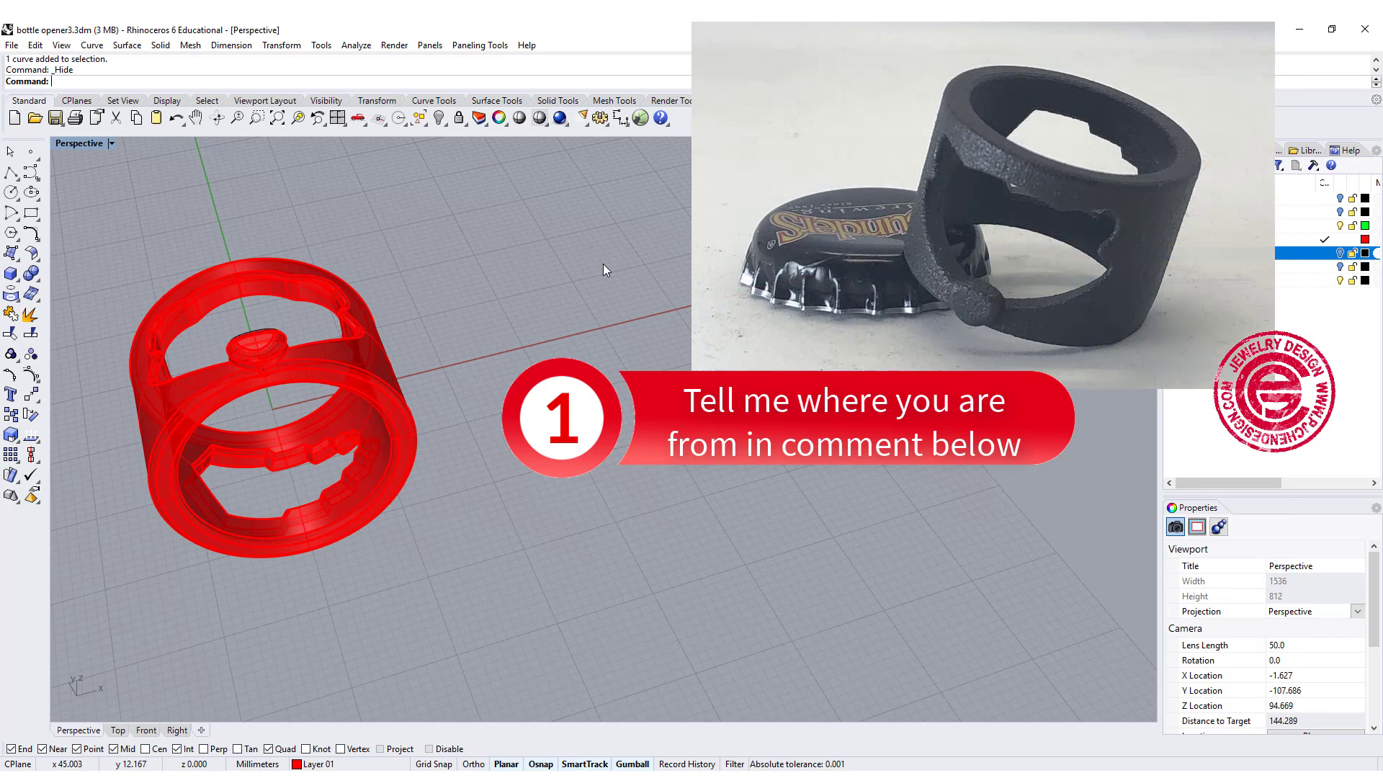
pyautogui.moveTo(600, 268); pyautogui.dragTo(568, 281, button='right')
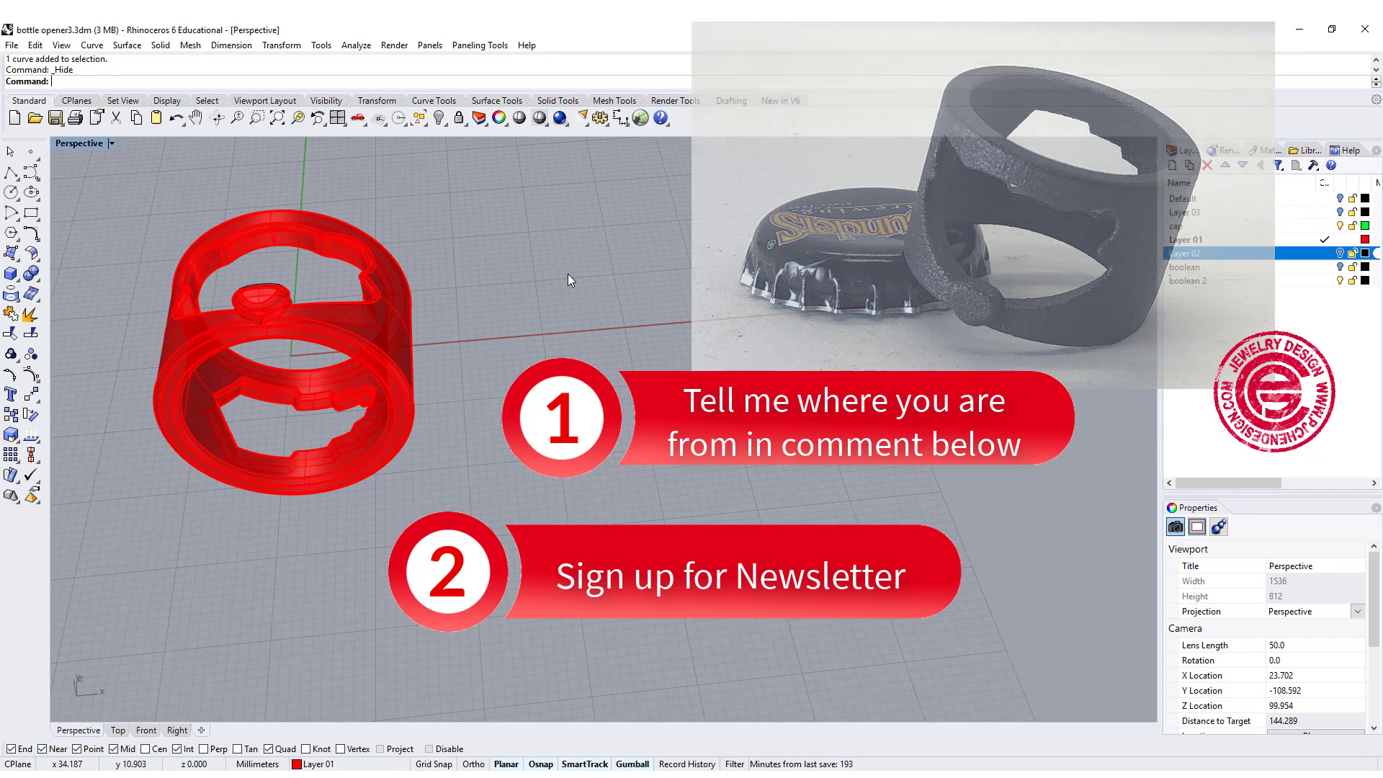
pyautogui.moveTo(568, 274); pyautogui.dragTo(608, 257, button='right')
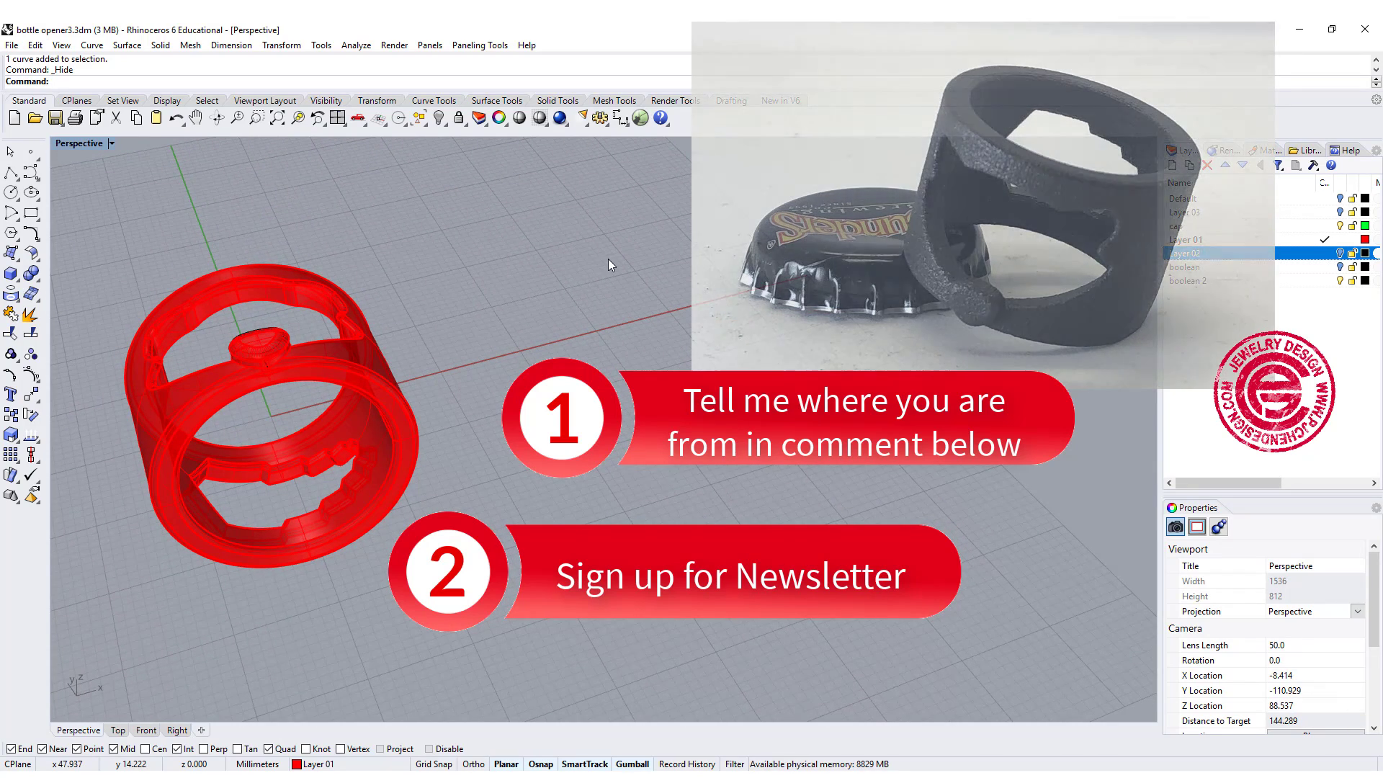